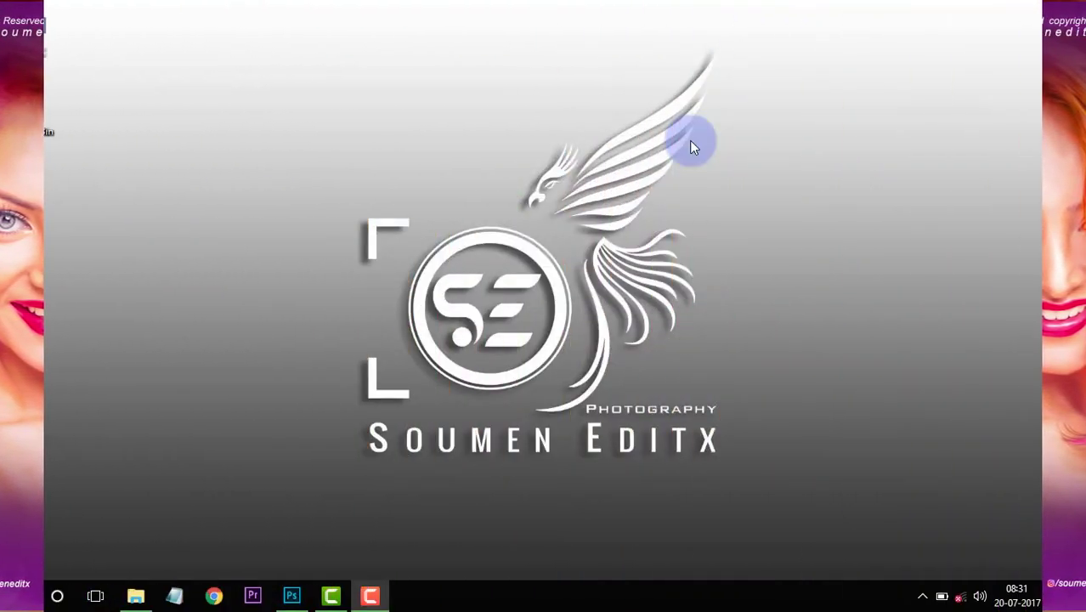
Refresh the Windows desktop twice from its right-click menu
{"action": "right_click", "coordinate": [526, 97]}
{"action": "left_click", "coordinate": [578, 145]}
{"action": "right_click", "coordinate": [540, 128]}
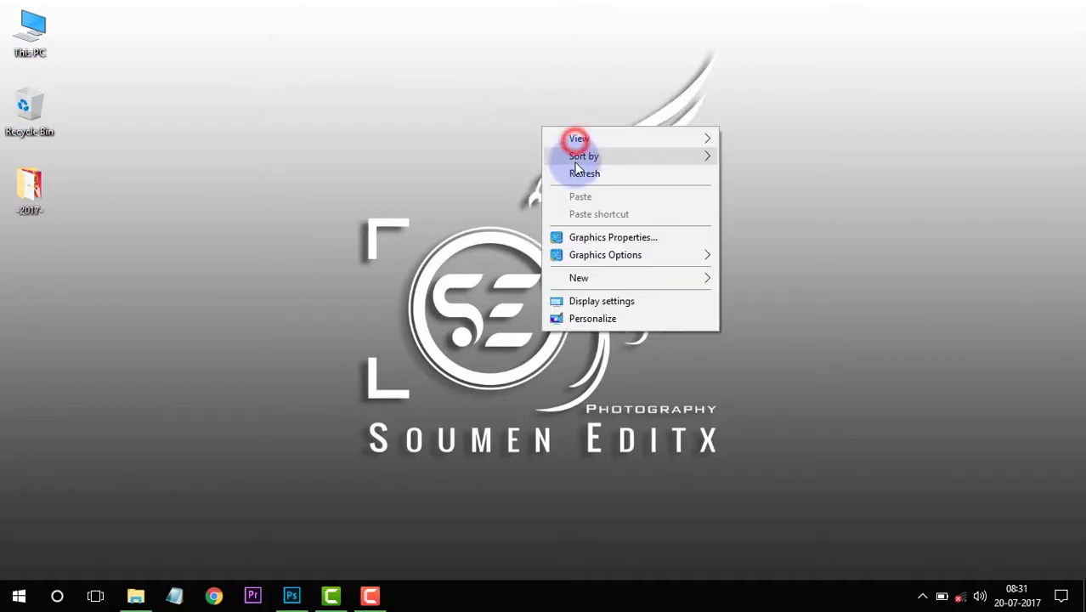
{"action": "left_click", "coordinate": [573, 173]}
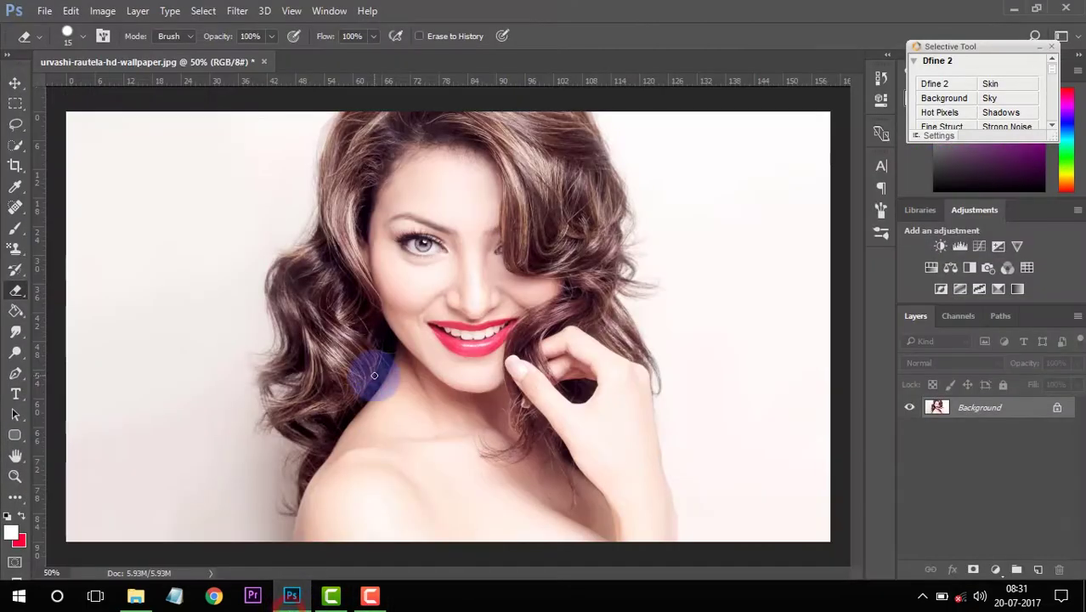
Unlock the Background layer and set the Quick Selection tool to Add mode
{"action": "left_click", "coordinate": [1056, 410]}
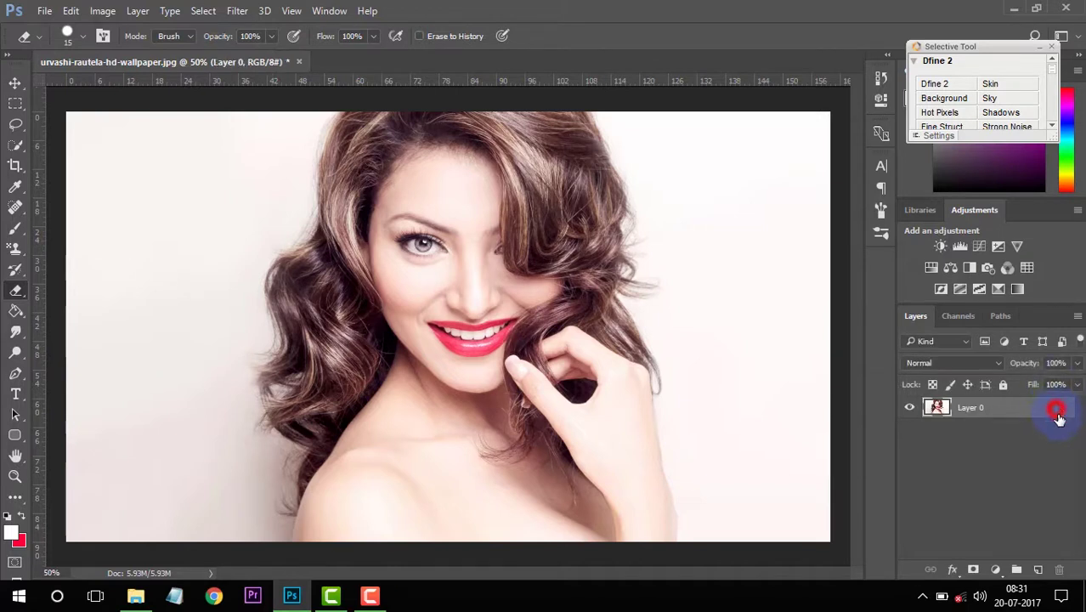
{"action": "left_click", "coordinate": [19, 148]}
{"action": "left_click", "coordinate": [85, 145]}
{"action": "left_click", "coordinate": [92, 36]}
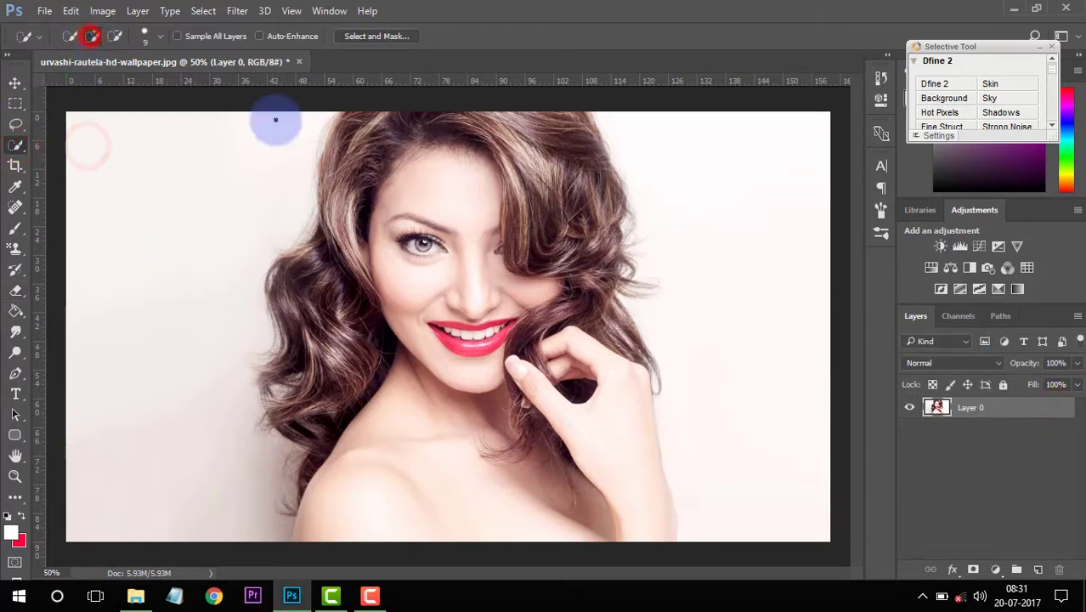
Paint a selection over the woman's hair, face and shoulders, refining the left and right hair edges
{"action": "mouse_move", "coordinate": [389, 136]}
{"action": "left_mouse_down"}
{"action": "mouse_move", "coordinate": [357, 452]}
{"action": "mouse_move", "coordinate": [566, 578]}
{"action": "mouse_move", "coordinate": [648, 502]}
{"action": "mouse_move", "coordinate": [594, 369]}
{"action": "mouse_move", "coordinate": [552, 182]}
{"action": "mouse_move", "coordinate": [510, 127]}
{"action": "mouse_move", "coordinate": [432, 150]}
{"action": "mouse_move", "coordinate": [544, 153]}
{"action": "mouse_move", "coordinate": [321, 145]}
{"action": "mouse_move", "coordinate": [327, 179]}
{"action": "left_mouse_up"}
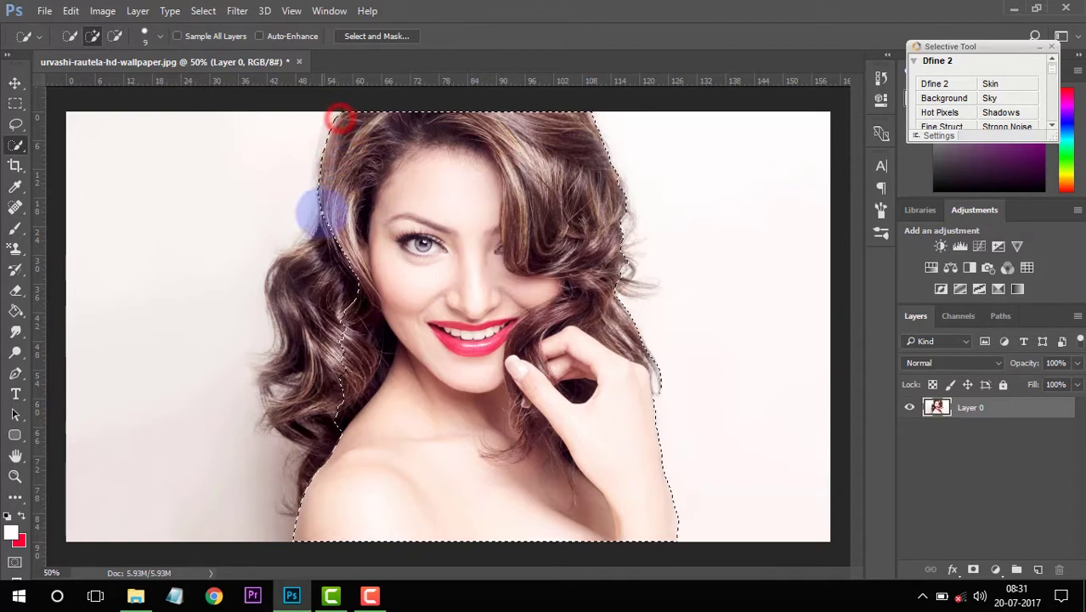
{"action": "mouse_move", "coordinate": [322, 241]}
{"action": "left_mouse_down"}
{"action": "mouse_move", "coordinate": [286, 375]}
{"action": "mouse_move", "coordinate": [267, 401]}
{"action": "mouse_move", "coordinate": [304, 432]}
{"action": "mouse_move", "coordinate": [262, 388]}
{"action": "mouse_move", "coordinate": [271, 291]}
{"action": "mouse_move", "coordinate": [310, 248]}
{"action": "left_mouse_up"}
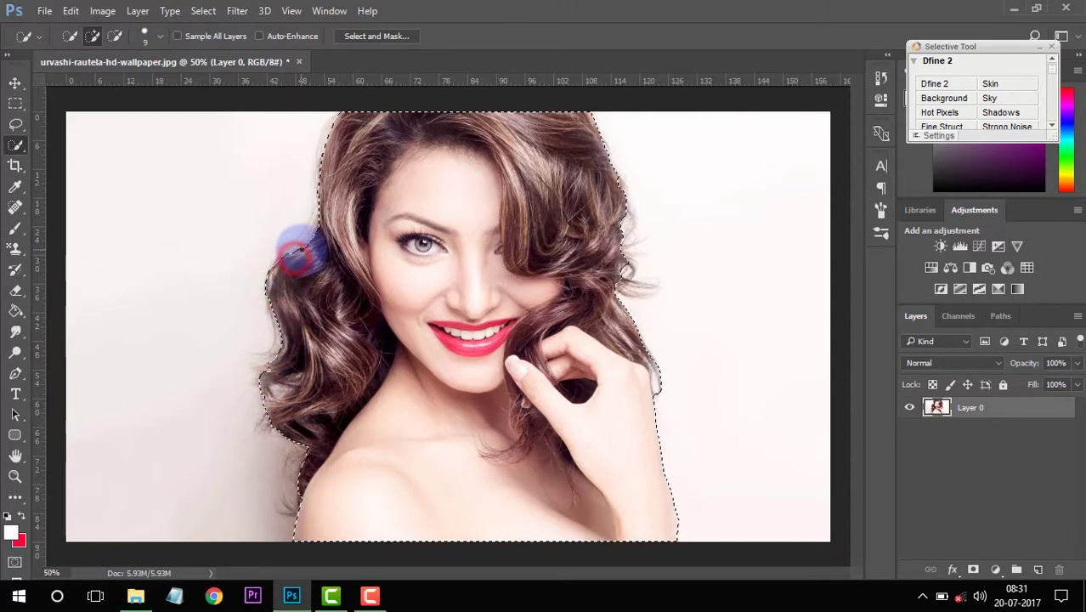
{"action": "left_click", "coordinate": [301, 247]}
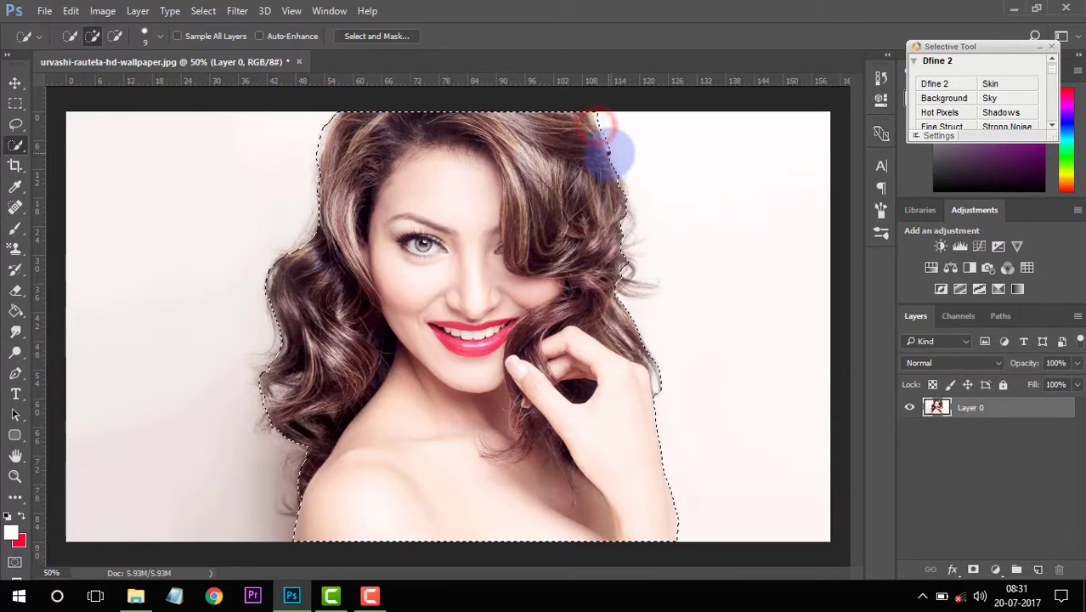
{"action": "left_click_drag", "start_coordinate": [627, 183], "coordinate": [632, 256]}
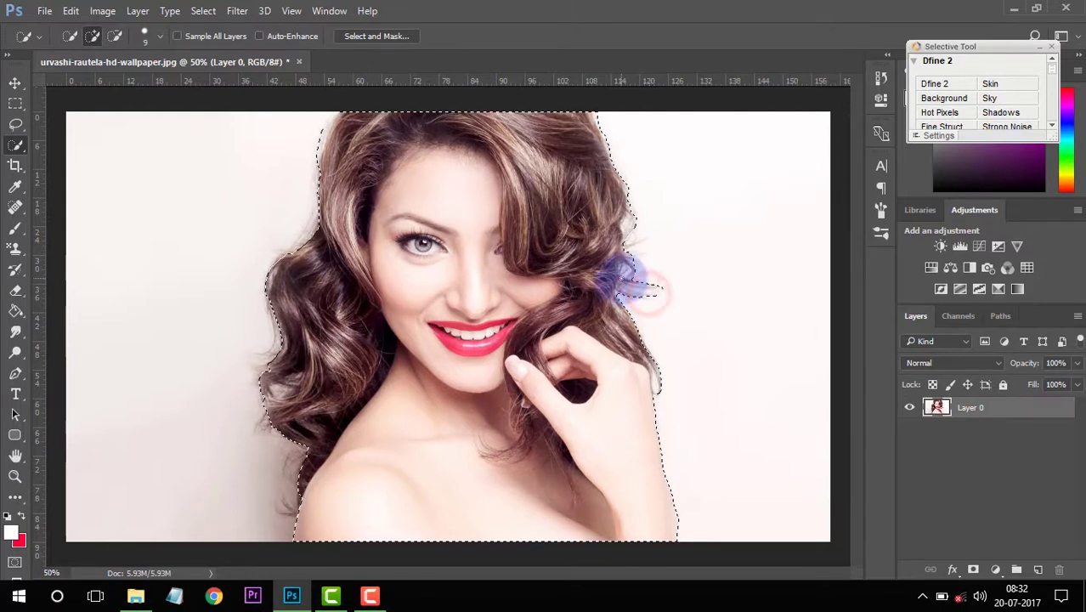
{"action": "left_click_drag", "start_coordinate": [636, 268], "coordinate": [629, 267]}
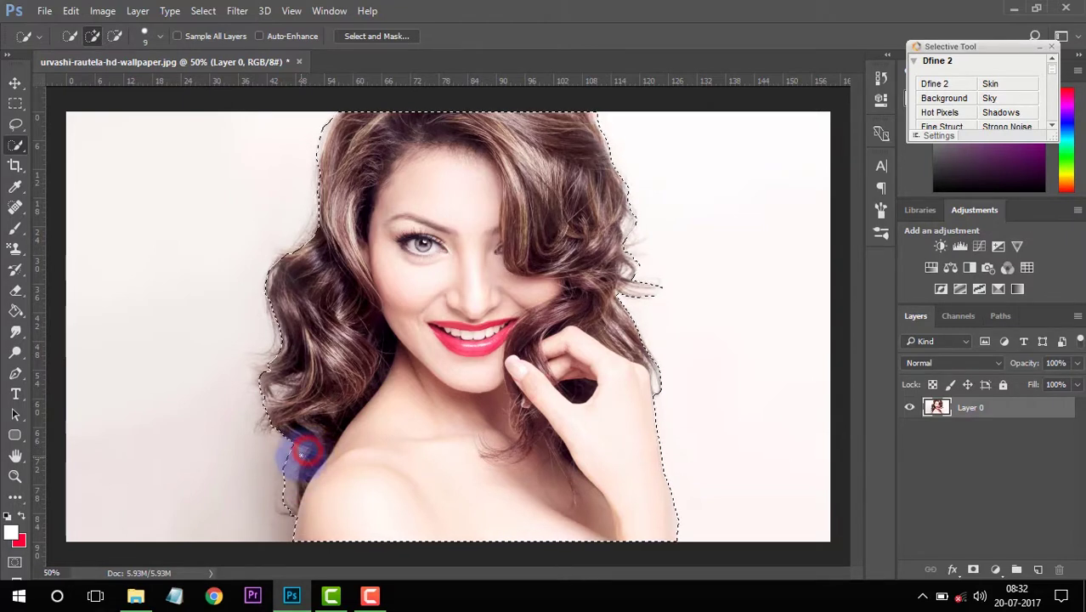
{"action": "mouse_move", "coordinate": [301, 454]}
{"action": "left_mouse_down"}
{"action": "mouse_move", "coordinate": [272, 422]}
{"action": "mouse_move", "coordinate": [261, 439]}
{"action": "left_mouse_up"}
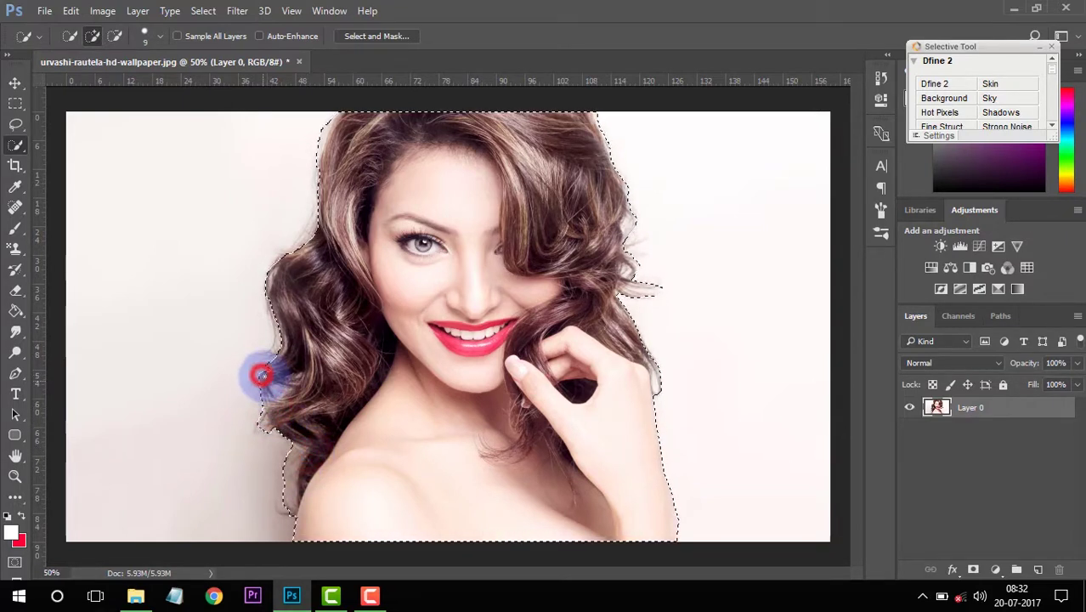
{"action": "left_click_drag", "start_coordinate": [259, 374], "coordinate": [270, 297]}
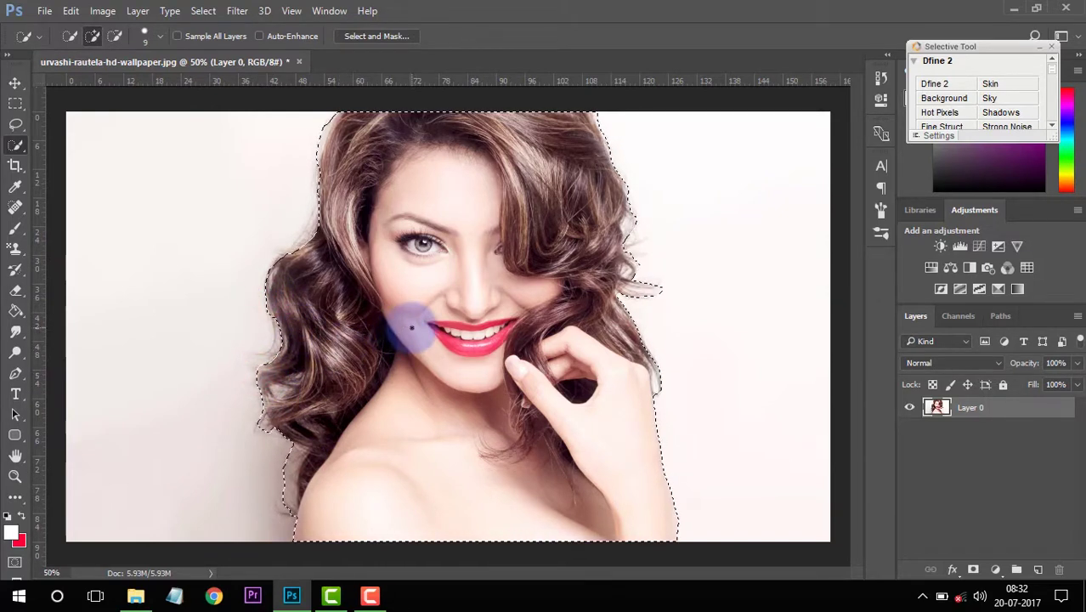
Mask Layer 0 from the selection and refine the top, left and right hair edges in Select and Mask
{"action": "left_click", "coordinate": [973, 569]}
{"action": "right_click", "coordinate": [974, 422]}
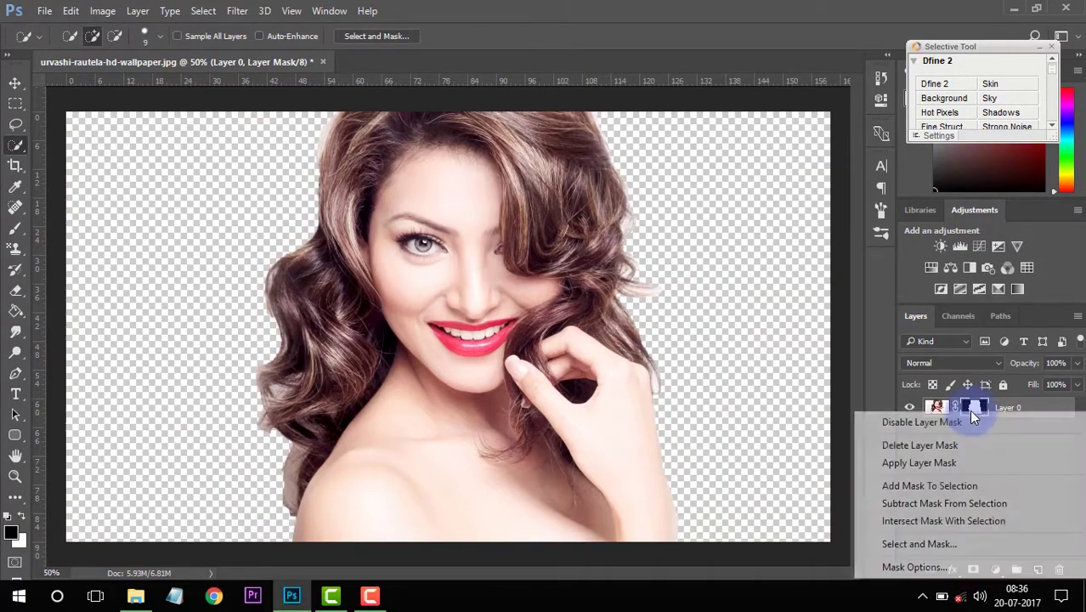
{"action": "left_click", "coordinate": [942, 547]}
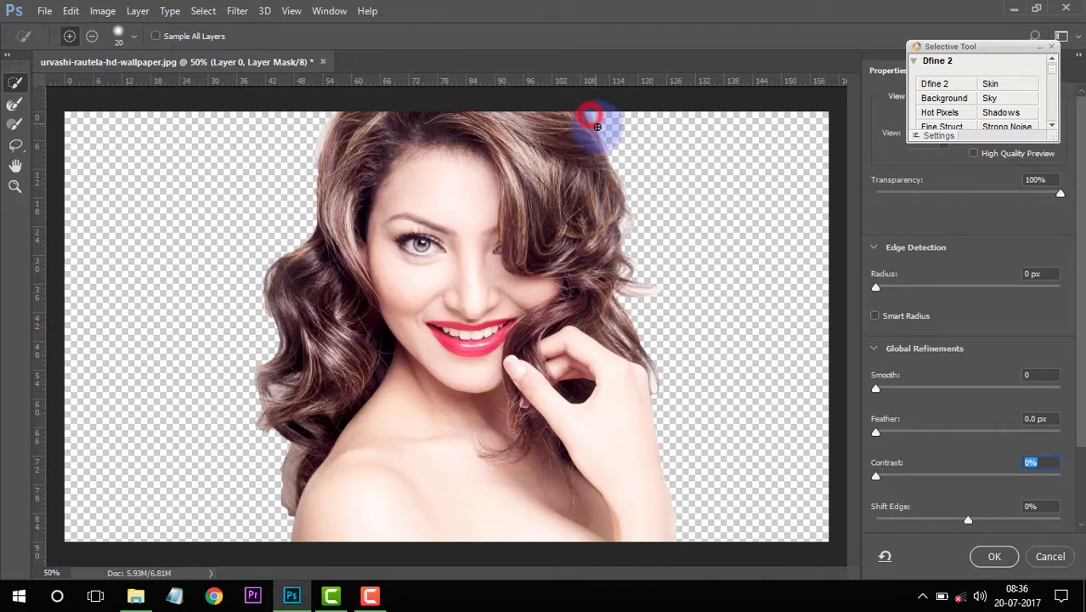
{"action": "mouse_move", "coordinate": [589, 114]}
{"action": "left_mouse_down"}
{"action": "mouse_move", "coordinate": [605, 142]}
{"action": "mouse_move", "coordinate": [622, 242]}
{"action": "left_mouse_up"}
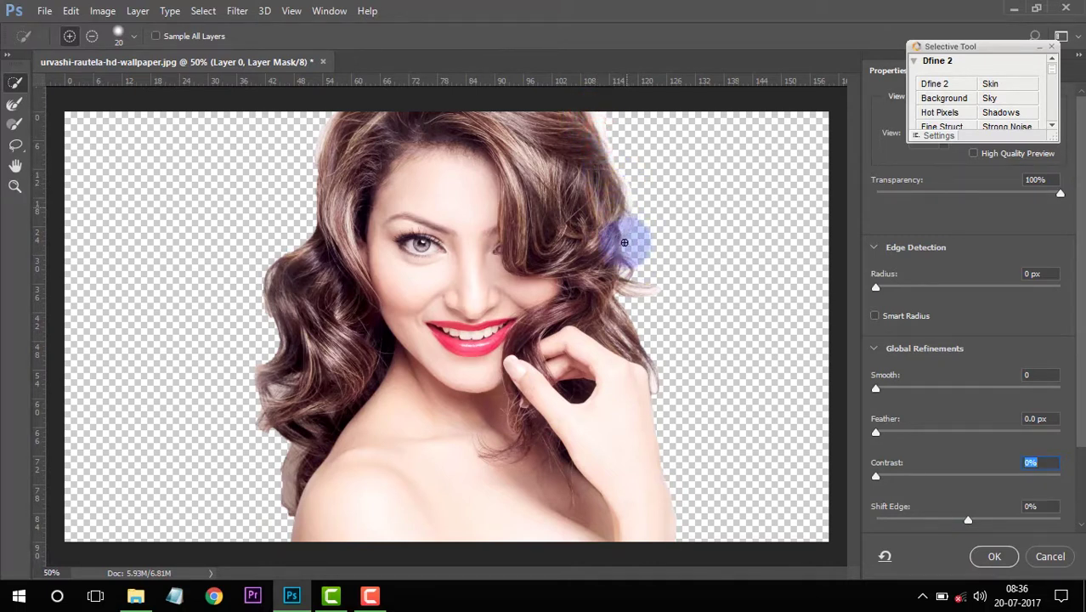
{"action": "mouse_move", "coordinate": [625, 243]}
{"action": "left_mouse_down"}
{"action": "mouse_move", "coordinate": [631, 320]}
{"action": "mouse_move", "coordinate": [656, 369]}
{"action": "mouse_move", "coordinate": [650, 388]}
{"action": "left_mouse_up"}
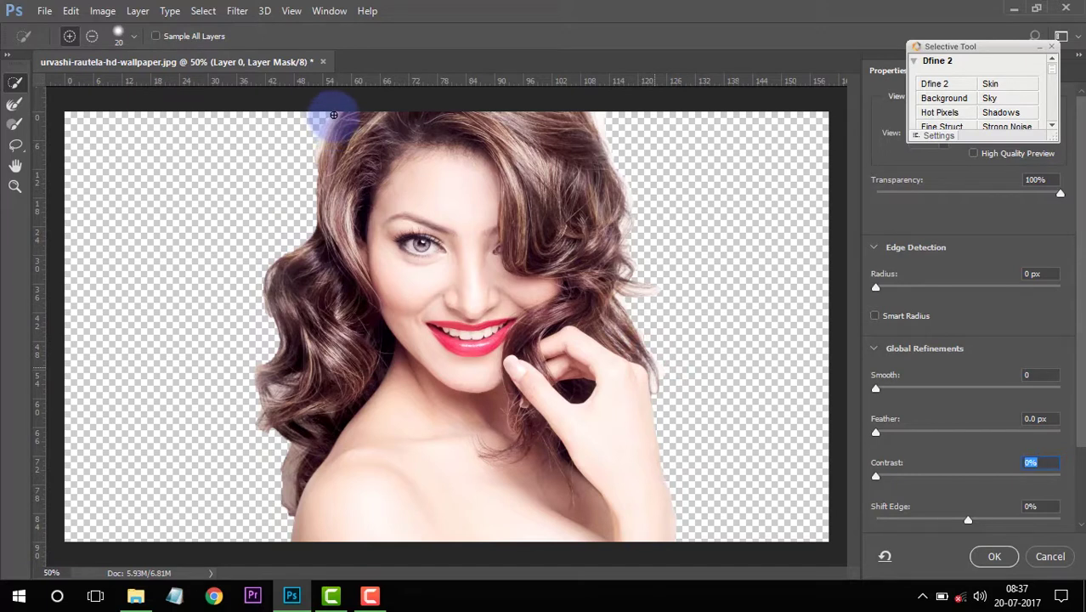
{"action": "mouse_move", "coordinate": [334, 115]}
{"action": "left_mouse_down"}
{"action": "mouse_move", "coordinate": [318, 194]}
{"action": "mouse_move", "coordinate": [271, 267]}
{"action": "mouse_move", "coordinate": [275, 323]}
{"action": "mouse_move", "coordinate": [256, 364]}
{"action": "mouse_move", "coordinate": [266, 416]}
{"action": "left_mouse_up"}
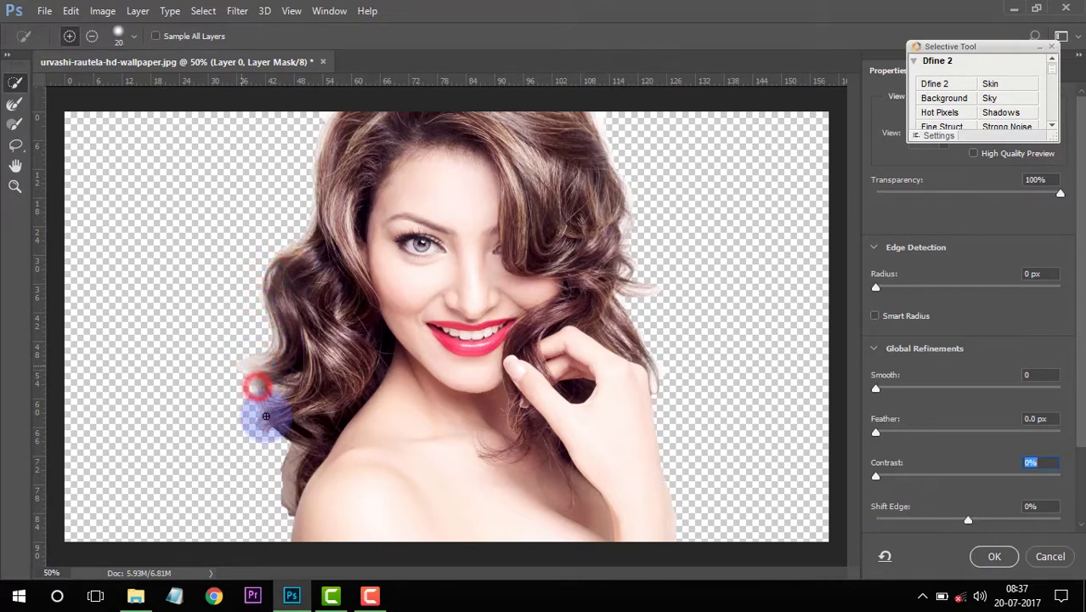
{"action": "left_click", "coordinate": [993, 554]}
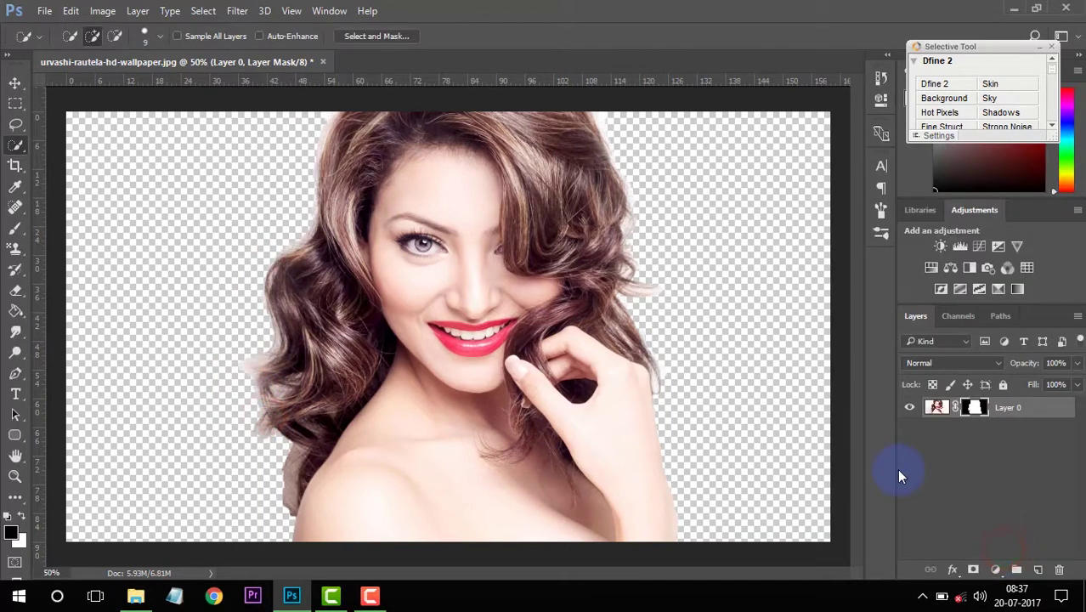
Add a new layer beneath the portrait and create a Gradient fill layer there
{"action": "left_click", "coordinate": [1038, 569]}
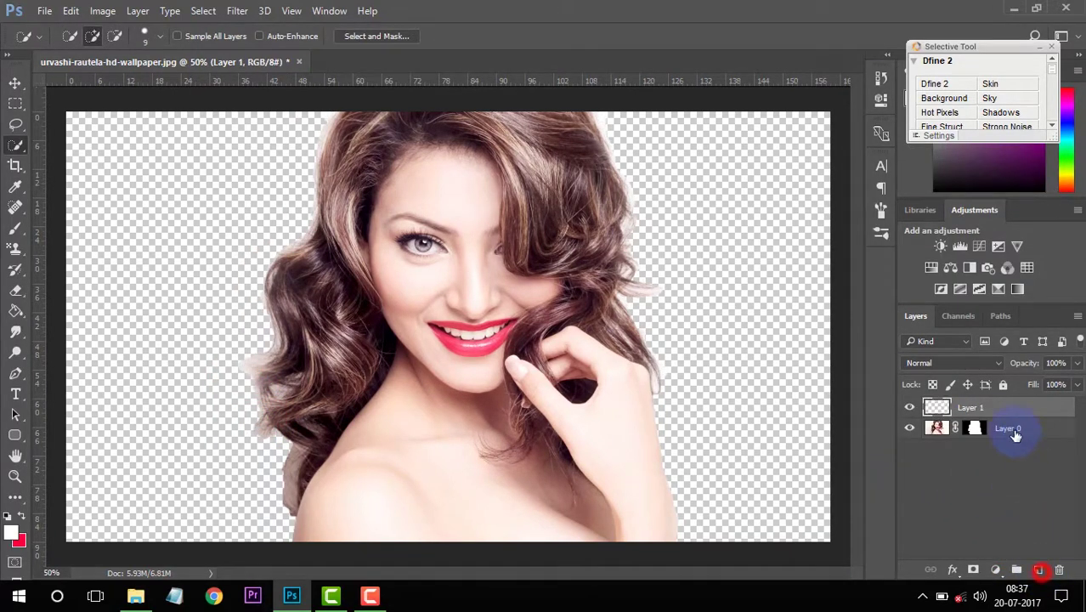
{"action": "left_click_drag", "start_coordinate": [1007, 412], "coordinate": [999, 467]}
{"action": "left_click", "coordinate": [997, 568]}
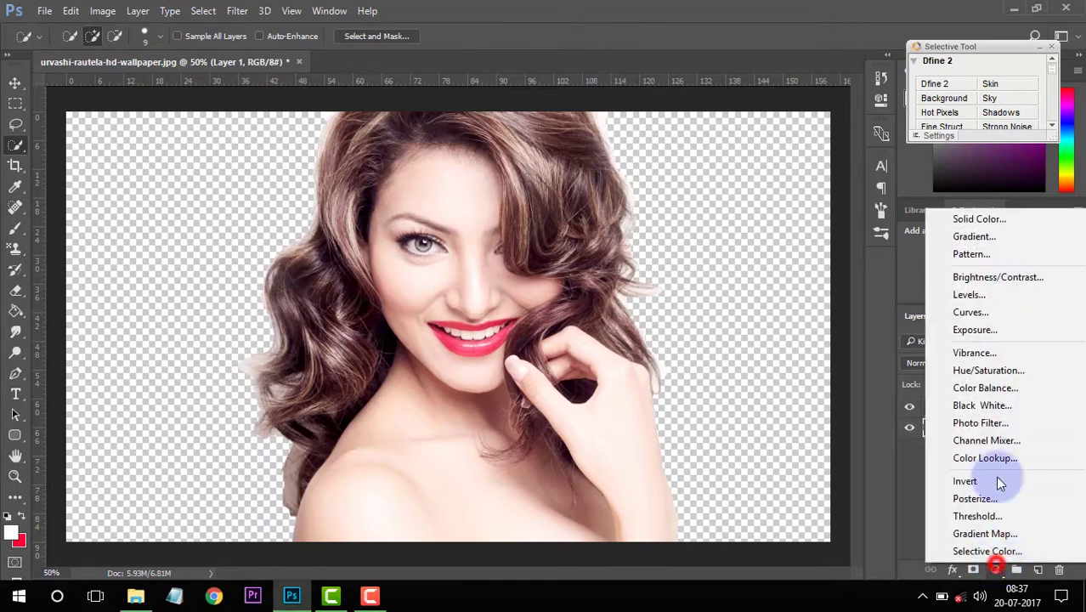
{"action": "left_click", "coordinate": [974, 237]}
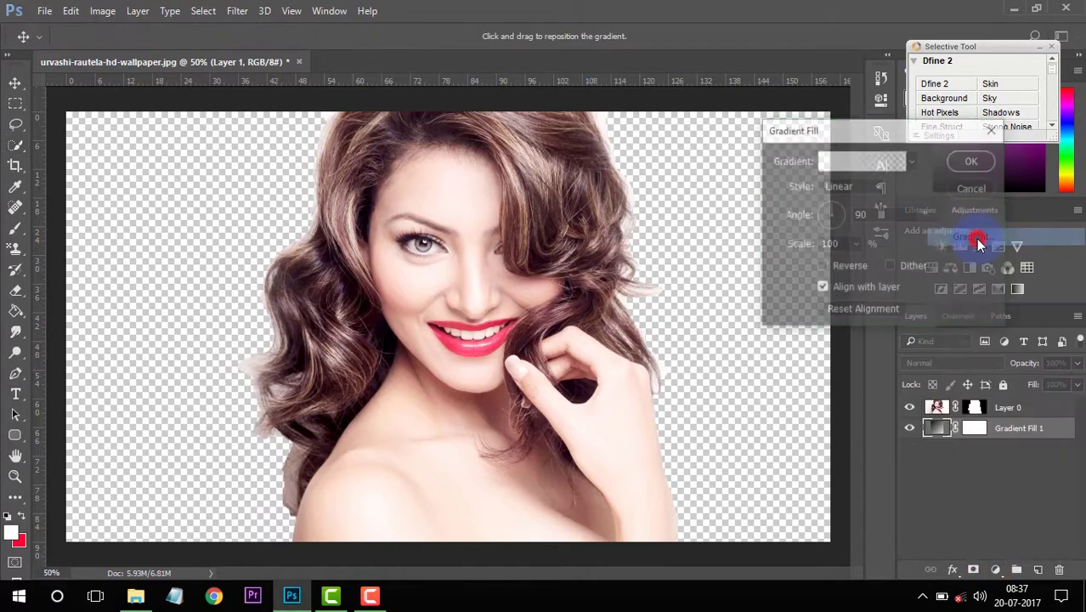
Set the gradient to Black, White, Radial style, reversed, with scale about 407%
{"action": "left_click", "coordinate": [845, 159]}
{"action": "left_click", "coordinate": [666, 99]}
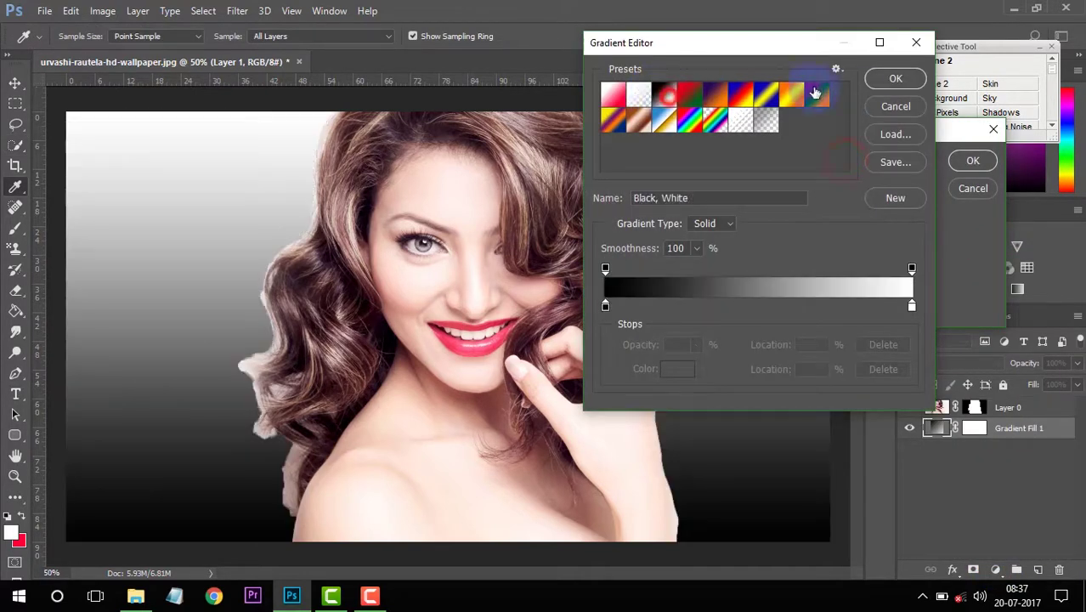
{"action": "left_click", "coordinate": [893, 79]}
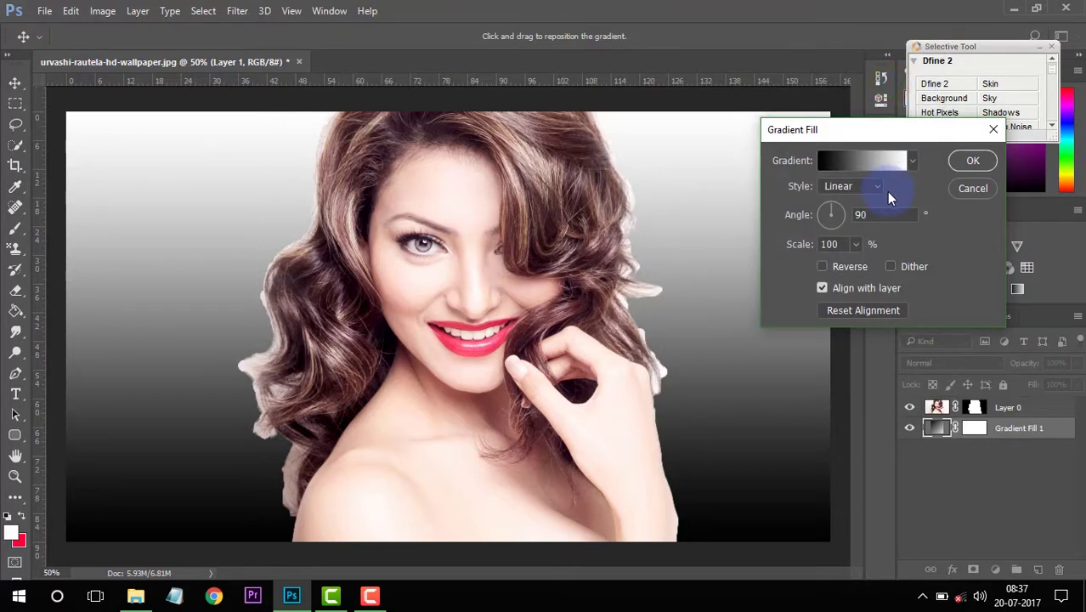
{"action": "left_click", "coordinate": [868, 185]}
{"action": "left_click", "coordinate": [833, 212]}
{"action": "left_click", "coordinate": [822, 266]}
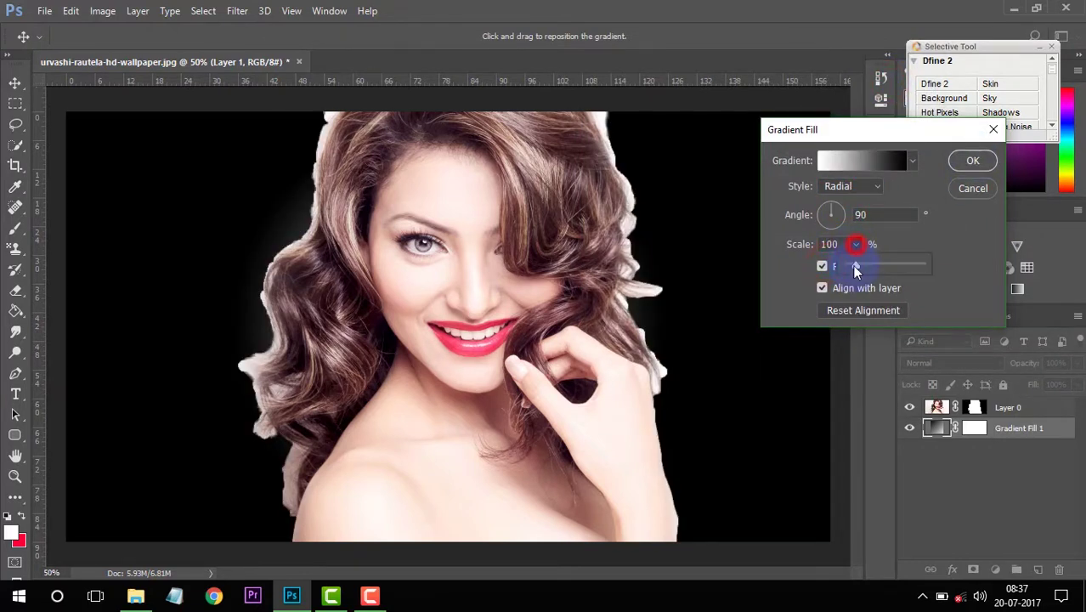
{"action": "left_click_drag", "start_coordinate": [869, 266], "coordinate": [862, 267]}
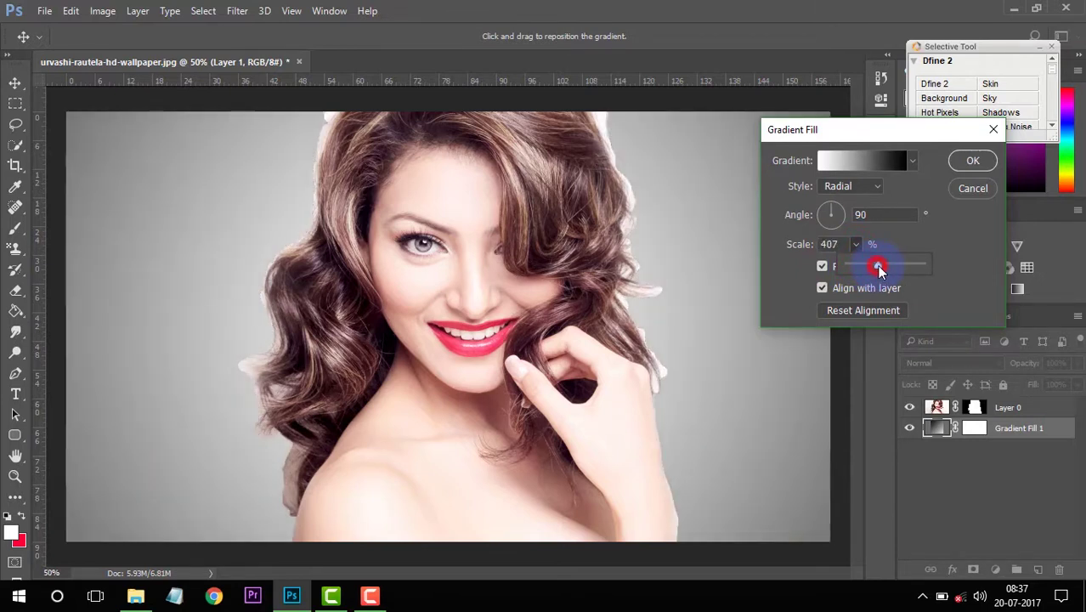
{"action": "left_click", "coordinate": [972, 162]}
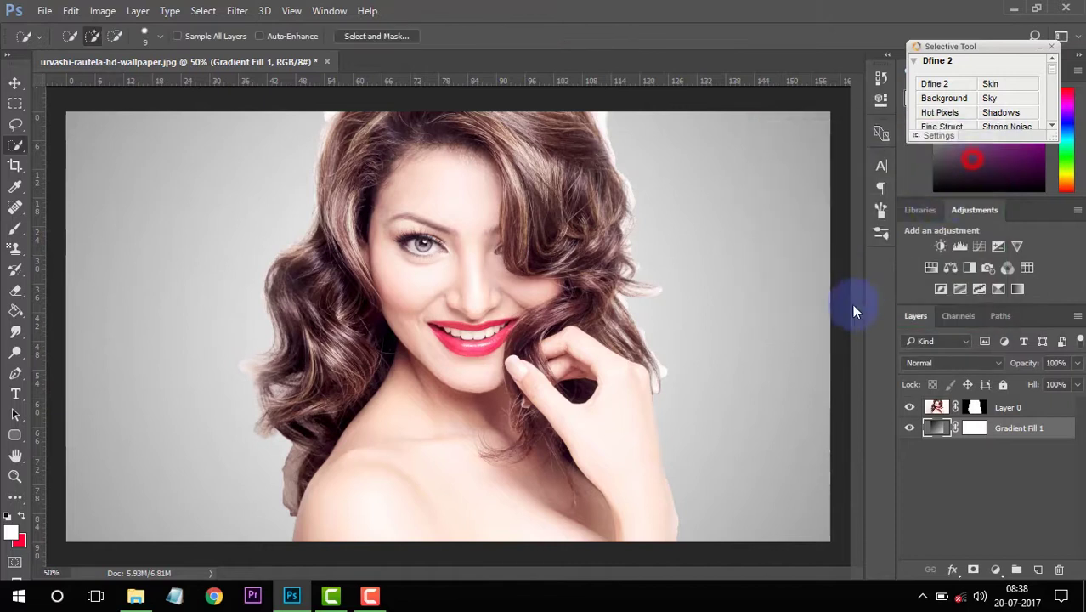
Pick the Eraser with a soft round brush, undoing an accidental stroke on the mask
{"action": "left_click", "coordinate": [975, 410]}
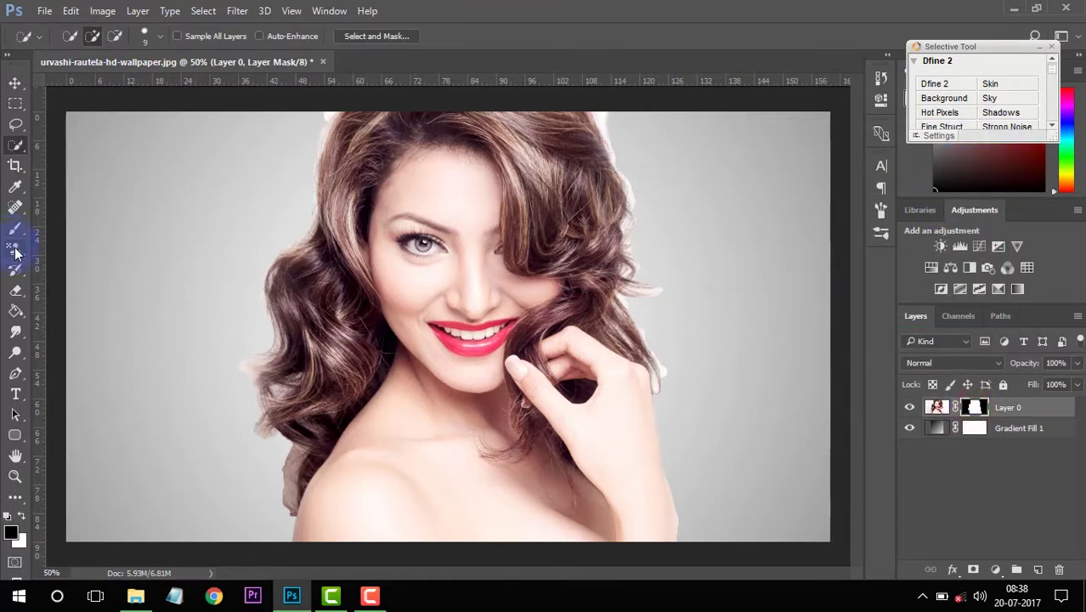
{"action": "left_click", "coordinate": [19, 295]}
{"action": "left_click", "coordinate": [76, 284]}
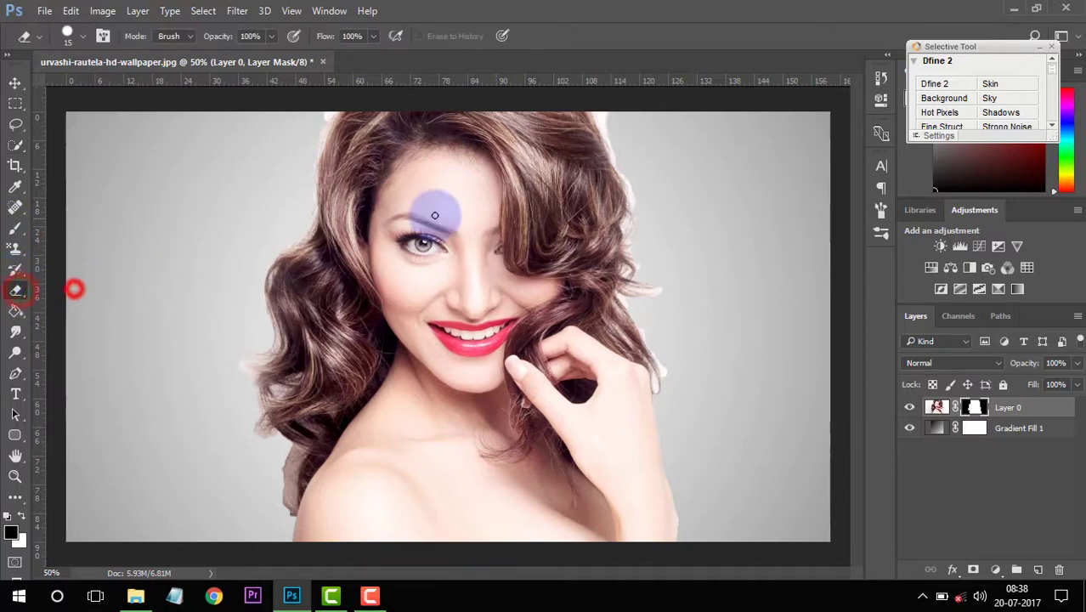
{"action": "right_click", "coordinate": [686, 260]}
{"action": "left_click", "coordinate": [710, 283]}
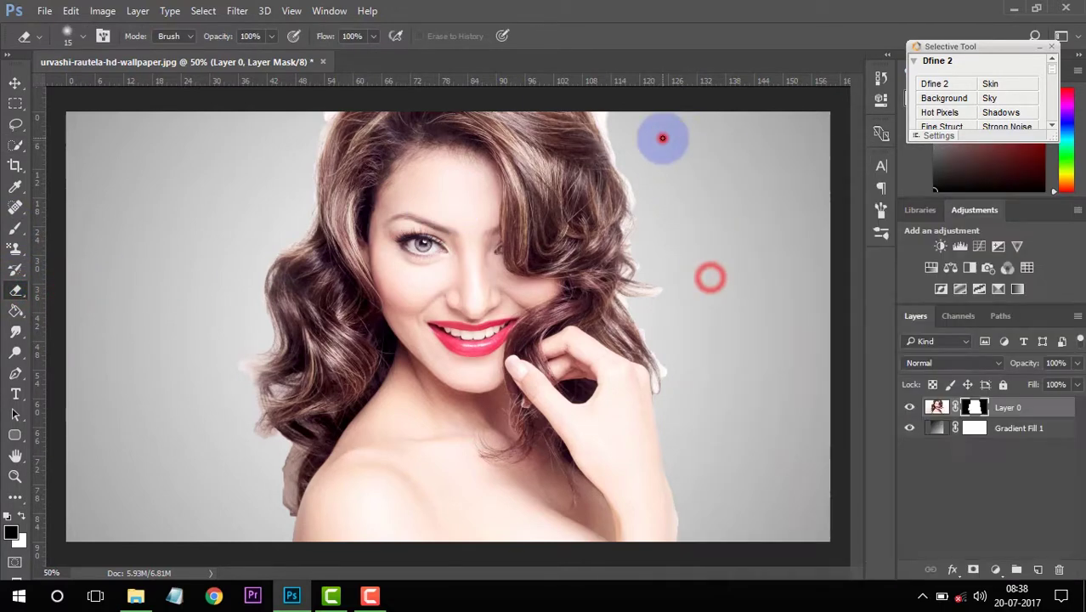
{"action": "left_click_drag", "start_coordinate": [606, 114], "coordinate": [631, 160]}
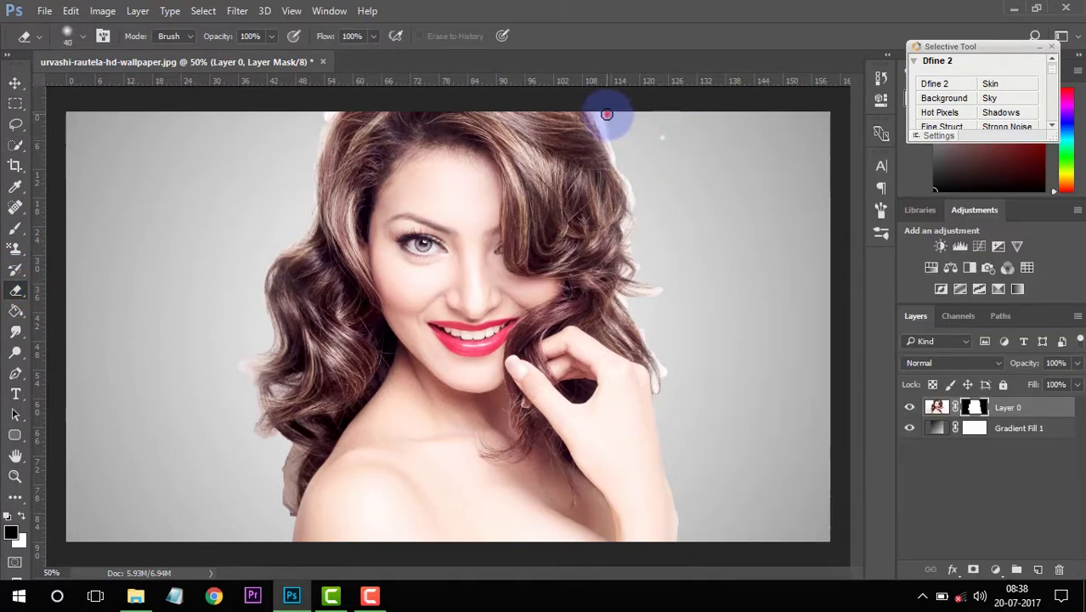
{"action": "key", "text": "bracketright"}
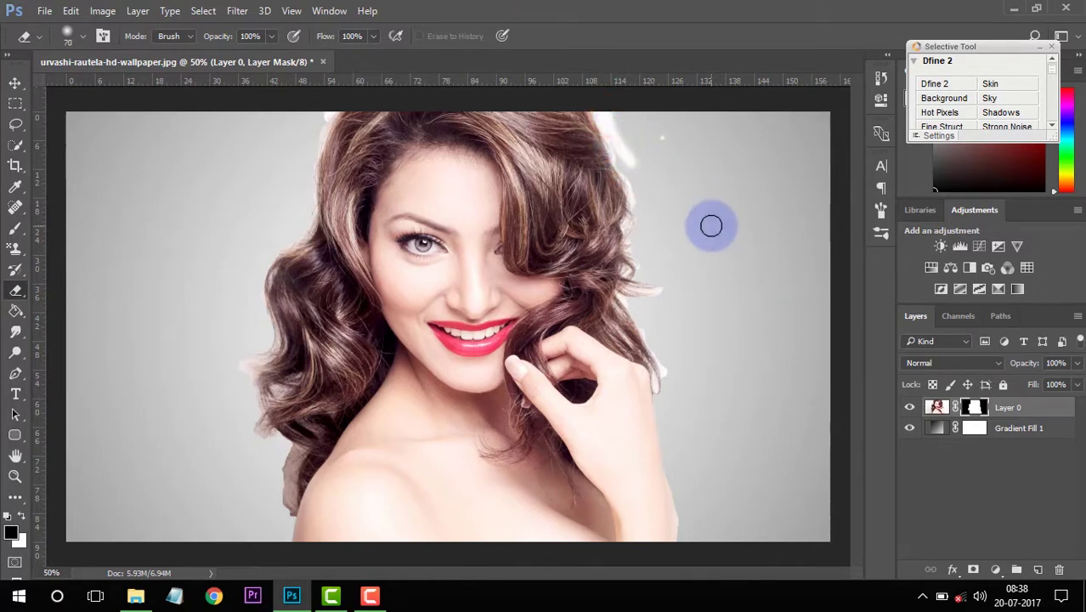
{"action": "key", "text": "ctrl+z"}
On Layer 0's pixels, erase the white fringe along both hair edges and the stray background speck
{"action": "left_click", "coordinate": [936, 407]}
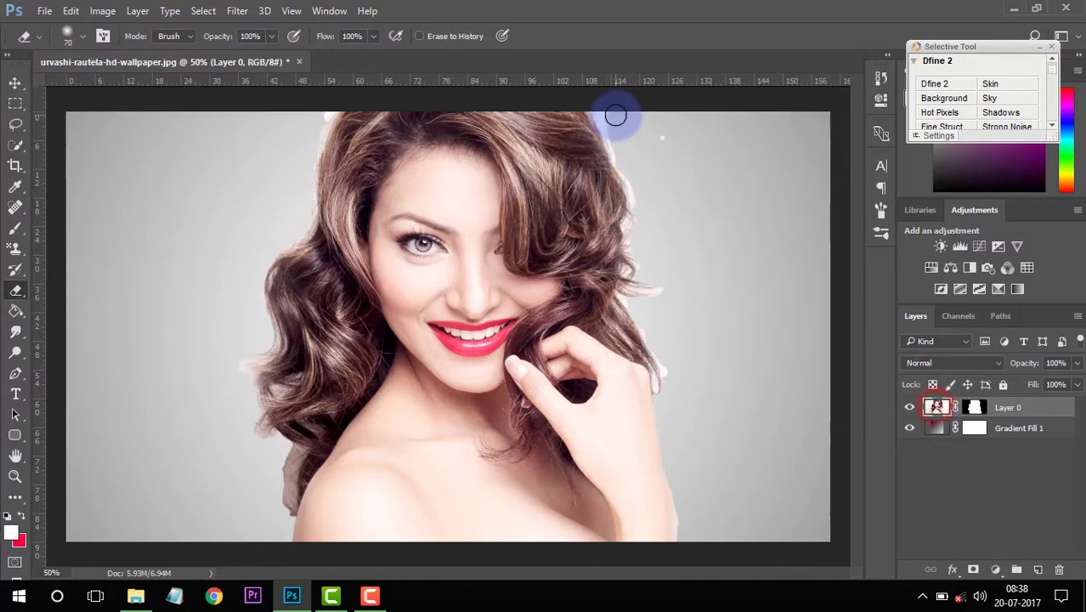
{"action": "mouse_move", "coordinate": [615, 115]}
{"action": "left_mouse_down"}
{"action": "mouse_move", "coordinate": [638, 160]}
{"action": "mouse_move", "coordinate": [635, 247]}
{"action": "mouse_move", "coordinate": [658, 382]}
{"action": "left_mouse_up"}
{"action": "key", "text": "["}
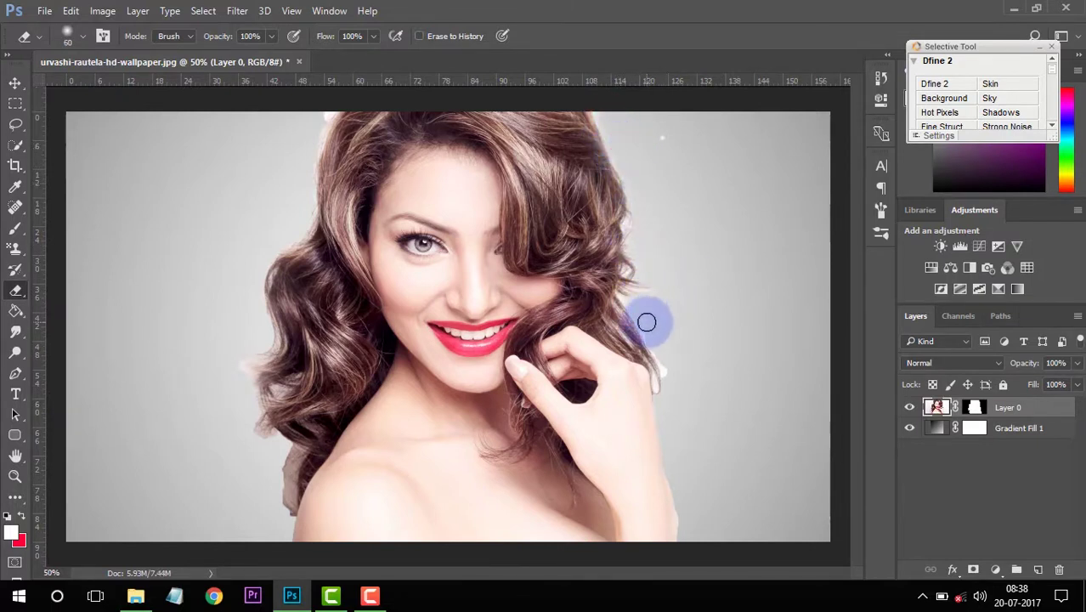
{"action": "key", "text": "["}
{"action": "key", "text": "bracketleft"}
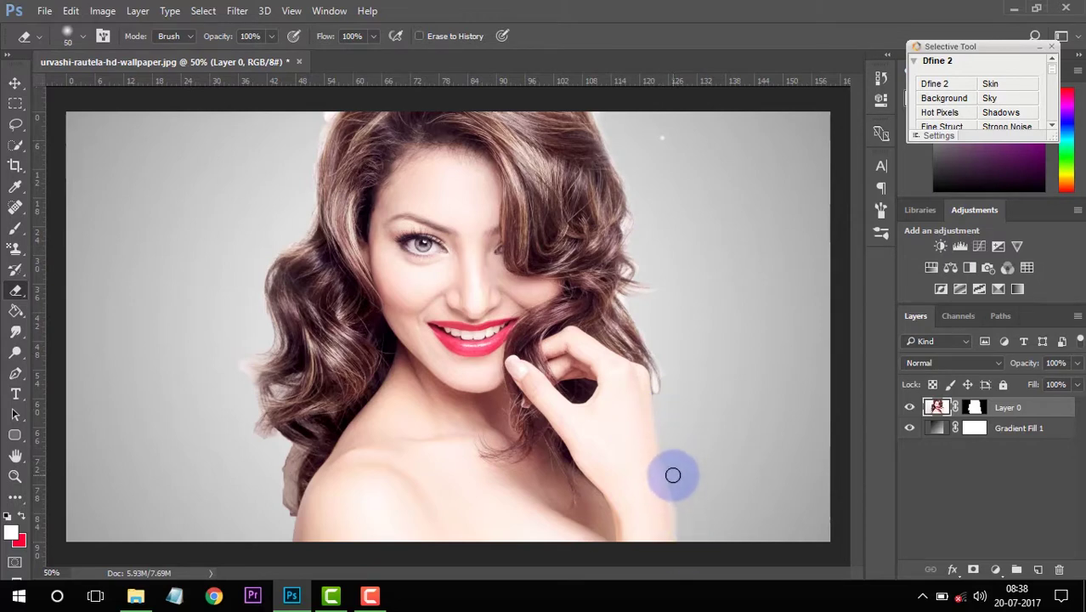
{"action": "mouse_move", "coordinate": [327, 108]}
{"action": "left_mouse_down"}
{"action": "mouse_move", "coordinate": [236, 378]}
{"action": "mouse_move", "coordinate": [283, 506]}
{"action": "left_mouse_up"}
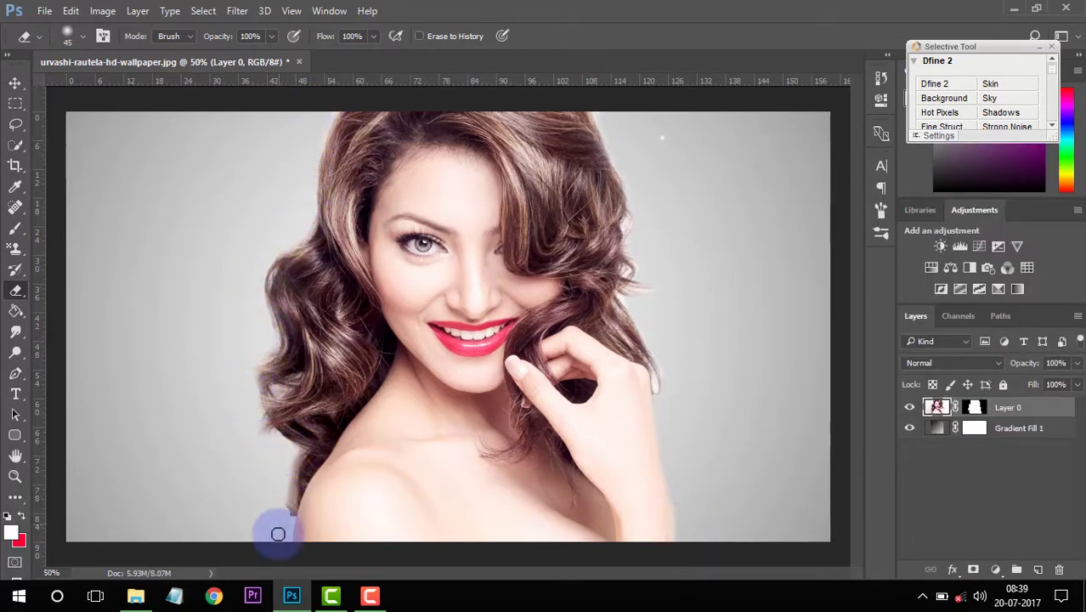
{"action": "key", "text": "bracketright"}
{"action": "key", "text": "bracketright"}
{"action": "left_click", "coordinate": [667, 159]}
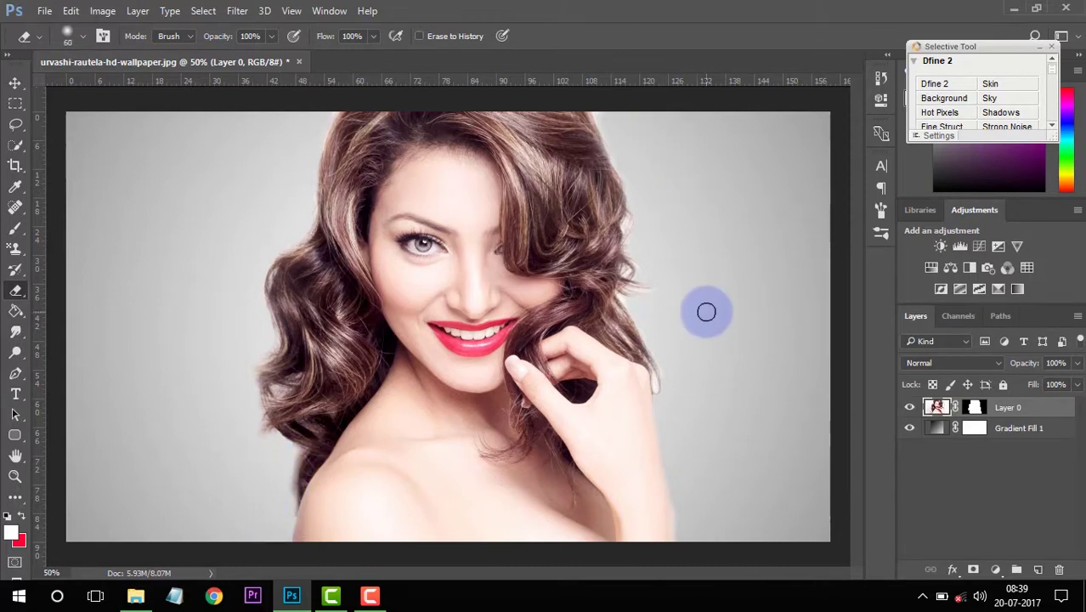
Convert Layer 0 to a smart object and duplicate it as Layer 0 copy
{"action": "right_click", "coordinate": [1014, 412]}
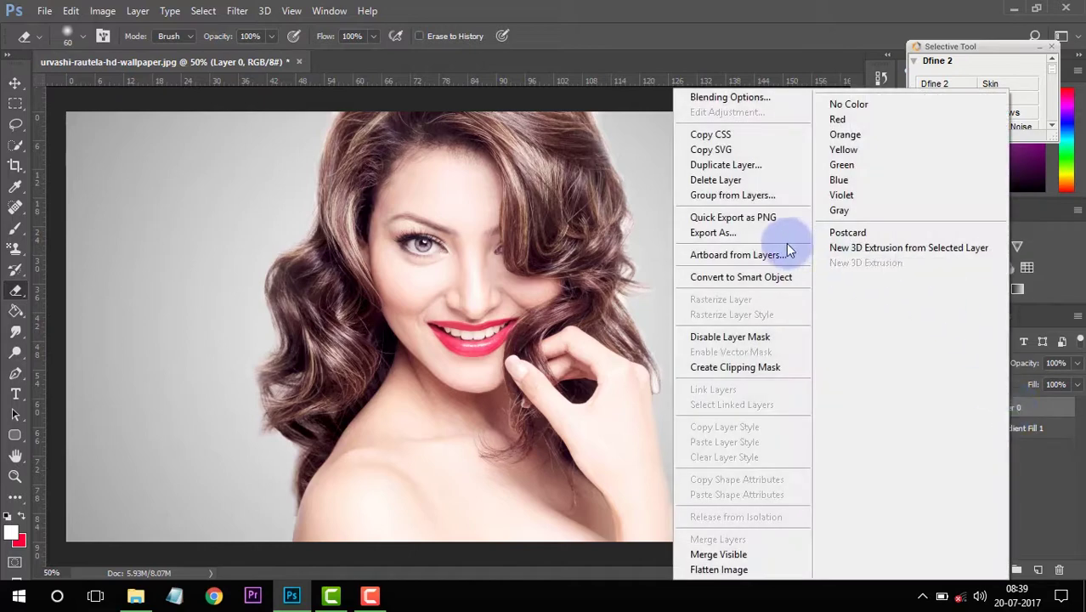
{"action": "left_click", "coordinate": [752, 274]}
{"action": "right_click", "coordinate": [977, 411]}
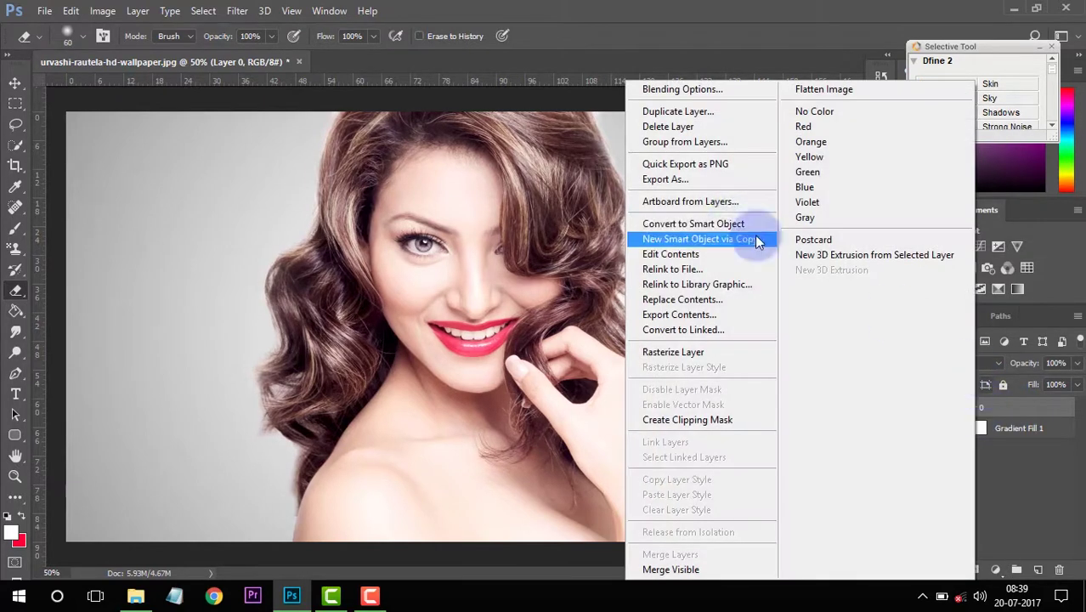
{"action": "left_click", "coordinate": [693, 111]}
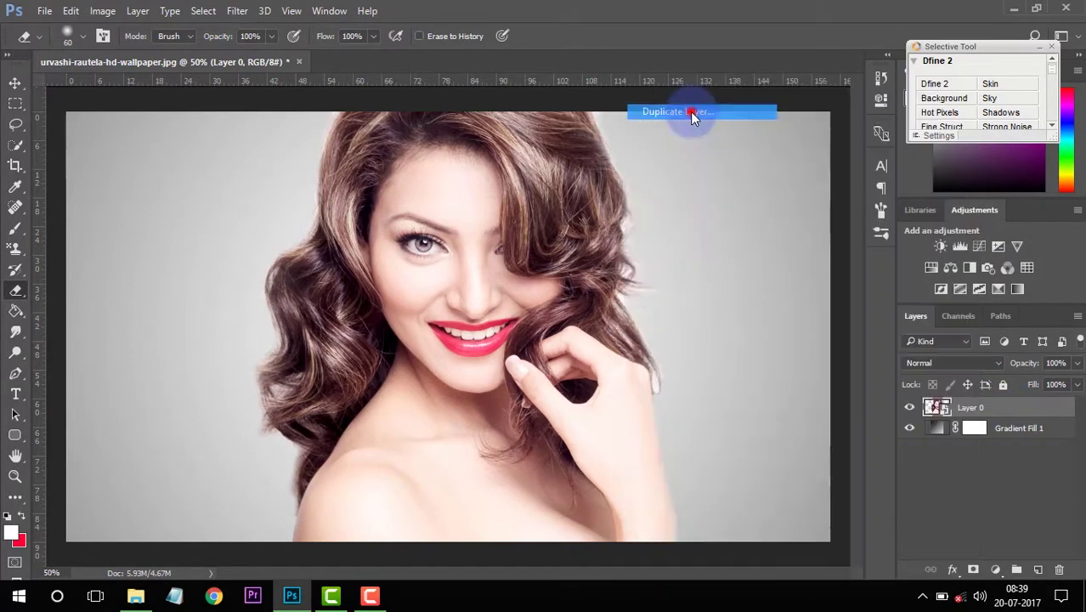
{"action": "left_click", "coordinate": [688, 174]}
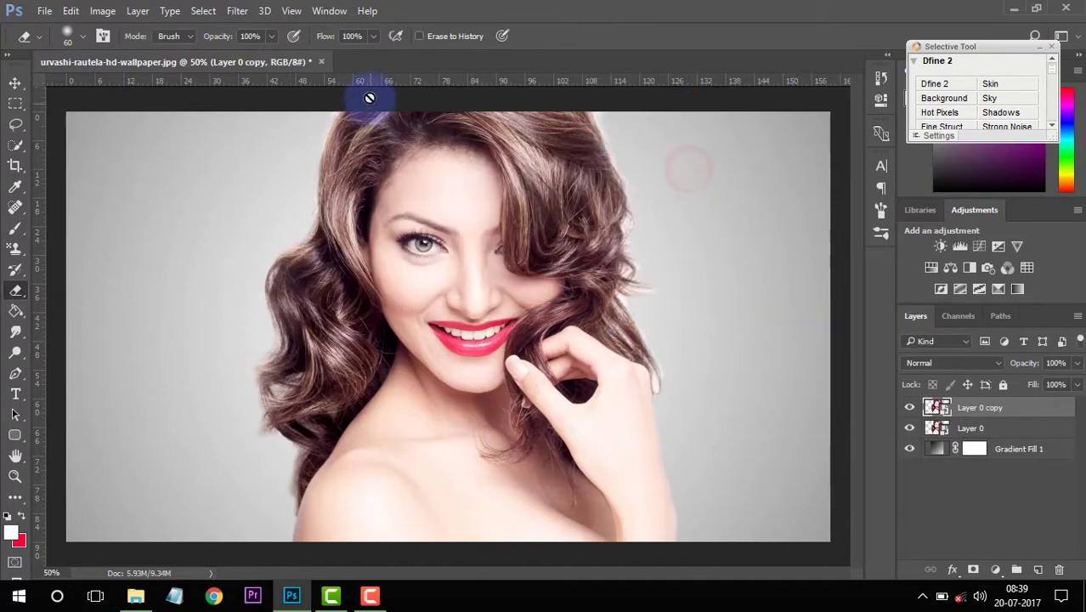
Open the Camera Raw Filter from the Filter menu
{"action": "left_click", "coordinate": [238, 12]}
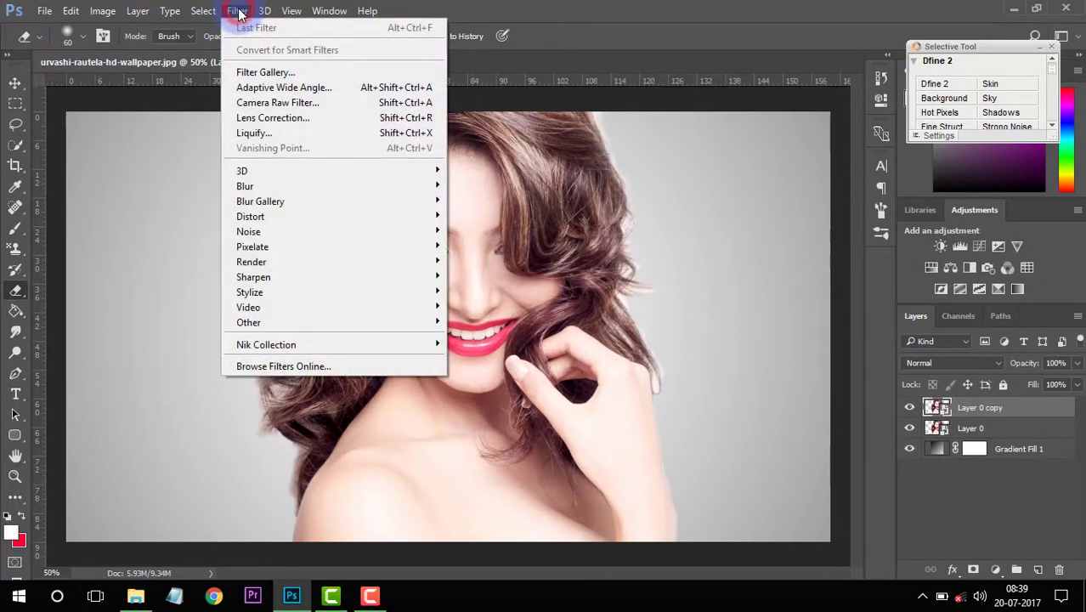
{"action": "left_click", "coordinate": [1001, 384]}
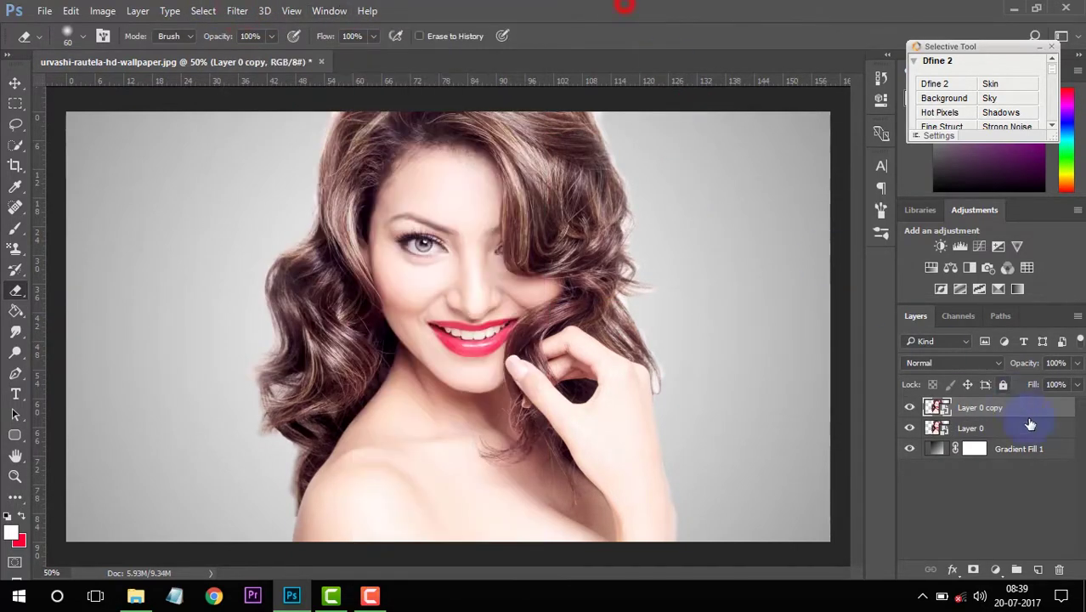
{"action": "left_click", "coordinate": [241, 12]}
{"action": "left_click", "coordinate": [252, 107]}
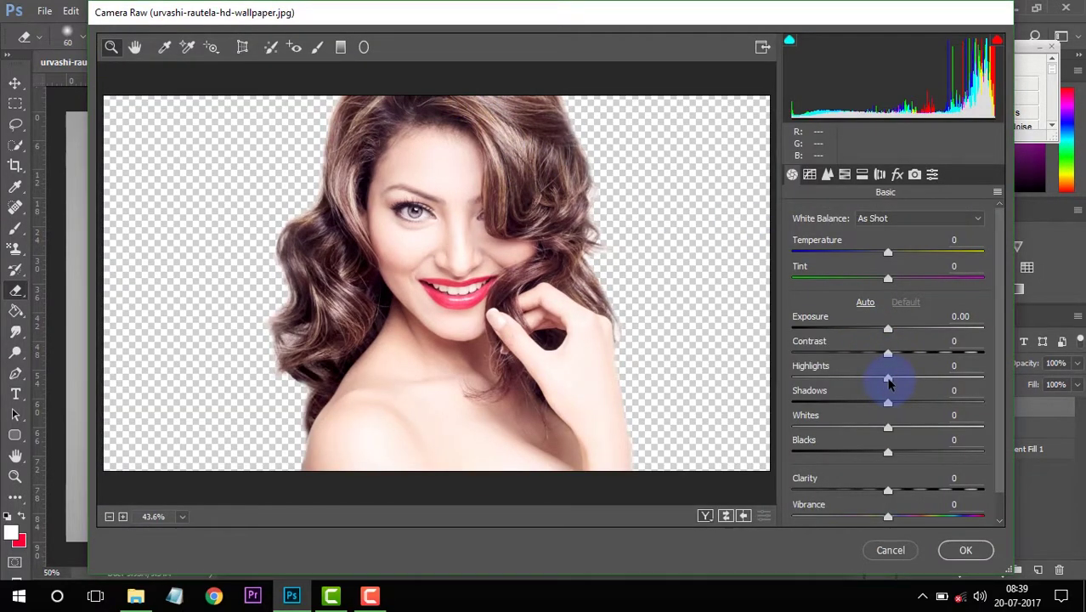
Set Highlights -78, Shadows +100, and HSL saturation Reds +54, Oranges +68, Yellows +64
{"action": "left_click_drag", "start_coordinate": [888, 379], "coordinate": [816, 380]}
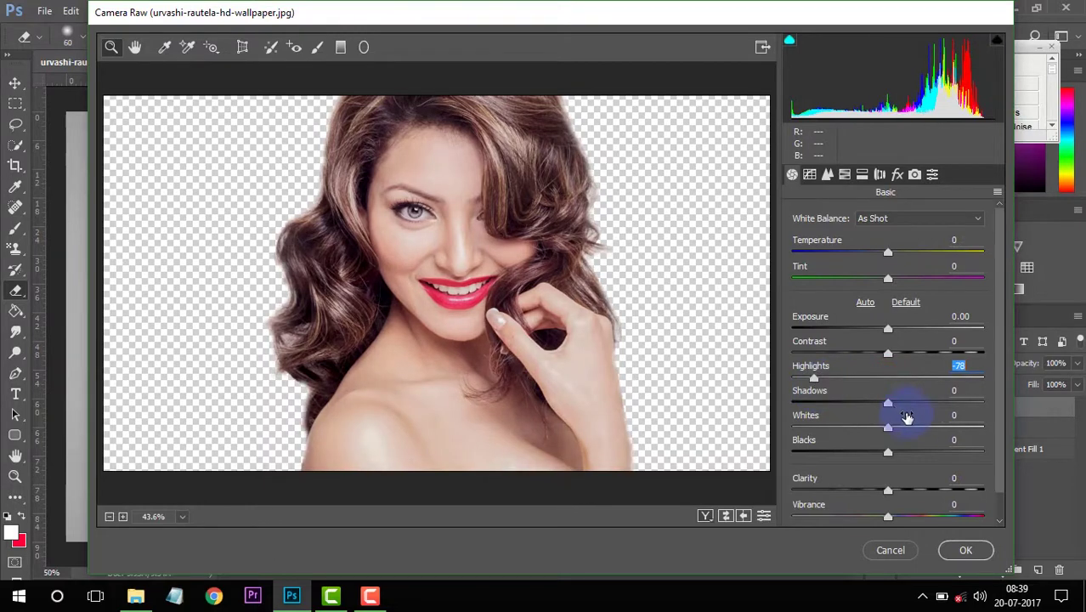
{"action": "left_click_drag", "start_coordinate": [888, 403], "coordinate": [984, 403]}
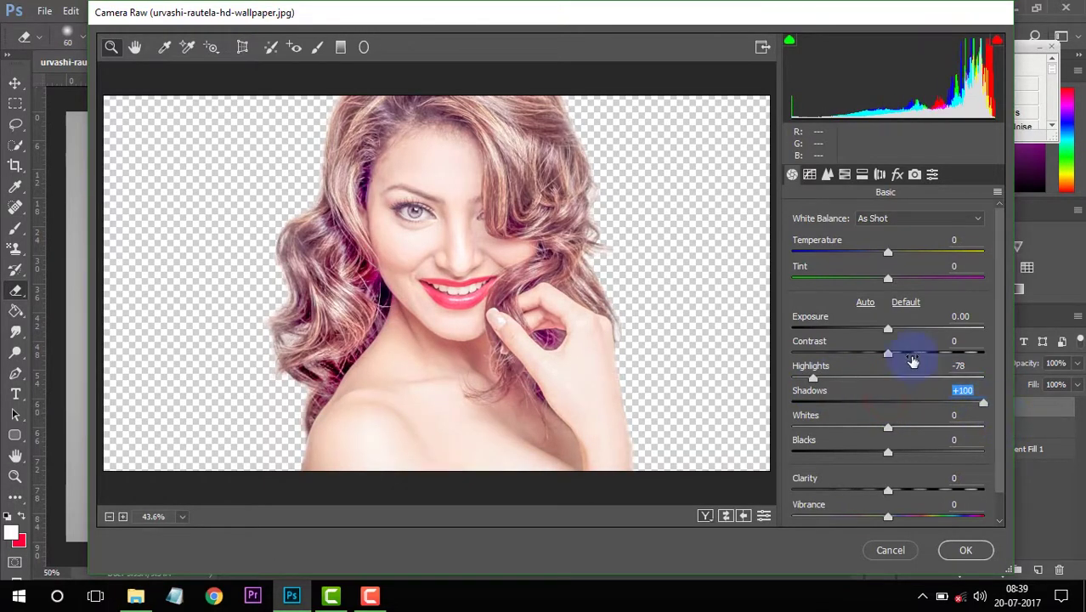
{"action": "left_click", "coordinate": [847, 176]}
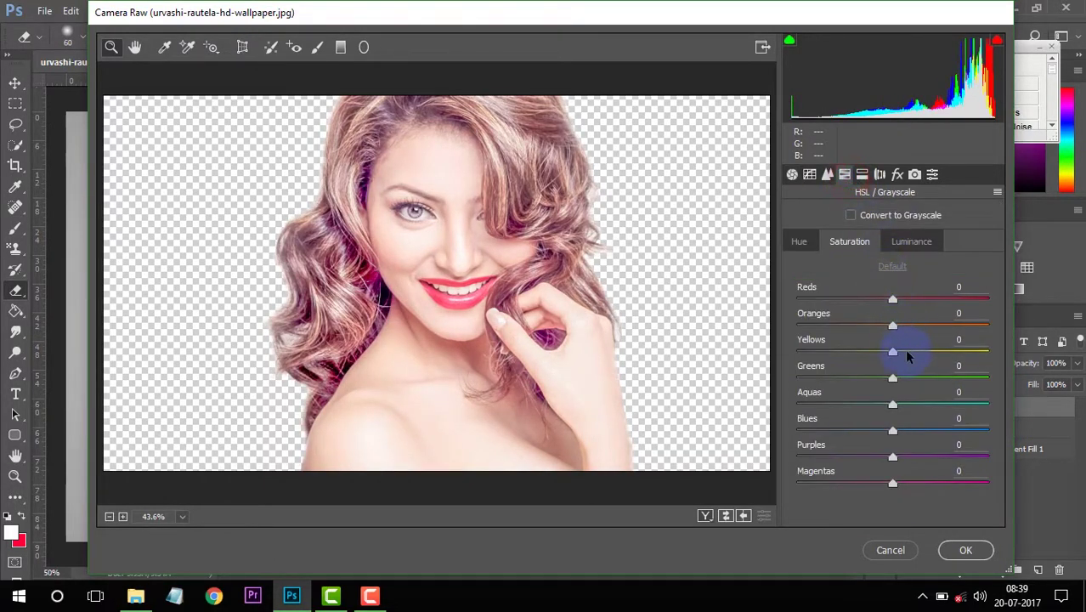
{"action": "left_click_drag", "start_coordinate": [894, 326], "coordinate": [961, 327]}
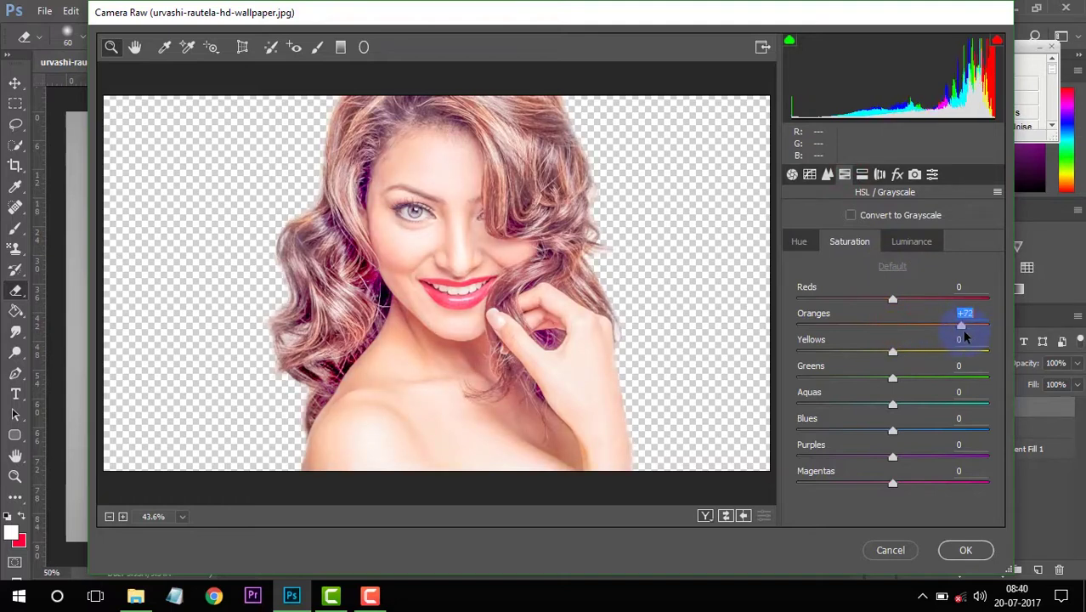
{"action": "mouse_move", "coordinate": [893, 352]}
{"action": "left_mouse_down"}
{"action": "mouse_move", "coordinate": [936, 358]}
{"action": "mouse_move", "coordinate": [960, 330]}
{"action": "left_mouse_up"}
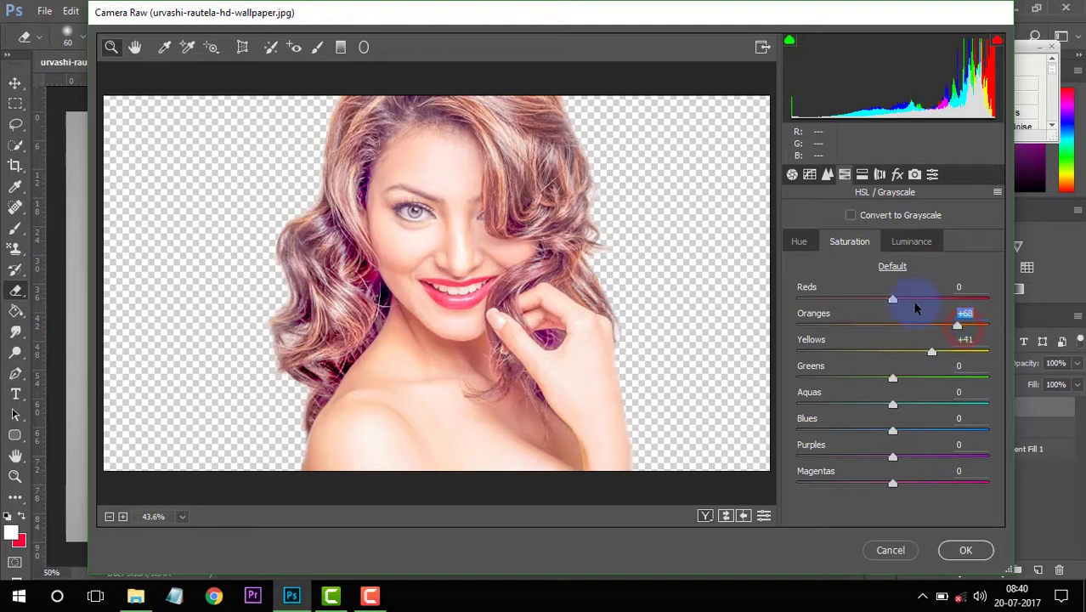
{"action": "left_click_drag", "start_coordinate": [893, 300], "coordinate": [943, 301]}
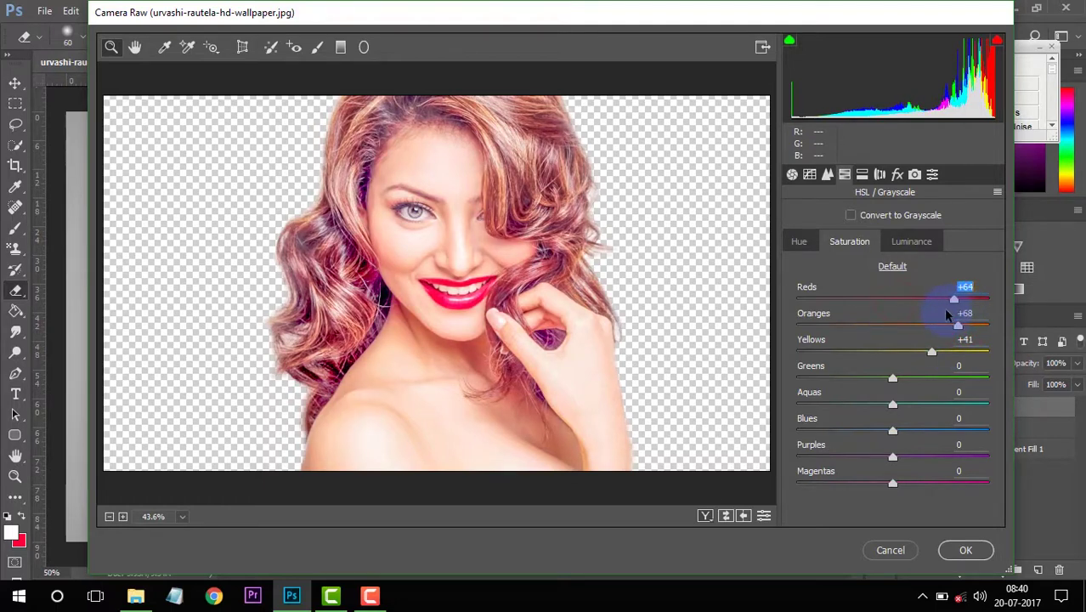
{"action": "key", "text": "Up"}
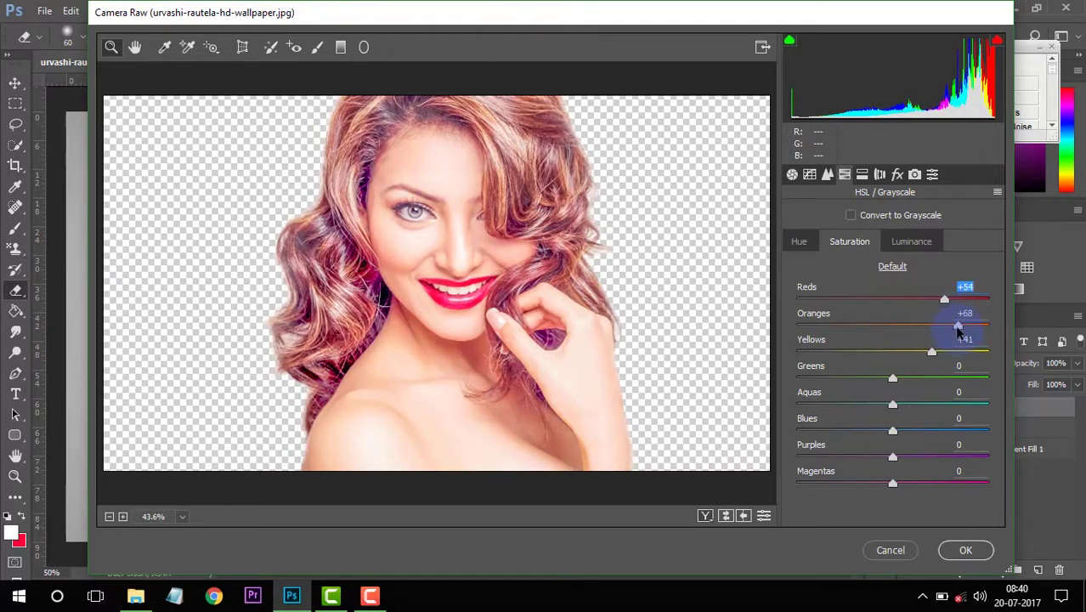
{"action": "left_click_drag", "start_coordinate": [932, 355], "coordinate": [954, 355]}
Apply the Camera Raw adjustments, pick the Smudge tool with a speckled tip, and rasterize the copy
{"action": "left_click", "coordinate": [965, 553]}
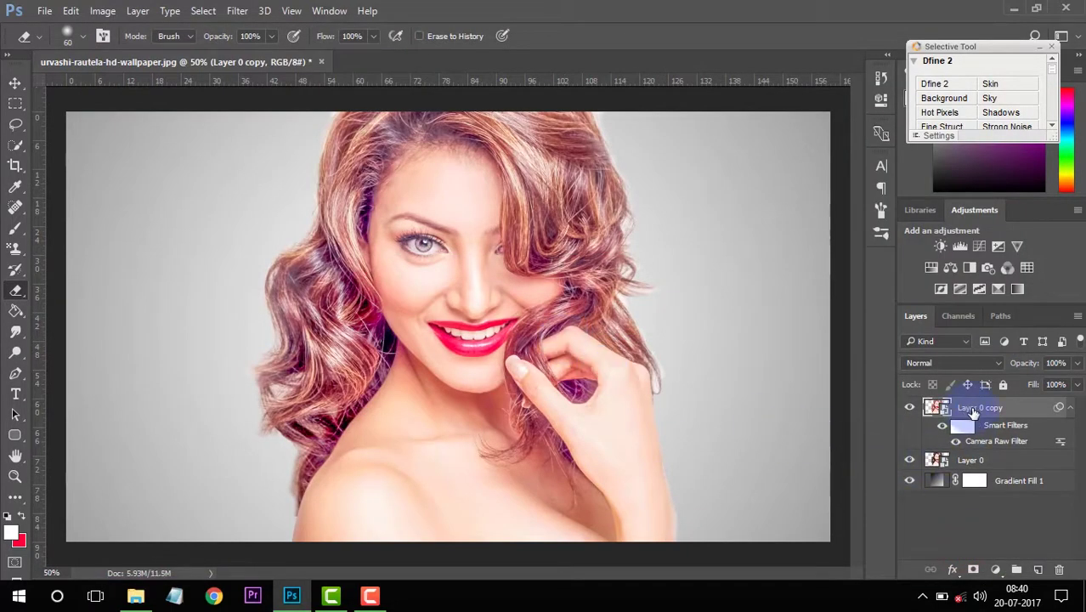
{"action": "left_click", "coordinate": [18, 330]}
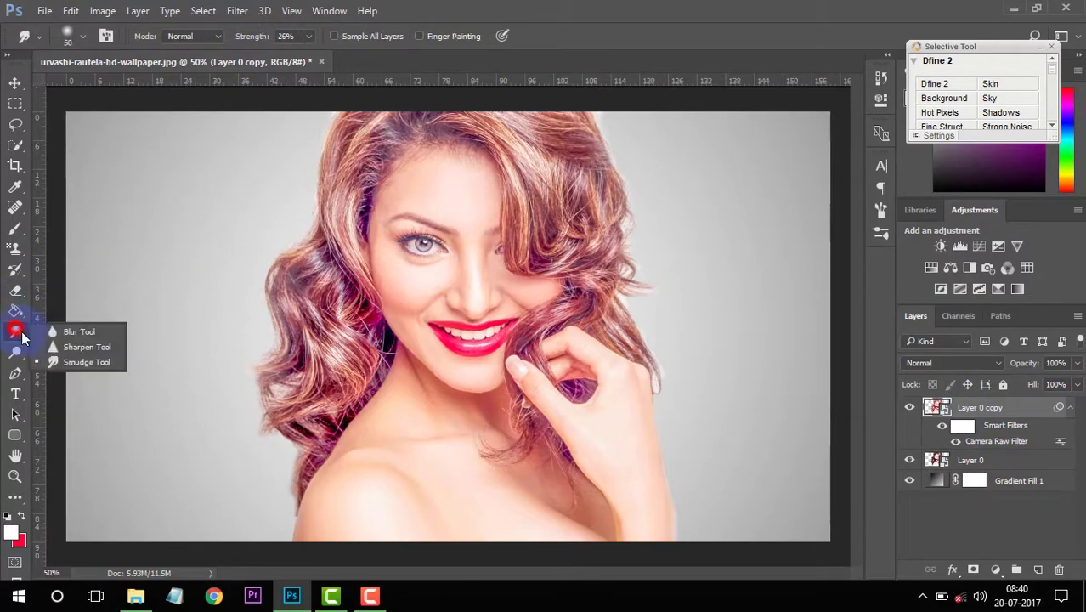
{"action": "left_click", "coordinate": [88, 361]}
{"action": "right_click", "coordinate": [174, 228]}
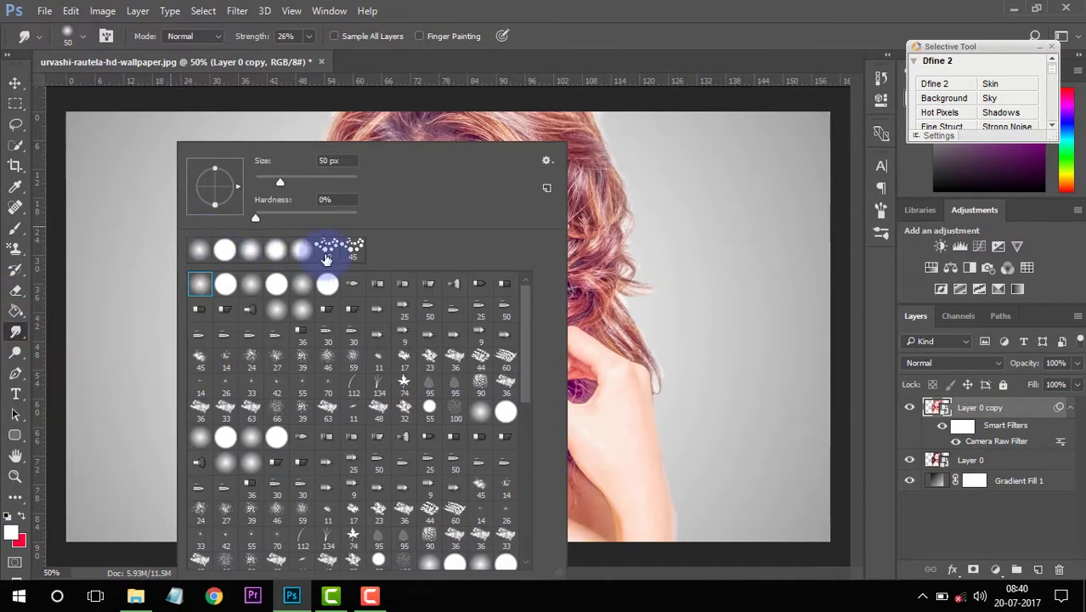
{"action": "scroll", "coordinate": [351, 381], "scroll_direction": "down", "scroll_amount": 3}
{"action": "scroll", "coordinate": [375, 443], "scroll_direction": "down", "scroll_amount": 3}
{"action": "scroll", "coordinate": [412, 497], "scroll_direction": "down", "scroll_amount": 3}
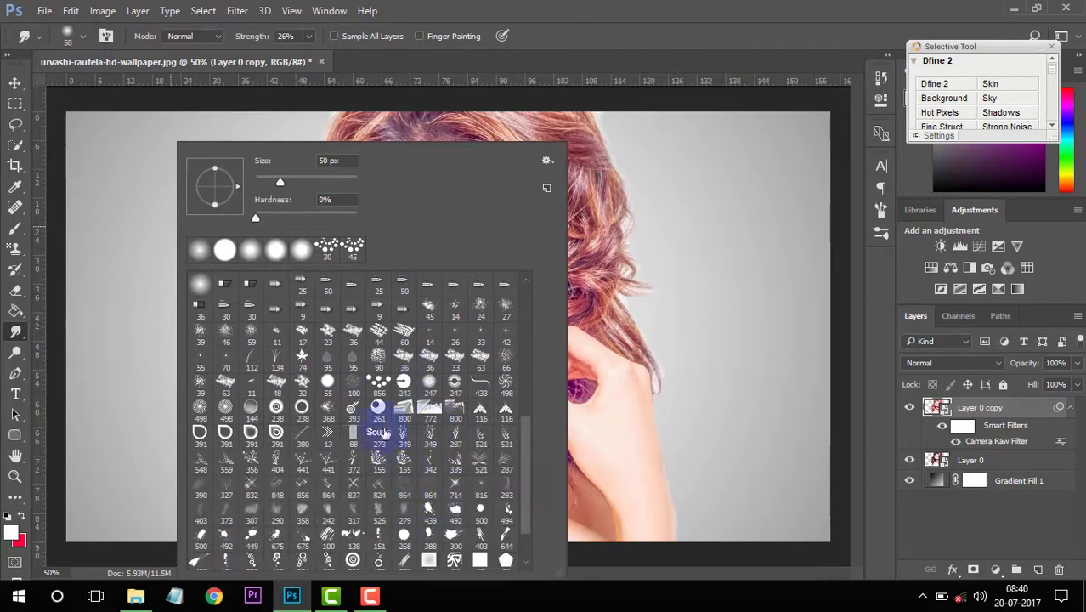
{"action": "scroll", "coordinate": [384, 434], "scroll_direction": "down", "scroll_amount": 2}
{"action": "double_click", "coordinate": [299, 557]}
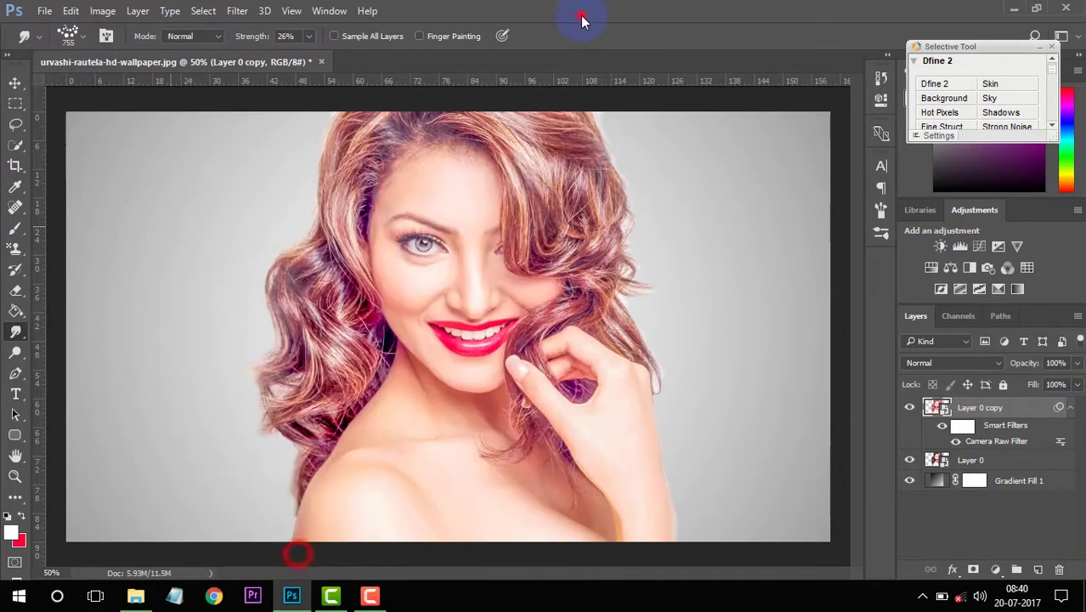
{"action": "left_click", "coordinate": [547, 222]}
{"action": "left_click", "coordinate": [512, 242]}
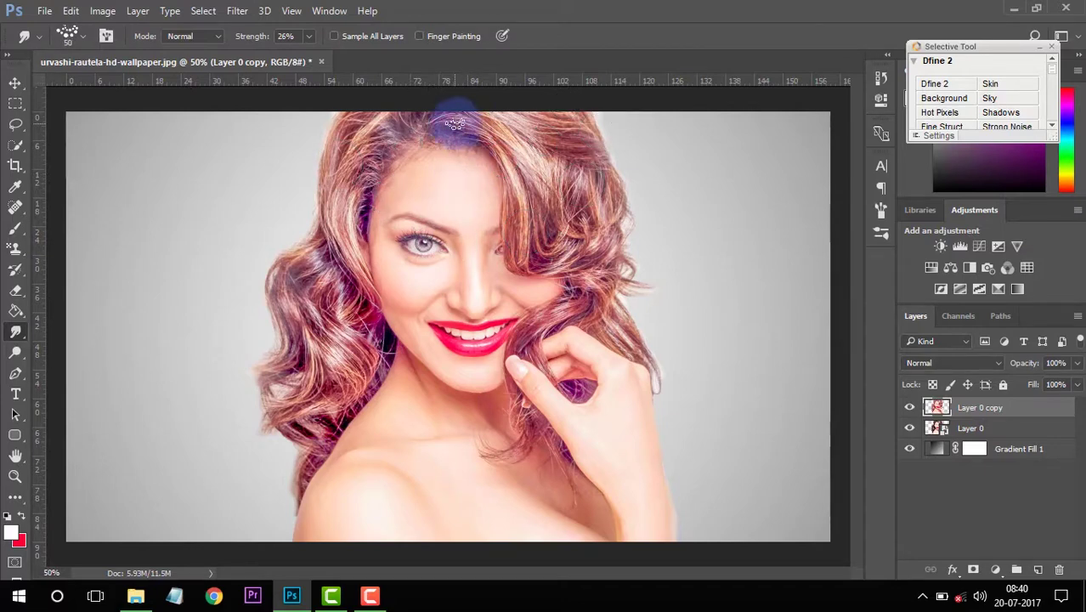
Zoom the portrait to 100% and set smudge strength to 61%
{"action": "key", "text": "ctrl+plus"}
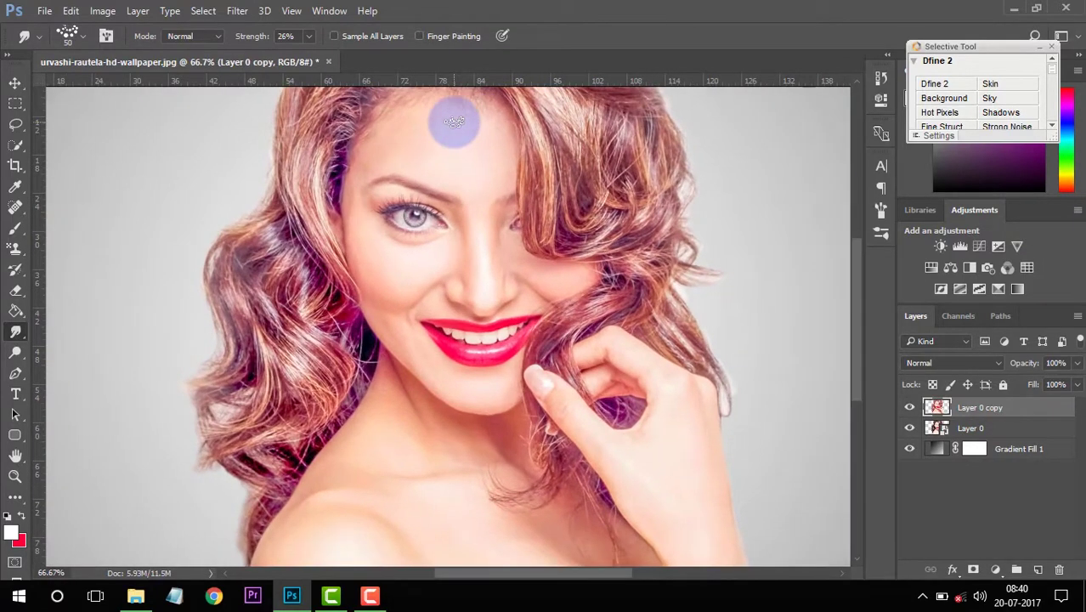
{"action": "key", "text": "ctrl+plus"}
{"action": "scroll", "coordinate": [454, 121], "scroll_direction": "up", "scroll_amount": 5}
{"action": "scroll", "coordinate": [459, 136], "scroll_direction": "up", "scroll_amount": 2}
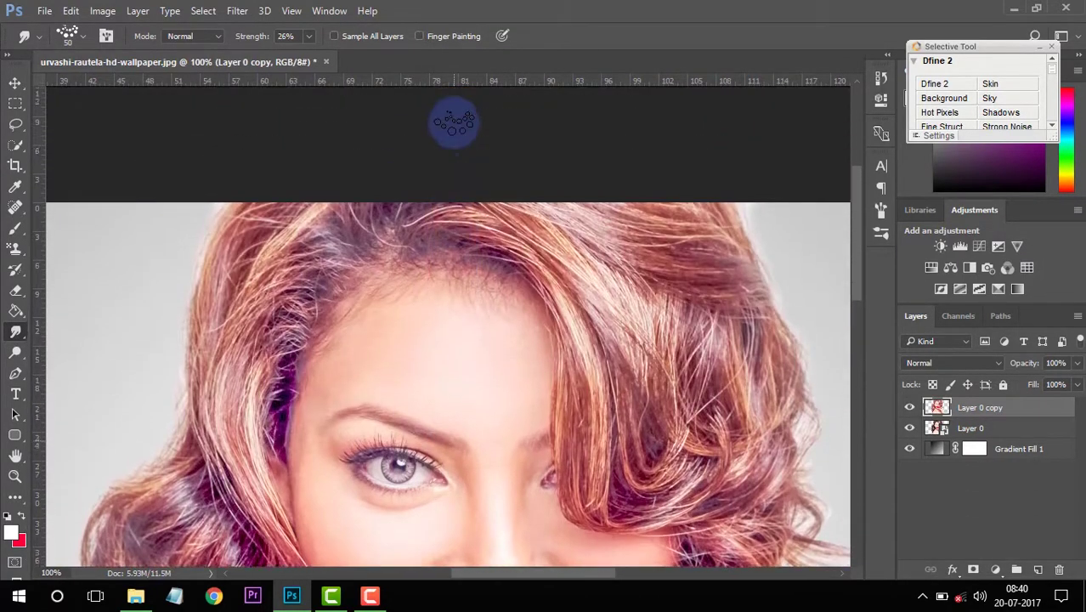
{"action": "scroll", "coordinate": [463, 139], "scroll_direction": "down", "scroll_amount": 1}
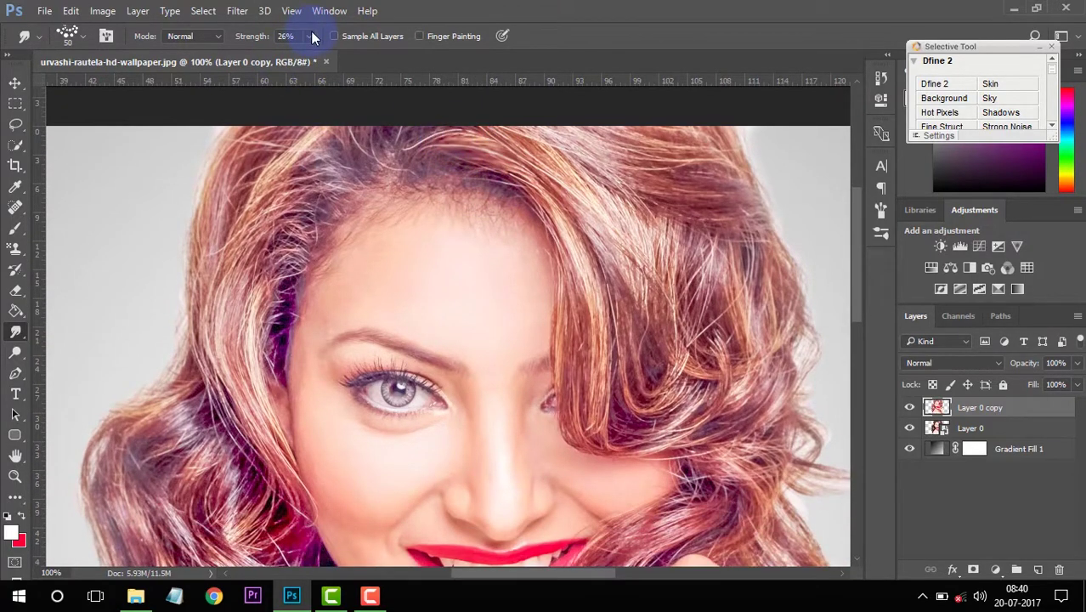
{"action": "left_click_drag", "start_coordinate": [329, 55], "coordinate": [335, 55]}
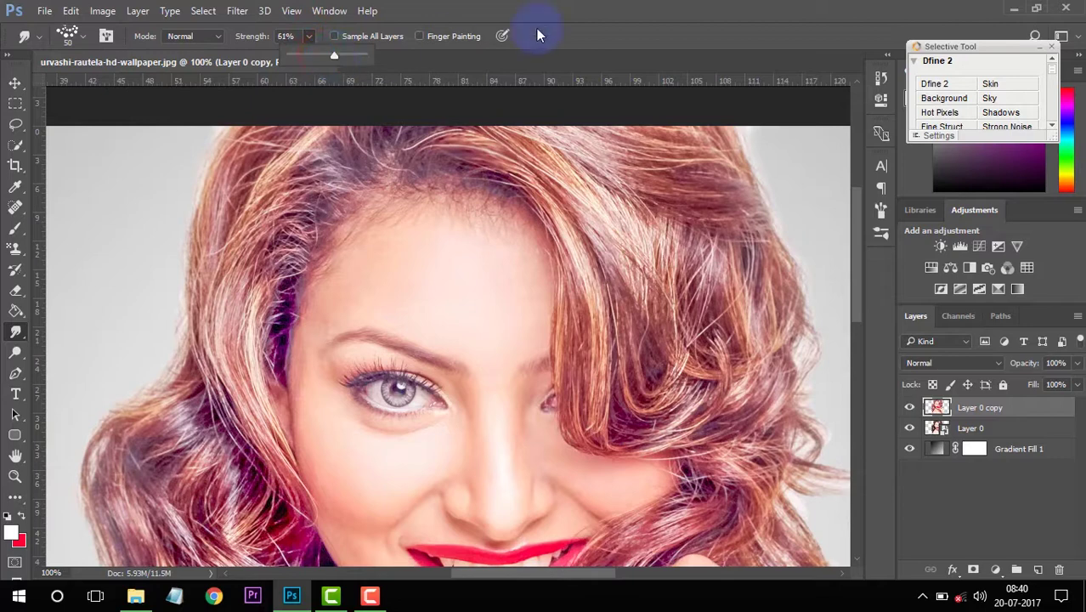
{"action": "left_click", "coordinate": [612, 21]}
Smudge the hair at the hairline and the front strand down past the eye
{"action": "left_click_drag", "start_coordinate": [456, 132], "coordinate": [459, 138]}
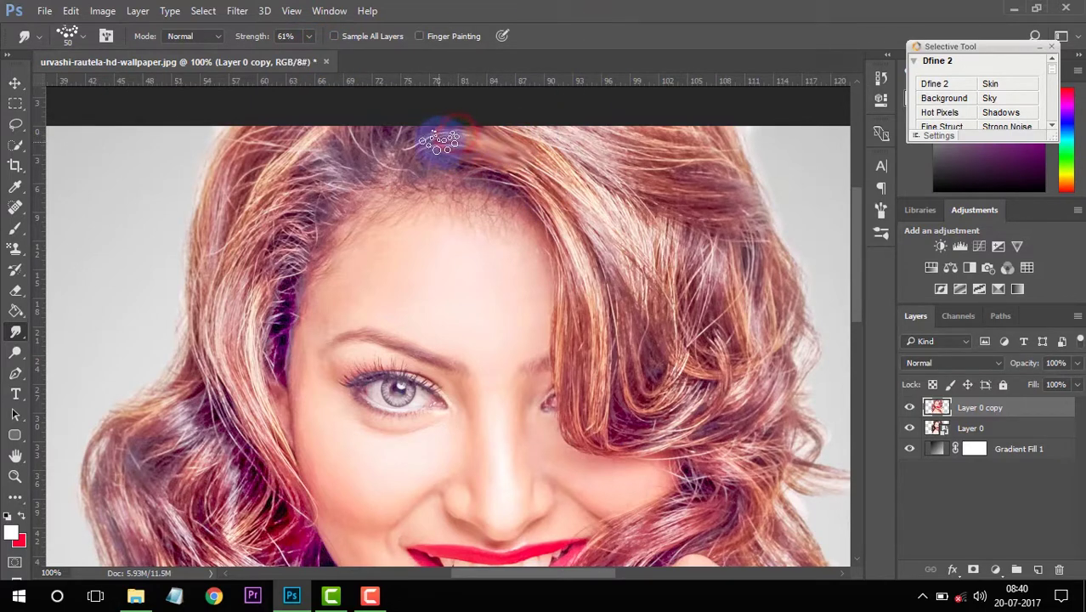
{"action": "mouse_move", "coordinate": [520, 164]}
{"action": "left_mouse_down"}
{"action": "mouse_move", "coordinate": [611, 250]}
{"action": "mouse_move", "coordinate": [634, 340]}
{"action": "left_mouse_up"}
{"action": "mouse_move", "coordinate": [552, 207]}
{"action": "left_mouse_down"}
{"action": "mouse_move", "coordinate": [577, 255]}
{"action": "mouse_move", "coordinate": [601, 424]}
{"action": "left_mouse_up"}
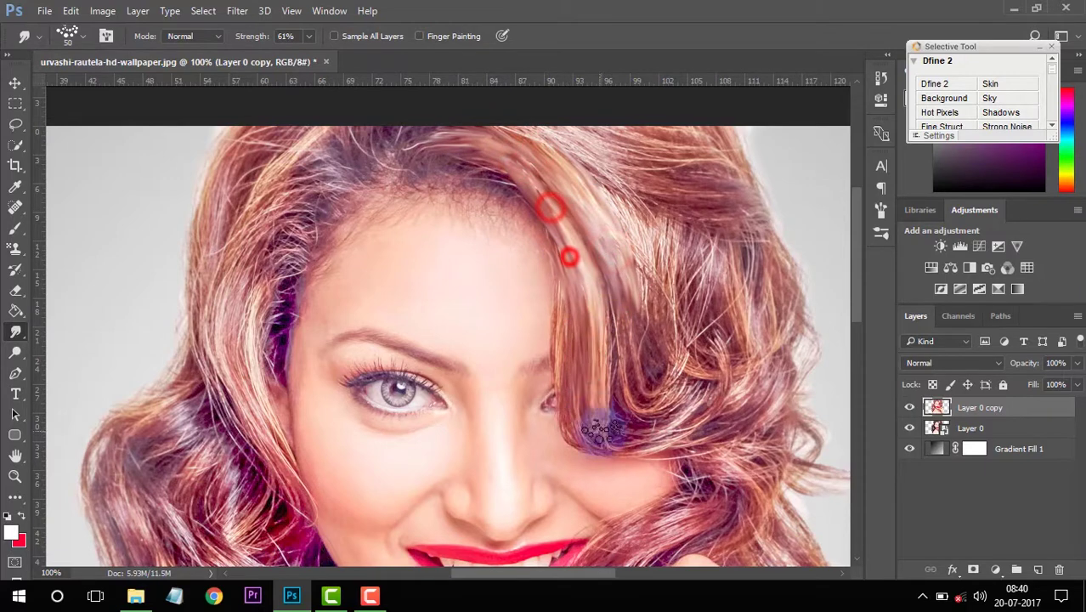
{"action": "left_click_drag", "start_coordinate": [574, 329], "coordinate": [574, 394]}
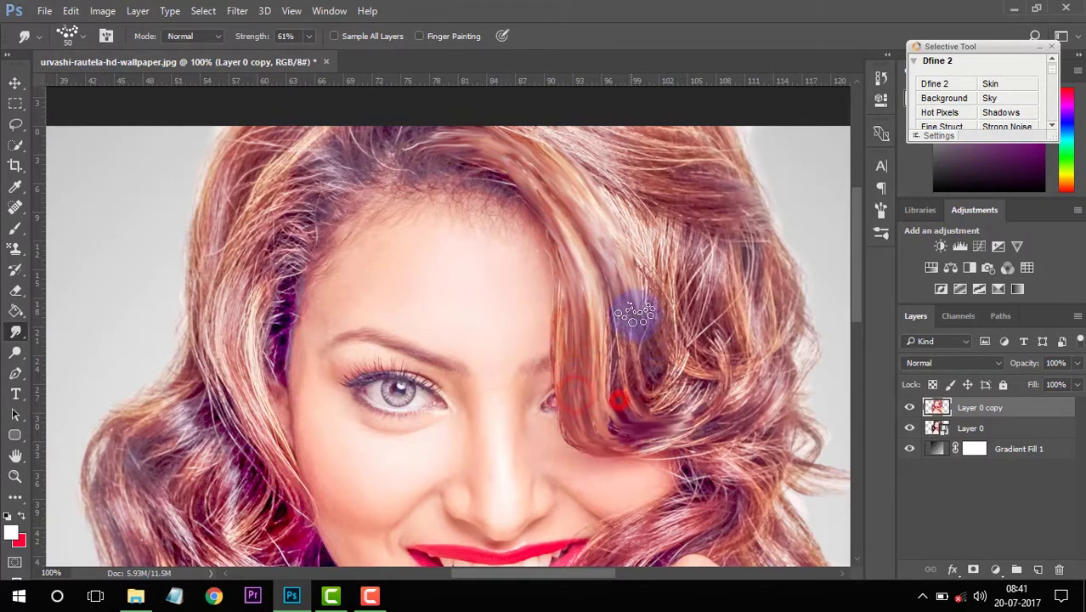
Smudge the upper-right hair strands into flowing painterly strokes
{"action": "left_click_drag", "start_coordinate": [634, 315], "coordinate": [626, 242]}
{"action": "left_click_drag", "start_coordinate": [620, 191], "coordinate": [677, 342]}
{"action": "left_click_drag", "start_coordinate": [565, 125], "coordinate": [714, 170]}
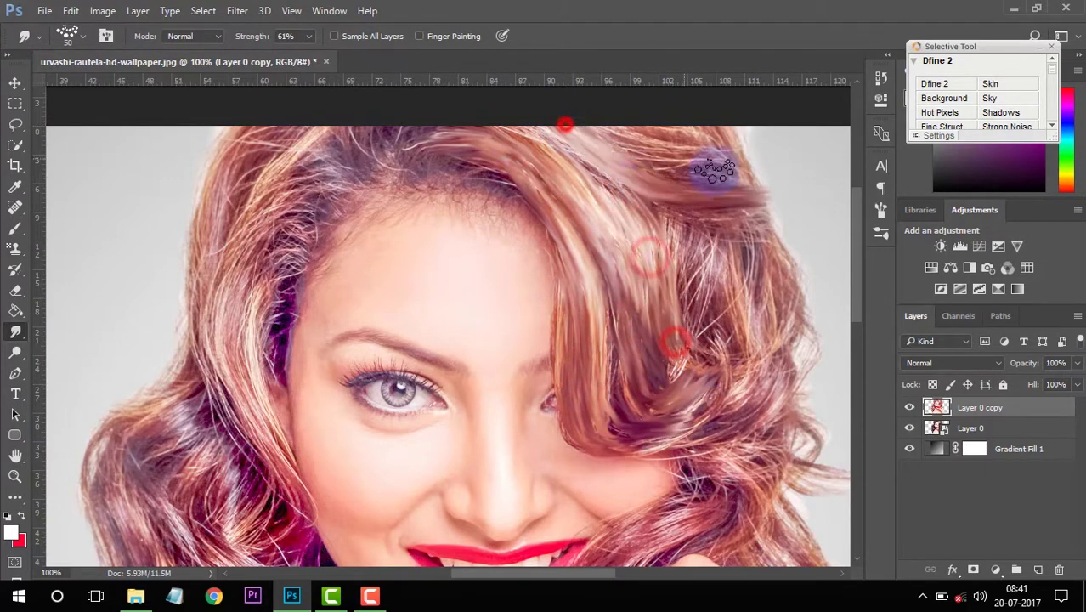
{"action": "mouse_move", "coordinate": [618, 126]}
{"action": "left_mouse_down"}
{"action": "mouse_move", "coordinate": [654, 127]}
{"action": "mouse_move", "coordinate": [728, 179]}
{"action": "left_mouse_up"}
{"action": "left_click_drag", "start_coordinate": [716, 133], "coordinate": [748, 183]}
{"action": "mouse_move", "coordinate": [691, 223]}
{"action": "left_mouse_down"}
{"action": "mouse_move", "coordinate": [699, 282]}
{"action": "mouse_move", "coordinate": [722, 323]}
{"action": "left_mouse_up"}
{"action": "left_click_drag", "start_coordinate": [736, 251], "coordinate": [750, 361]}
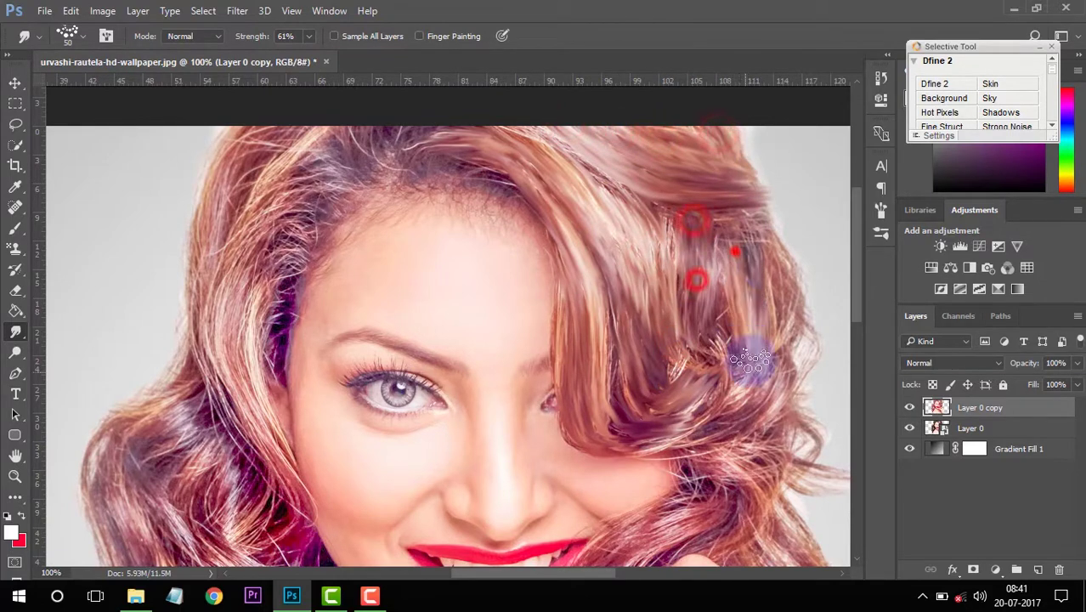
{"action": "scroll", "coordinate": [748, 361], "scroll_direction": "down", "scroll_amount": 1}
{"action": "scroll", "coordinate": [748, 362], "scroll_direction": "down", "scroll_amount": 2}
{"action": "scroll", "coordinate": [748, 361], "scroll_direction": "down", "scroll_amount": 5}
{"action": "mouse_move", "coordinate": [712, 299]}
{"action": "left_mouse_down"}
{"action": "mouse_move", "coordinate": [765, 367]}
{"action": "mouse_move", "coordinate": [790, 255]}
{"action": "left_mouse_up"}
{"action": "scroll", "coordinate": [765, 367], "scroll_direction": "down", "scroll_amount": 1}
{"action": "scroll", "coordinate": [787, 247], "scroll_direction": "down", "scroll_amount": 1}
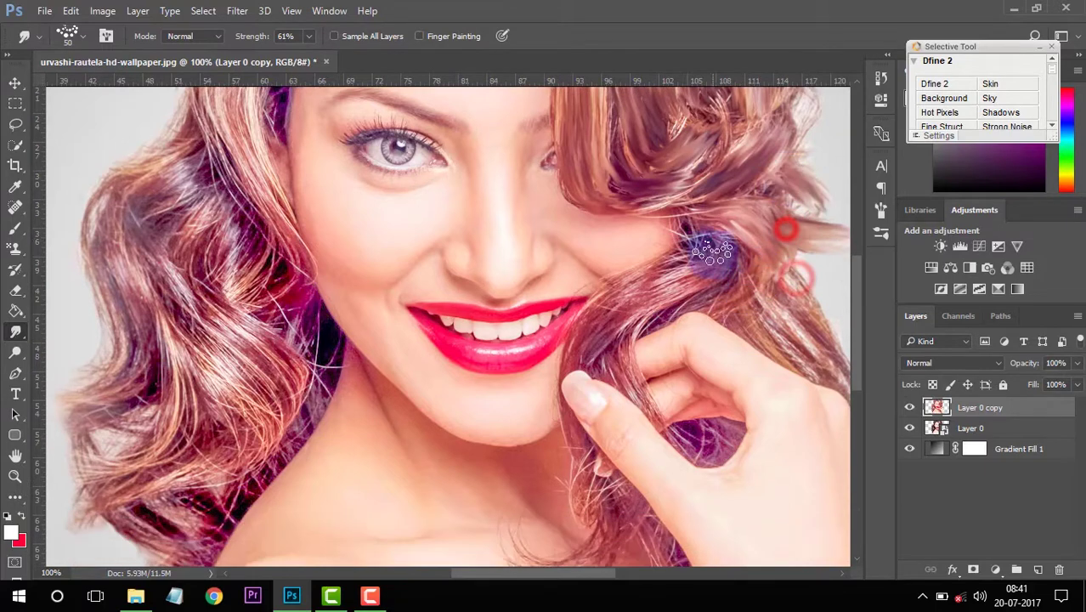
{"action": "left_click_drag", "start_coordinate": [704, 238], "coordinate": [662, 292]}
Smear the hair strand by the hand toward the lips and the curl below the fingers
{"action": "mouse_move", "coordinate": [689, 246]}
{"action": "left_mouse_down"}
{"action": "mouse_move", "coordinate": [599, 334]}
{"action": "mouse_move", "coordinate": [579, 380]}
{"action": "left_mouse_up"}
{"action": "scroll", "coordinate": [585, 342], "scroll_direction": "down", "scroll_amount": 1}
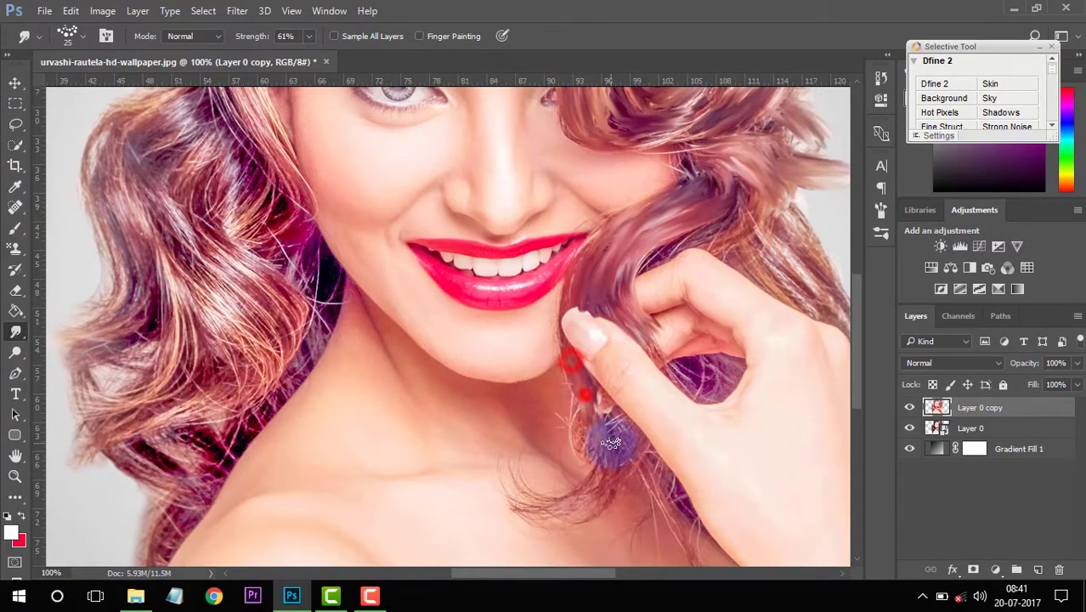
{"action": "left_click_drag", "start_coordinate": [599, 474], "coordinate": [639, 489]}
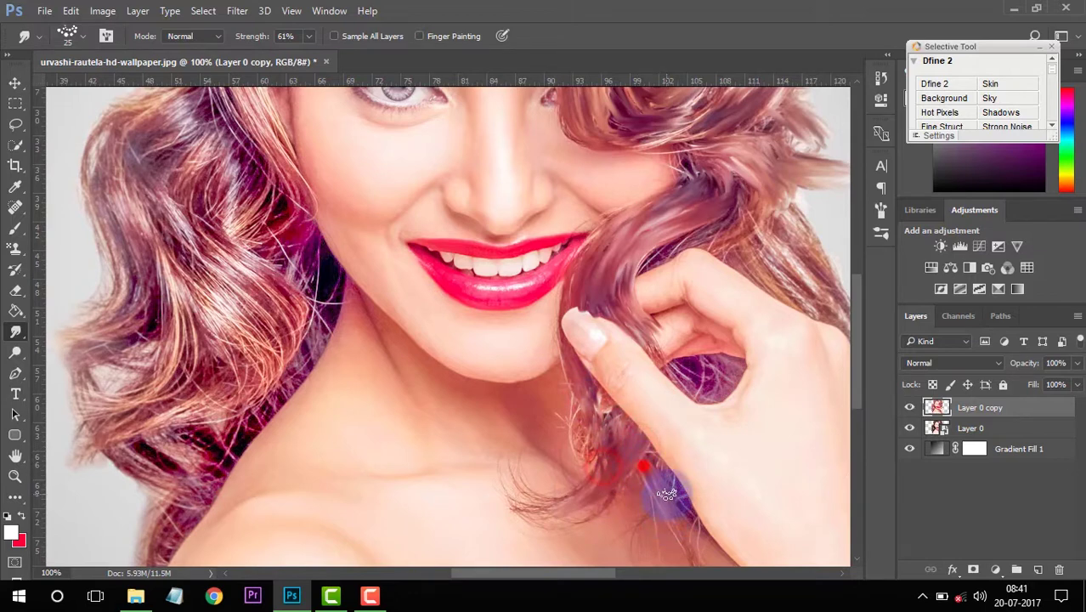
{"action": "scroll", "coordinate": [666, 493], "scroll_direction": "down", "scroll_amount": 1}
{"action": "scroll", "coordinate": [729, 468], "scroll_direction": "up", "scroll_amount": 2}
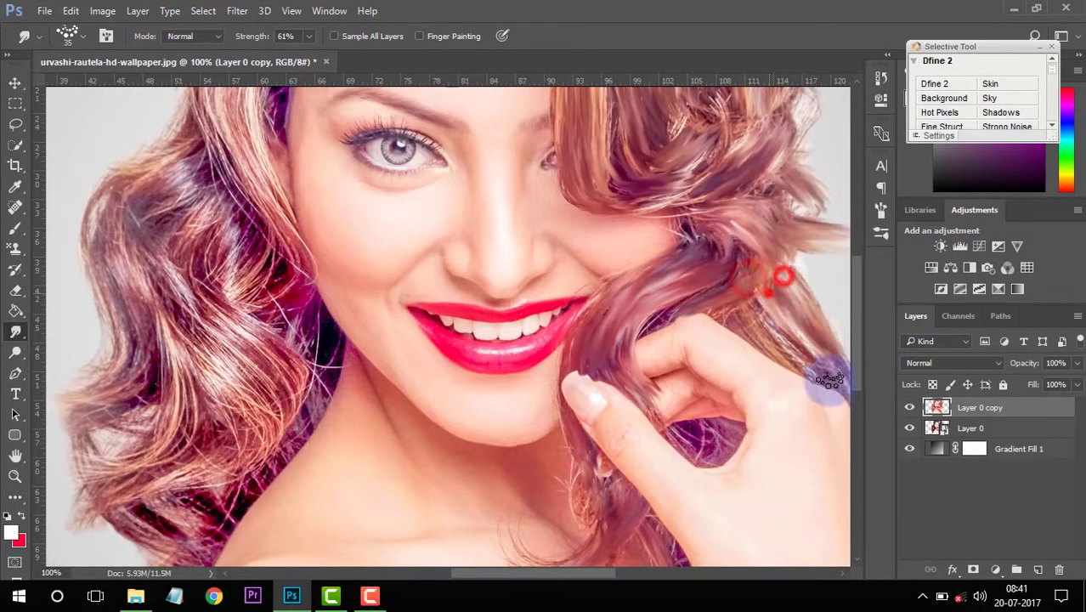
{"action": "left_click_drag", "start_coordinate": [557, 572], "coordinate": [592, 572]}
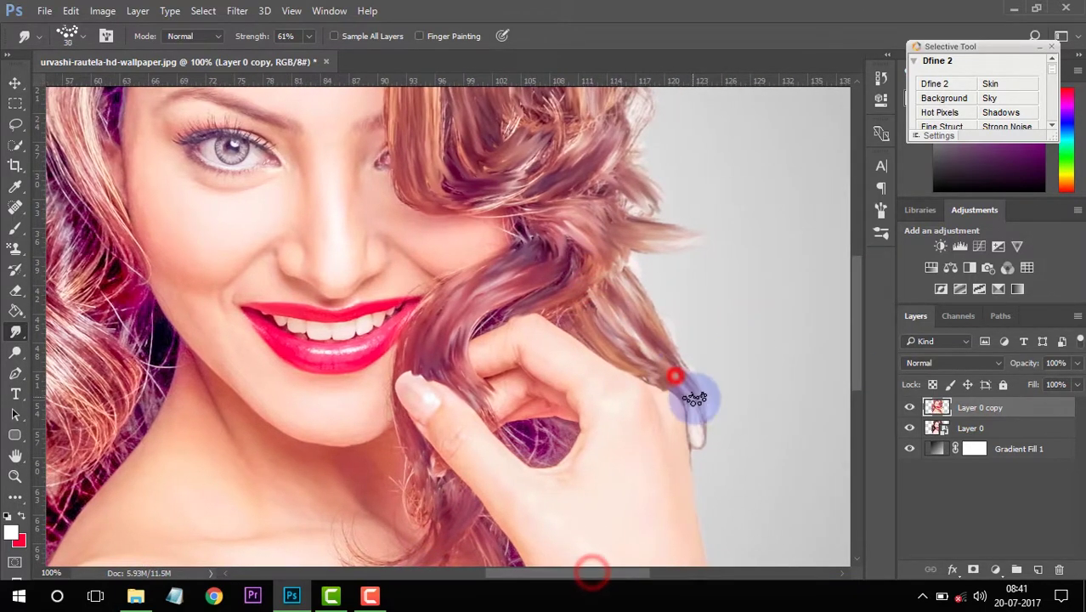
{"action": "scroll", "coordinate": [654, 198], "scroll_direction": "up", "scroll_amount": 3}
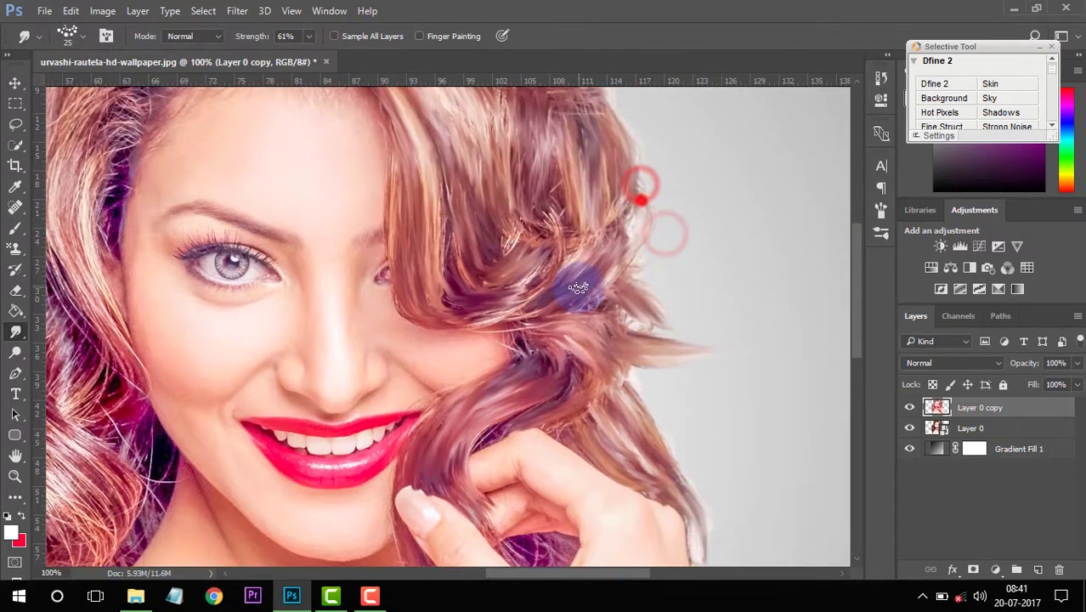
{"action": "scroll", "coordinate": [646, 221], "scroll_direction": "up", "scroll_amount": 1}
{"action": "scroll", "coordinate": [586, 272], "scroll_direction": "up", "scroll_amount": 2}
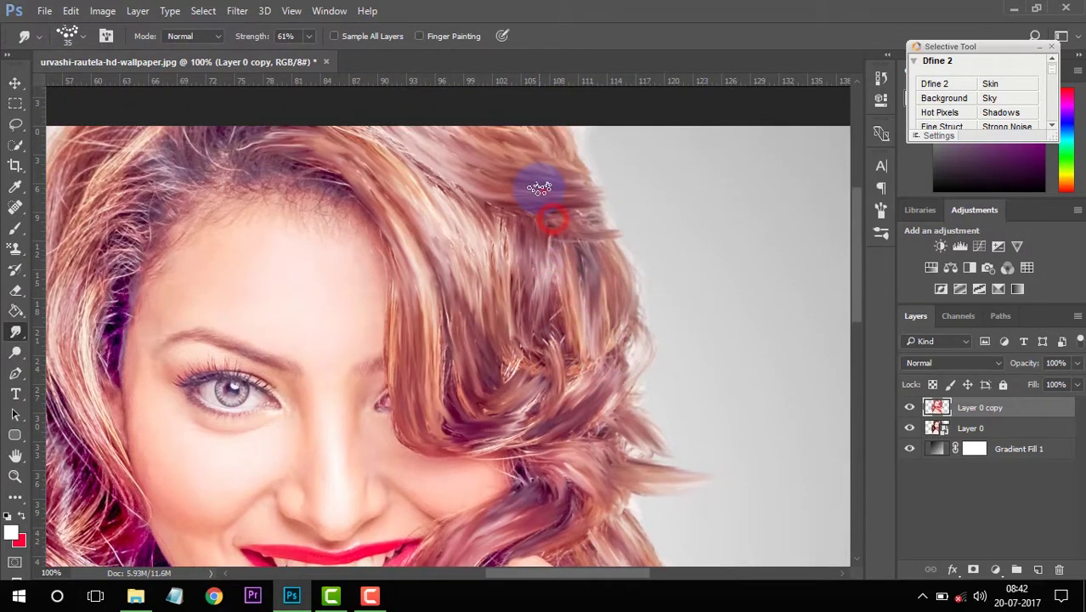
{"action": "scroll", "coordinate": [541, 147], "scroll_direction": "up", "scroll_amount": 1}
{"action": "left_click_drag", "start_coordinate": [575, 578], "coordinate": [513, 579]}
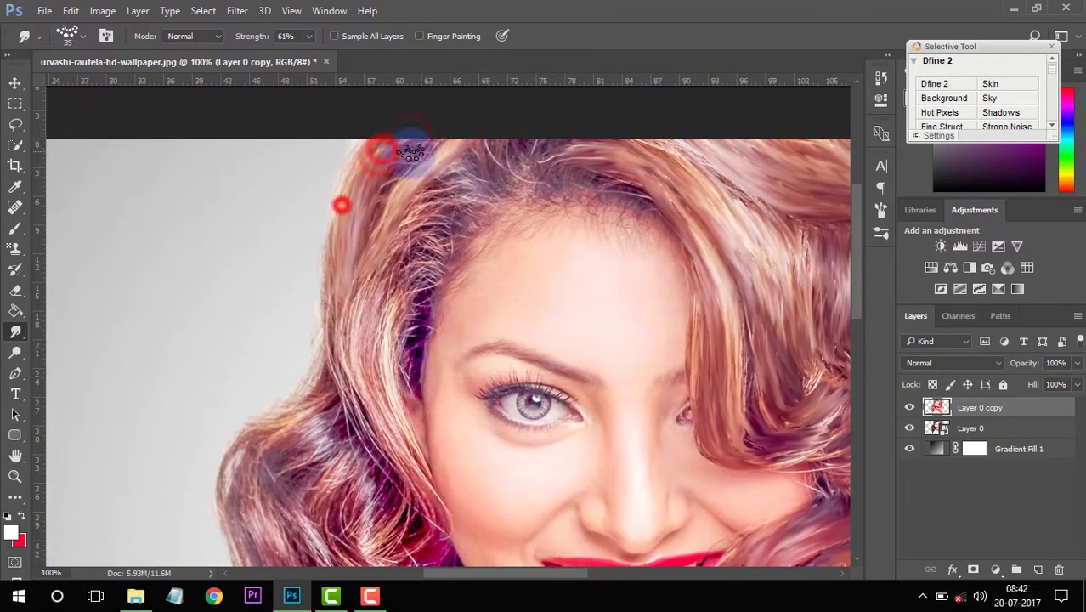
Smudge the forehead strands and the left hair wave downward, then zoom out to the whole image
{"action": "mouse_move", "coordinate": [340, 207]}
{"action": "left_mouse_down"}
{"action": "mouse_move", "coordinate": [417, 236]}
{"action": "mouse_move", "coordinate": [359, 315]}
{"action": "mouse_move", "coordinate": [390, 317]}
{"action": "left_mouse_up"}
{"action": "scroll", "coordinate": [390, 317], "scroll_direction": "down", "scroll_amount": 5}
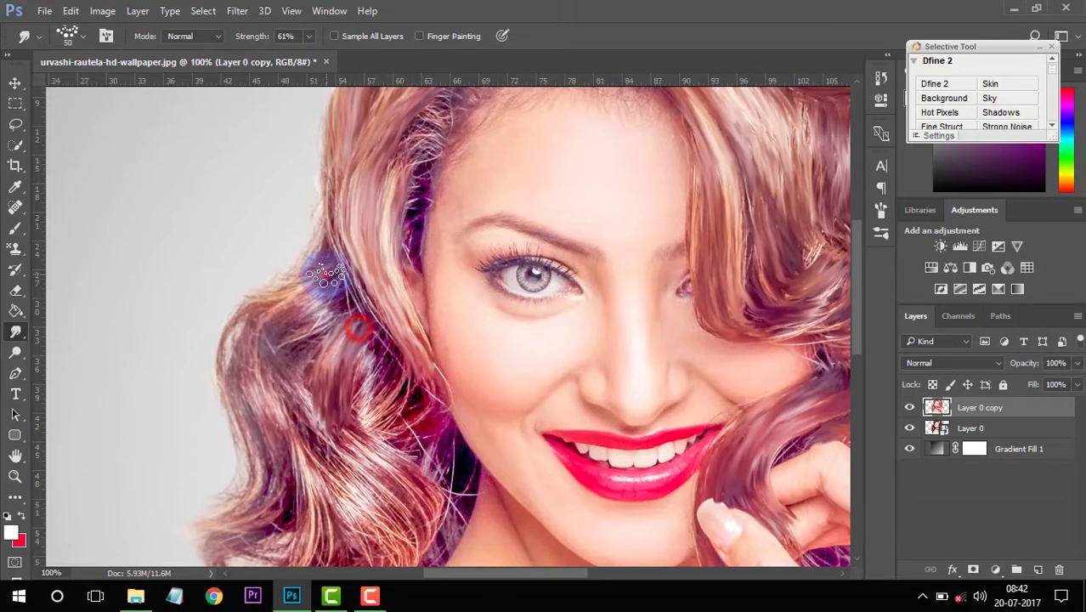
{"action": "left_click_drag", "start_coordinate": [326, 274], "coordinate": [269, 453]}
{"action": "left_click_drag", "start_coordinate": [274, 361], "coordinate": [357, 472]}
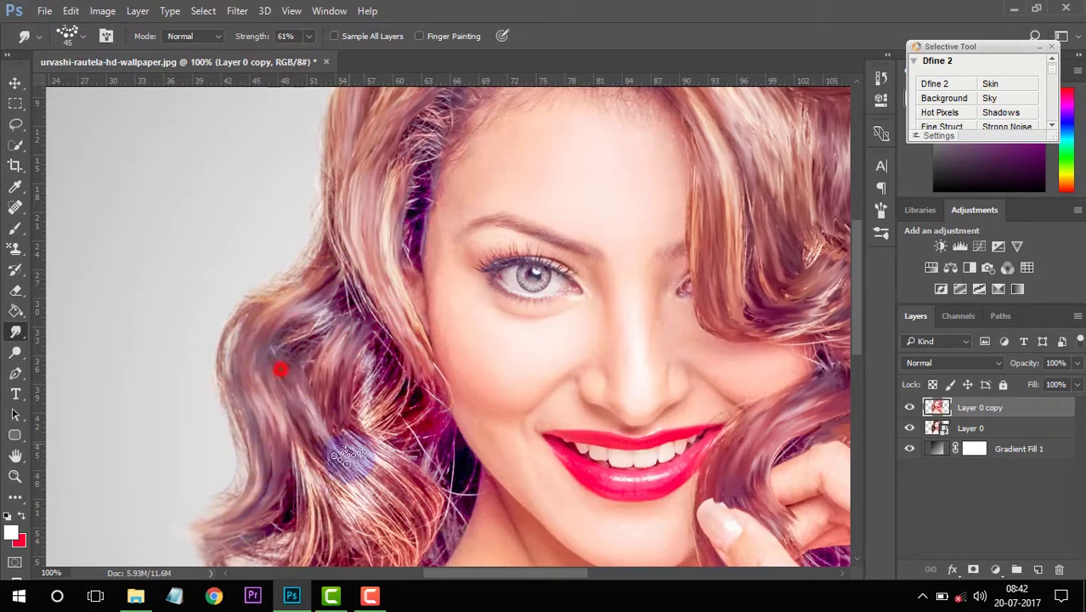
{"action": "scroll", "coordinate": [357, 472], "scroll_direction": "down", "scroll_amount": 5}
{"action": "mouse_move", "coordinate": [344, 291]}
{"action": "left_mouse_down"}
{"action": "mouse_move", "coordinate": [376, 437]}
{"action": "mouse_move", "coordinate": [195, 485]}
{"action": "left_mouse_up"}
{"action": "mouse_move", "coordinate": [314, 326]}
{"action": "left_mouse_down"}
{"action": "mouse_move", "coordinate": [354, 360]}
{"action": "mouse_move", "coordinate": [286, 439]}
{"action": "mouse_move", "coordinate": [291, 425]}
{"action": "mouse_move", "coordinate": [313, 478]}
{"action": "left_mouse_up"}
{"action": "scroll", "coordinate": [291, 425], "scroll_direction": "down", "scroll_amount": 3}
{"action": "scroll", "coordinate": [330, 459], "scroll_direction": "down", "scroll_amount": 2}
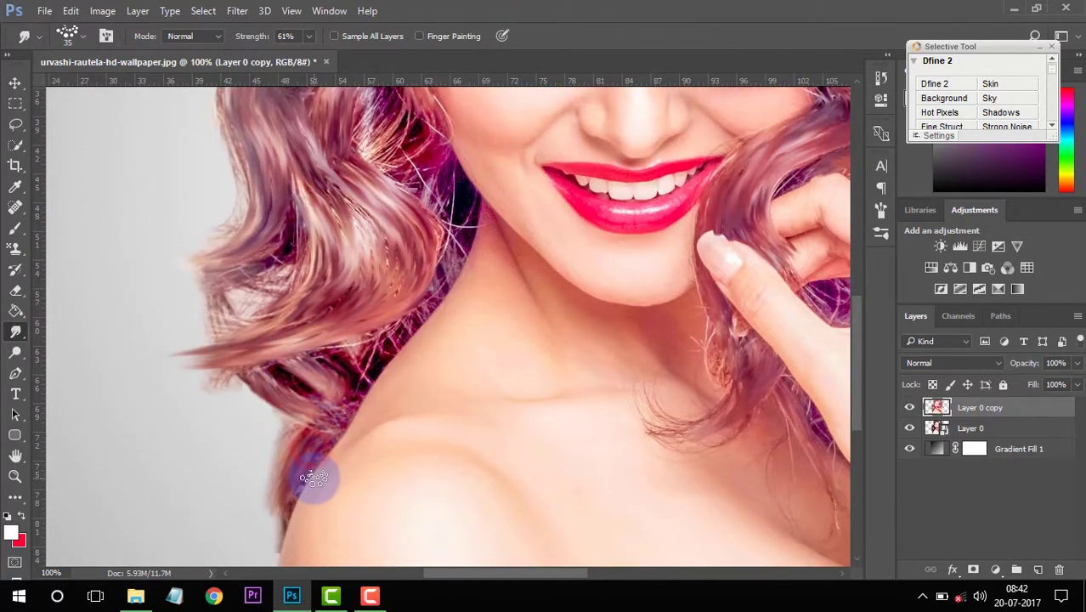
{"action": "key", "text": "ctrl+minus"}
{"action": "key", "text": "ctrl+minus"}
{"action": "key", "text": "ctrl+minus"}
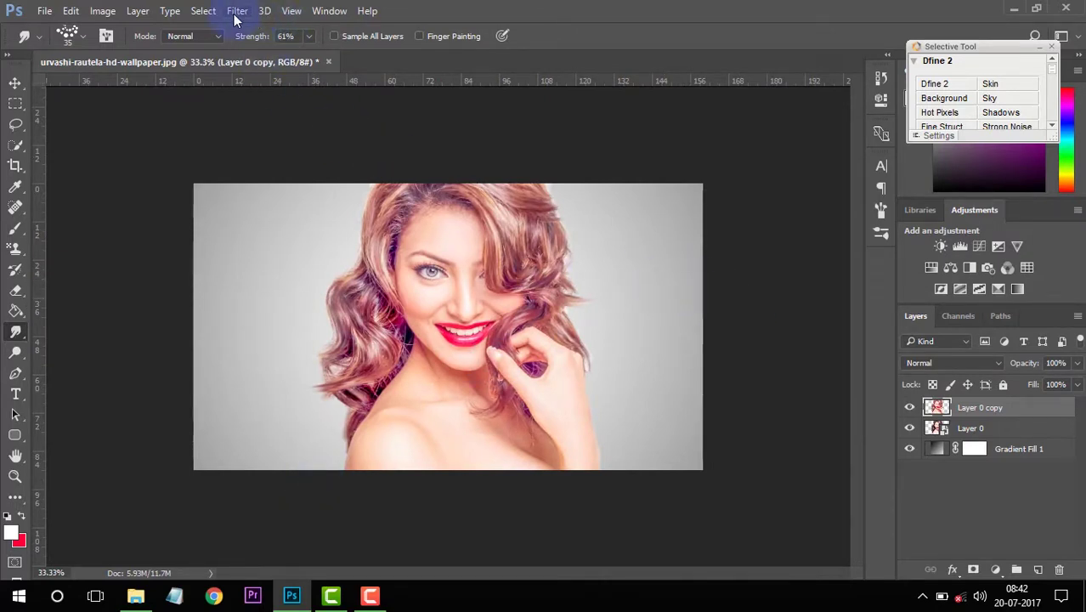
Duplicate Layer 0 copy and apply the Noise > GREYCstoration smoothing filter to the new copy
{"action": "right_click", "coordinate": [983, 412]}
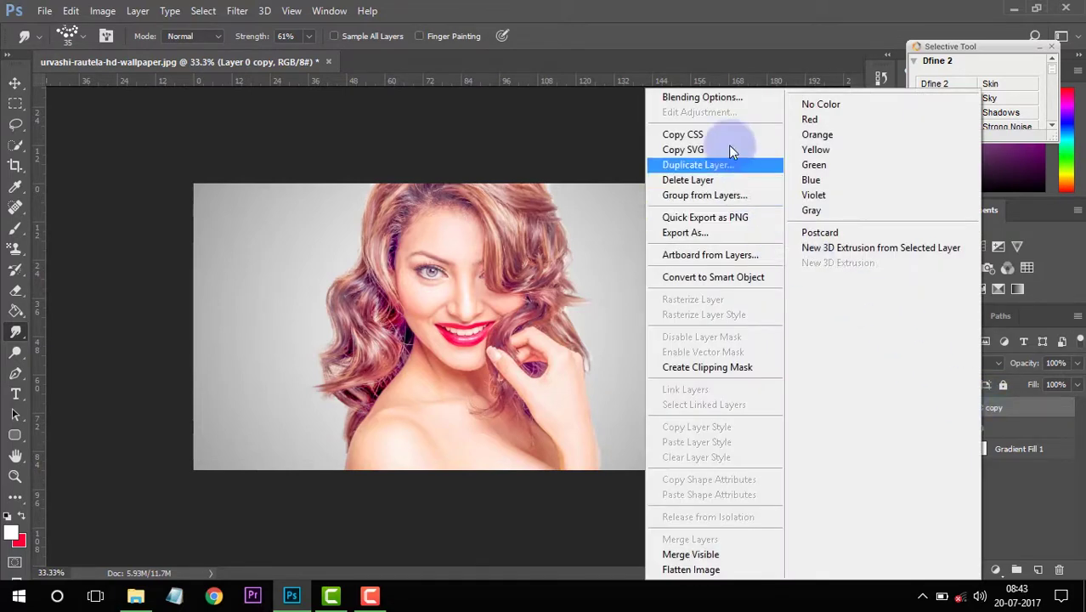
{"action": "left_click", "coordinate": [698, 166]}
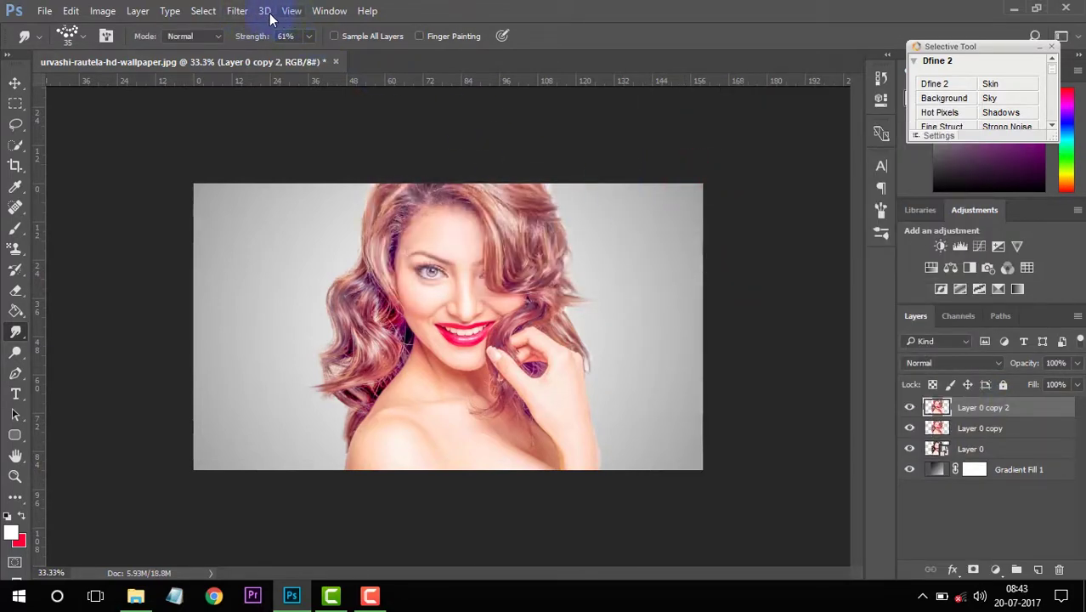
{"action": "left_click", "coordinate": [238, 10]}
{"action": "left_click", "coordinate": [272, 232]}
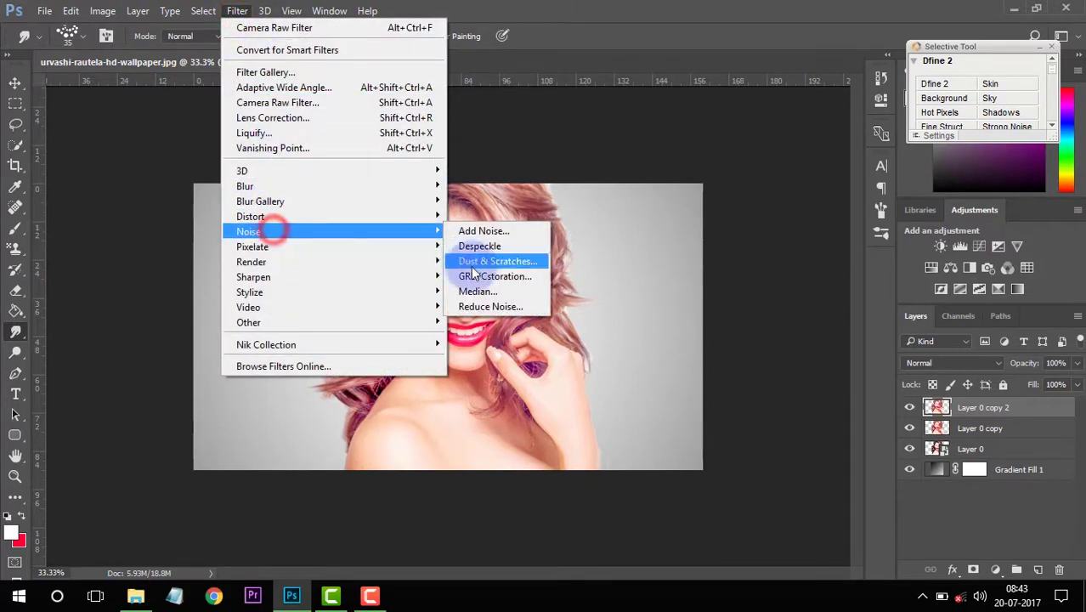
{"action": "left_click", "coordinate": [497, 277]}
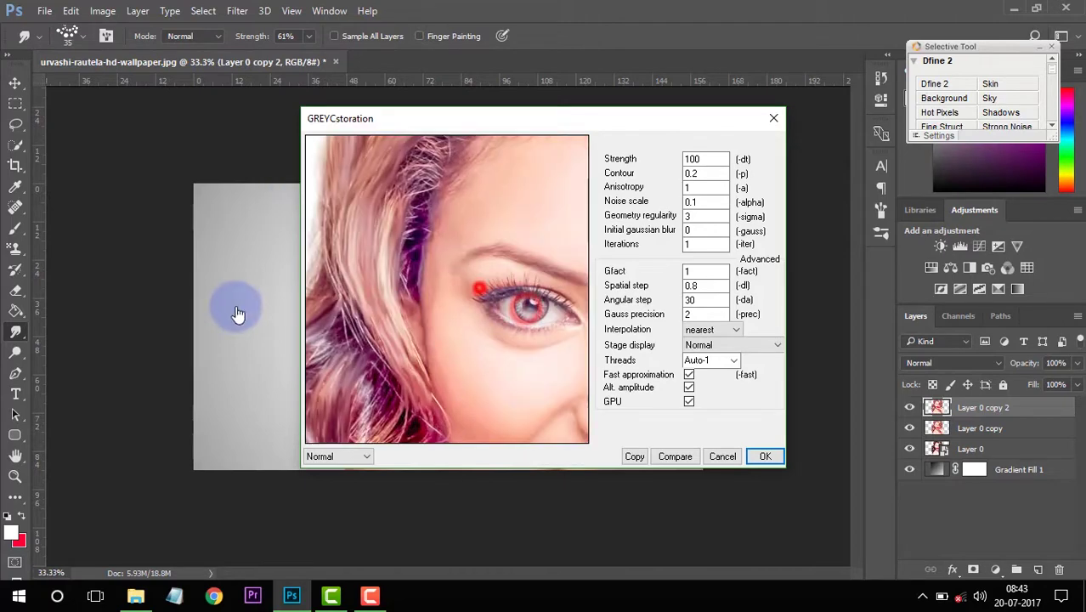
{"action": "left_click_drag", "start_coordinate": [374, 258], "coordinate": [406, 339]}
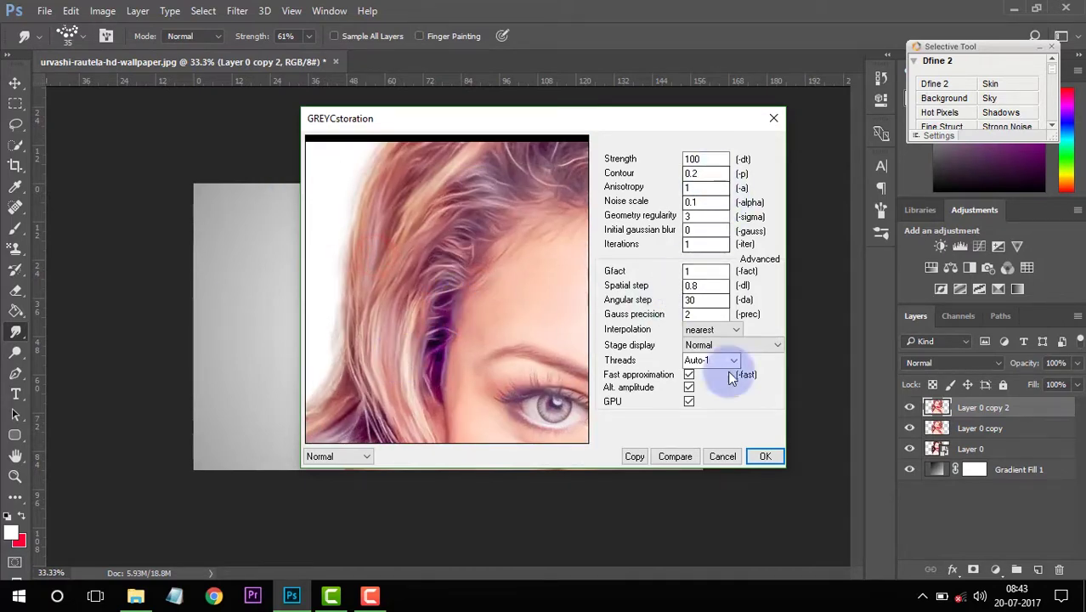
{"action": "double_click", "coordinate": [702, 161]}
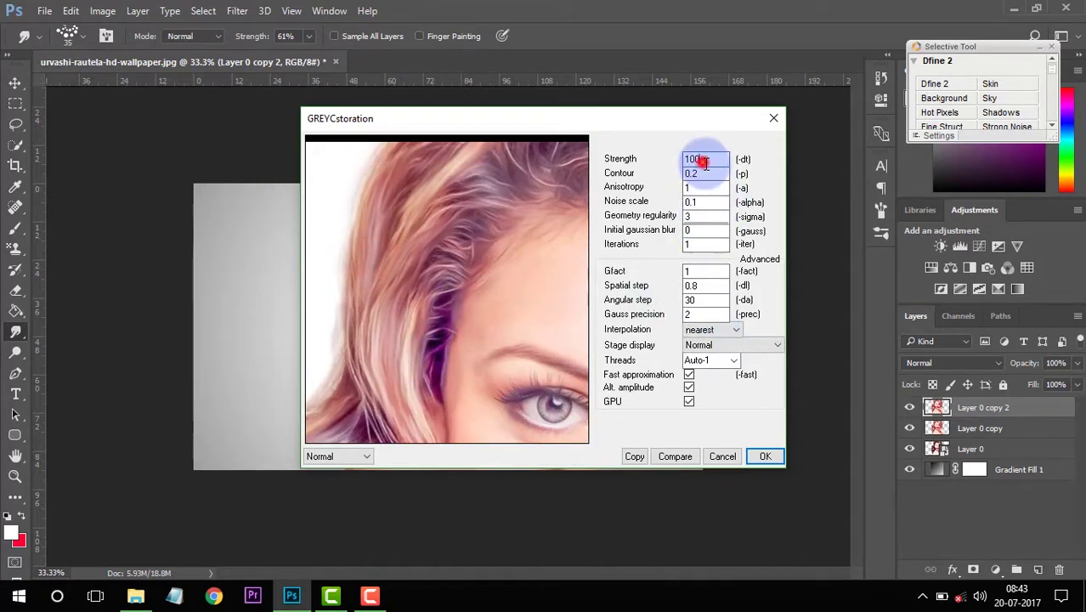
{"action": "left_click", "coordinate": [768, 457]}
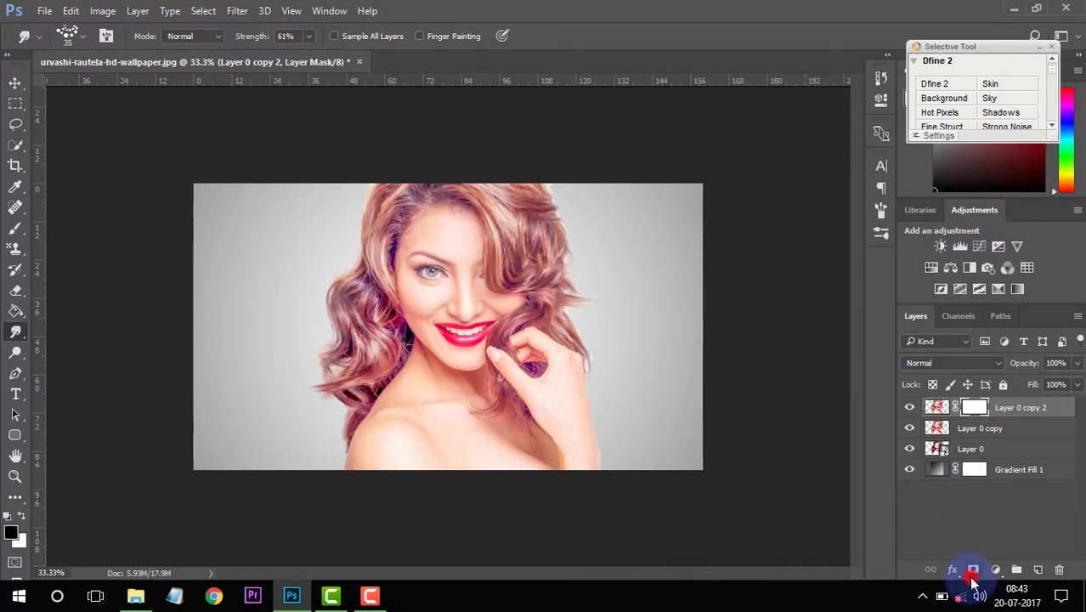
Zoom in on the face and set a regular Brush to 64% flow and size 100
{"action": "key", "text": "ctrl+plus"}
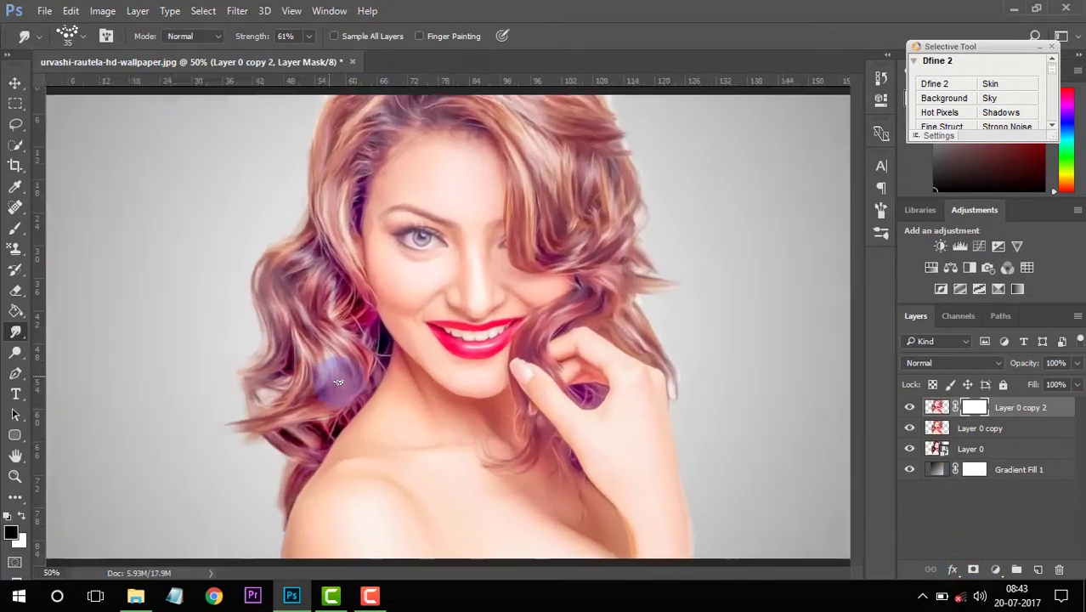
{"action": "key", "text": "ctrl+plus"}
{"action": "right_click", "coordinate": [16, 229]}
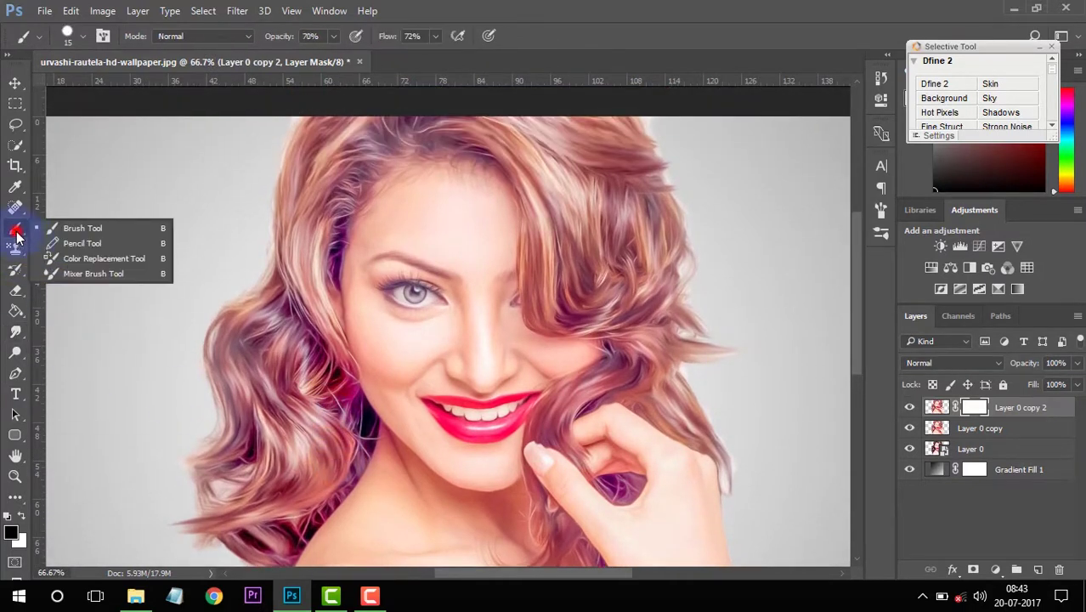
{"action": "left_click", "coordinate": [85, 228]}
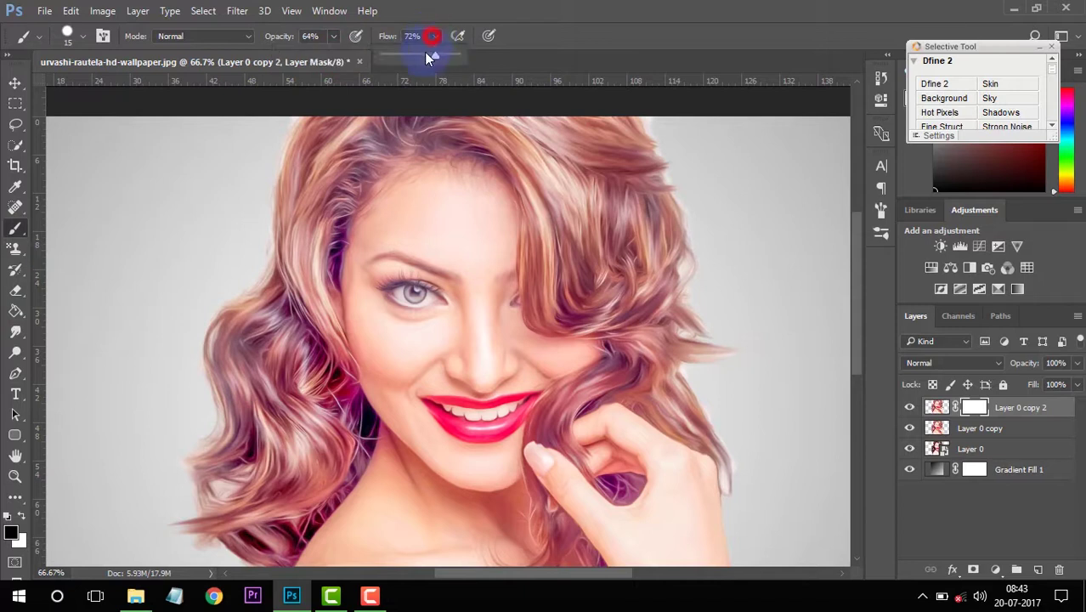
{"action": "left_click_drag", "start_coordinate": [428, 56], "coordinate": [431, 58]}
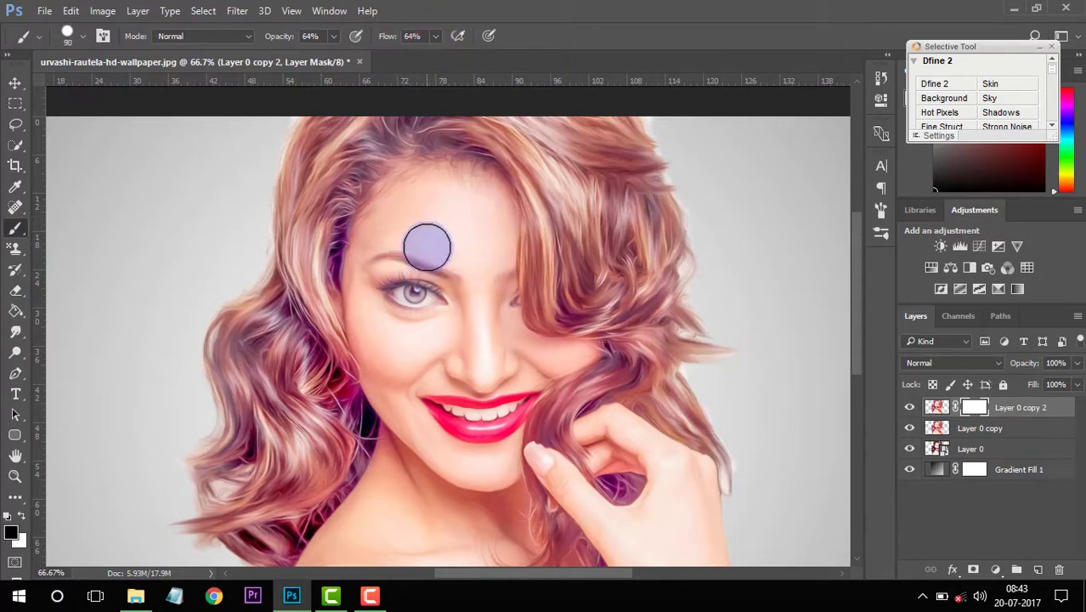
{"action": "key", "text": "bracketright"}
{"action": "key", "text": "bracketright"}
{"action": "key", "text": "bracketright"}
Paint the mask over the forehead, eyebrows, nose and cheeks
{"action": "left_click", "coordinate": [416, 197]}
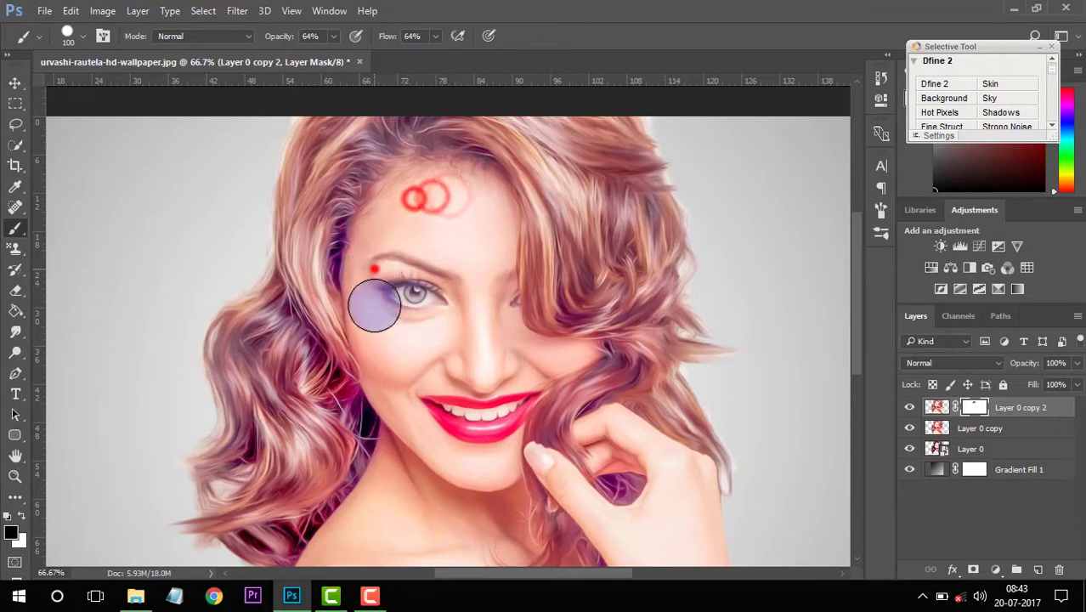
{"action": "left_click_drag", "start_coordinate": [380, 261], "coordinate": [403, 261]}
{"action": "left_click", "coordinate": [478, 255]}
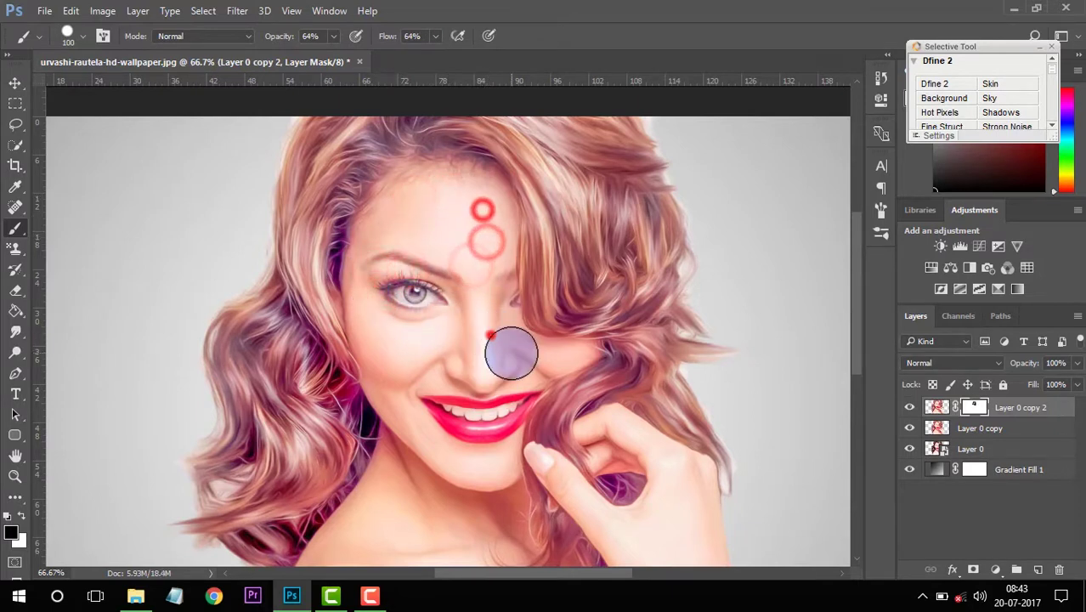
{"action": "left_click", "coordinate": [472, 374]}
{"action": "left_click", "coordinate": [439, 333]}
{"action": "left_click", "coordinate": [399, 311]}
{"action": "left_click", "coordinate": [360, 281]}
{"action": "left_click", "coordinate": [388, 366]}
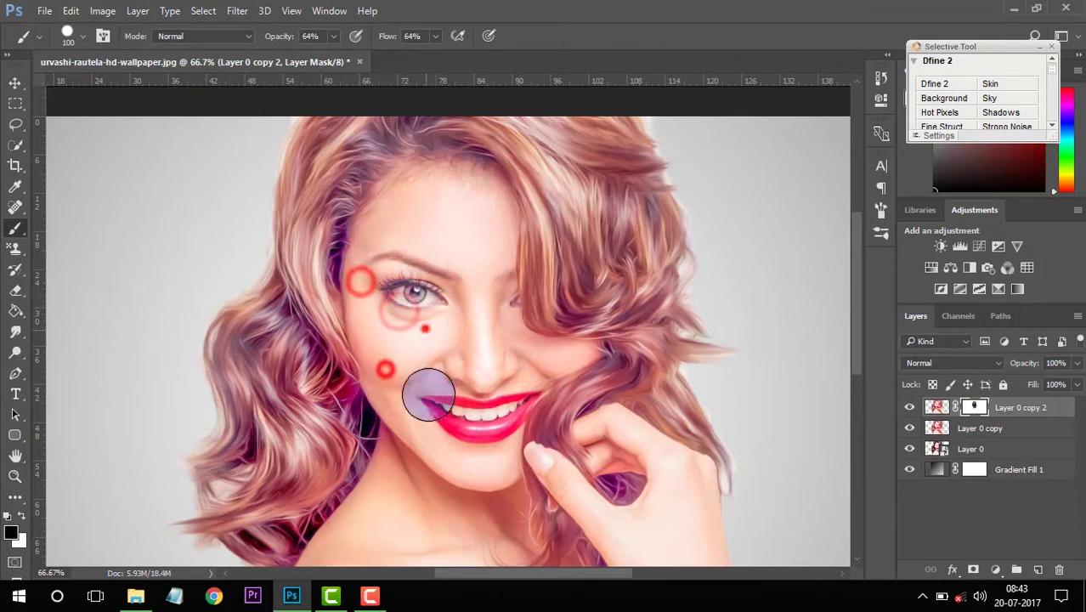
{"action": "left_click", "coordinate": [531, 360]}
{"action": "left_click", "coordinate": [586, 350]}
Shrink the brush to 50 and paint the mask over the chin and jaw
{"action": "key", "text": "bracketleft"}
{"action": "key", "text": "bracketleft"}
{"action": "key", "text": "bracketleft"}
{"action": "scroll", "coordinate": [501, 388], "scroll_direction": "down", "scroll_amount": 2}
{"action": "scroll", "coordinate": [501, 388], "scroll_direction": "down", "scroll_amount": 1}
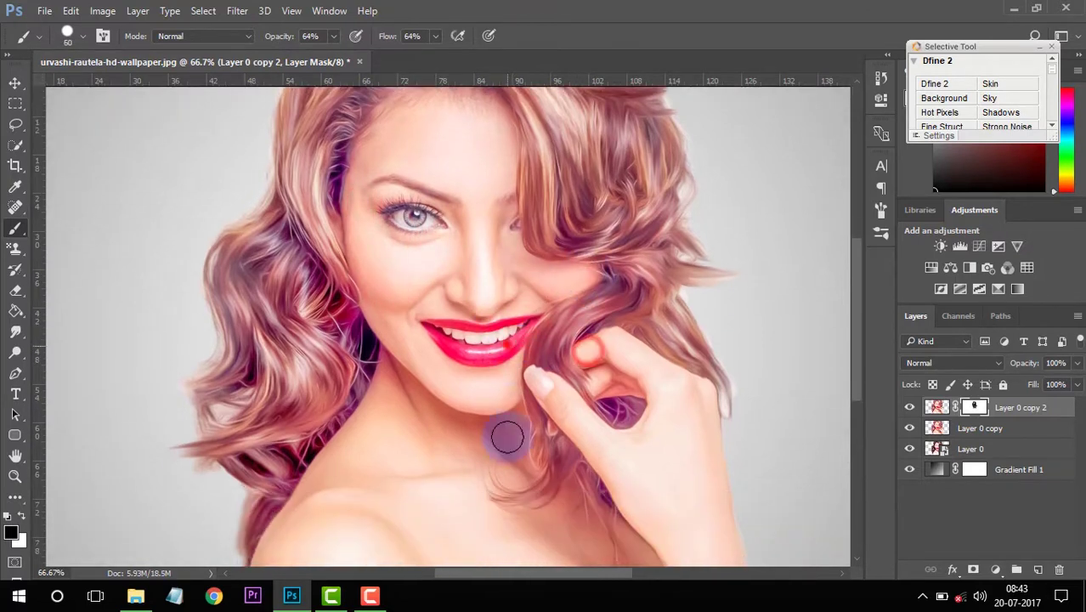
{"action": "left_click", "coordinate": [486, 442]}
{"action": "left_click", "coordinate": [394, 342]}
{"action": "left_click", "coordinate": [429, 392]}
{"action": "left_click", "coordinate": [440, 370]}
{"action": "scroll", "coordinate": [469, 423], "scroll_direction": "down", "scroll_amount": 2}
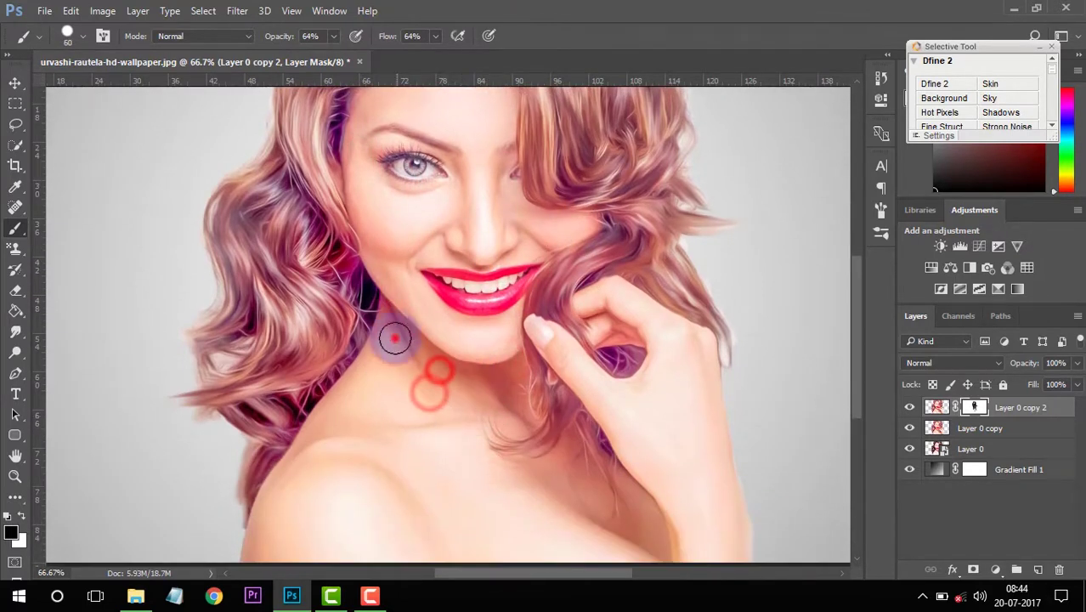
With a size 90 brush, paint the mask across the neck, shoulder and chest
{"action": "left_click", "coordinate": [391, 334]}
{"action": "key", "text": "bracketright"}
{"action": "key", "text": "bracketright"}
{"action": "key", "text": "bracketright"}
{"action": "left_click", "coordinate": [322, 436]}
{"action": "left_click", "coordinate": [351, 423]}
{"action": "left_click", "coordinate": [362, 439]}
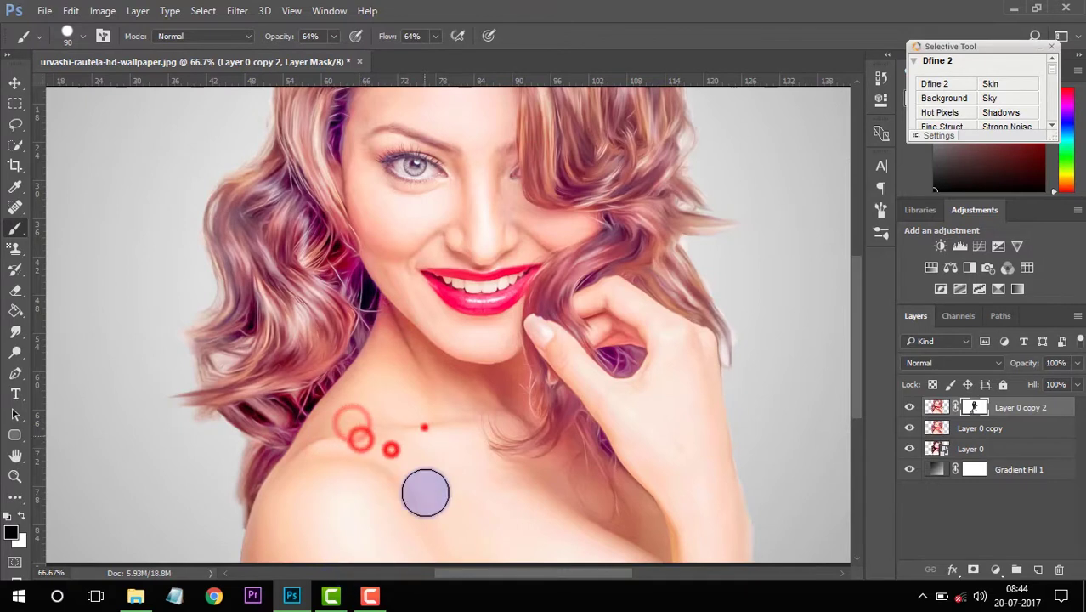
{"action": "left_click", "coordinate": [549, 477]}
{"action": "left_click", "coordinate": [593, 512]}
{"action": "left_click", "coordinate": [627, 512]}
{"action": "left_click", "coordinate": [604, 547]}
{"action": "left_click", "coordinate": [516, 555]}
{"action": "left_click", "coordinate": [473, 559]}
With a smaller brush, paint the mask over the fingers and knuckles
{"action": "key", "text": "bracketleft"}
{"action": "key", "text": "bracketleft"}
{"action": "key", "text": "bracketleft"}
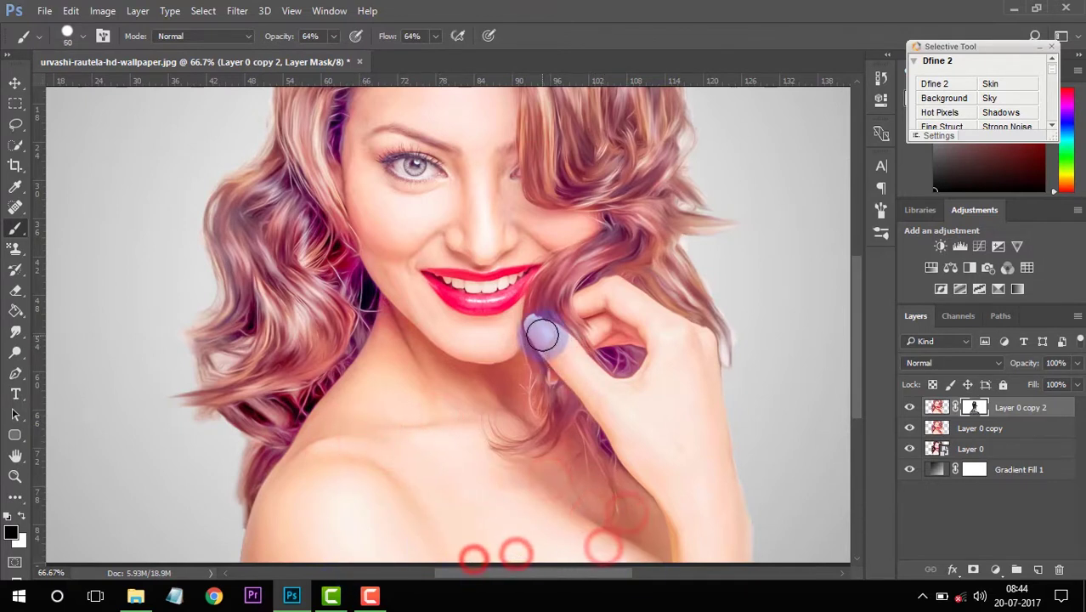
{"action": "left_click", "coordinate": [548, 332]}
{"action": "left_click", "coordinate": [574, 370]}
{"action": "left_click", "coordinate": [609, 403]}
{"action": "left_click", "coordinate": [637, 391]}
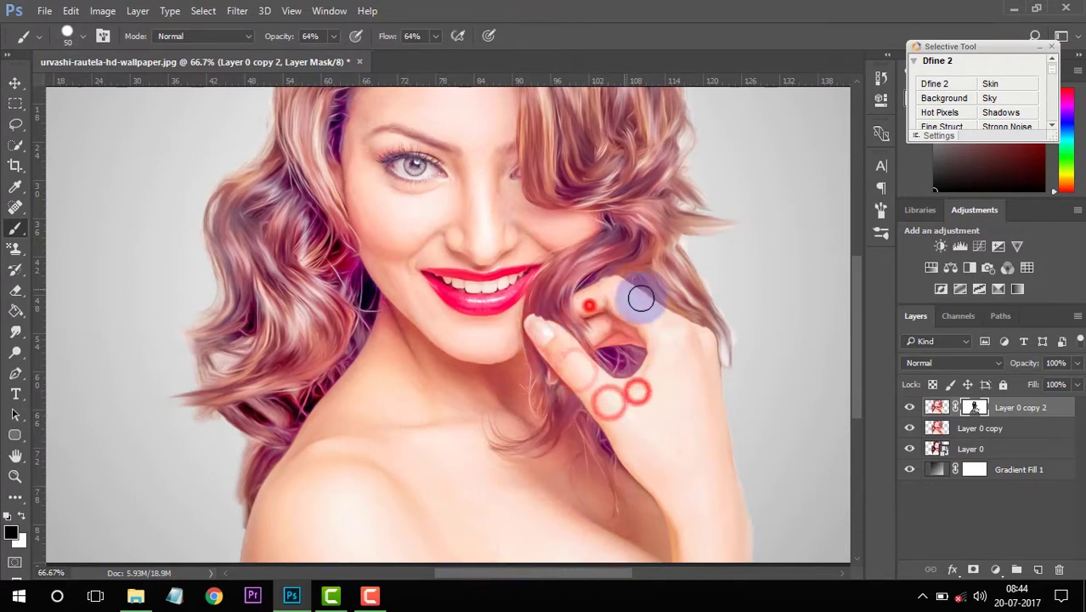
{"action": "left_click_drag", "start_coordinate": [622, 345], "coordinate": [609, 336]}
{"action": "left_click_drag", "start_coordinate": [681, 343], "coordinate": [704, 342]}
With a larger brush, paint the mask down the back of the hand, wrist and shoulder edge
{"action": "key", "text": "bracketright"}
{"action": "key", "text": "bracketright"}
{"action": "key", "text": "bracketright"}
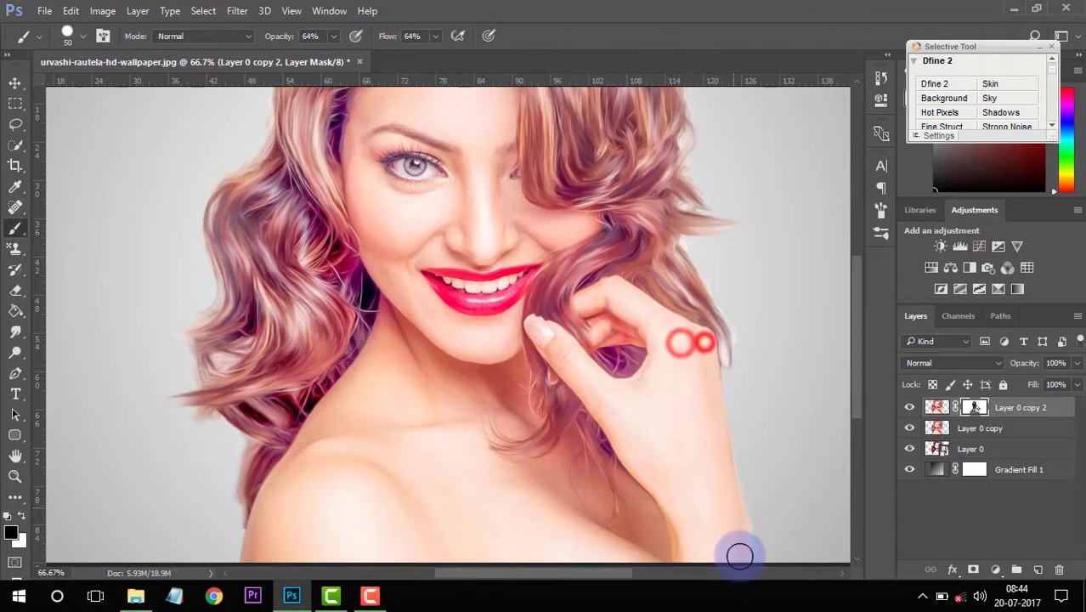
{"action": "left_click", "coordinate": [680, 429]}
{"action": "left_click", "coordinate": [703, 533]}
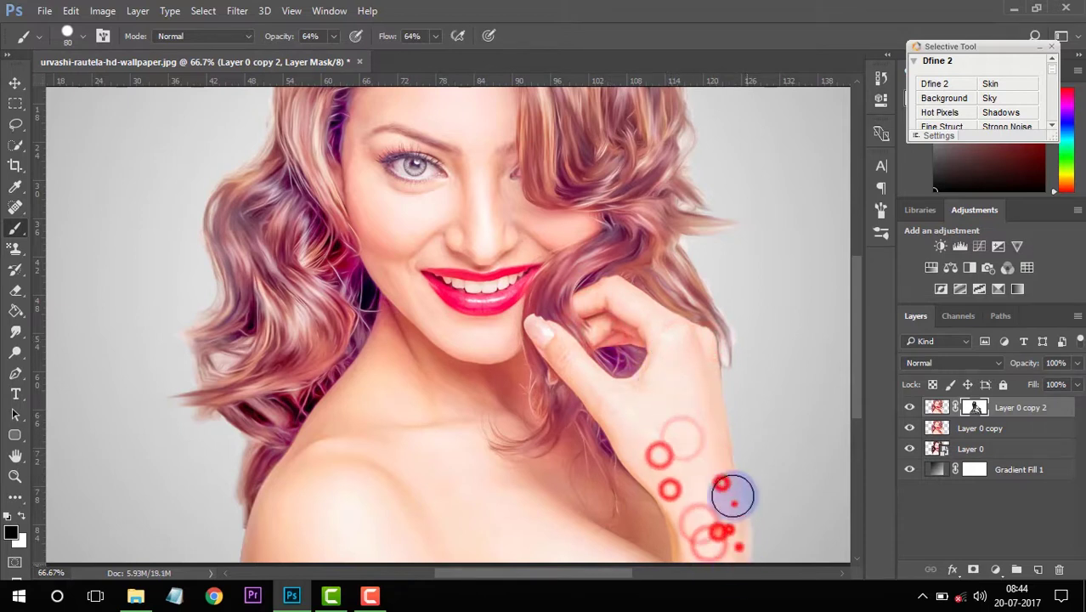
{"action": "left_click", "coordinate": [680, 406]}
{"action": "left_click", "coordinate": [678, 478]}
{"action": "left_click", "coordinate": [680, 534]}
{"action": "left_click", "coordinate": [646, 551]}
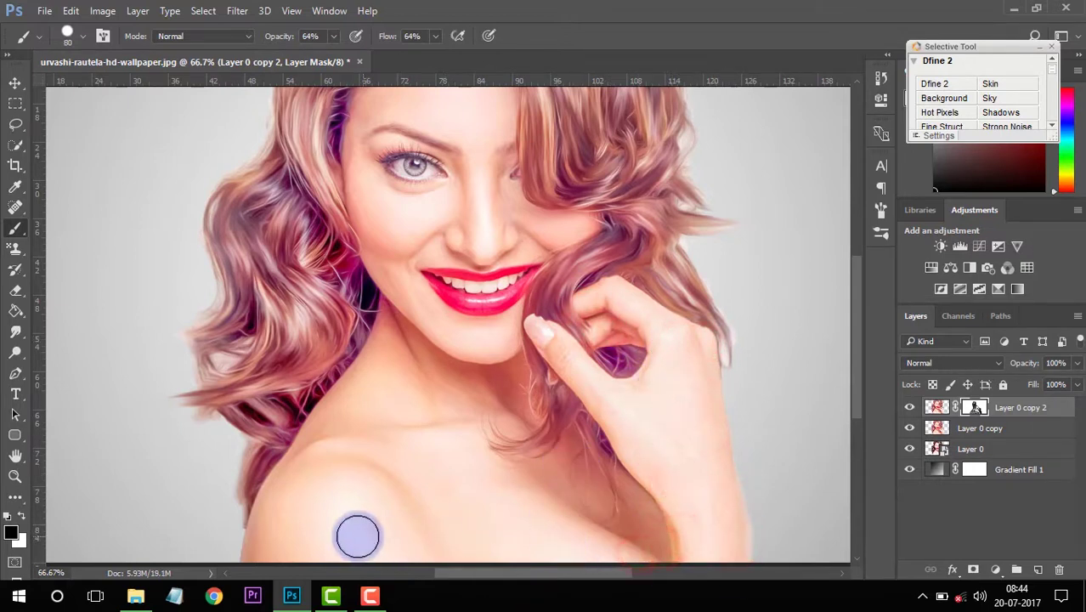
{"action": "left_click", "coordinate": [259, 546]}
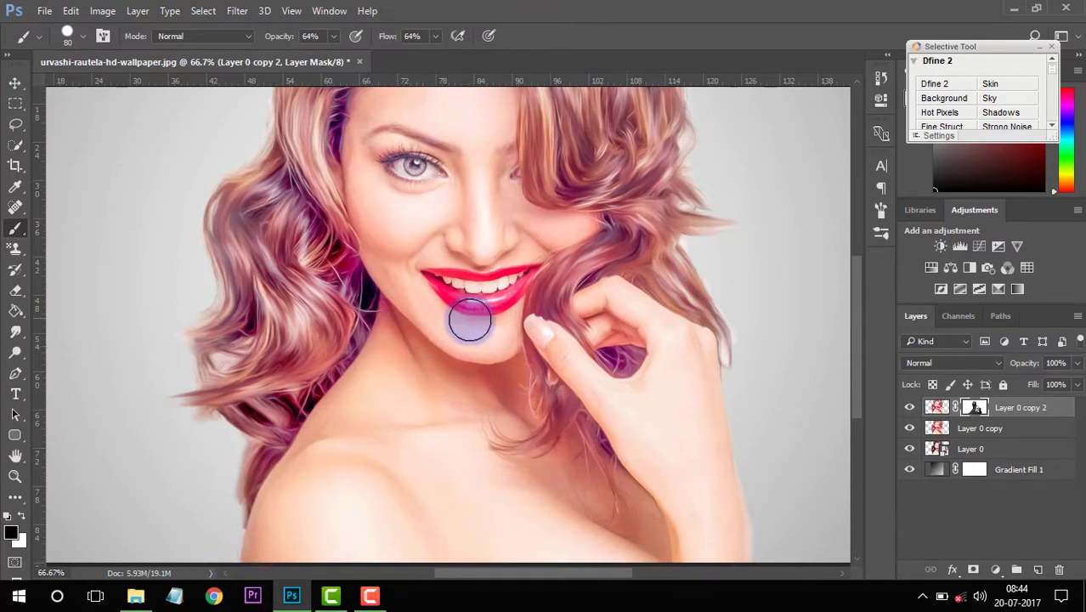
Touch up the mask on the cheek, forehead and beside the nose
{"action": "scroll", "coordinate": [495, 328], "scroll_direction": "up", "scroll_amount": 2}
{"action": "scroll", "coordinate": [460, 354], "scroll_direction": "up", "scroll_amount": 2}
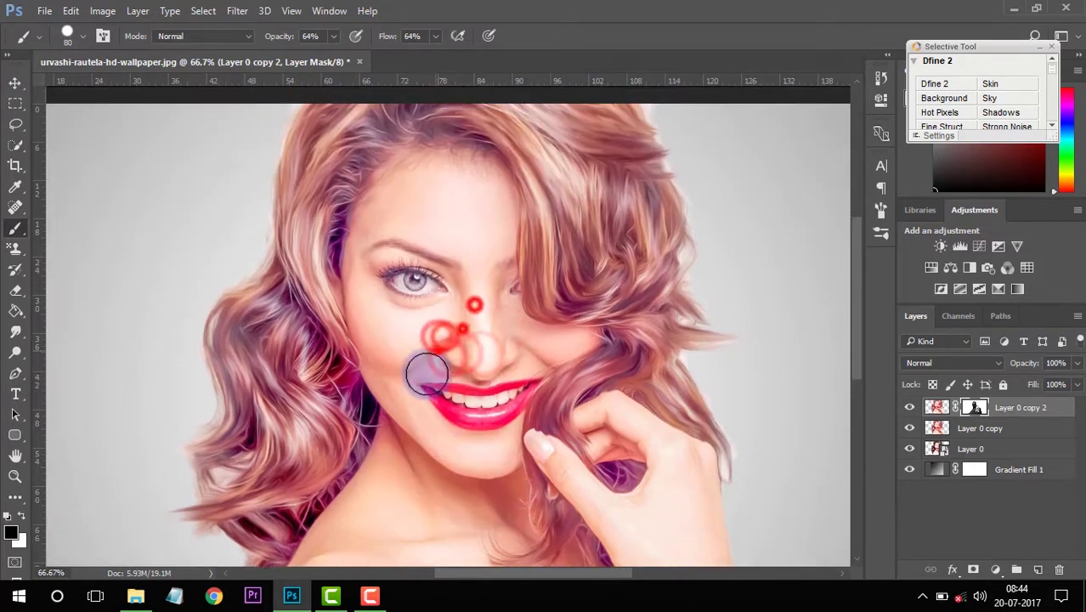
{"action": "left_click", "coordinate": [398, 332]}
{"action": "left_click", "coordinate": [431, 232]}
{"action": "left_click", "coordinate": [490, 232]}
{"action": "left_click", "coordinate": [495, 300]}
{"action": "left_click", "coordinate": [521, 351]}
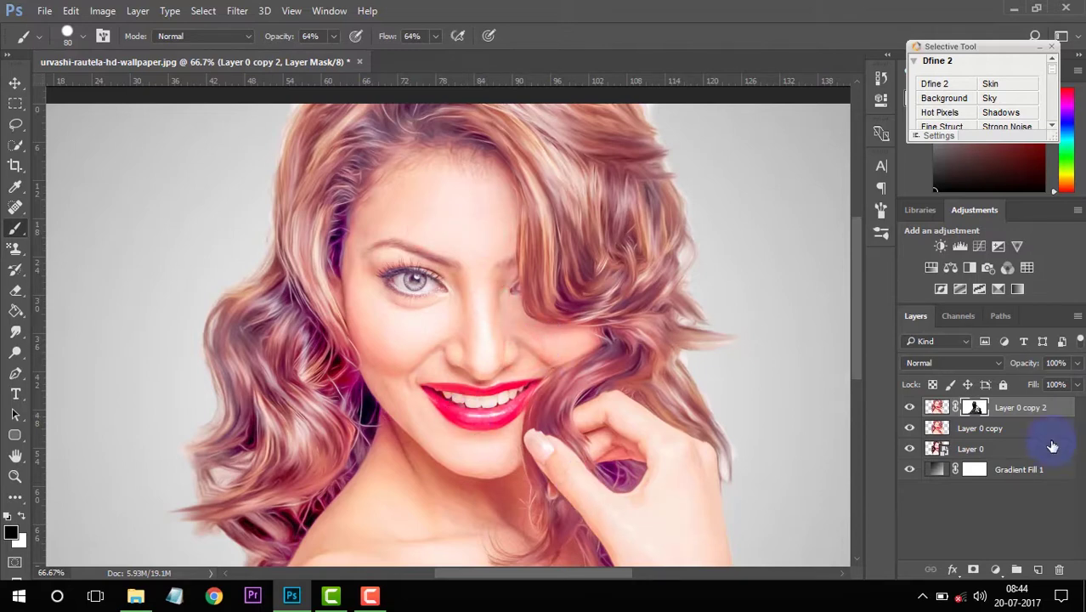
Convert Layer 0 copy and the top layer into a single smart object
{"action": "left_click", "coordinate": [1001, 430]}
{"action": "right_click", "coordinate": [1002, 432]}
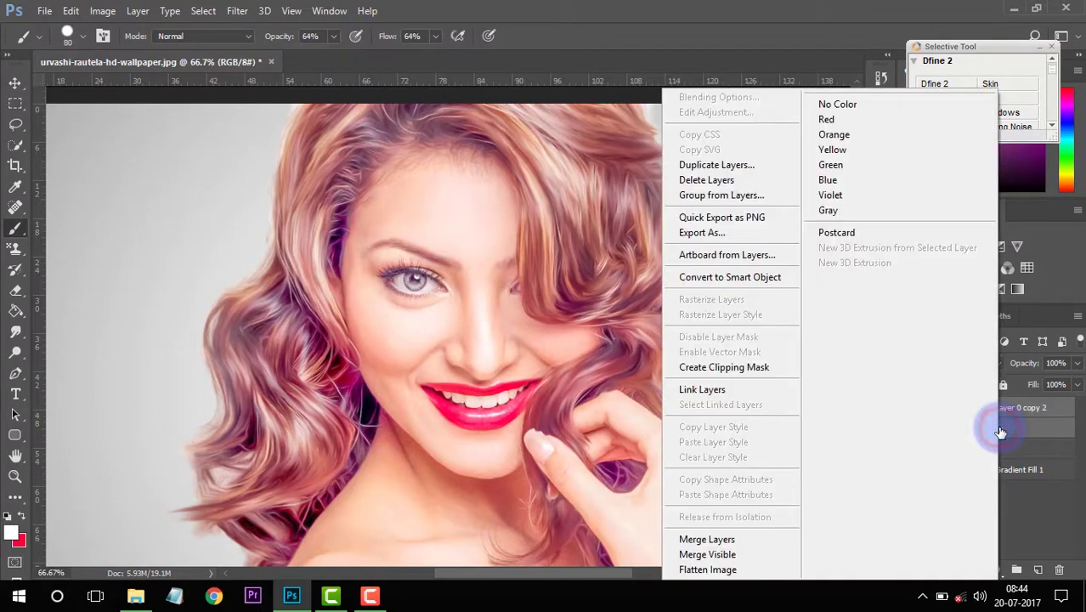
{"action": "left_click", "coordinate": [722, 275]}
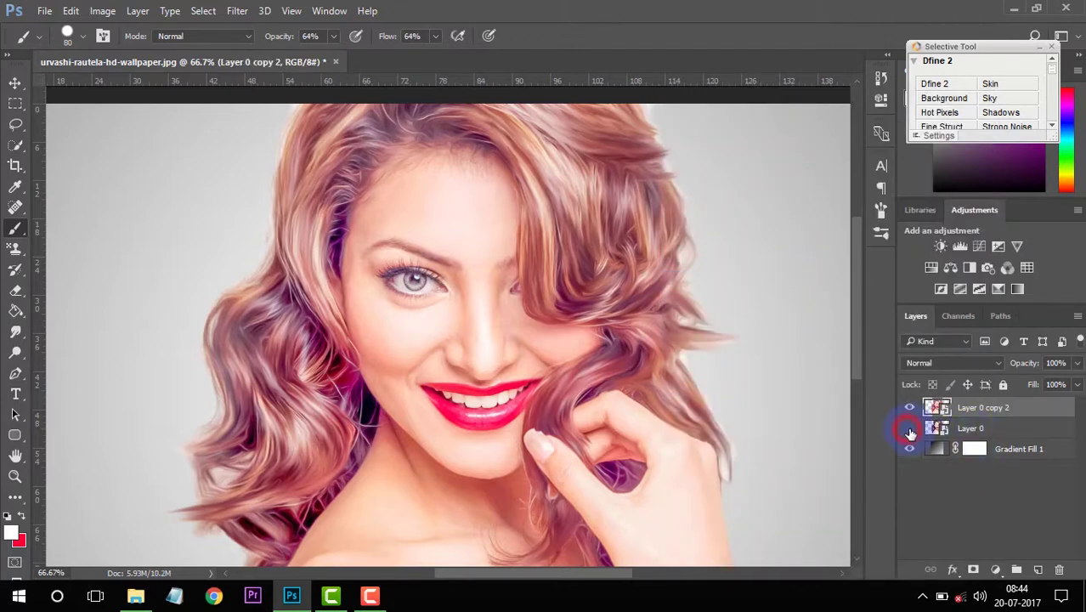
Rasterize the smart object into a normal Layer 0 copy 2
{"action": "key", "text": "ctrl+minus"}
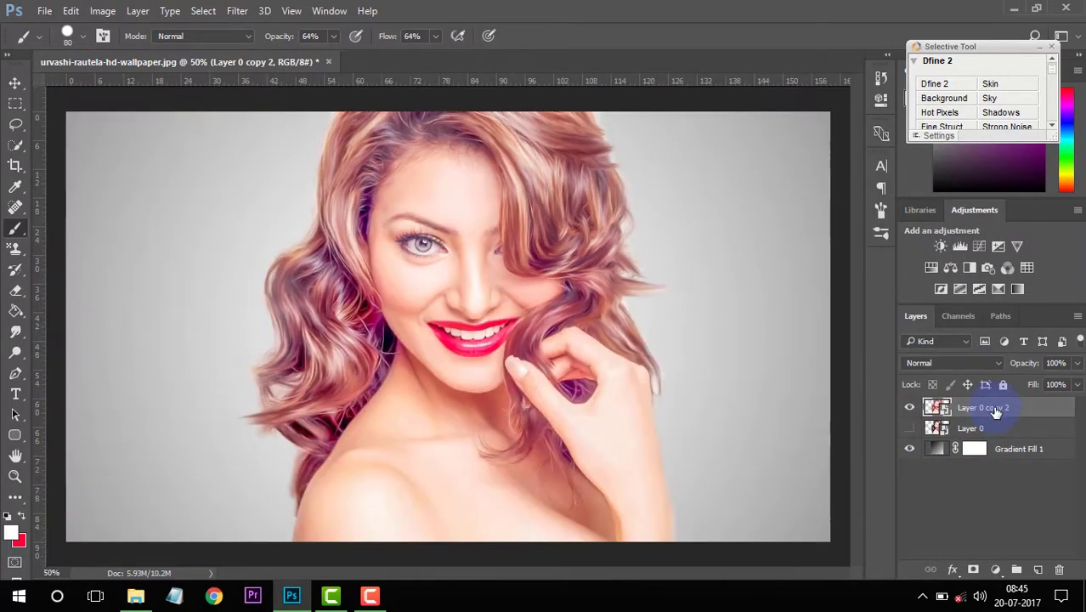
{"action": "right_click", "coordinate": [997, 412]}
{"action": "left_click", "coordinate": [740, 353]}
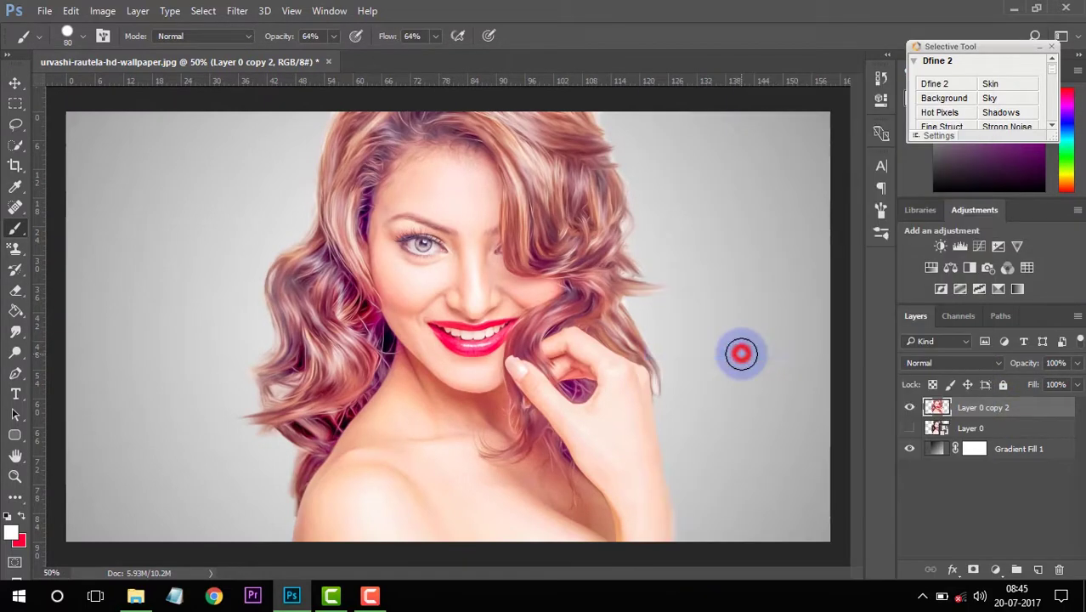
{"action": "left_click", "coordinate": [17, 331]}
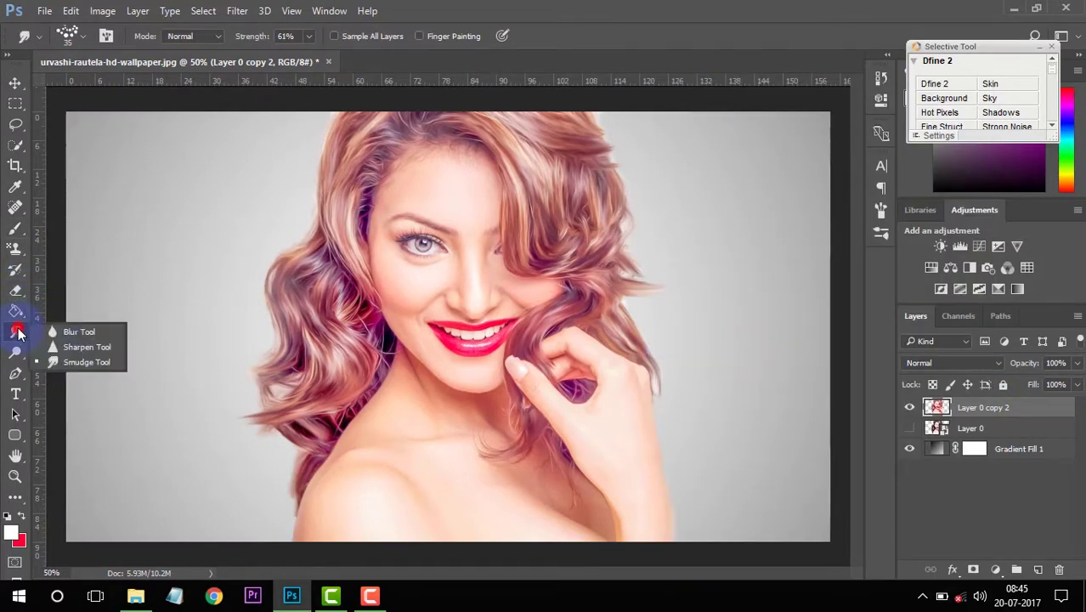
Set up the Smudge tool with a soft round brush at 46% strength
{"action": "left_click", "coordinate": [74, 361]}
{"action": "right_click", "coordinate": [440, 247]}
{"action": "scroll", "coordinate": [459, 295], "scroll_direction": "up", "scroll_amount": 2}
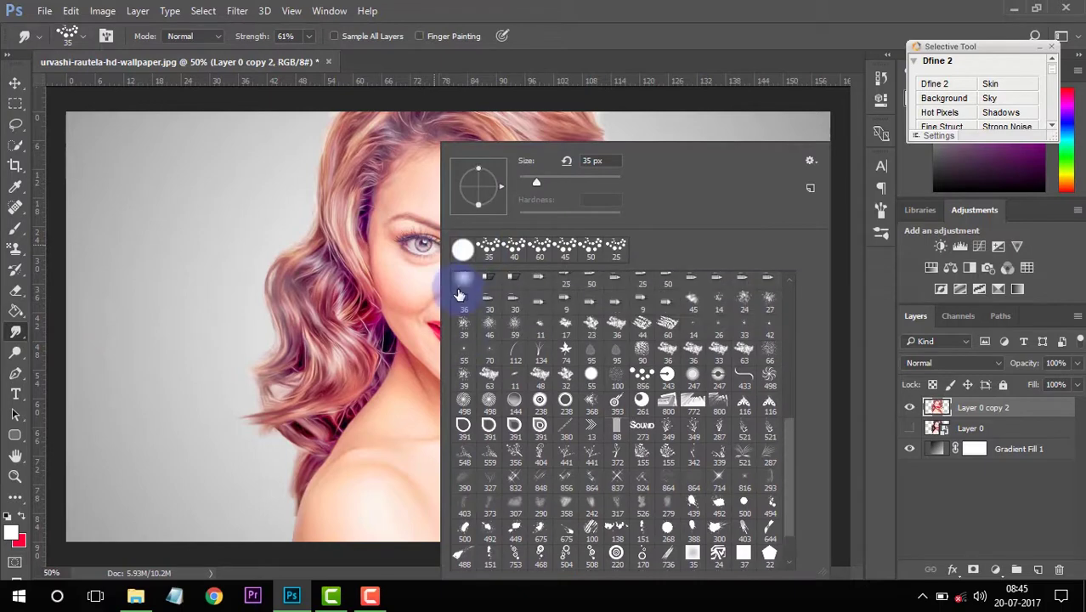
{"action": "scroll", "coordinate": [459, 294], "scroll_direction": "up", "scroll_amount": 5}
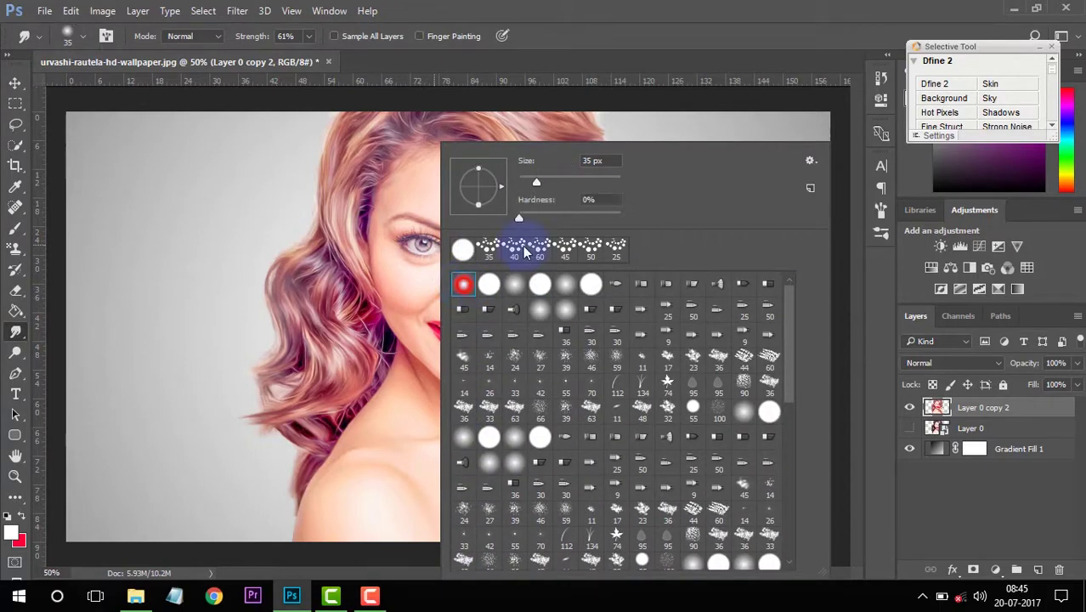
{"action": "double_click", "coordinate": [463, 284]}
{"action": "key", "text": "ctrl+plus"}
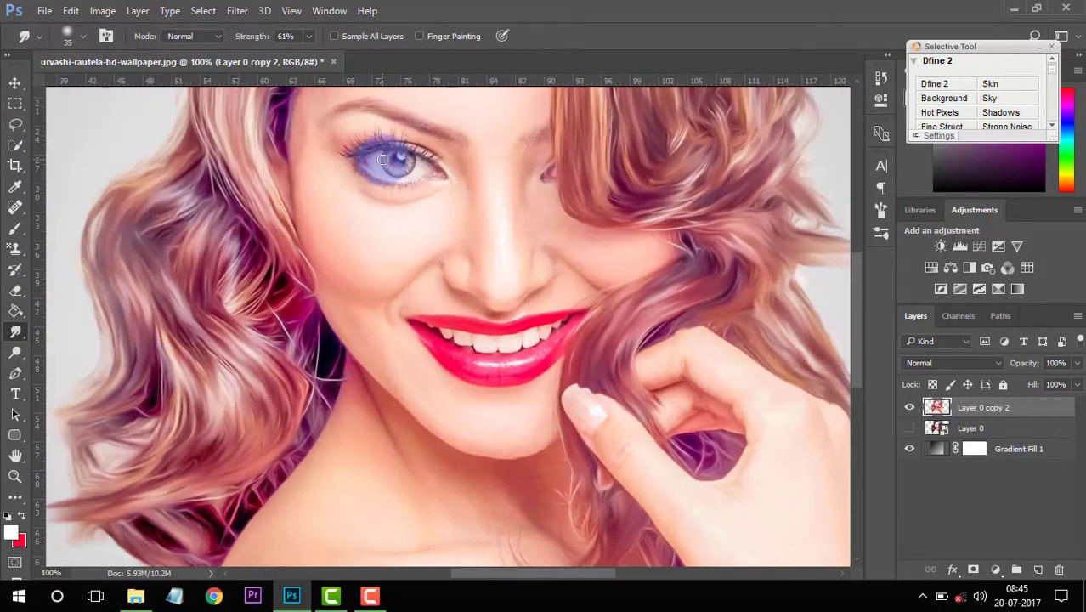
{"action": "scroll", "coordinate": [384, 162], "scroll_direction": "up", "scroll_amount": 2}
{"action": "scroll", "coordinate": [400, 170], "scroll_direction": "up", "scroll_amount": 3}
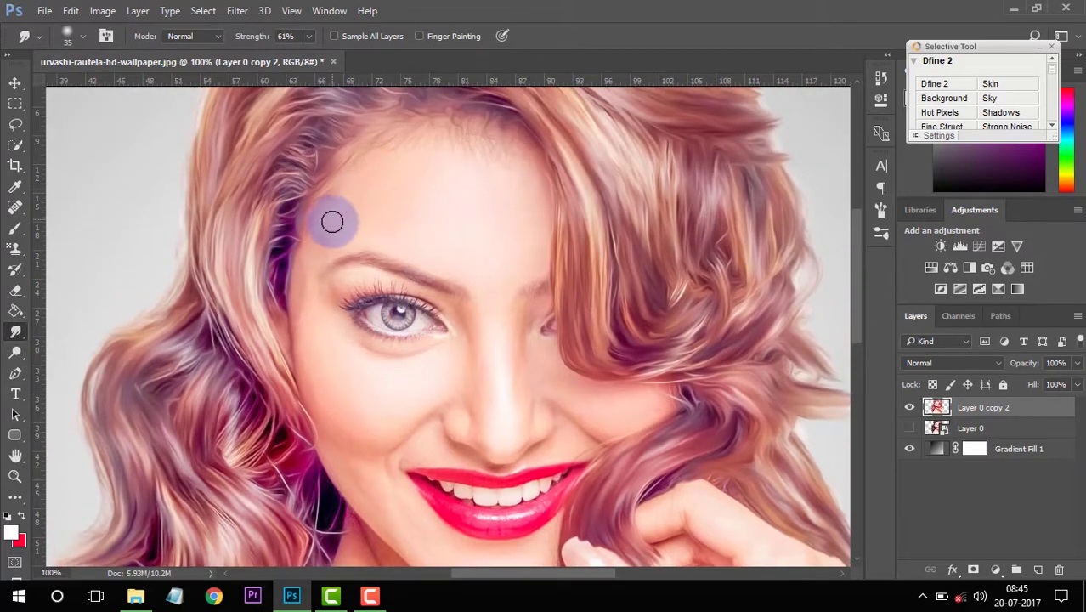
{"action": "left_click", "coordinate": [311, 37]}
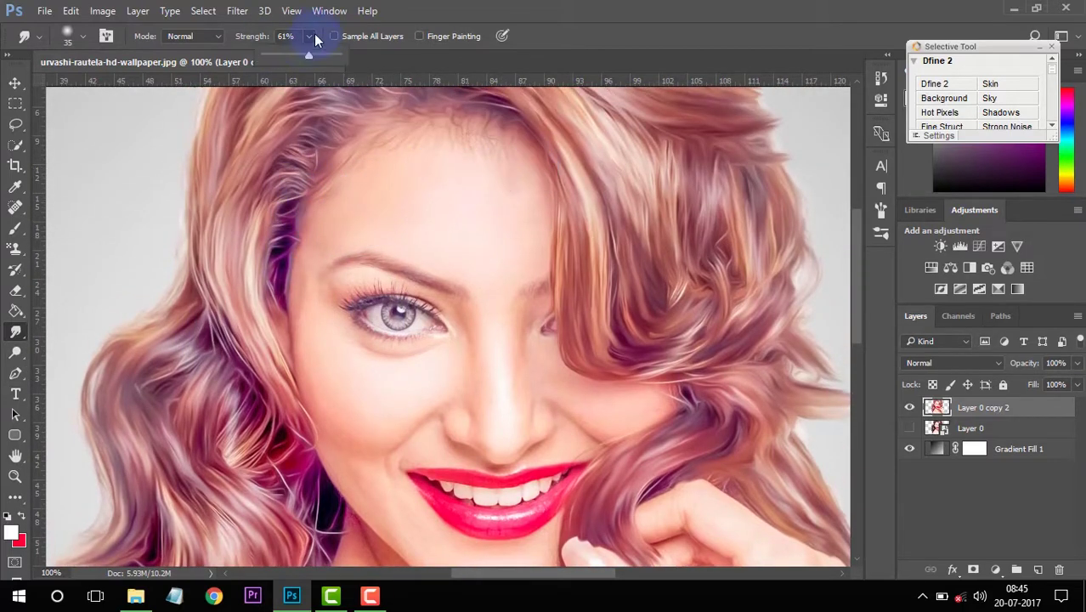
{"action": "left_click", "coordinate": [557, 158]}
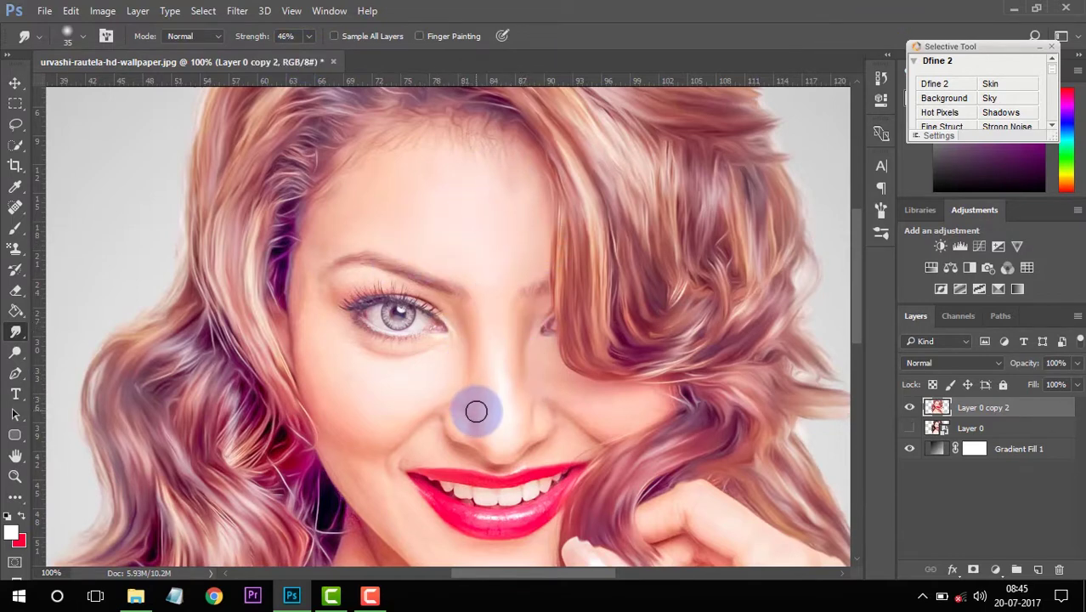
Smudge the skin along the nose bridge and from the lip corner onto the cheek
{"action": "mouse_move", "coordinate": [476, 412]}
{"action": "left_mouse_down"}
{"action": "mouse_move", "coordinate": [500, 427]}
{"action": "mouse_move", "coordinate": [466, 422]}
{"action": "mouse_move", "coordinate": [539, 309]}
{"action": "mouse_move", "coordinate": [534, 366]}
{"action": "mouse_move", "coordinate": [629, 395]}
{"action": "mouse_move", "coordinate": [538, 449]}
{"action": "mouse_move", "coordinate": [447, 478]}
{"action": "left_mouse_up"}
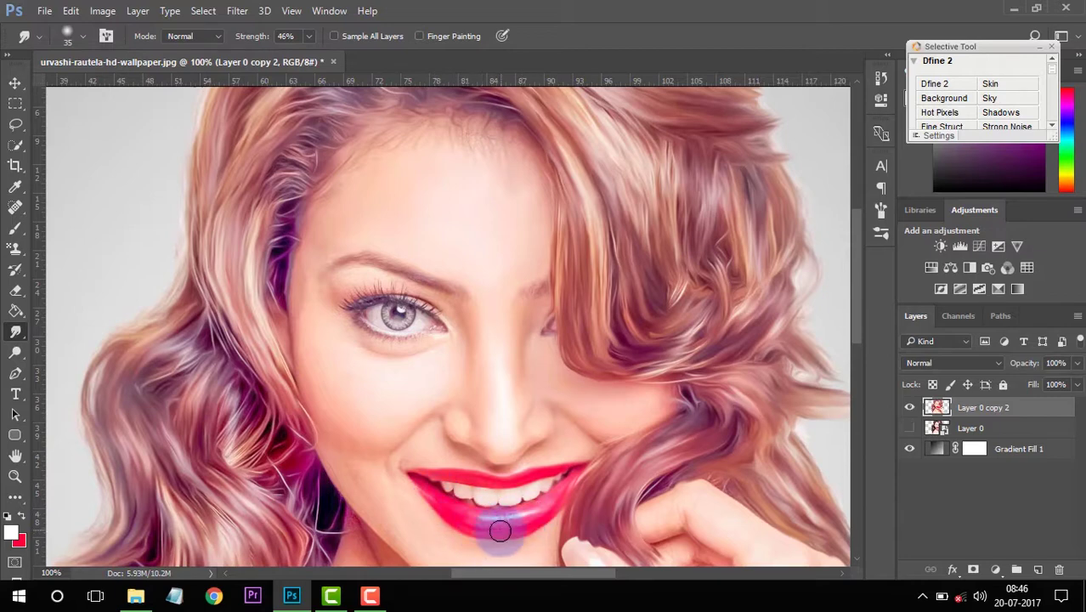
{"action": "mouse_move", "coordinate": [416, 481]}
{"action": "left_mouse_down"}
{"action": "mouse_move", "coordinate": [395, 454]}
{"action": "mouse_move", "coordinate": [339, 448]}
{"action": "mouse_move", "coordinate": [452, 519]}
{"action": "mouse_move", "coordinate": [526, 487]}
{"action": "mouse_move", "coordinate": [534, 533]}
{"action": "mouse_move", "coordinate": [357, 425]}
{"action": "left_mouse_up"}
{"action": "scroll", "coordinate": [407, 446], "scroll_direction": "down", "scroll_amount": 3}
{"action": "scroll", "coordinate": [534, 533], "scroll_direction": "down", "scroll_amount": 2}
{"action": "scroll", "coordinate": [533, 533], "scroll_direction": "down", "scroll_amount": 2}
{"action": "left_click", "coordinate": [884, 85]}
{"action": "left_click", "coordinate": [519, 511]}
Lower smudge strength to 25% and smooth the neck, shoulder and hand edges
{"action": "left_click_drag", "start_coordinate": [334, 463], "coordinate": [427, 510]}
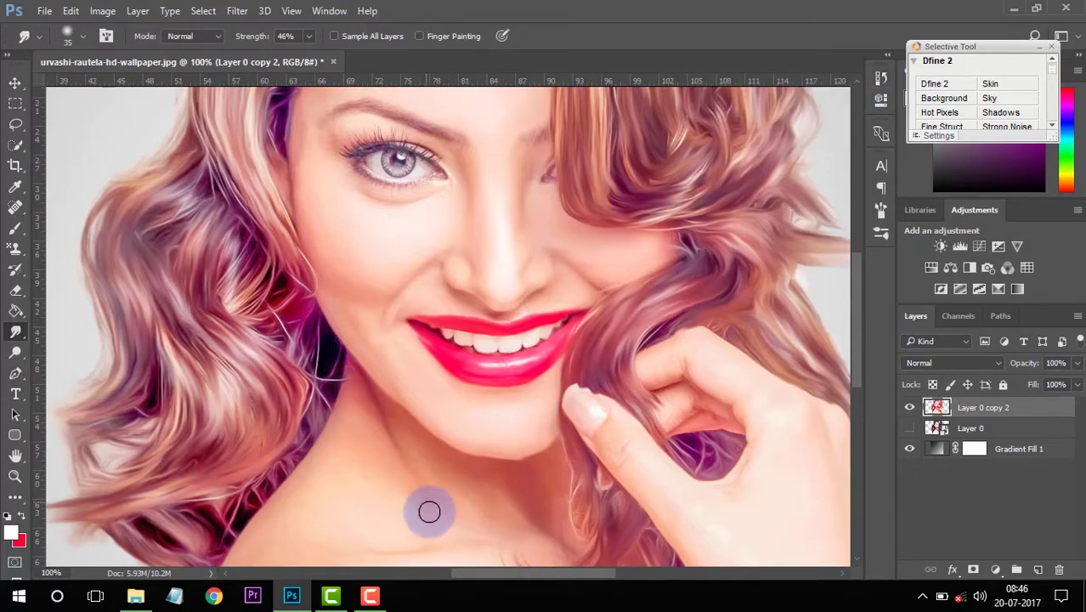
{"action": "scroll", "coordinate": [340, 497], "scroll_direction": "down", "scroll_amount": 2}
{"action": "mouse_move", "coordinate": [345, 485]}
{"action": "left_mouse_down"}
{"action": "mouse_move", "coordinate": [315, 502]}
{"action": "mouse_move", "coordinate": [325, 484]}
{"action": "mouse_move", "coordinate": [373, 504]}
{"action": "mouse_move", "coordinate": [519, 504]}
{"action": "mouse_move", "coordinate": [237, 464]}
{"action": "mouse_move", "coordinate": [146, 563]}
{"action": "mouse_move", "coordinate": [196, 491]}
{"action": "left_mouse_up"}
{"action": "scroll", "coordinate": [325, 484], "scroll_direction": "down", "scroll_amount": 2}
{"action": "scroll", "coordinate": [432, 500], "scroll_direction": "down", "scroll_amount": 2}
{"action": "left_click_drag", "start_coordinate": [309, 43], "coordinate": [291, 53]}
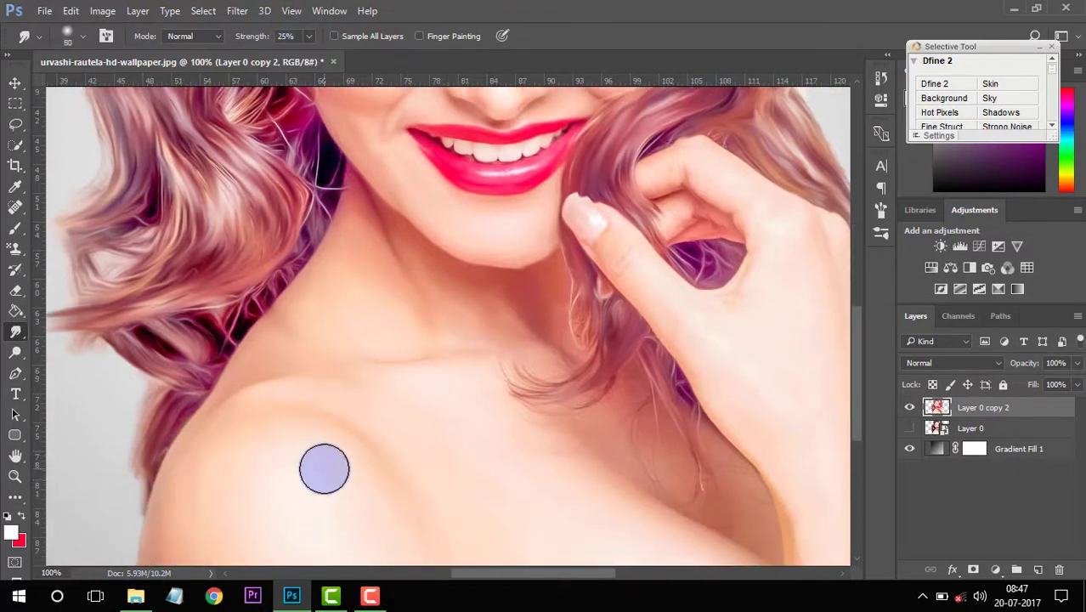
{"action": "scroll", "coordinate": [202, 488], "scroll_direction": "down", "scroll_amount": 2}
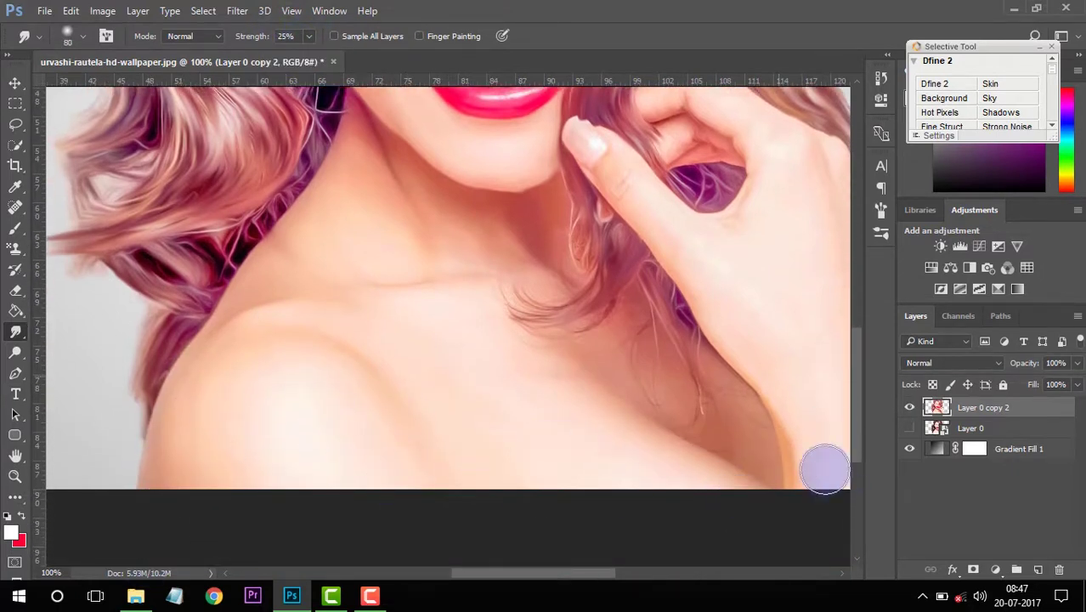
{"action": "scroll", "coordinate": [824, 466], "scroll_direction": "up", "scroll_amount": 1}
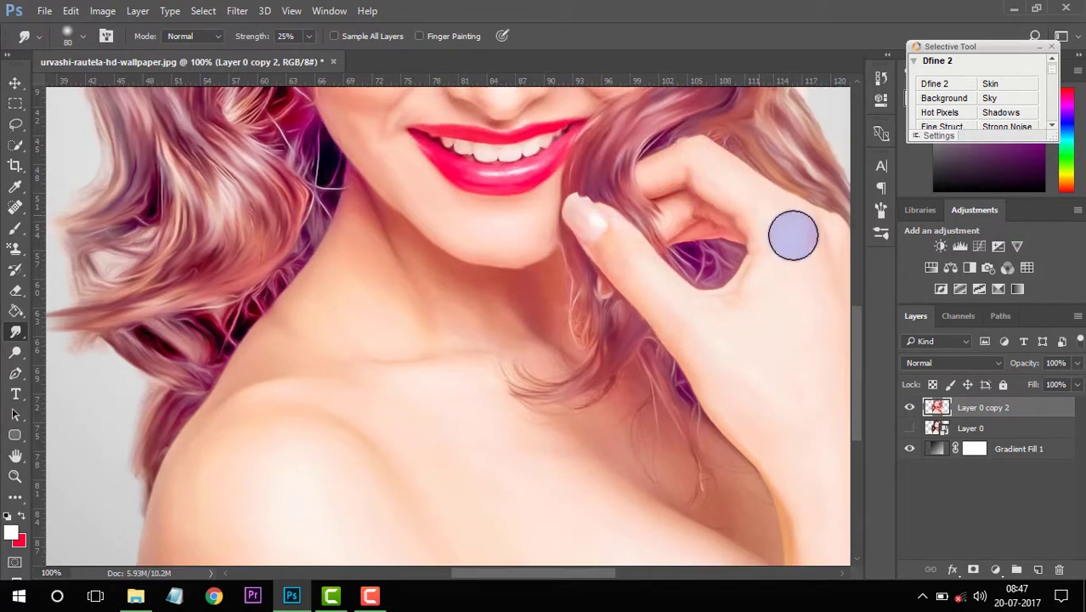
{"action": "left_click_drag", "start_coordinate": [554, 572], "coordinate": [586, 572]}
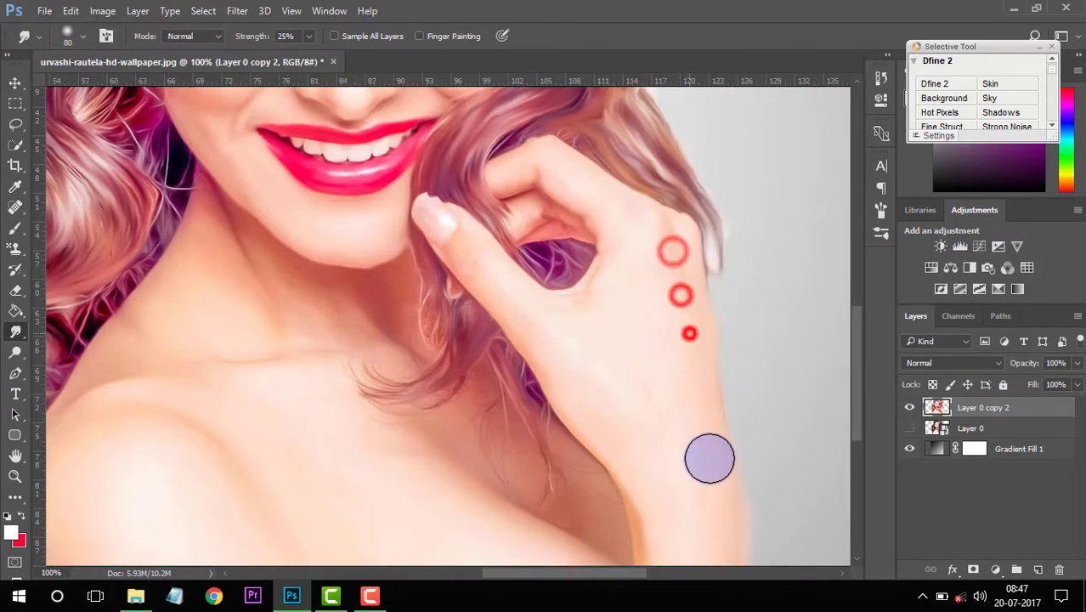
{"action": "left_click", "coordinate": [733, 574]}
{"action": "key", "text": "ctrl+minus"}
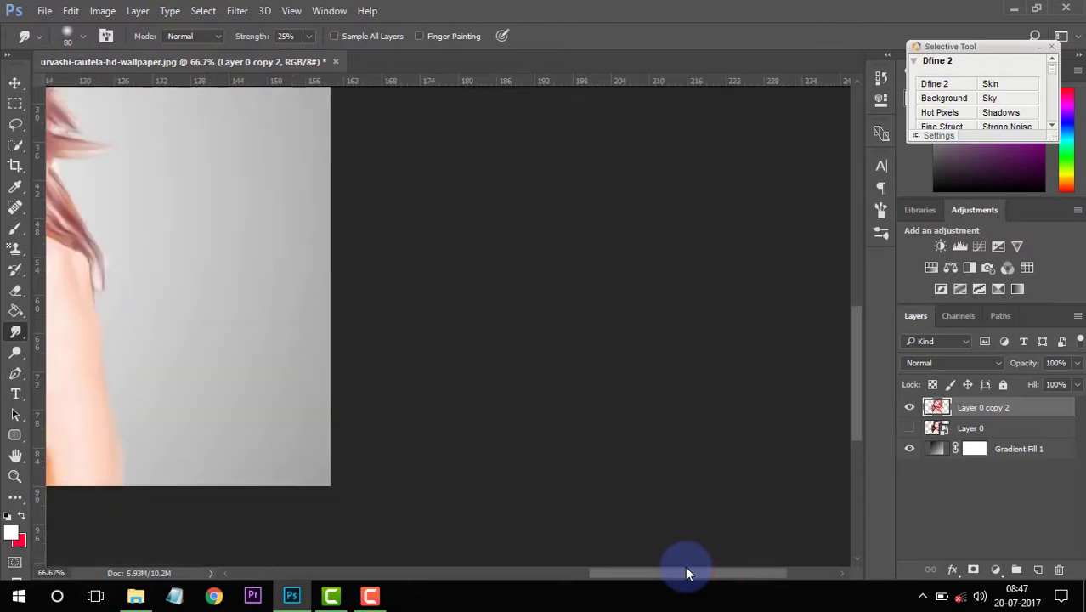
{"action": "key", "text": "ctrl+minus"}
{"action": "key", "text": "ctrl+minus"}
{"action": "key", "text": "ctrl+plus"}
{"action": "key", "text": "ctrl+plus"}
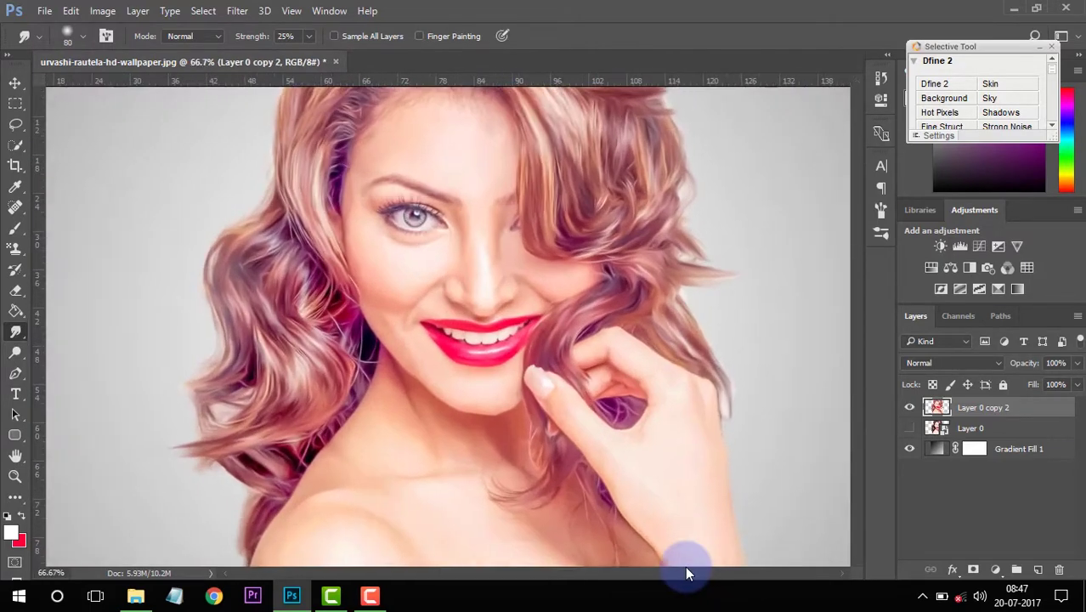
{"action": "key", "text": "ctrl+minus"}
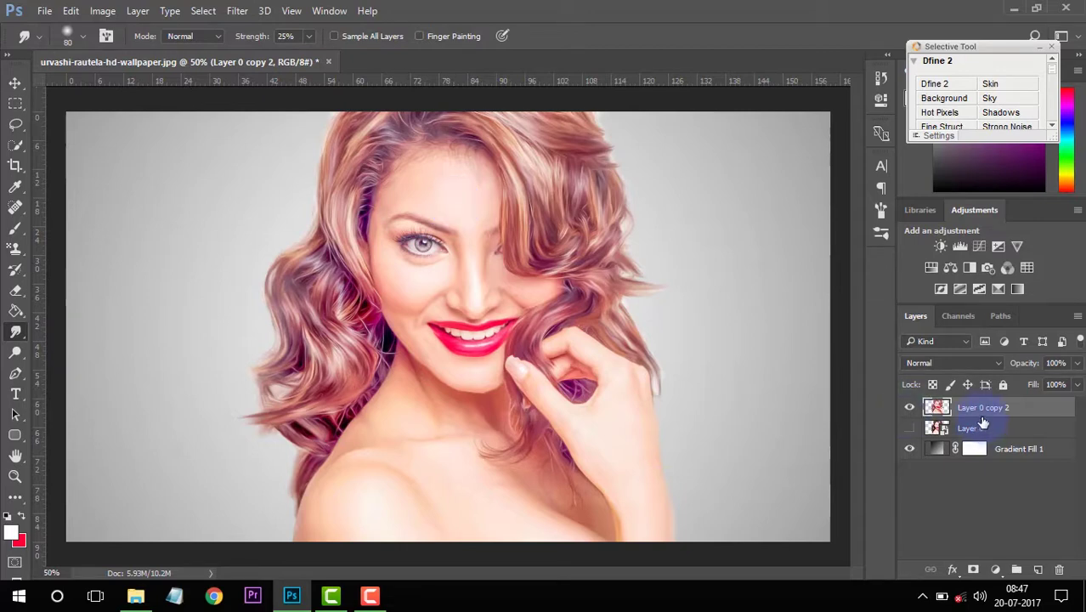
Duplicate the smoothed portrait layer as Layer 0 copy 3 and open Camera Raw Filter
{"action": "right_click", "coordinate": [983, 420]}
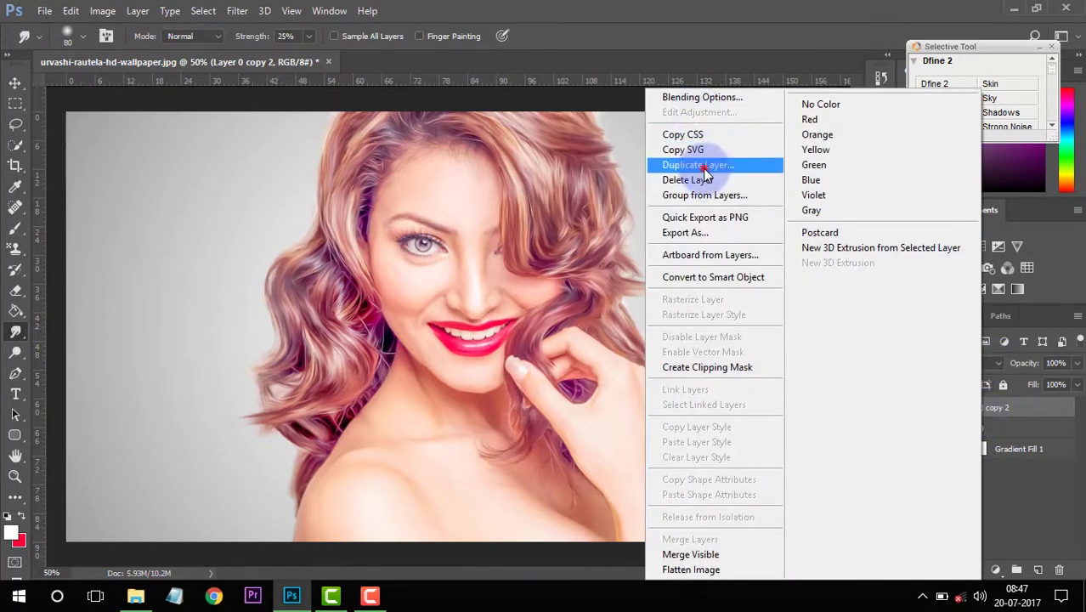
{"action": "left_click", "coordinate": [705, 173]}
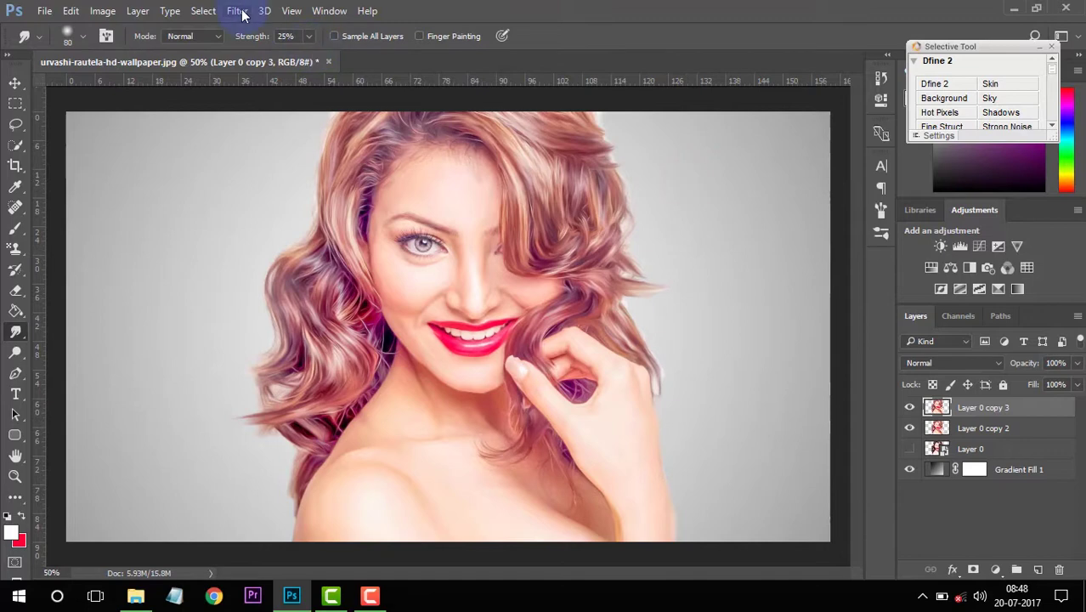
{"action": "left_click", "coordinate": [243, 12]}
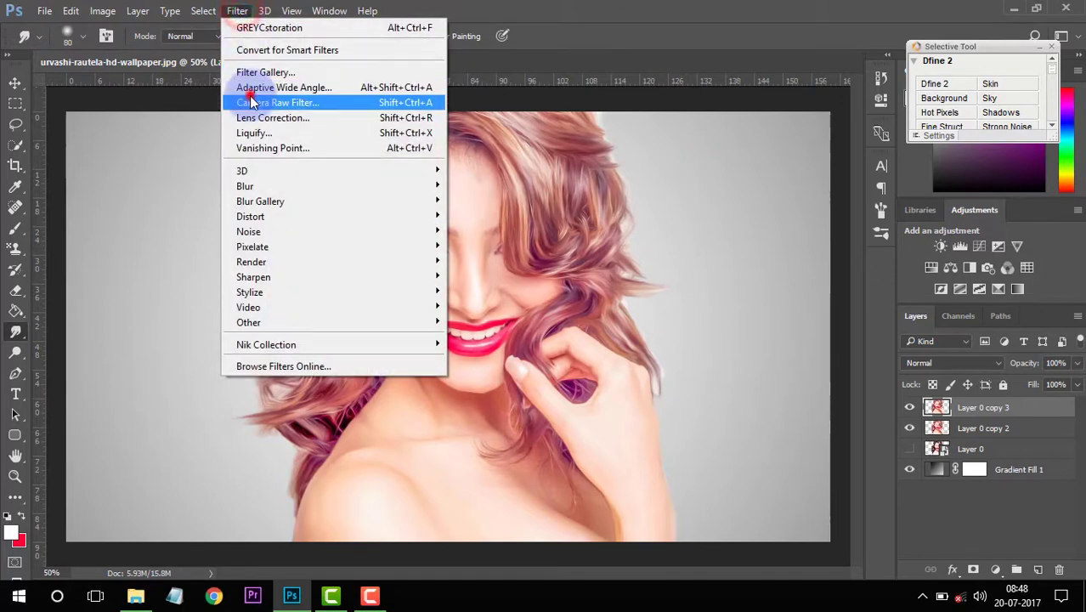
{"action": "left_click", "coordinate": [250, 97]}
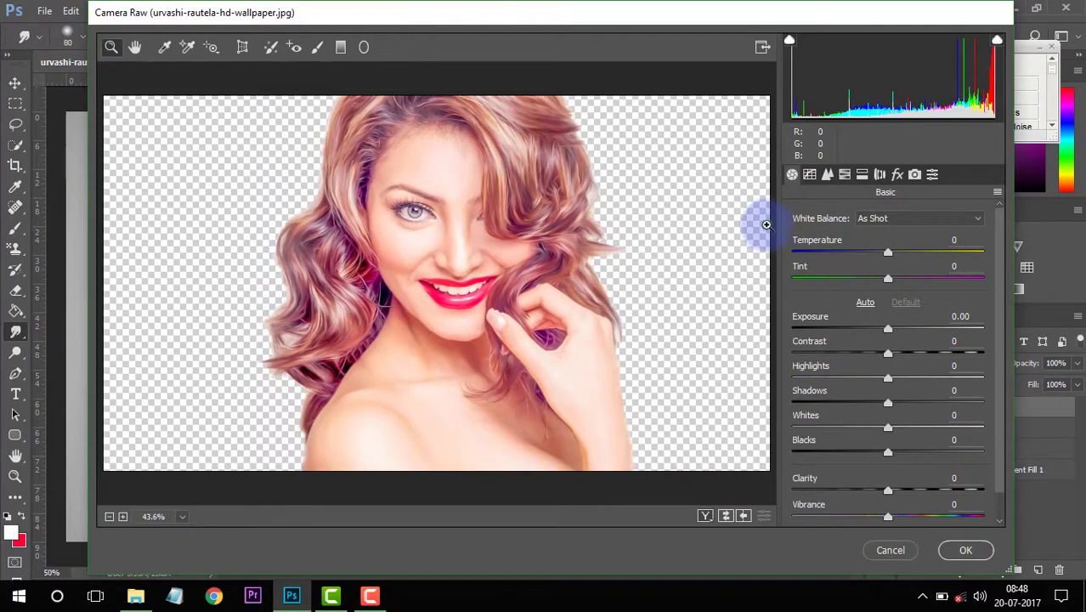
In HSL Saturation, raise Oranges to +77, Reds to +6 and add a slight Yellow boost
{"action": "left_click", "coordinate": [844, 176]}
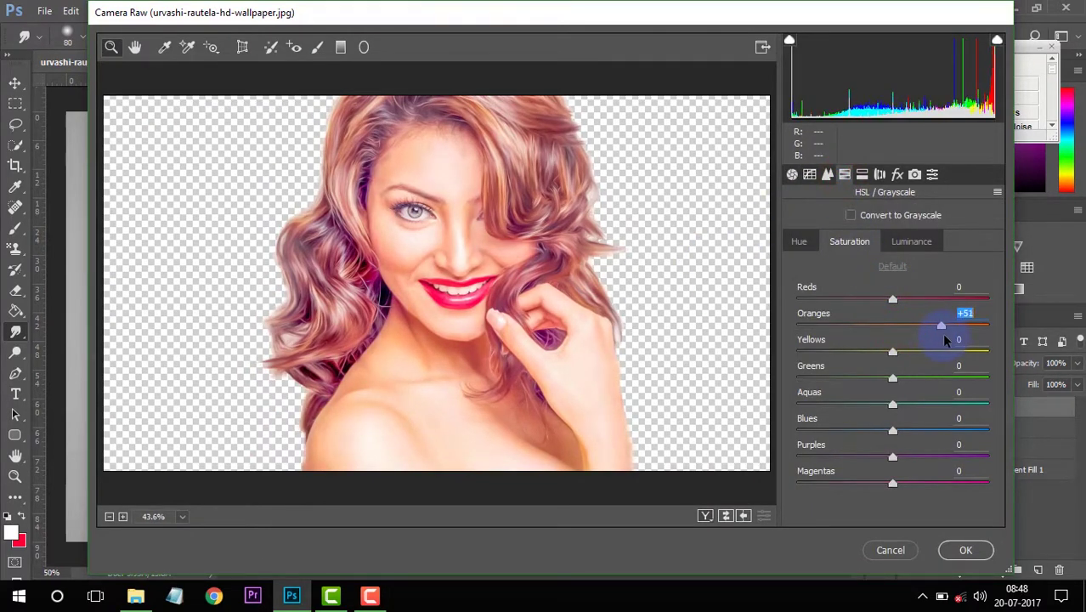
{"action": "left_click_drag", "start_coordinate": [941, 336], "coordinate": [955, 338]}
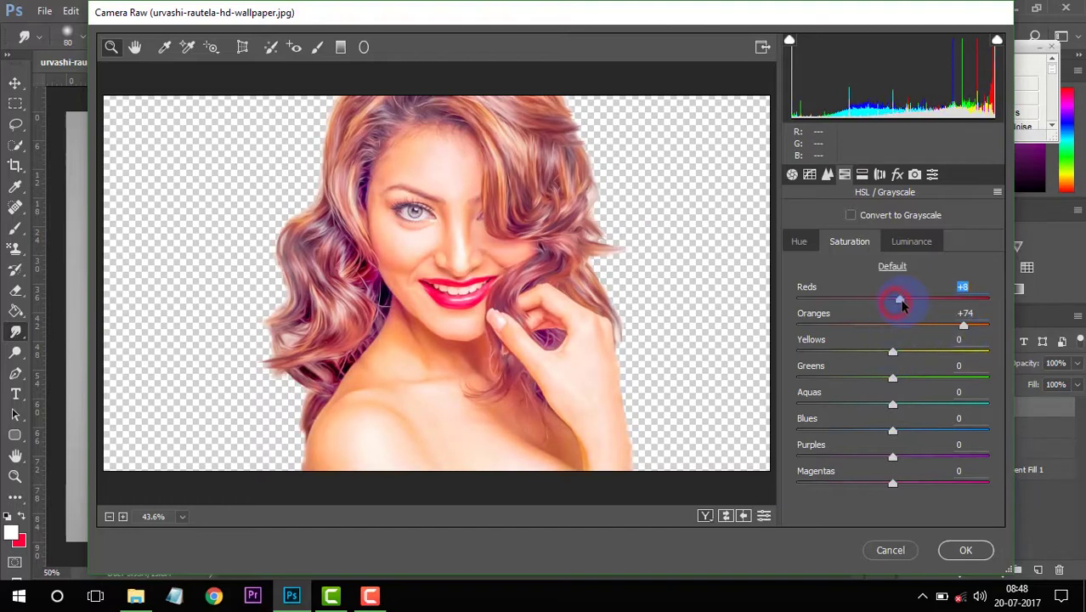
{"action": "mouse_move", "coordinate": [966, 330]}
{"action": "left_mouse_down"}
{"action": "mouse_move", "coordinate": [994, 335]}
{"action": "mouse_move", "coordinate": [966, 330]}
{"action": "left_mouse_up"}
{"action": "left_click_drag", "start_coordinate": [892, 351], "coordinate": [931, 358]}
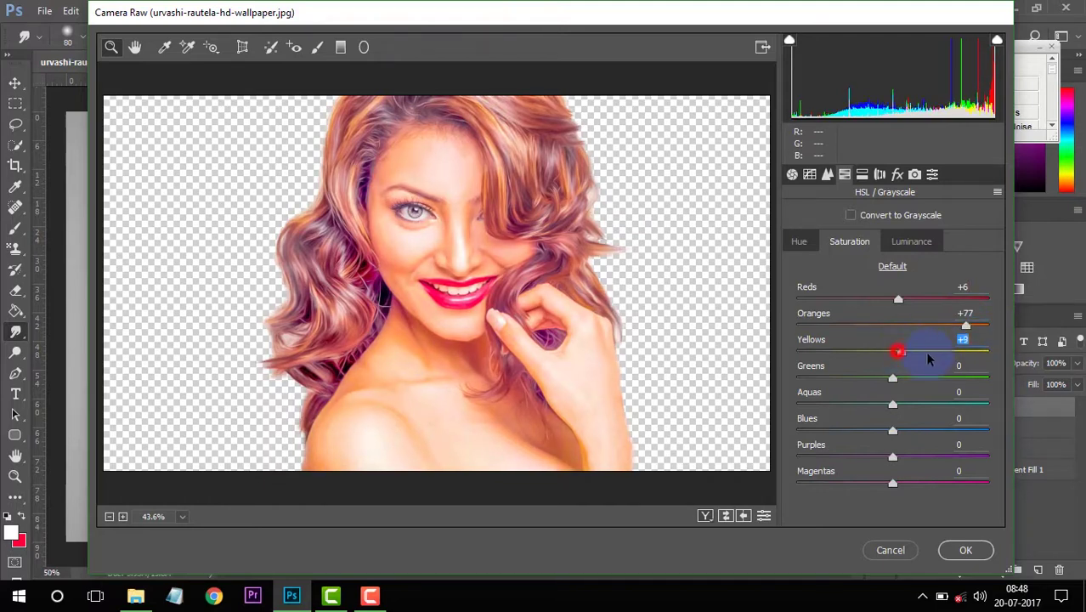
Apply the Camera Raw adjustments and add a layer mask to Layer 0 copy 3
{"action": "left_click", "coordinate": [966, 551]}
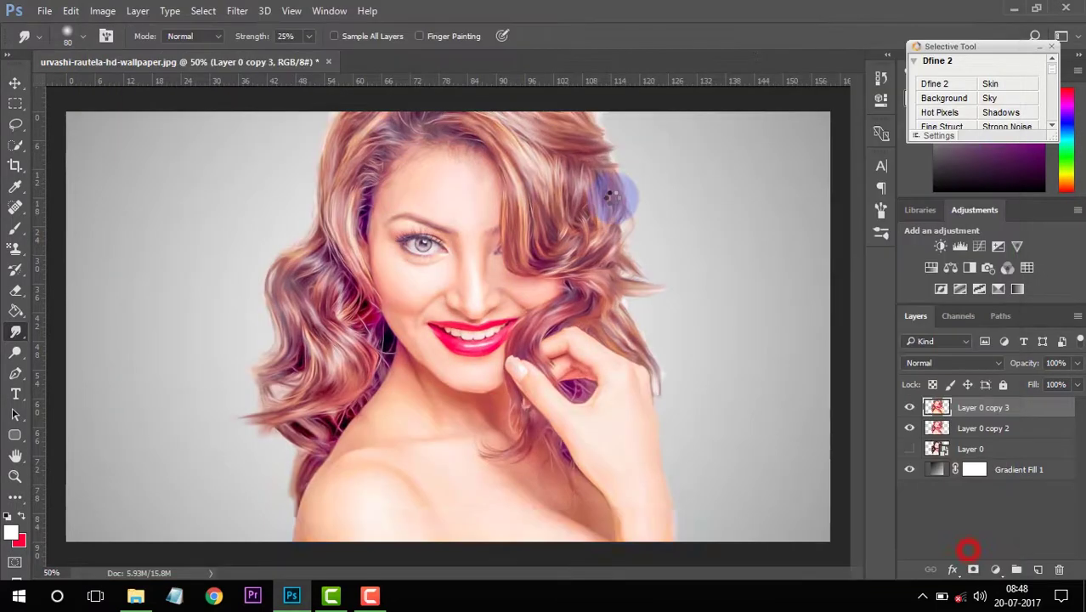
{"action": "left_click", "coordinate": [972, 569]}
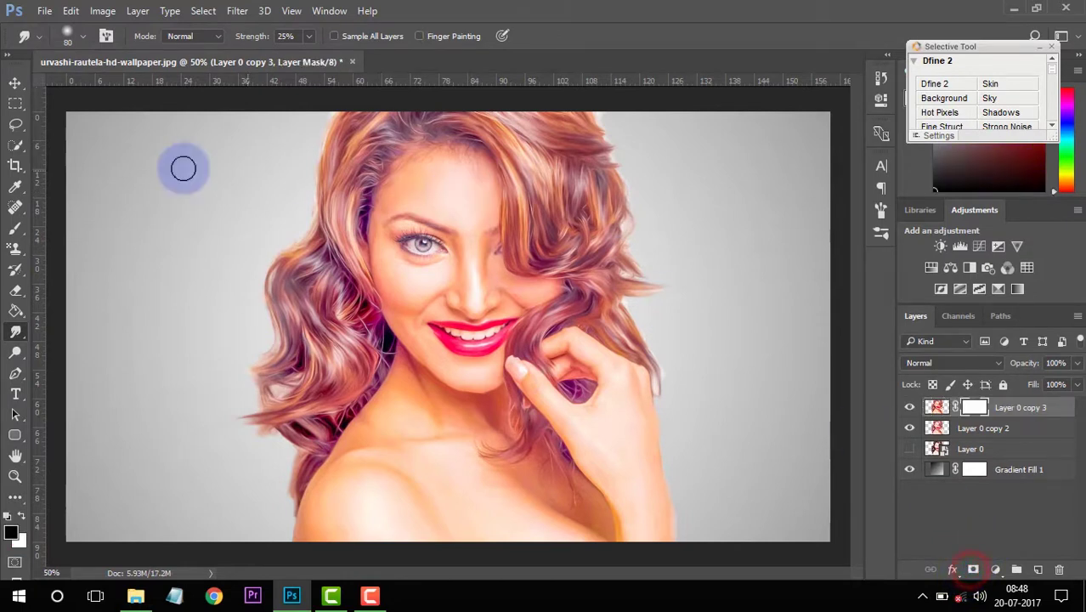
{"action": "left_click", "coordinate": [16, 230]}
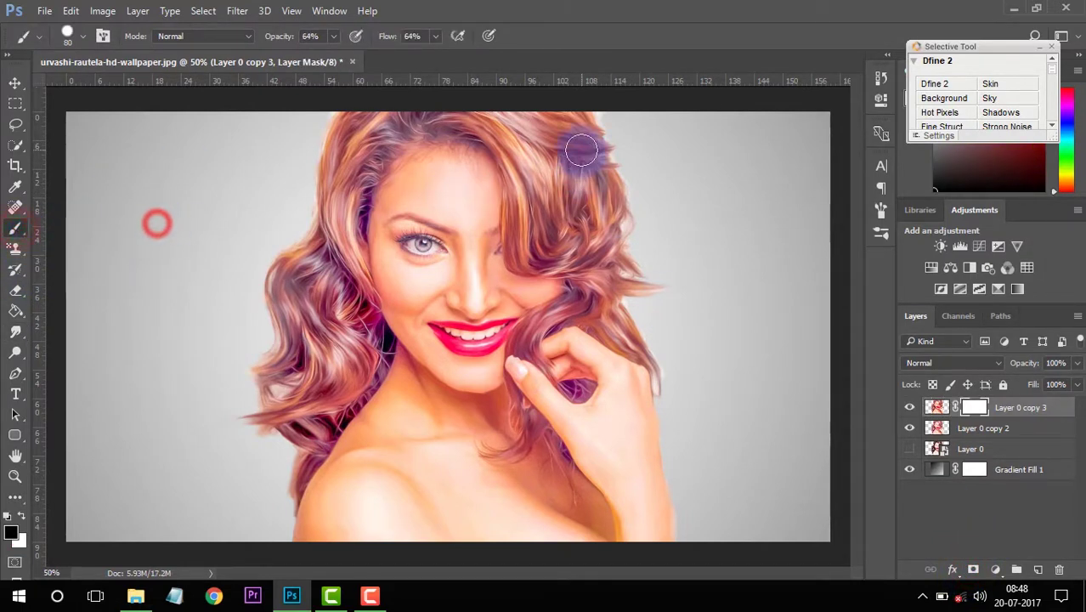
Paint the mask over the top and left side of the hair with a smaller brush
{"action": "left_click_drag", "start_coordinate": [554, 138], "coordinate": [554, 221]}
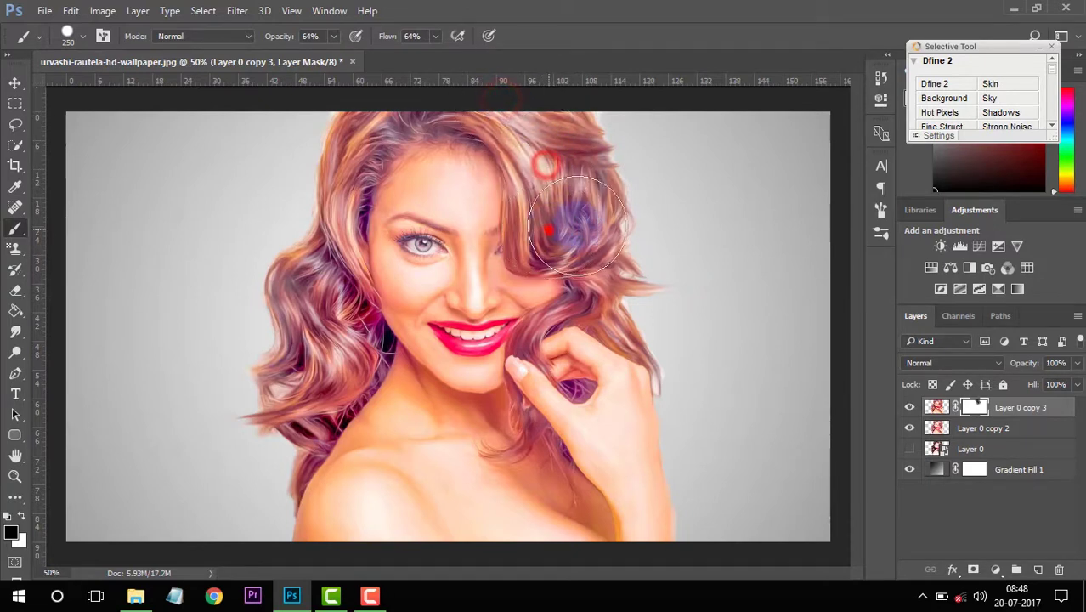
{"action": "key", "text": "bracketleft"}
{"action": "key", "text": "bracketleft"}
{"action": "key", "text": "bracketleft"}
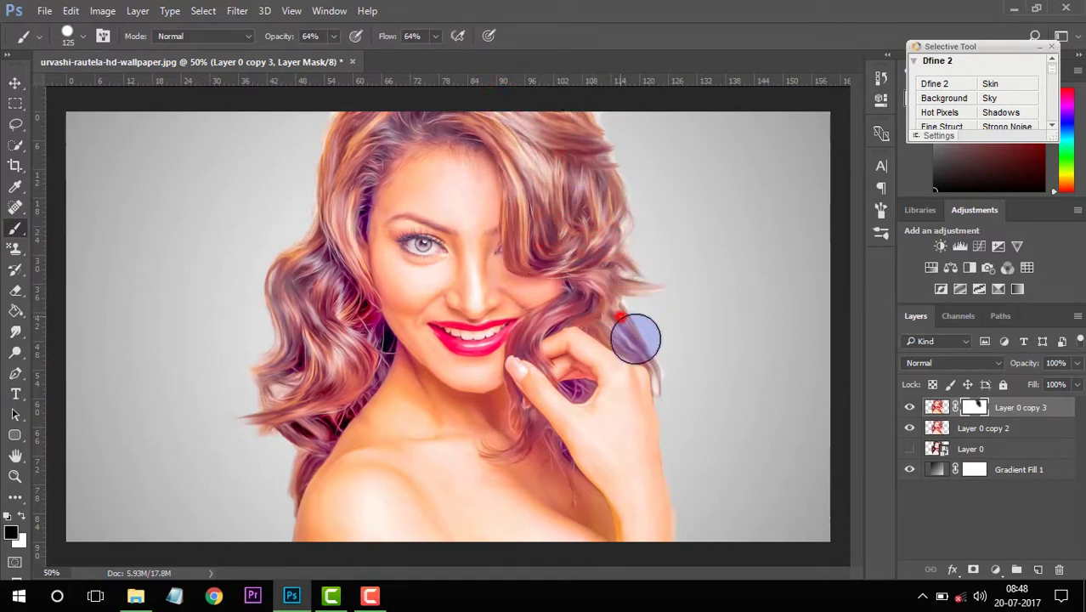
{"action": "key", "text": "bracketleft"}
{"action": "key", "text": "bracketleft"}
{"action": "mouse_move", "coordinate": [362, 110]}
{"action": "left_mouse_down"}
{"action": "mouse_move", "coordinate": [330, 249]}
{"action": "mouse_move", "coordinate": [271, 326]}
{"action": "mouse_move", "coordinate": [282, 384]}
{"action": "left_mouse_up"}
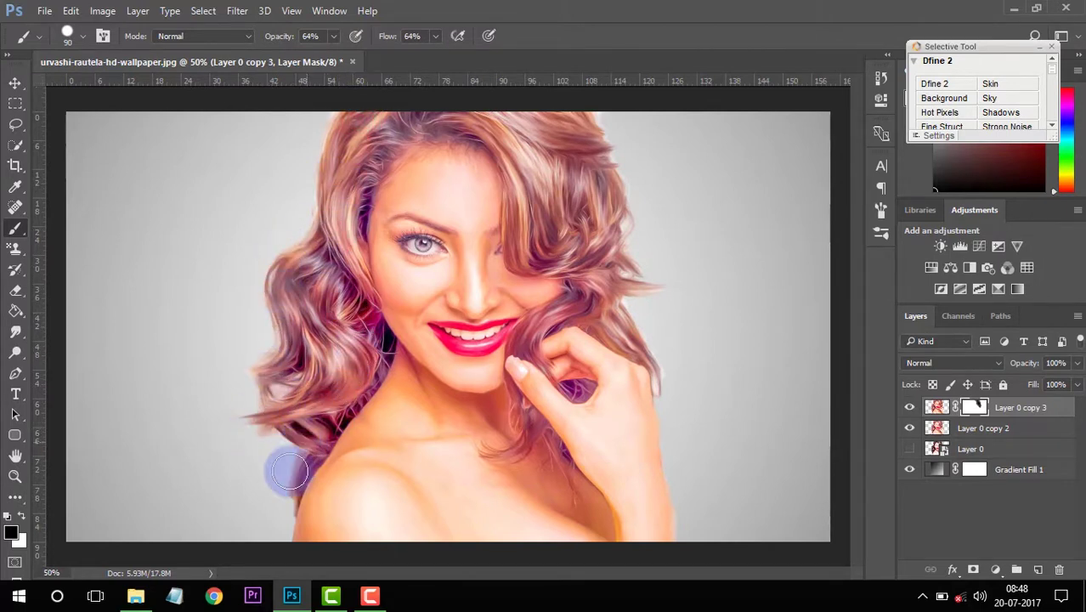
{"action": "left_click_drag", "start_coordinate": [289, 473], "coordinate": [276, 405]}
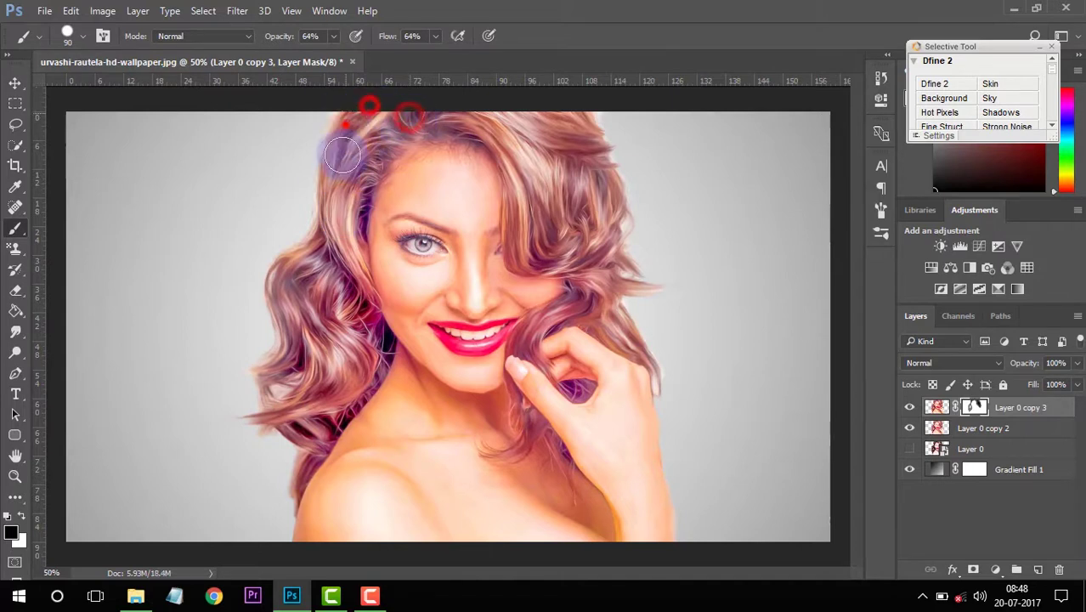
{"action": "left_click_drag", "start_coordinate": [370, 113], "coordinate": [347, 262]}
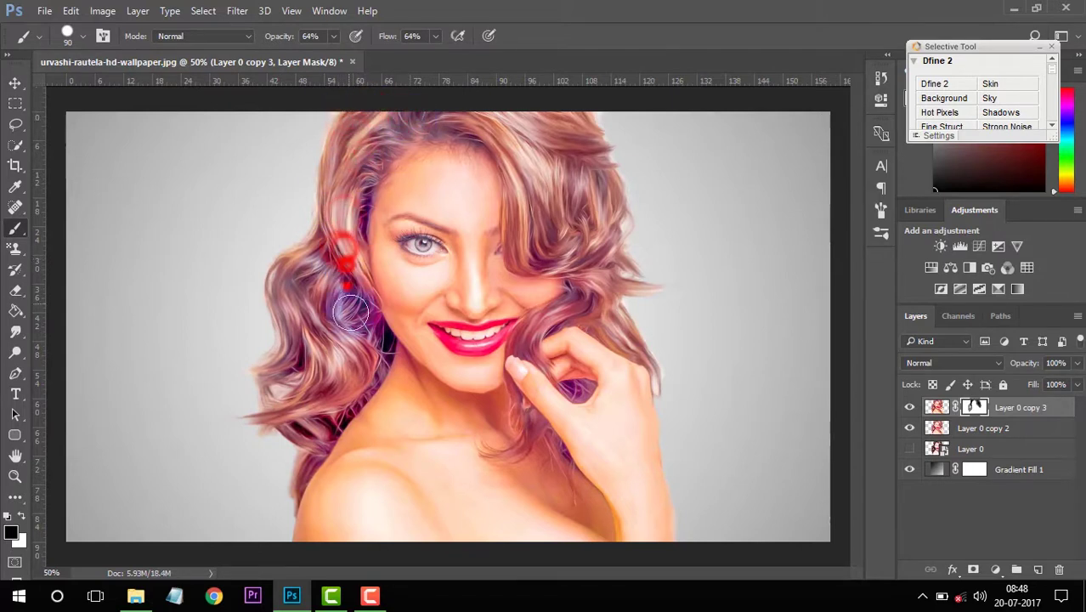
{"action": "left_click_drag", "start_coordinate": [367, 340], "coordinate": [267, 407]}
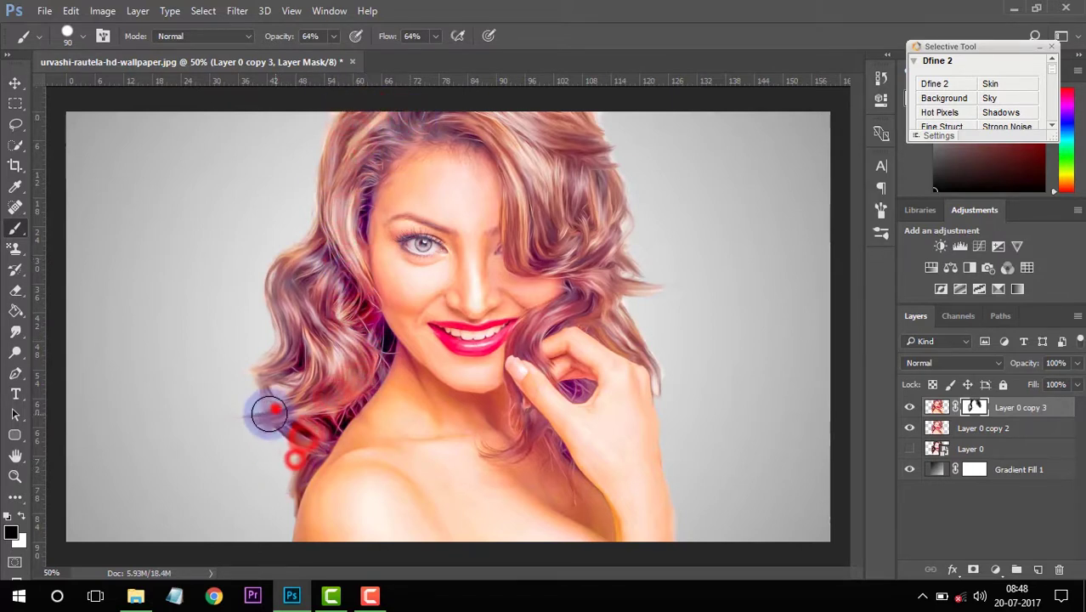
{"action": "mouse_move", "coordinate": [469, 113]}
{"action": "left_mouse_down"}
{"action": "mouse_move", "coordinate": [533, 114]}
{"action": "mouse_move", "coordinate": [614, 156]}
{"action": "mouse_move", "coordinate": [520, 213]}
{"action": "mouse_move", "coordinate": [524, 247]}
{"action": "mouse_move", "coordinate": [601, 299]}
{"action": "mouse_move", "coordinate": [646, 351]}
{"action": "left_mouse_up"}
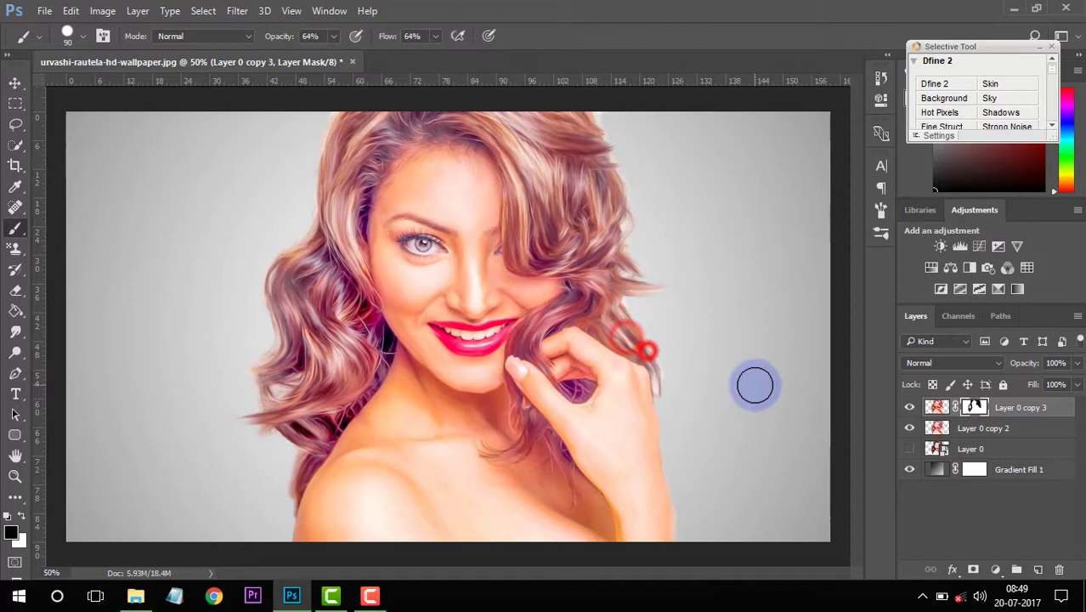
Compare the layer's effect, then paint and erase the mask along the shoulder area
{"action": "left_click", "coordinate": [909, 408]}
{"action": "left_click", "coordinate": [908, 408]}
{"action": "left_click", "coordinate": [909, 408]}
{"action": "left_click", "coordinate": [908, 408]}
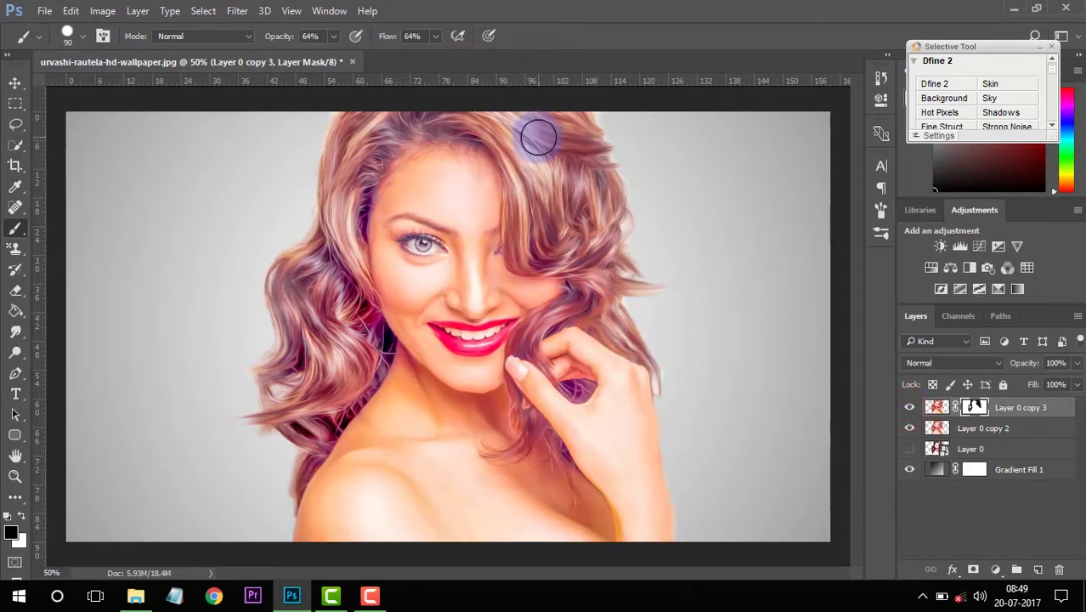
{"action": "left_click", "coordinate": [630, 505]}
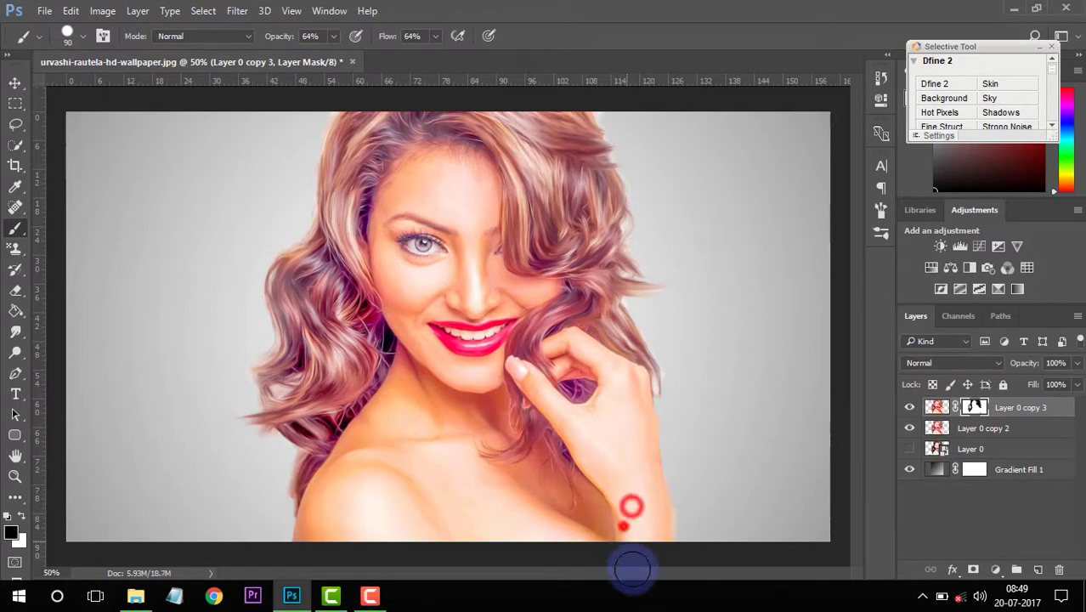
{"action": "left_click", "coordinate": [410, 540]}
{"action": "left_click", "coordinate": [542, 546]}
{"action": "left_click", "coordinate": [298, 541]}
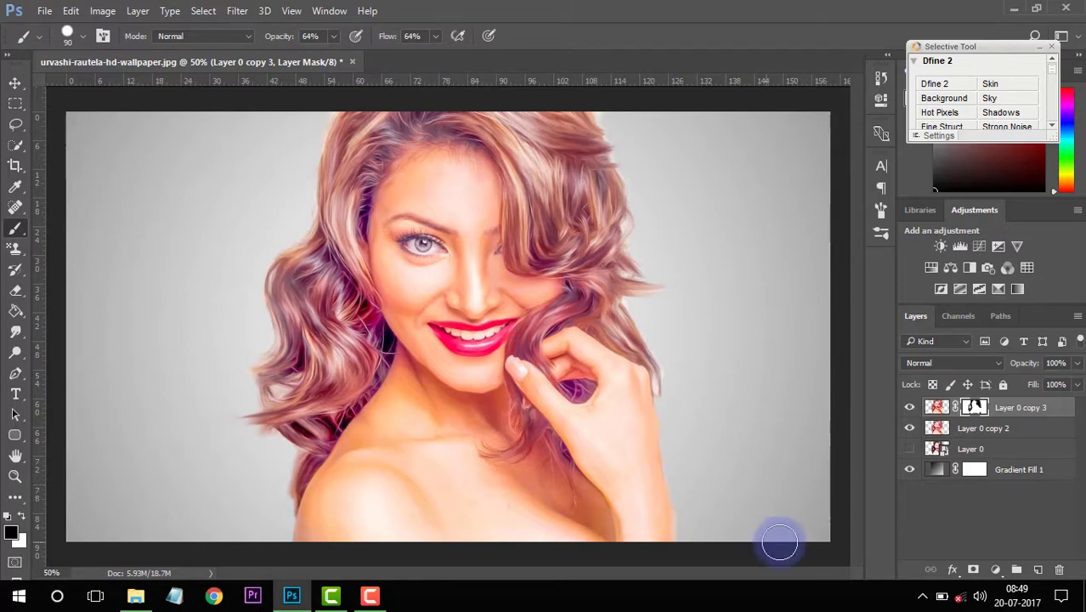
{"action": "left_click", "coordinate": [17, 291]}
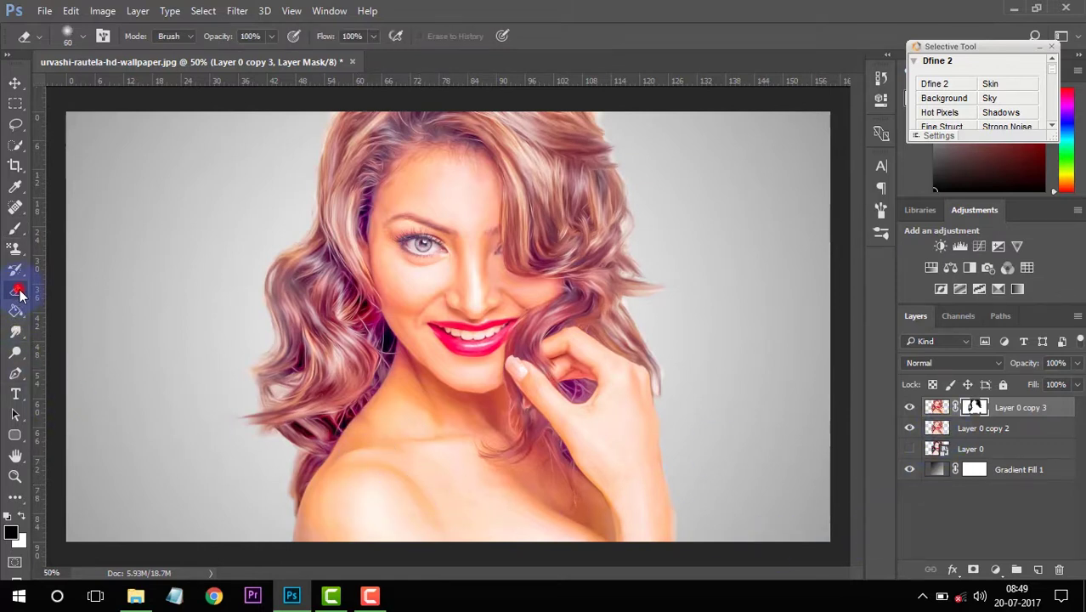
{"action": "left_click", "coordinate": [345, 548]}
{"action": "left_click", "coordinate": [413, 550]}
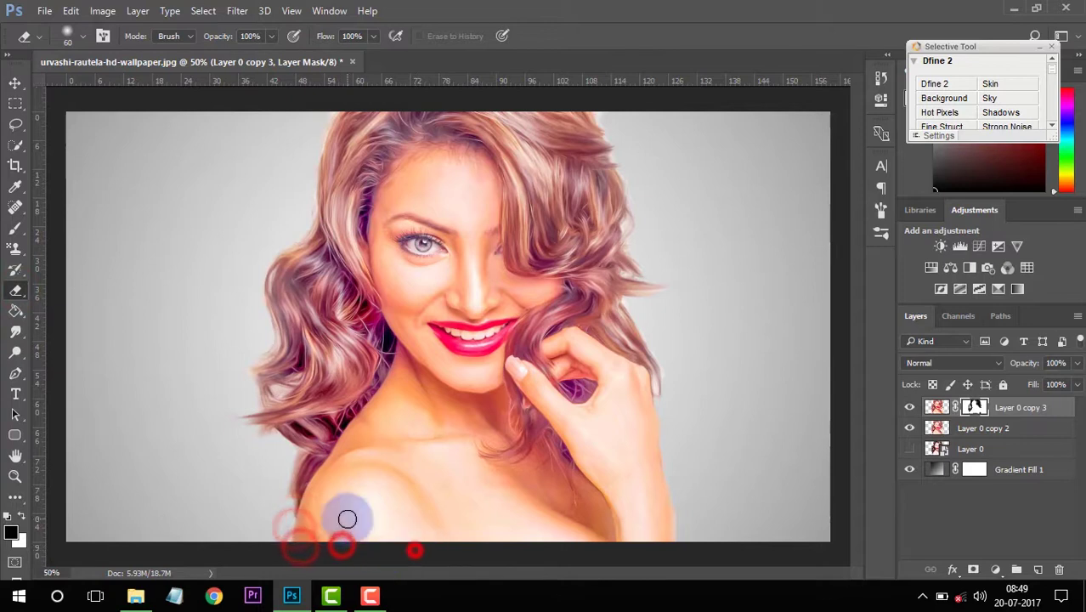
Lower brush opacity to 28% and erase mask paint along the forehead hairline
{"action": "right_click", "coordinate": [20, 225]}
{"action": "left_click", "coordinate": [75, 220]}
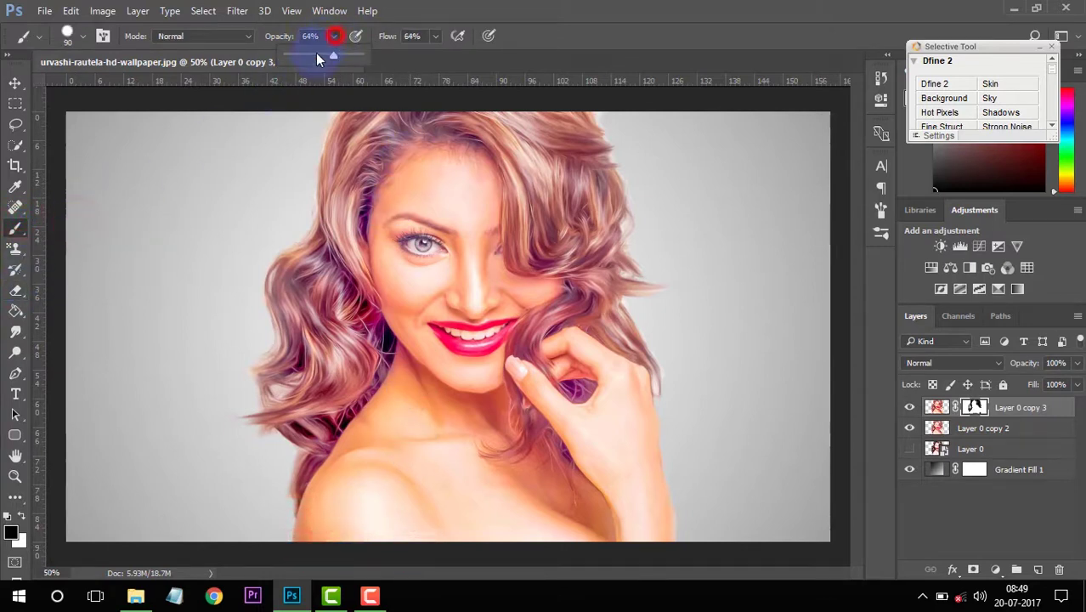
{"action": "left_click", "coordinate": [308, 56]}
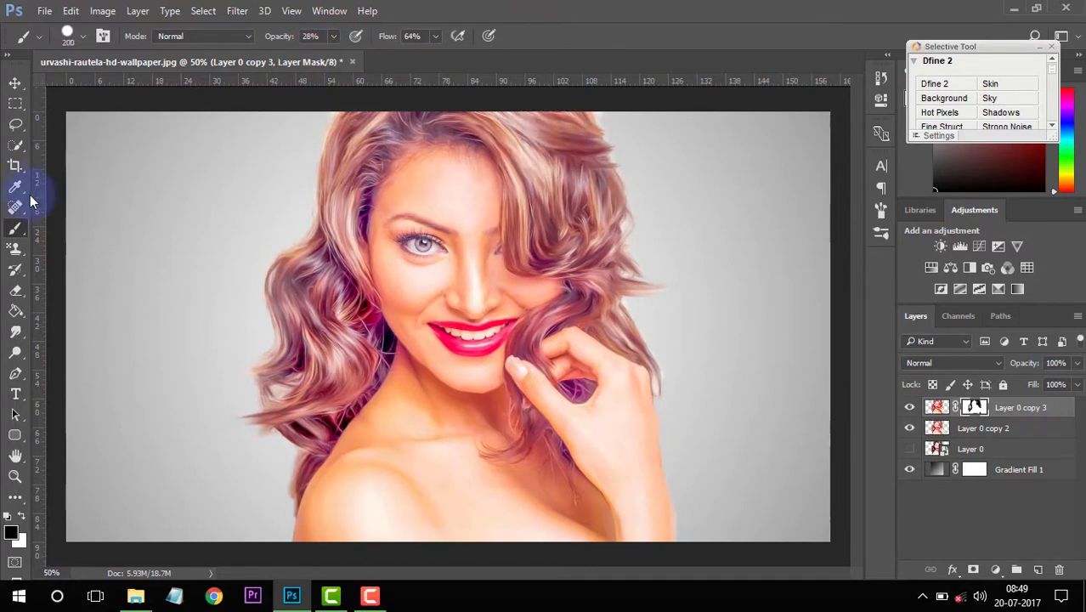
{"action": "left_click", "coordinate": [17, 292]}
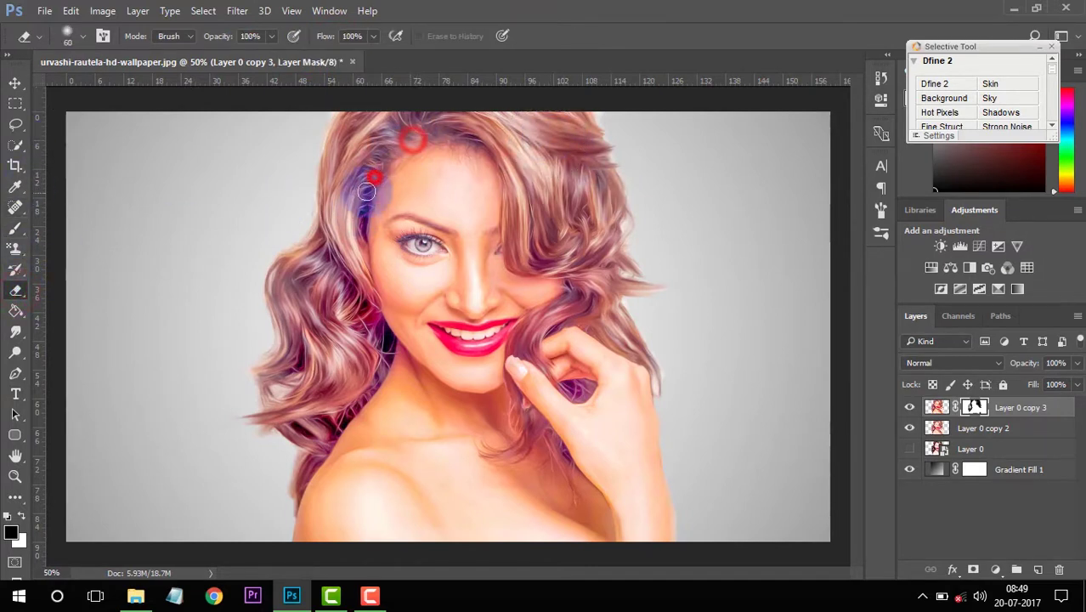
{"action": "left_click_drag", "start_coordinate": [366, 191], "coordinate": [376, 157]}
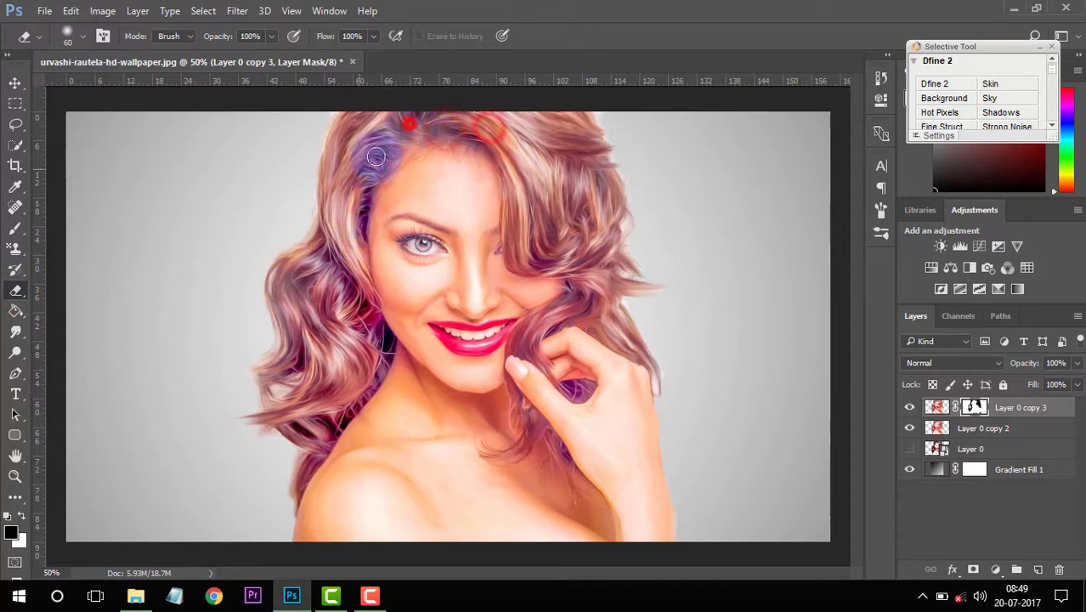
{"action": "left_click", "coordinate": [351, 210]}
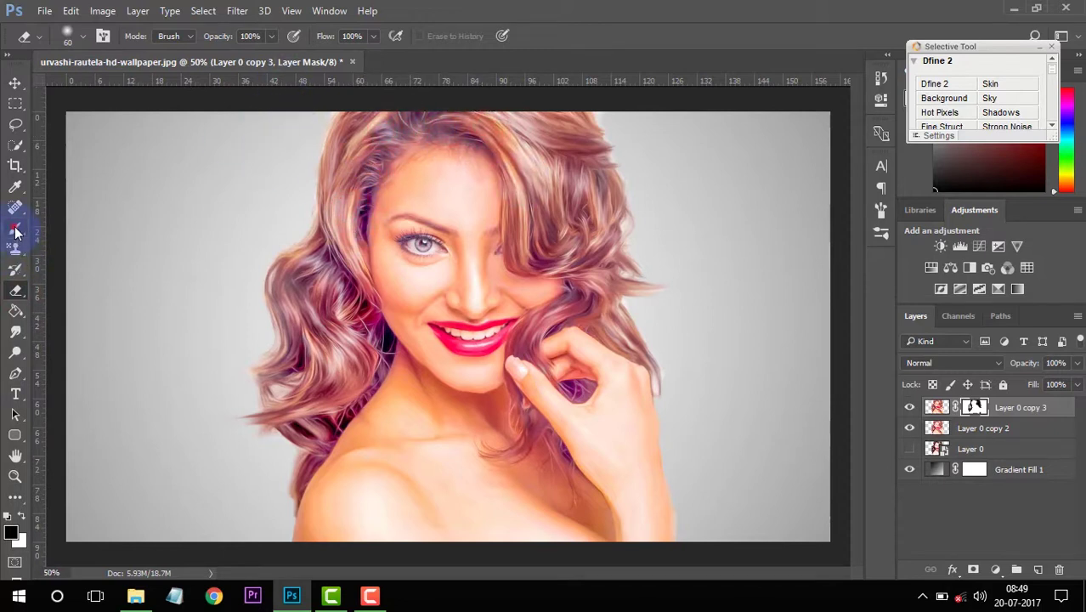
Paint soft 28% mask strokes over the side and top hair
{"action": "left_click_drag", "start_coordinate": [15, 231], "coordinate": [72, 225]}
{"action": "left_click", "coordinate": [345, 128]}
{"action": "left_click", "coordinate": [312, 209]}
{"action": "left_click", "coordinate": [305, 276]}
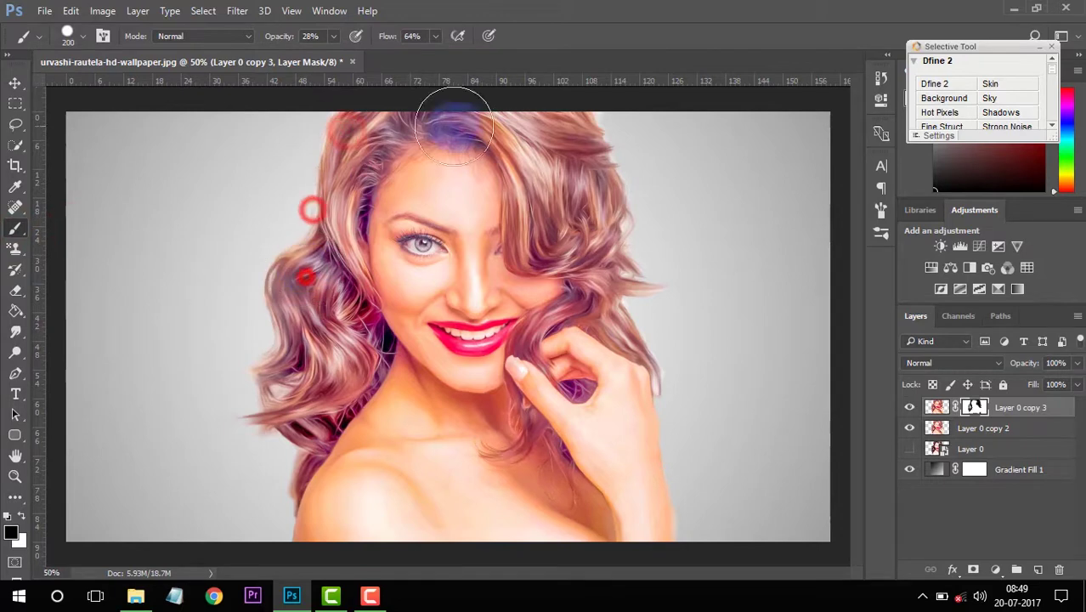
{"action": "left_click", "coordinate": [504, 105]}
{"action": "left_click_drag", "start_coordinate": [578, 158], "coordinate": [587, 217]}
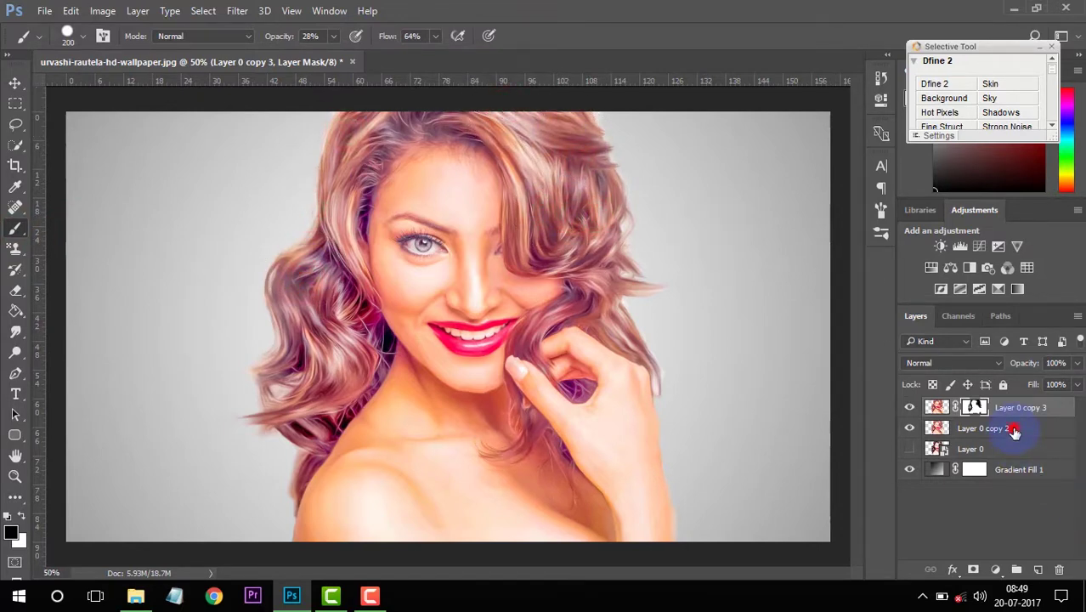
Select Layer 0 copy 2 with Layer 0 copy 3 and convert both into one smart object
{"action": "left_click", "coordinate": [1014, 432]}
{"action": "right_click", "coordinate": [1012, 430]}
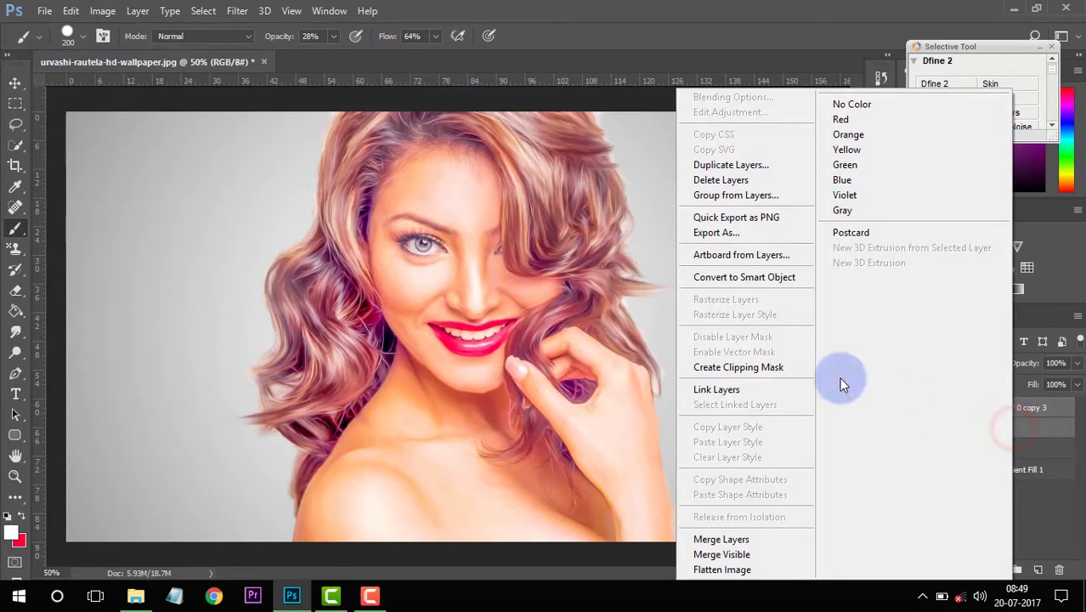
{"action": "left_click", "coordinate": [745, 277]}
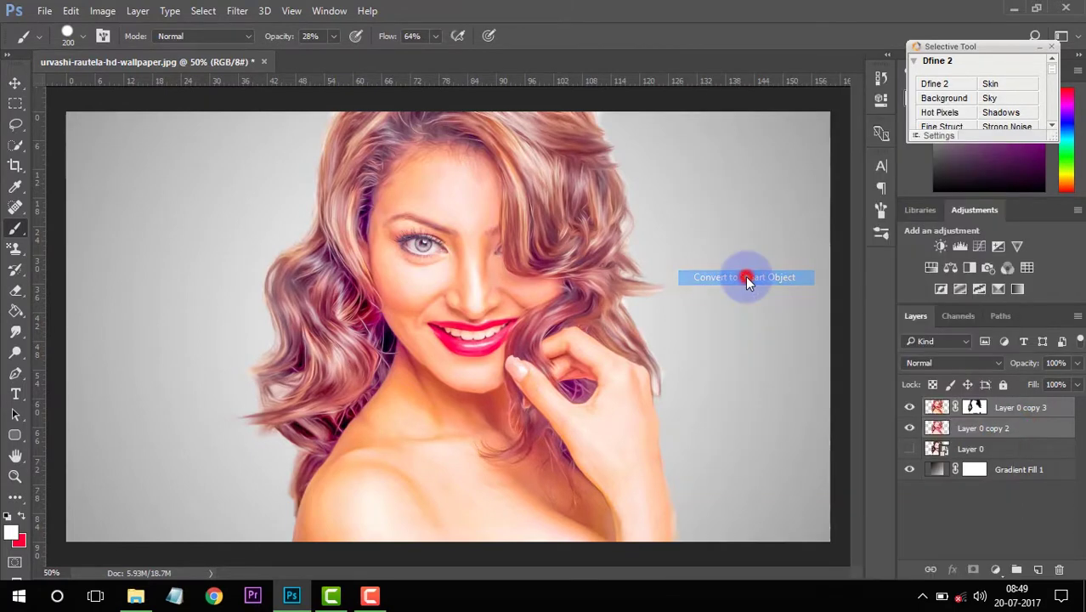
{"action": "left_click_drag", "start_coordinate": [402, 340], "coordinate": [373, 205]}
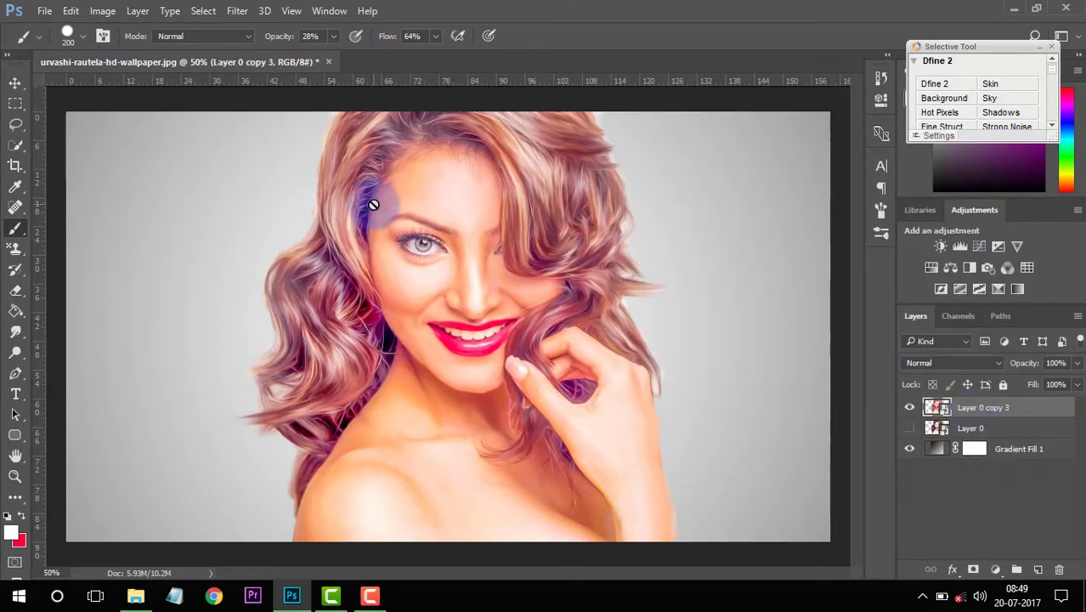
{"action": "left_click", "coordinate": [109, 111]}
Place the 240_F_122553529 watercolor from STOCK > Abstract watercolor as an embedded layer
{"action": "left_click", "coordinate": [45, 11]}
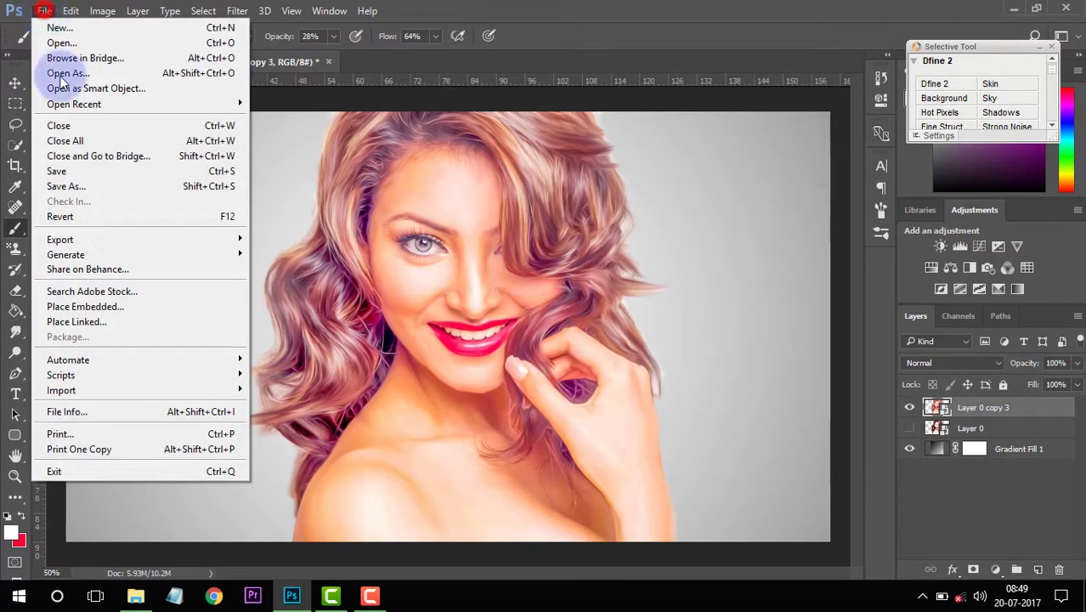
{"action": "left_click", "coordinate": [90, 304]}
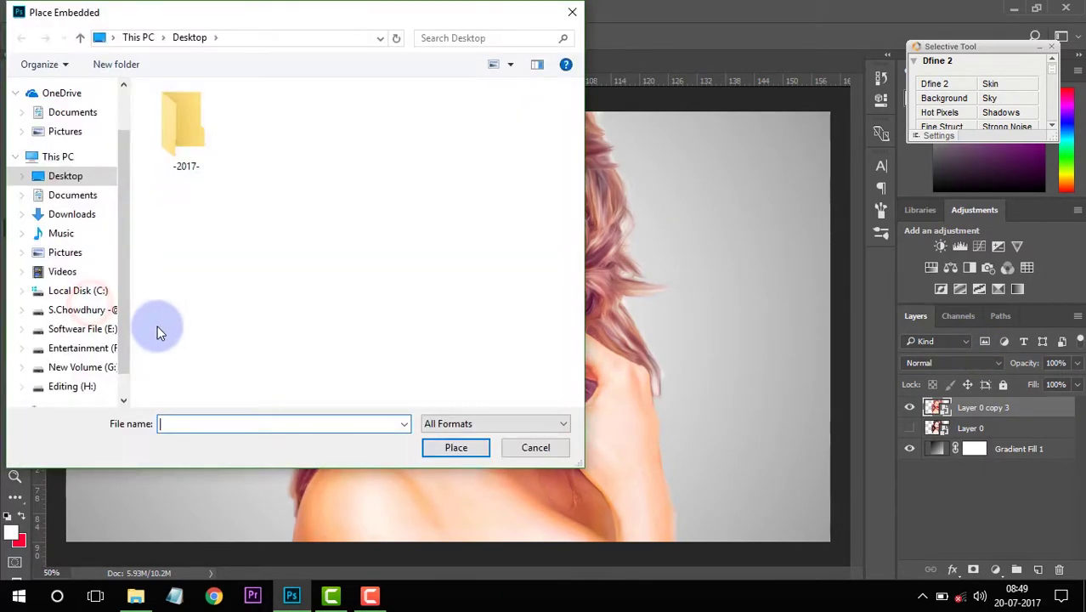
{"action": "left_click", "coordinate": [73, 387]}
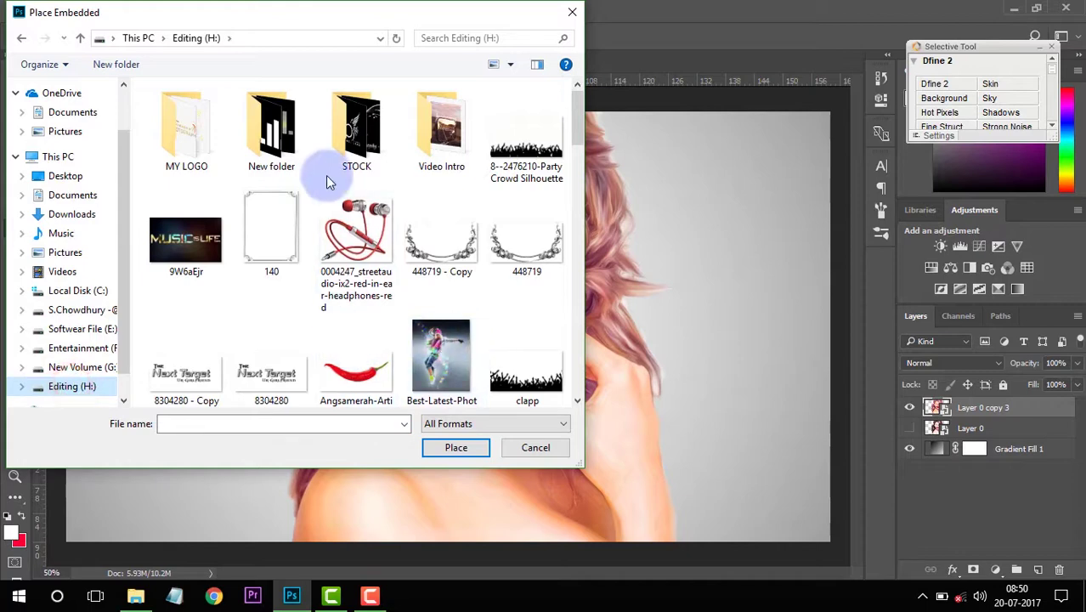
{"action": "double_click", "coordinate": [356, 137]}
{"action": "double_click", "coordinate": [210, 151]}
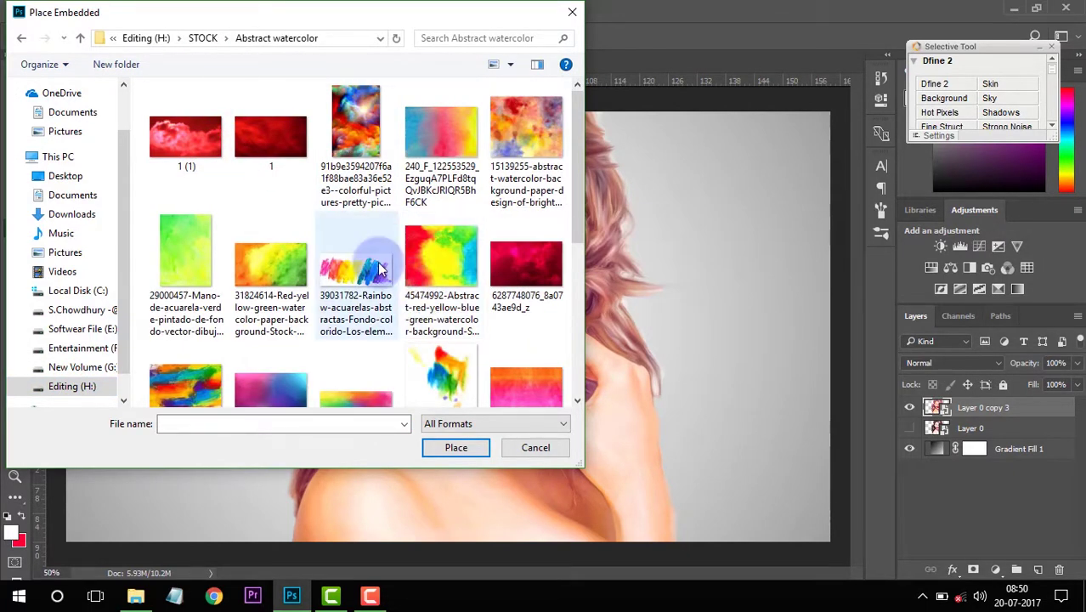
{"action": "scroll", "coordinate": [400, 297], "scroll_direction": "down", "scroll_amount": 2}
{"action": "left_click", "coordinate": [362, 331]}
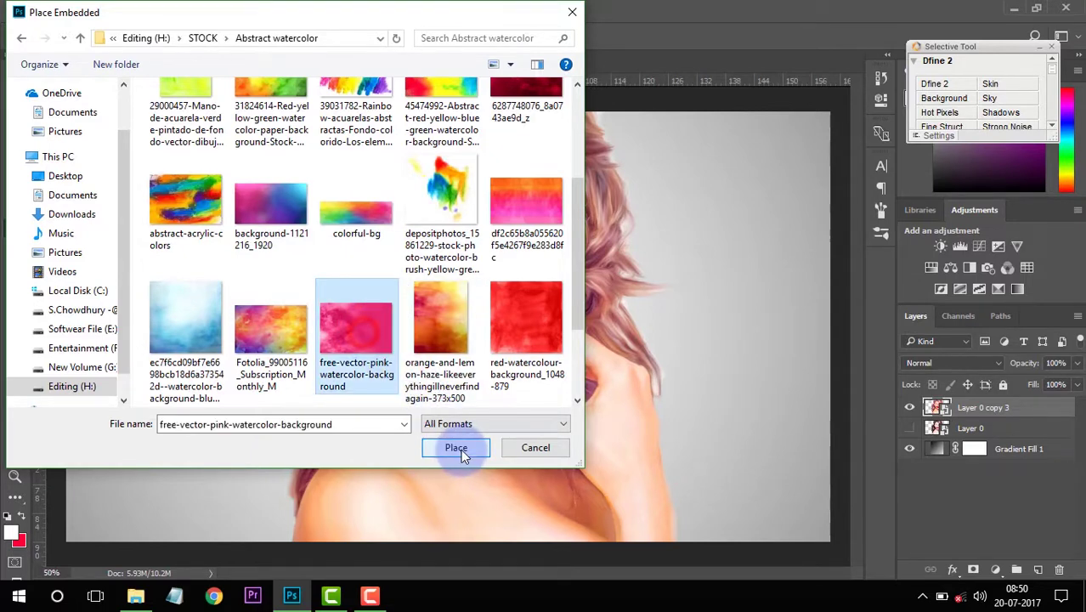
{"action": "scroll", "coordinate": [421, 284], "scroll_direction": "up", "scroll_amount": 3}
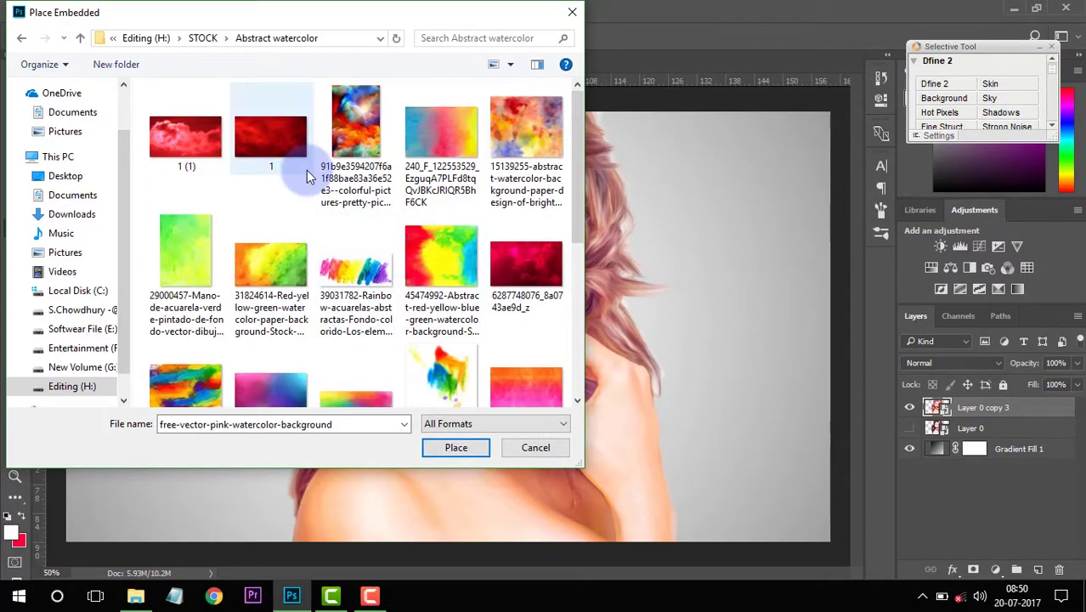
{"action": "left_click", "coordinate": [441, 141]}
{"action": "left_click", "coordinate": [455, 448]}
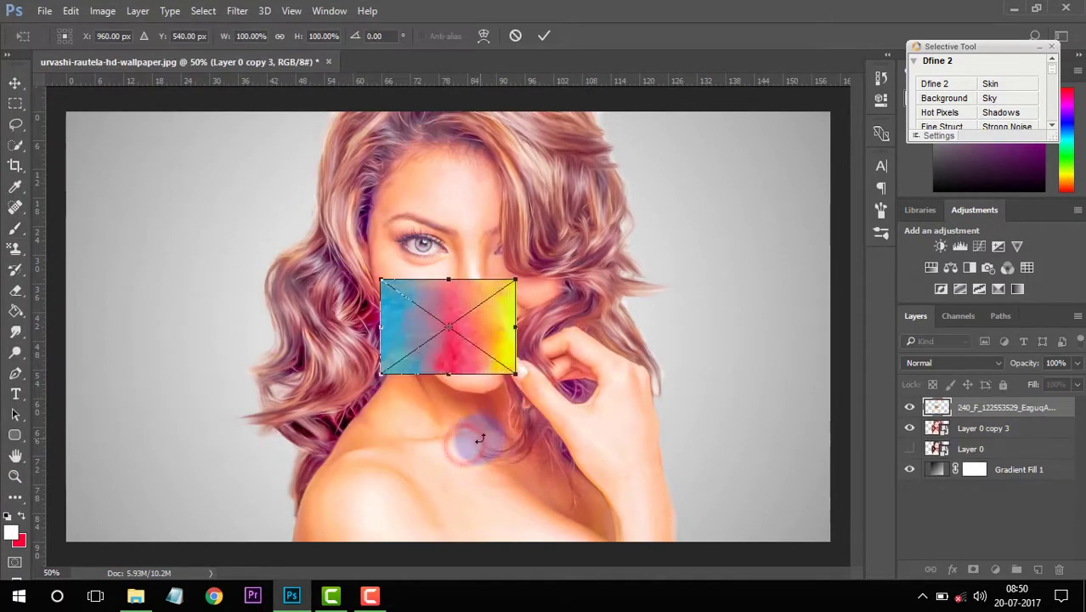
Scale the watercolor image to fill the canvas and set its blend mode to Color
{"action": "left_click_drag", "start_coordinate": [518, 375], "coordinate": [850, 576]}
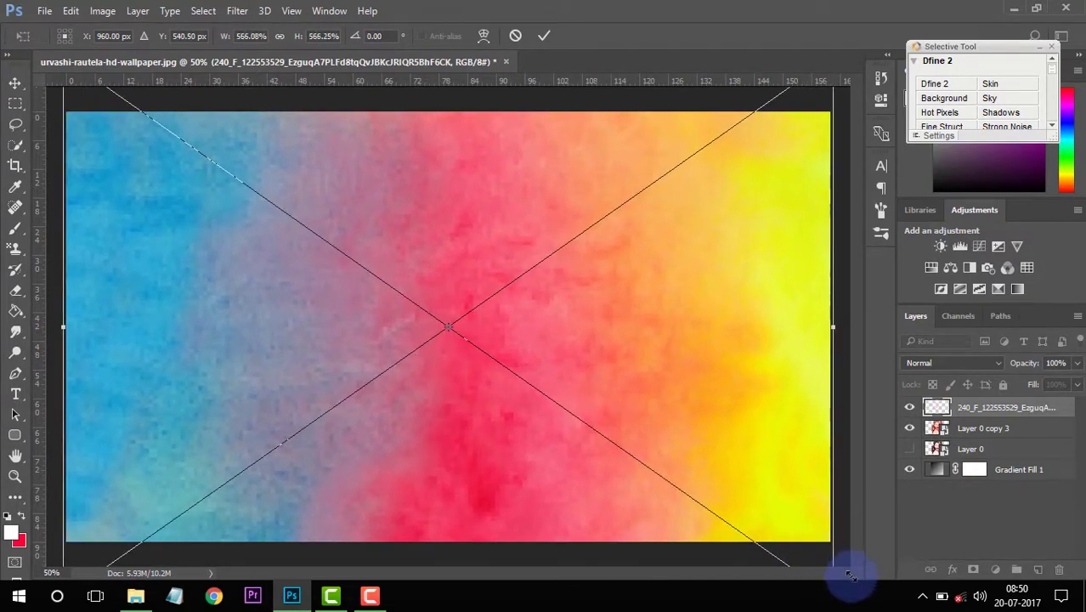
{"action": "left_click", "coordinate": [543, 36]}
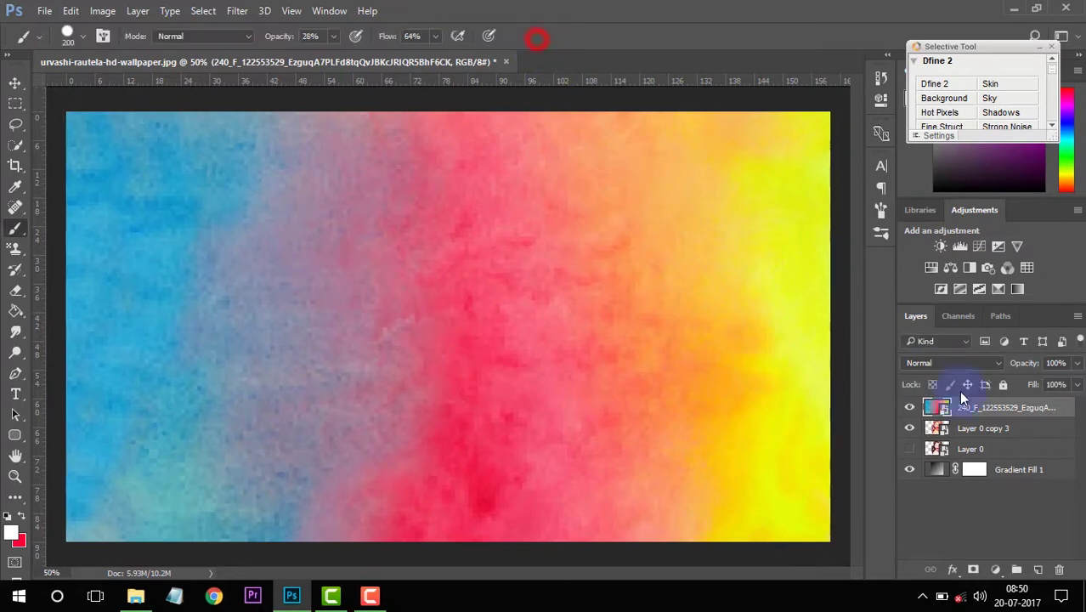
{"action": "left_click", "coordinate": [965, 364]}
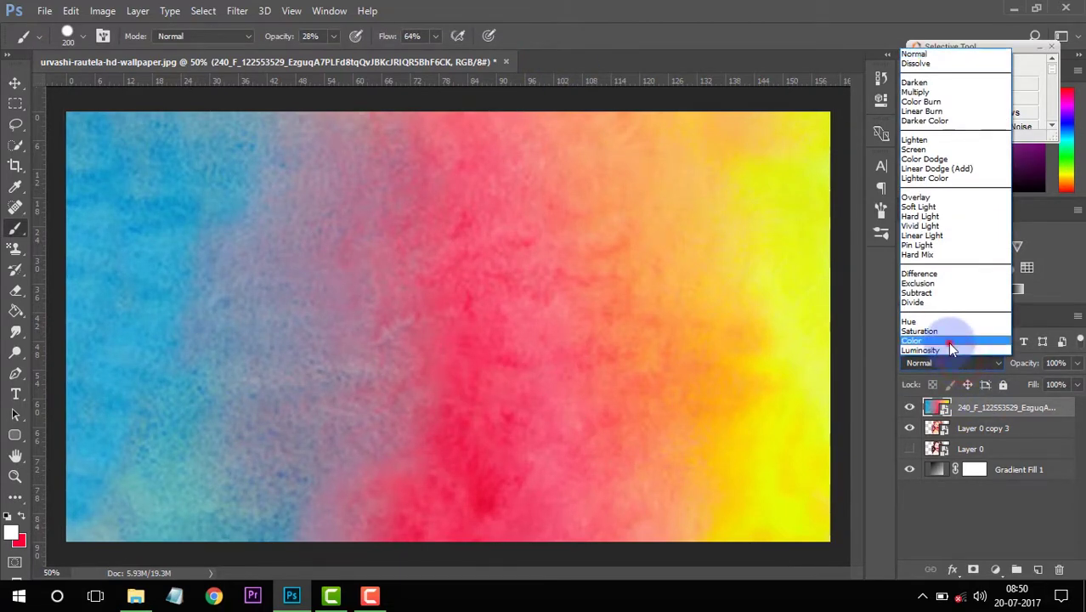
{"action": "left_click", "coordinate": [949, 341]}
Shift the watercolor layer left, enlarge it past the canvas edges and rotate it slightly
{"action": "key", "text": "ctrl+minus"}
{"action": "key", "text": "ctrl+t"}
{"action": "mouse_move", "coordinate": [665, 367]}
{"action": "left_mouse_down"}
{"action": "mouse_move", "coordinate": [562, 358]}
{"action": "mouse_move", "coordinate": [597, 347]}
{"action": "left_mouse_up"}
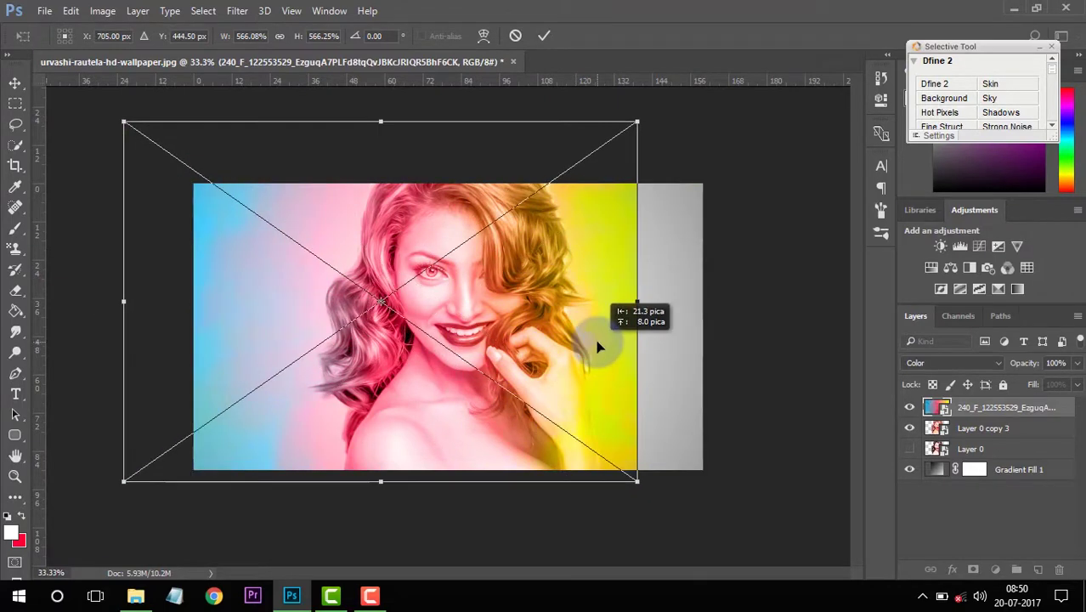
{"action": "left_click_drag", "start_coordinate": [635, 480], "coordinate": [706, 476]}
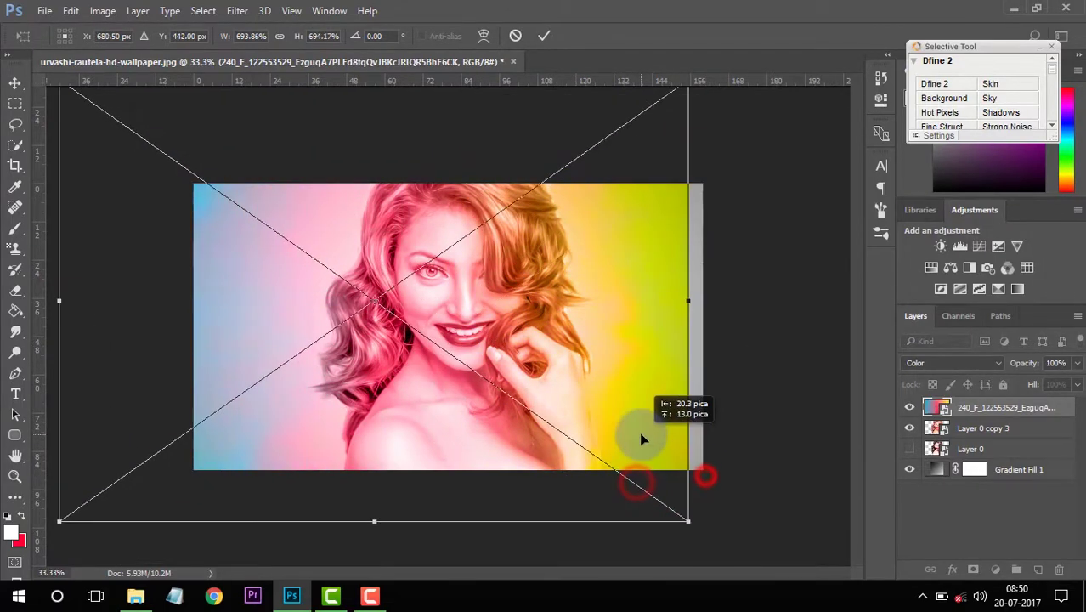
{"action": "left_click_drag", "start_coordinate": [702, 521], "coordinate": [770, 530]}
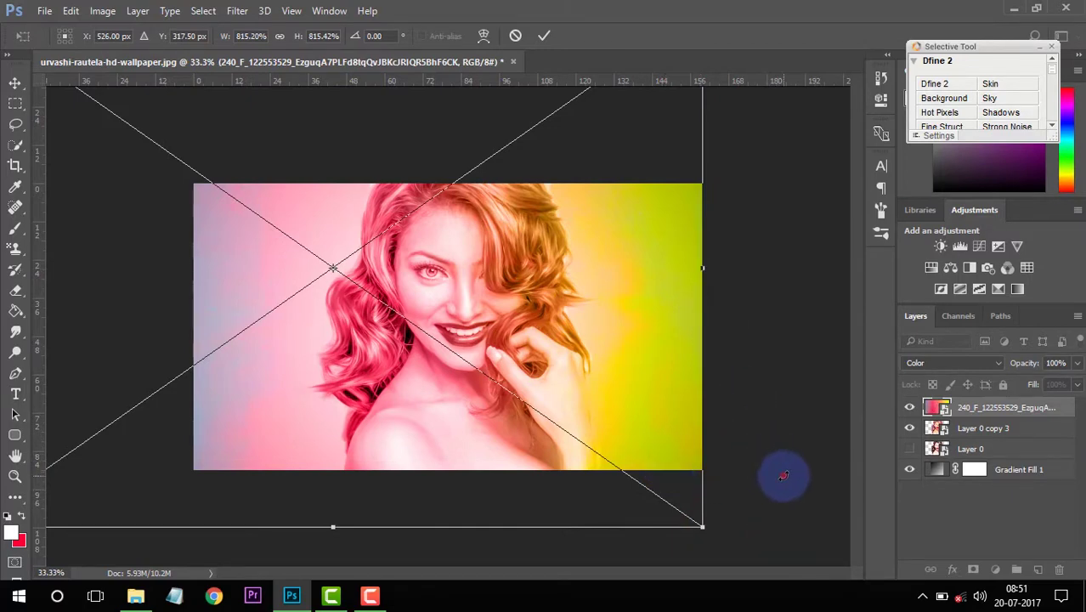
{"action": "left_click_drag", "start_coordinate": [780, 468], "coordinate": [784, 477]}
{"action": "left_click", "coordinate": [543, 37]}
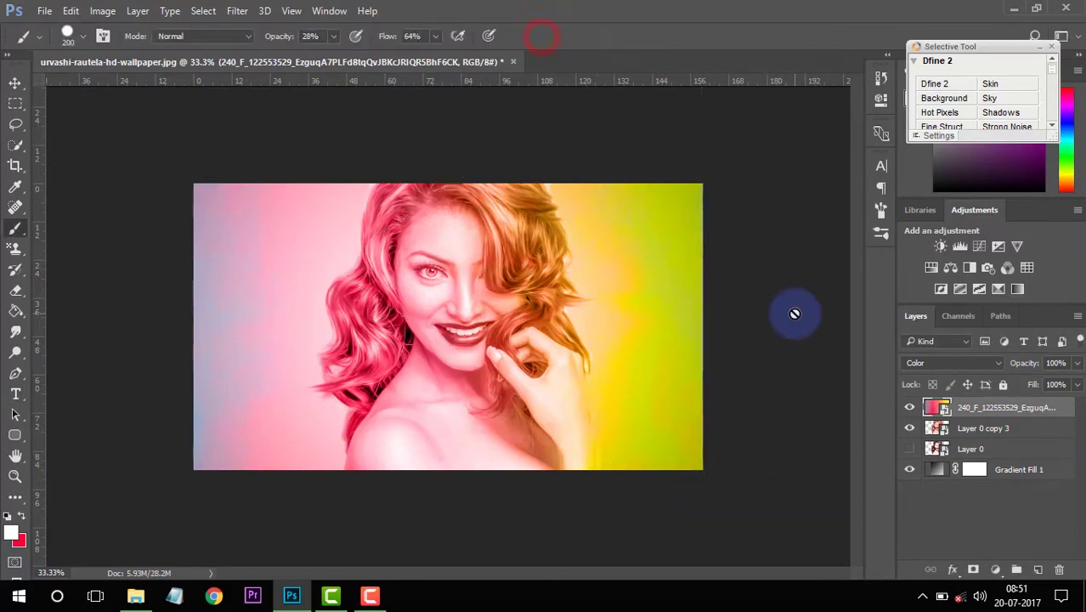
{"action": "key", "text": "ctrl+plus"}
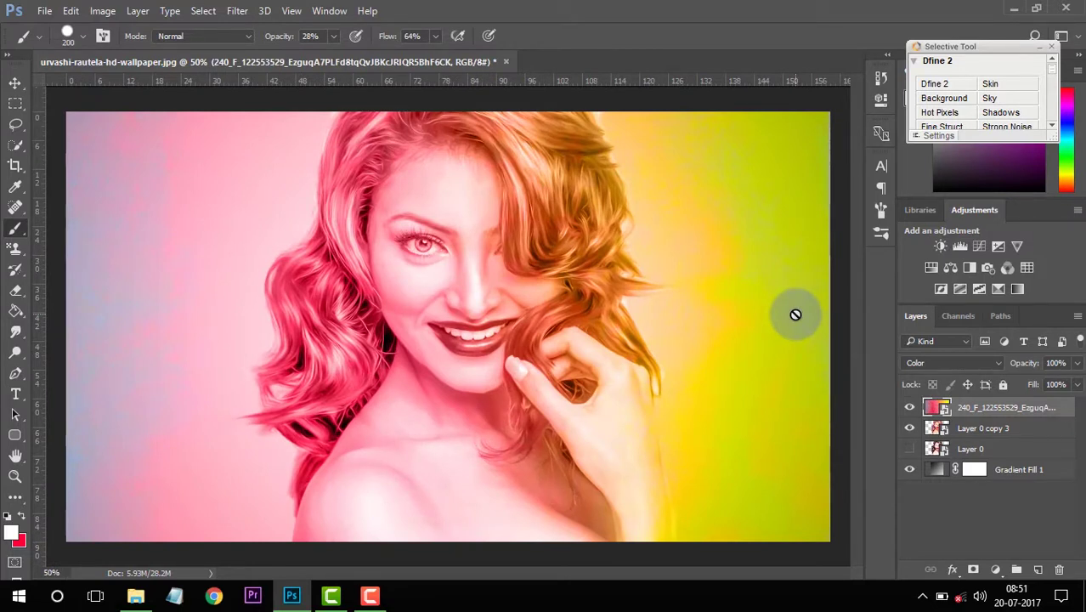
Add a layer mask to the watercolor layer and paint it black over the forehead and shoulder
{"action": "left_click", "coordinate": [973, 570]}
{"action": "left_click_drag", "start_coordinate": [431, 189], "coordinate": [431, 285]}
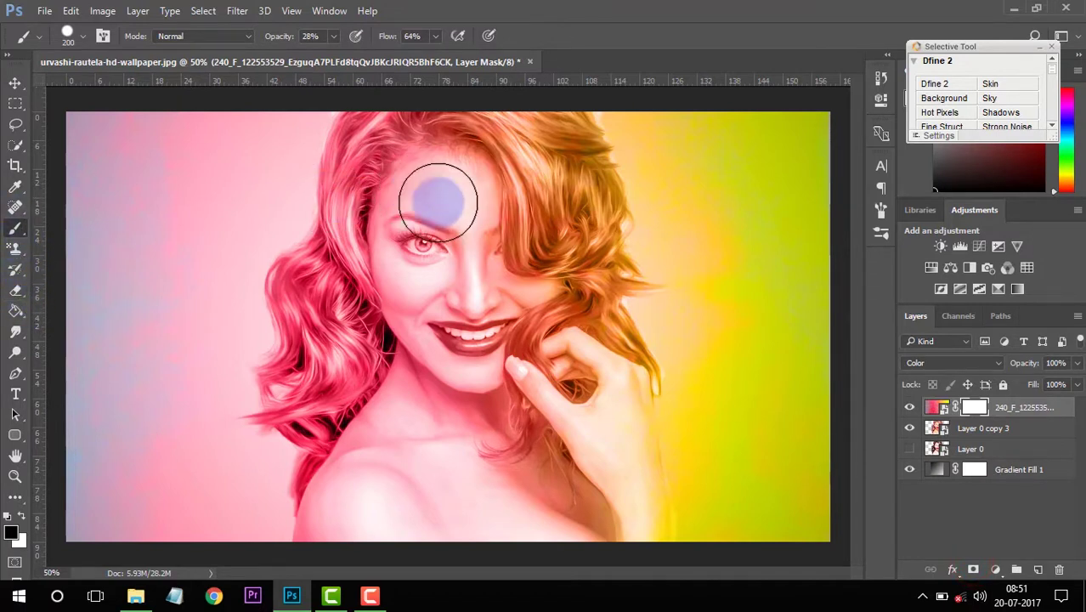
{"action": "key", "text": "bracketleft"}
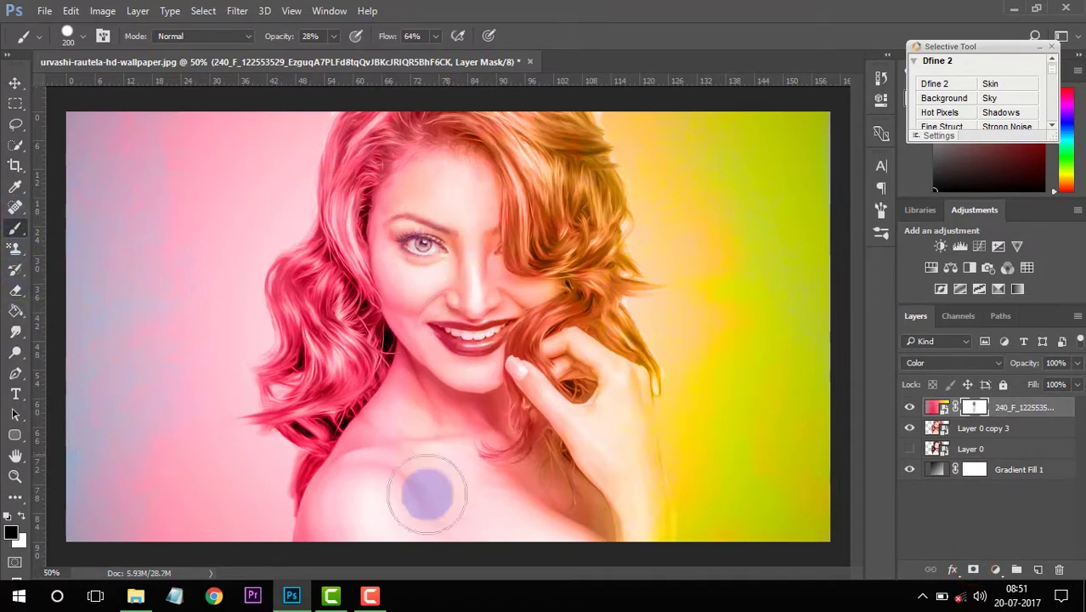
{"action": "left_click_drag", "start_coordinate": [334, 35], "coordinate": [355, 59]}
{"action": "mouse_move", "coordinate": [440, 515]}
{"action": "left_mouse_down"}
{"action": "mouse_move", "coordinate": [641, 528]}
{"action": "mouse_move", "coordinate": [553, 343]}
{"action": "mouse_move", "coordinate": [628, 367]}
{"action": "mouse_move", "coordinate": [617, 378]}
{"action": "mouse_move", "coordinate": [625, 374]}
{"action": "mouse_move", "coordinate": [618, 510]}
{"action": "mouse_move", "coordinate": [352, 448]}
{"action": "mouse_move", "coordinate": [395, 396]}
{"action": "mouse_move", "coordinate": [380, 417]}
{"action": "mouse_move", "coordinate": [553, 487]}
{"action": "mouse_move", "coordinate": [376, 437]}
{"action": "mouse_move", "coordinate": [472, 194]}
{"action": "mouse_move", "coordinate": [440, 351]}
{"action": "mouse_move", "coordinate": [449, 383]}
{"action": "mouse_move", "coordinate": [395, 253]}
{"action": "mouse_move", "coordinate": [461, 202]}
{"action": "mouse_move", "coordinate": [501, 293]}
{"action": "mouse_move", "coordinate": [521, 287]}
{"action": "mouse_move", "coordinate": [443, 301]}
{"action": "mouse_move", "coordinate": [475, 176]}
{"action": "mouse_move", "coordinate": [478, 243]}
{"action": "mouse_move", "coordinate": [418, 175]}
{"action": "mouse_move", "coordinate": [458, 157]}
{"action": "mouse_move", "coordinate": [469, 223]}
{"action": "mouse_move", "coordinate": [376, 202]}
{"action": "mouse_move", "coordinate": [403, 335]}
{"action": "mouse_move", "coordinate": [489, 249]}
{"action": "mouse_move", "coordinate": [381, 115]}
{"action": "left_mouse_up"}
Mask the tint from shoulder up to cheek and off the upper-right background
{"action": "key", "text": "bracketleft"}
{"action": "key", "text": "bracketleft"}
{"action": "key", "text": "bracketleft"}
{"action": "key", "text": "bracketright"}
{"action": "key", "text": "bracketright"}
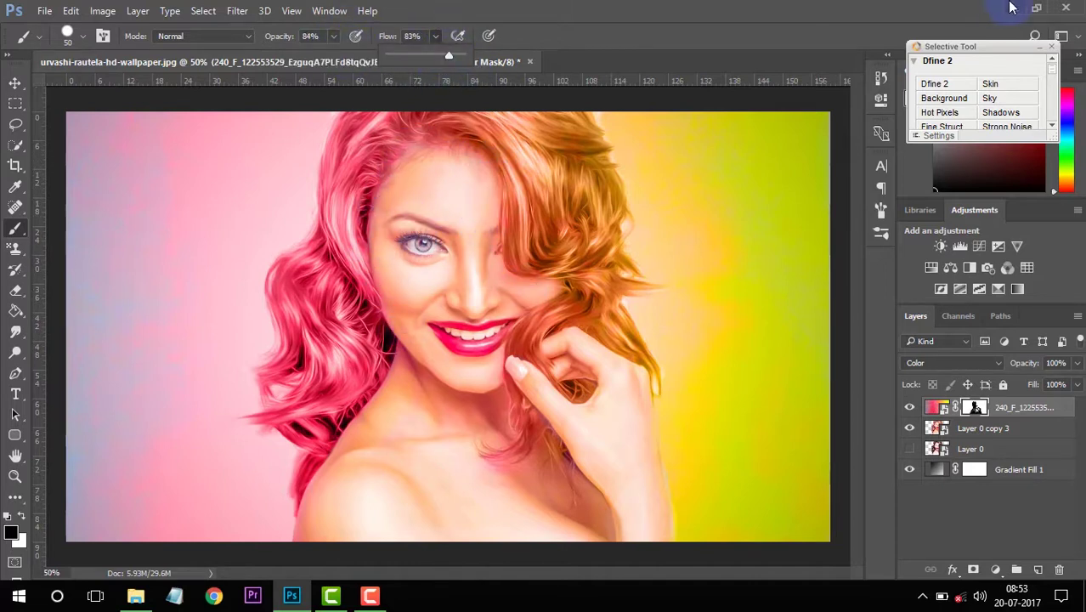
{"action": "mouse_move", "coordinate": [391, 495]}
{"action": "left_mouse_down"}
{"action": "mouse_move", "coordinate": [407, 424]}
{"action": "mouse_move", "coordinate": [400, 347]}
{"action": "mouse_move", "coordinate": [469, 340]}
{"action": "left_mouse_up"}
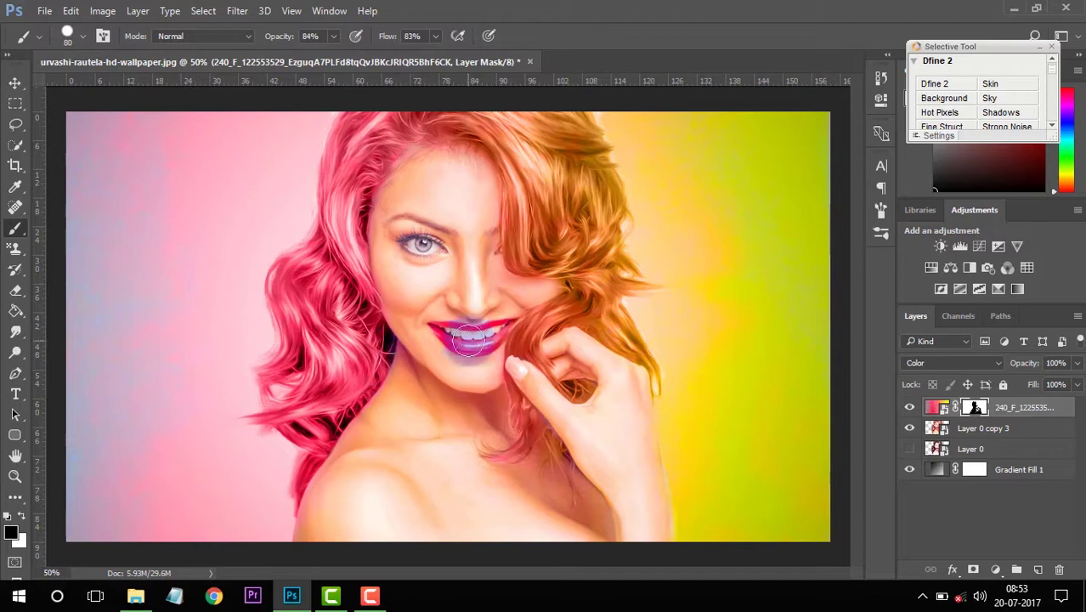
{"action": "mouse_move", "coordinate": [739, 247]}
{"action": "left_mouse_down"}
{"action": "mouse_move", "coordinate": [732, 153]}
{"action": "mouse_move", "coordinate": [816, 119]}
{"action": "mouse_move", "coordinate": [837, 477]}
{"action": "mouse_move", "coordinate": [800, 91]}
{"action": "mouse_move", "coordinate": [798, 509]}
{"action": "mouse_move", "coordinate": [724, 203]}
{"action": "mouse_move", "coordinate": [788, 153]}
{"action": "mouse_move", "coordinate": [808, 225]}
{"action": "mouse_move", "coordinate": [731, 211]}
{"action": "mouse_move", "coordinate": [763, 482]}
{"action": "mouse_move", "coordinate": [808, 524]}
{"action": "mouse_move", "coordinate": [691, 141]}
{"action": "mouse_move", "coordinate": [651, 121]}
{"action": "mouse_move", "coordinate": [707, 275]}
{"action": "mouse_move", "coordinate": [728, 380]}
{"action": "mouse_move", "coordinate": [739, 575]}
{"action": "mouse_move", "coordinate": [722, 475]}
{"action": "mouse_move", "coordinate": [776, 404]}
{"action": "mouse_move", "coordinate": [810, 214]}
{"action": "mouse_move", "coordinate": [783, 417]}
{"action": "mouse_move", "coordinate": [717, 167]}
{"action": "mouse_move", "coordinate": [687, 129]}
{"action": "left_mouse_up"}
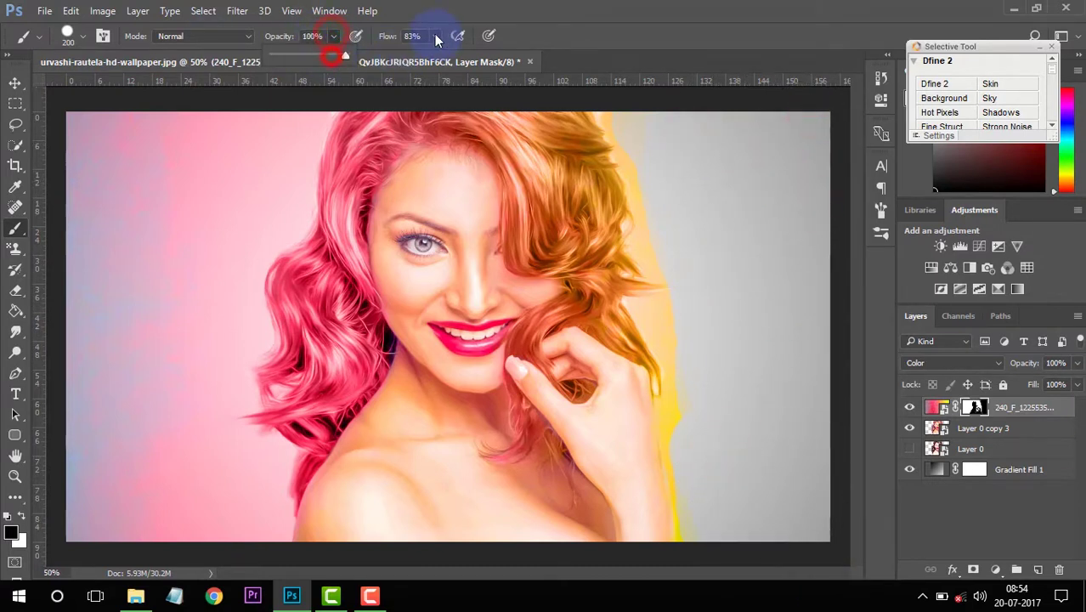
At 100% flow, mask the tint off the left, lower-left and right background
{"action": "left_click_drag", "start_coordinate": [435, 40], "coordinate": [460, 49]}
{"action": "mouse_move", "coordinate": [80, 109]}
{"action": "left_mouse_down"}
{"action": "mouse_move", "coordinate": [102, 262]}
{"action": "mouse_move", "coordinate": [106, 507]}
{"action": "mouse_move", "coordinate": [134, 108]}
{"action": "mouse_move", "coordinate": [255, 122]}
{"action": "mouse_move", "coordinate": [170, 364]}
{"action": "mouse_move", "coordinate": [206, 502]}
{"action": "mouse_move", "coordinate": [194, 496]}
{"action": "mouse_move", "coordinate": [199, 364]}
{"action": "mouse_move", "coordinate": [221, 253]}
{"action": "mouse_move", "coordinate": [272, 153]}
{"action": "mouse_move", "coordinate": [275, 96]}
{"action": "left_mouse_up"}
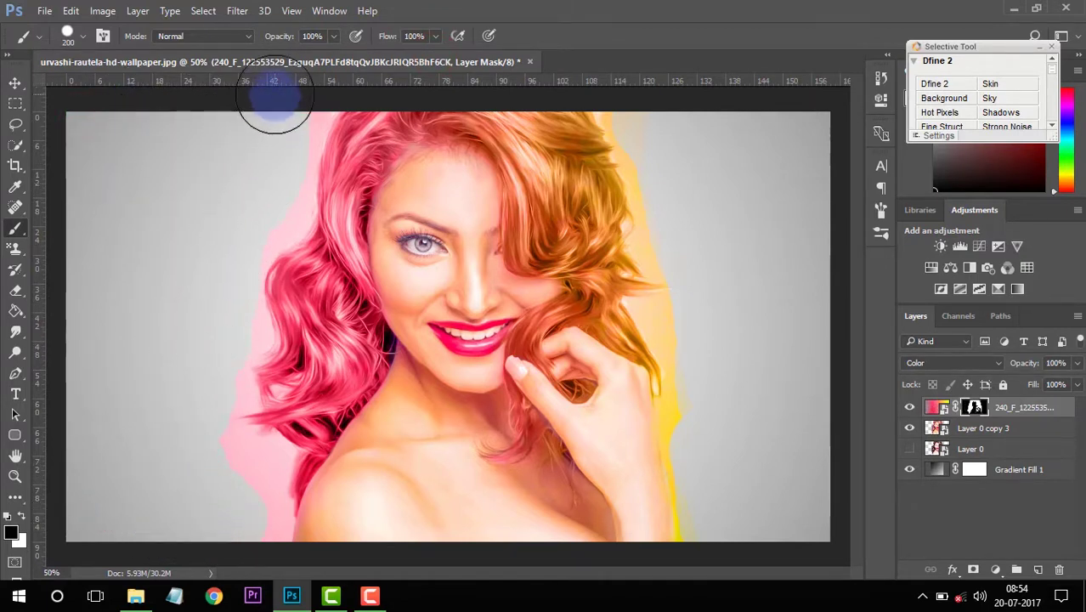
{"action": "left_click", "coordinate": [266, 204]}
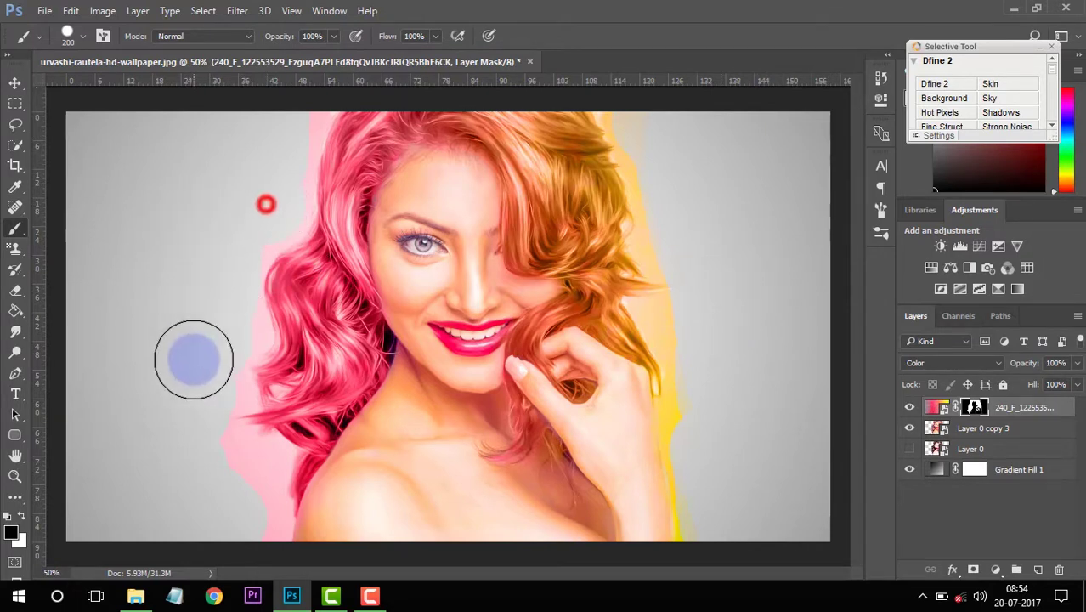
{"action": "left_click_drag", "start_coordinate": [218, 476], "coordinate": [237, 505]}
{"action": "left_click", "coordinate": [701, 337]}
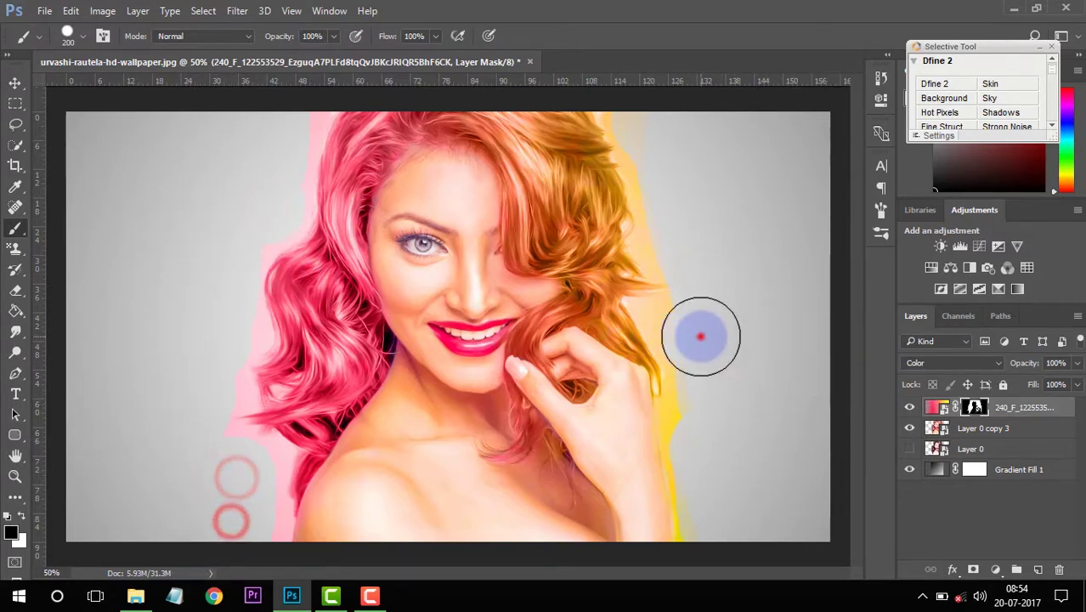
Lower the brush opacity slightly and set the flow to about 55%
{"action": "left_click_drag", "start_coordinate": [303, 53], "coordinate": [301, 56]}
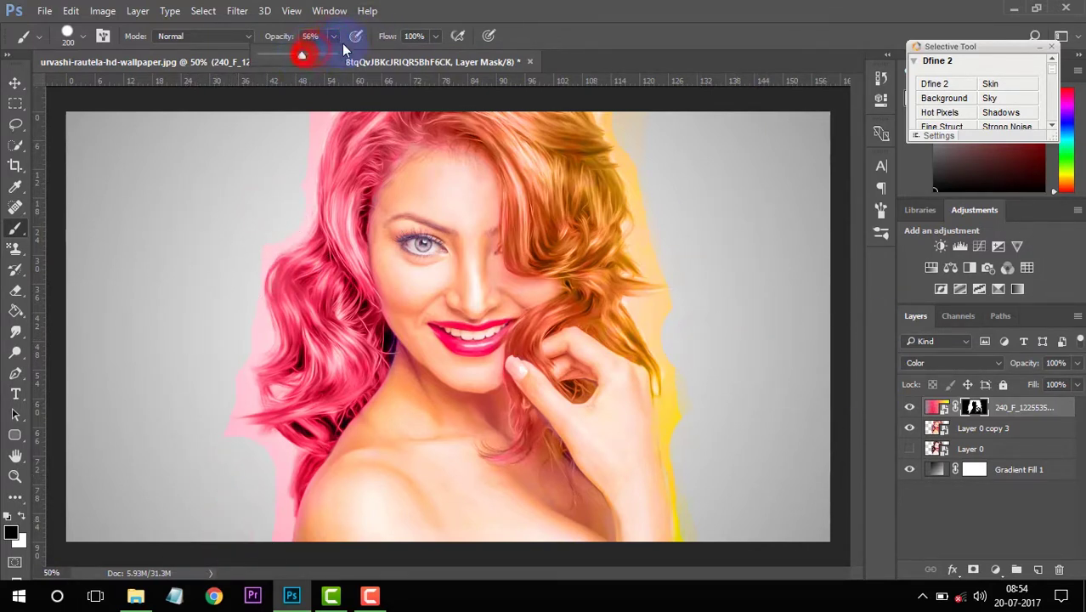
{"action": "left_click", "coordinate": [435, 36]}
{"action": "left_click_drag", "start_coordinate": [401, 59], "coordinate": [405, 59]}
At 100% zoom, paint out the hair colour spill along the right edge with a small brush
{"action": "key", "text": "ctrl+plus"}
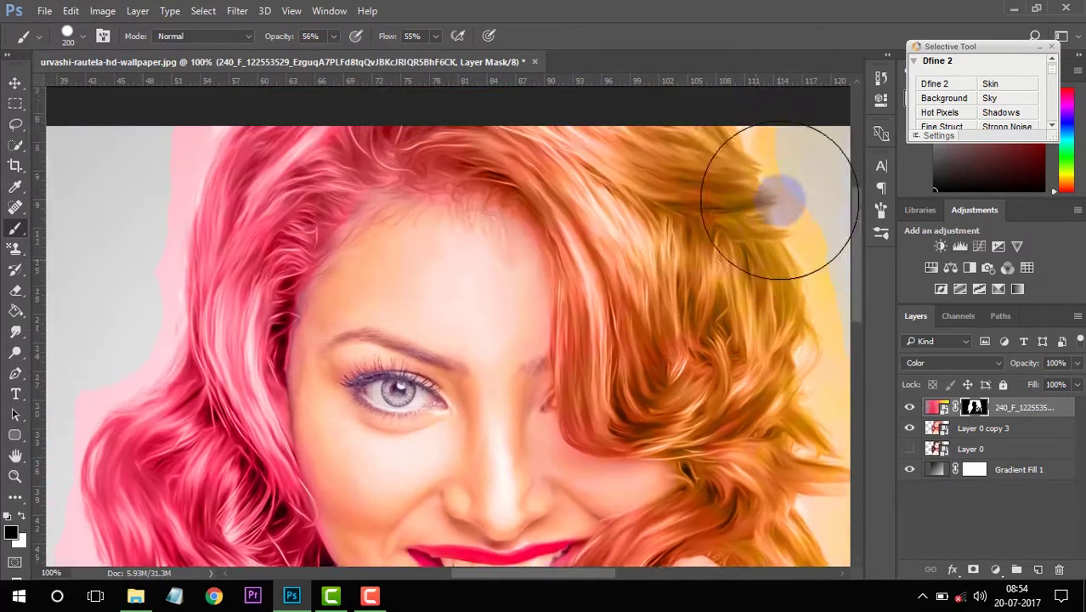
{"action": "scroll", "coordinate": [770, 205], "scroll_direction": "up", "scroll_amount": 2}
{"action": "key", "text": "bracketleft"}
{"action": "key", "text": "bracketleft"}
{"action": "key", "text": "bracketleft"}
{"action": "mouse_move", "coordinate": [826, 204]}
{"action": "left_mouse_down"}
{"action": "mouse_move", "coordinate": [802, 286]}
{"action": "mouse_move", "coordinate": [834, 369]}
{"action": "mouse_move", "coordinate": [623, 274]}
{"action": "left_mouse_up"}
{"action": "key", "text": "bracketleft"}
{"action": "key", "text": "bracketleft"}
{"action": "key", "text": "bracketleft"}
{"action": "key", "text": "bracketleft"}
{"action": "key", "text": "bracketleft"}
Remove the pink spill from the background left of the hair
{"action": "scroll", "coordinate": [658, 360], "scroll_direction": "down", "scroll_amount": 3}
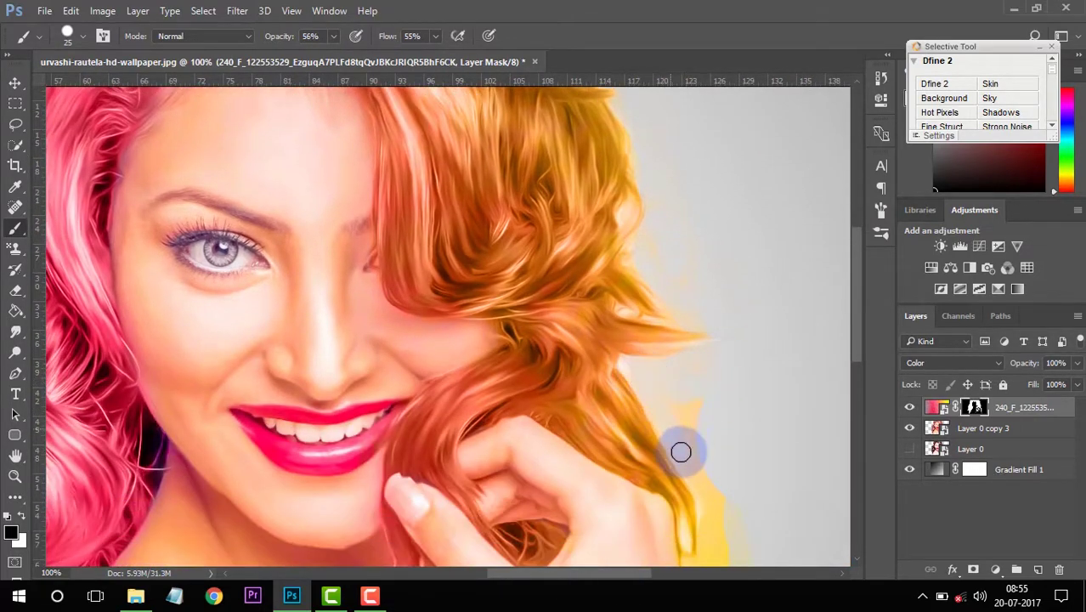
{"action": "left_click_drag", "start_coordinate": [712, 459], "coordinate": [714, 451]}
{"action": "scroll", "coordinate": [714, 425], "scroll_direction": "down", "scroll_amount": 2}
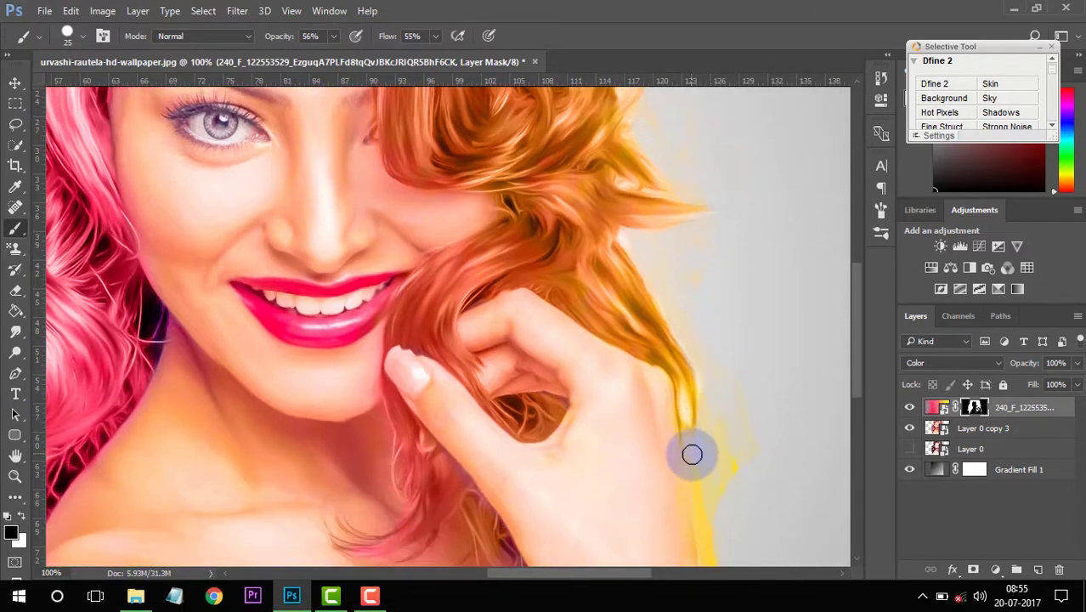
{"action": "scroll", "coordinate": [706, 434], "scroll_direction": "down", "scroll_amount": 2}
{"action": "scroll", "coordinate": [719, 451], "scroll_direction": "down", "scroll_amount": 1}
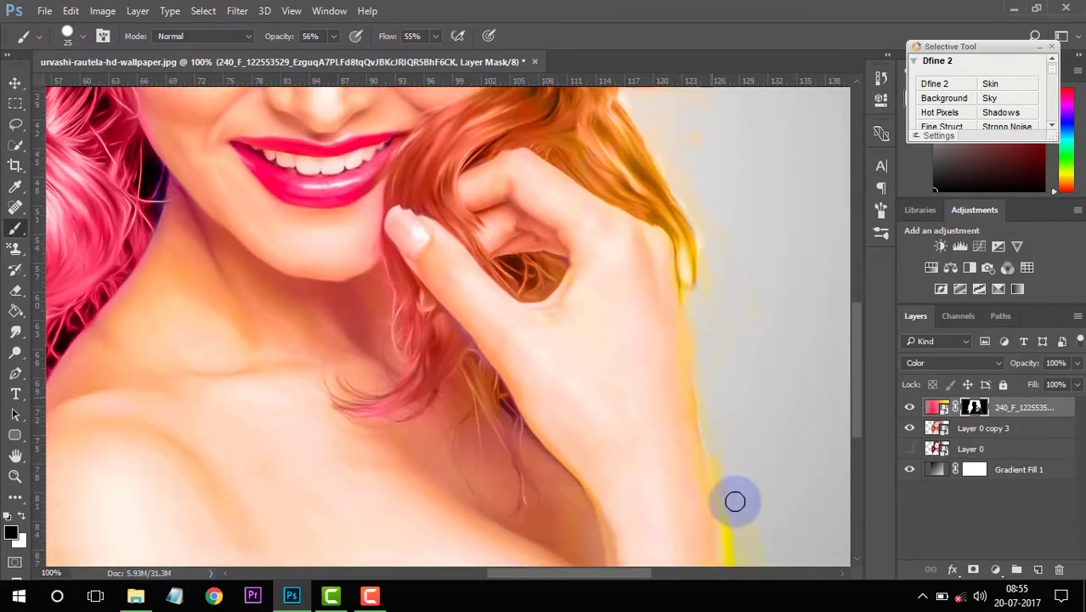
{"action": "scroll", "coordinate": [722, 476], "scroll_direction": "down", "scroll_amount": 2}
{"action": "scroll", "coordinate": [731, 519], "scroll_direction": "down", "scroll_amount": 1}
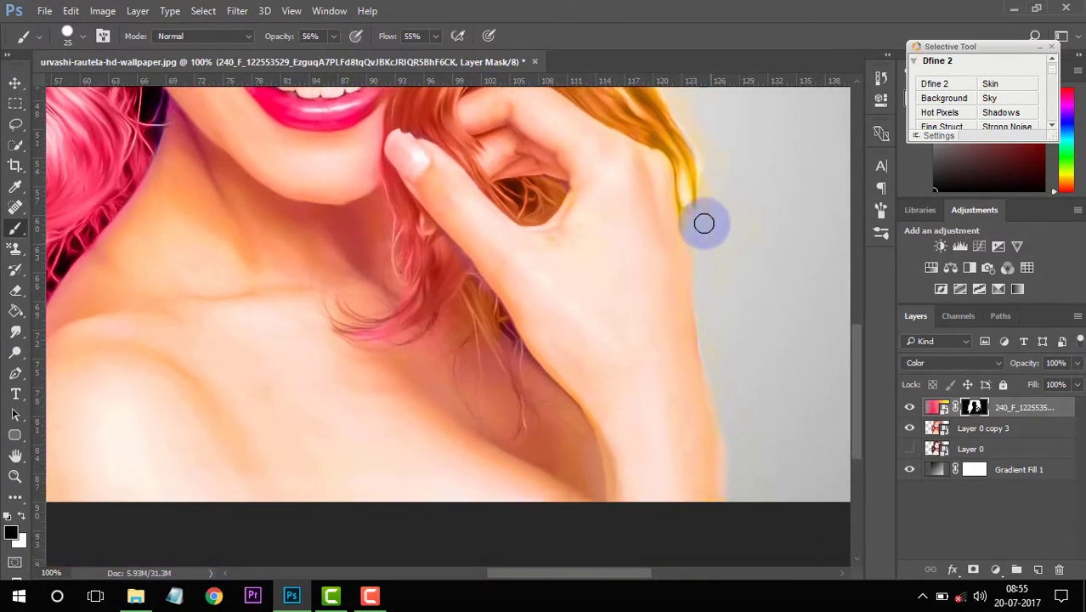
{"action": "left_click_drag", "start_coordinate": [857, 404], "coordinate": [859, 344]}
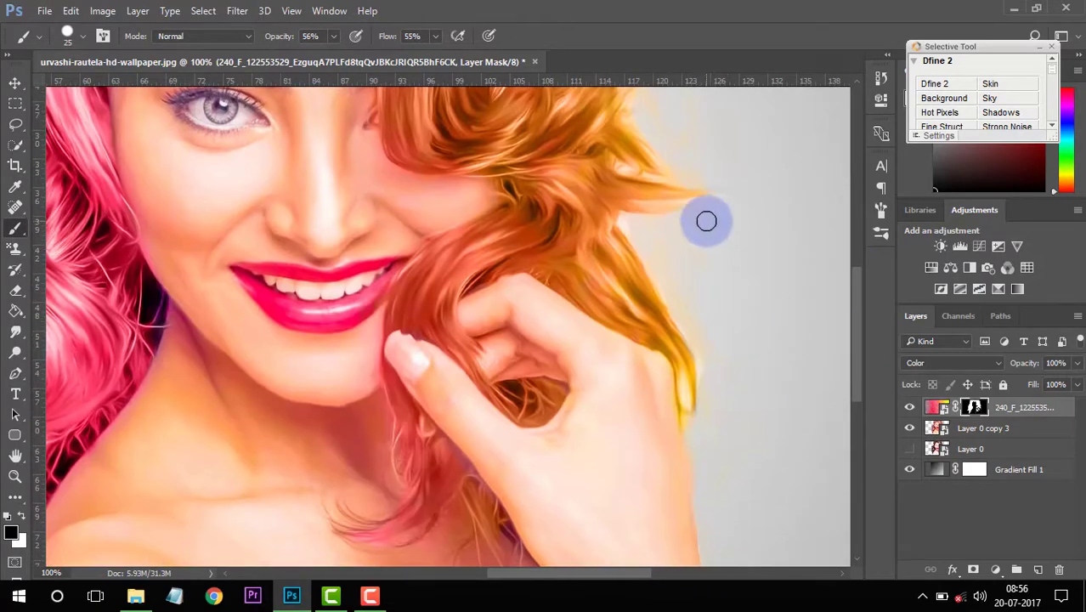
{"action": "scroll", "coordinate": [698, 340], "scroll_direction": "up", "scroll_amount": 4}
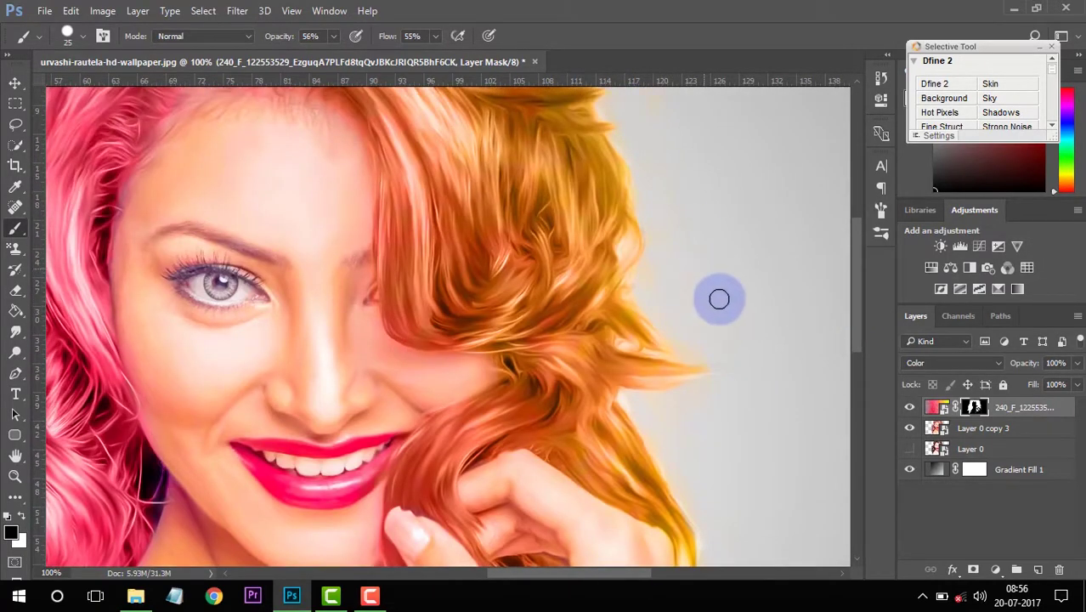
{"action": "scroll", "coordinate": [688, 289], "scroll_direction": "up", "scroll_amount": 2}
{"action": "left_click_drag", "start_coordinate": [574, 573], "coordinate": [502, 573]}
{"action": "left_click_drag", "start_coordinate": [374, 253], "coordinate": [277, 482]}
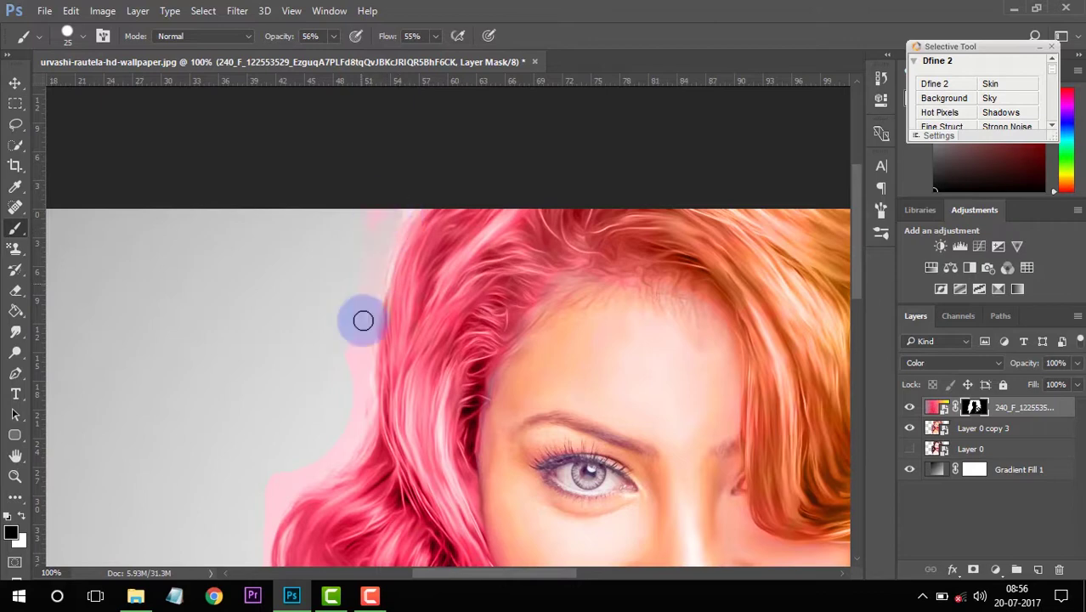
Scroll over the portrait to review the mask, then check the History list
{"action": "scroll", "coordinate": [272, 364], "scroll_direction": "down", "scroll_amount": 2}
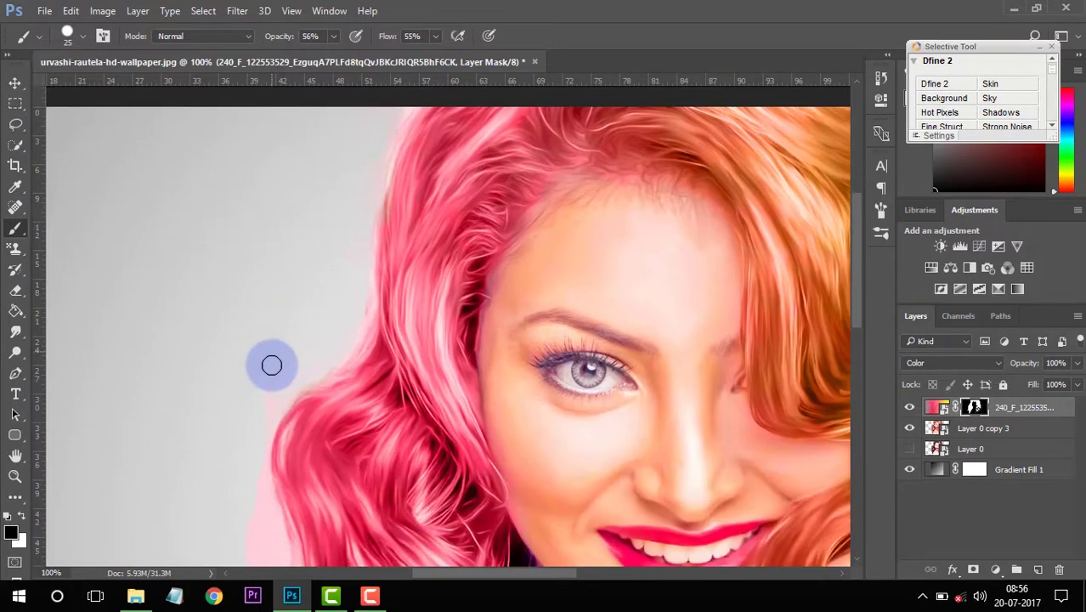
{"action": "scroll", "coordinate": [260, 356], "scroll_direction": "down", "scroll_amount": 2}
{"action": "scroll", "coordinate": [246, 400], "scroll_direction": "down", "scroll_amount": 2}
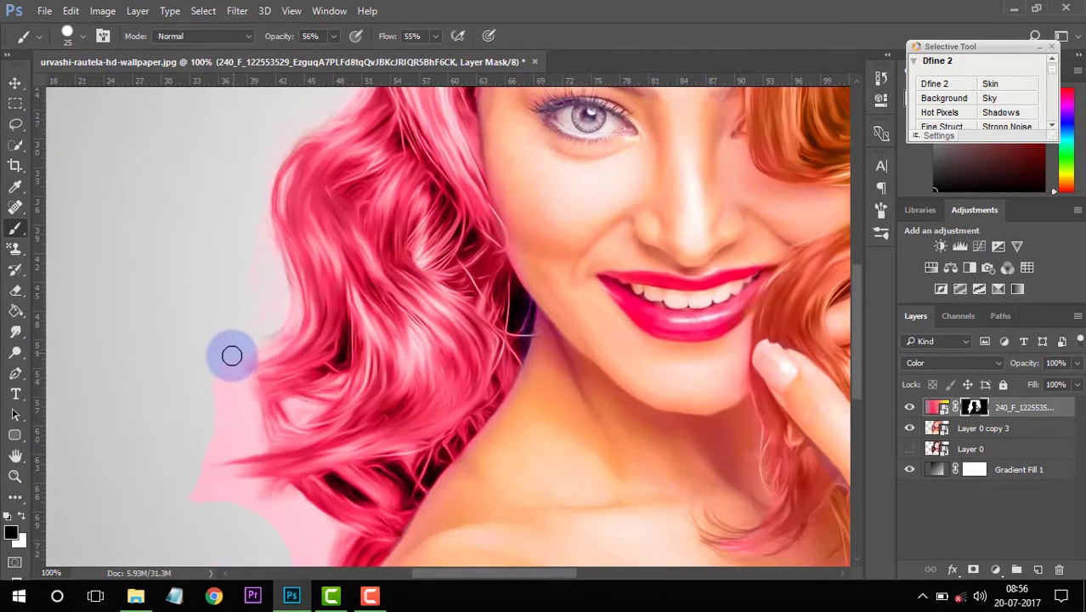
{"action": "scroll", "coordinate": [263, 474], "scroll_direction": "down", "scroll_amount": 1}
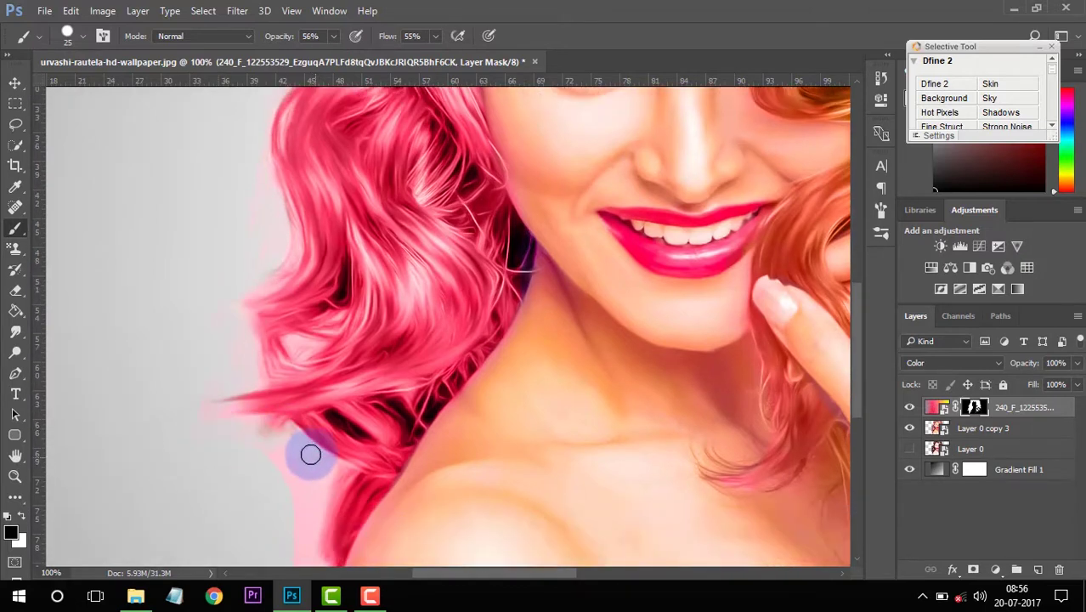
{"action": "scroll", "coordinate": [285, 450], "scroll_direction": "down", "scroll_amount": 1}
{"action": "scroll", "coordinate": [325, 526], "scroll_direction": "down", "scroll_amount": 1}
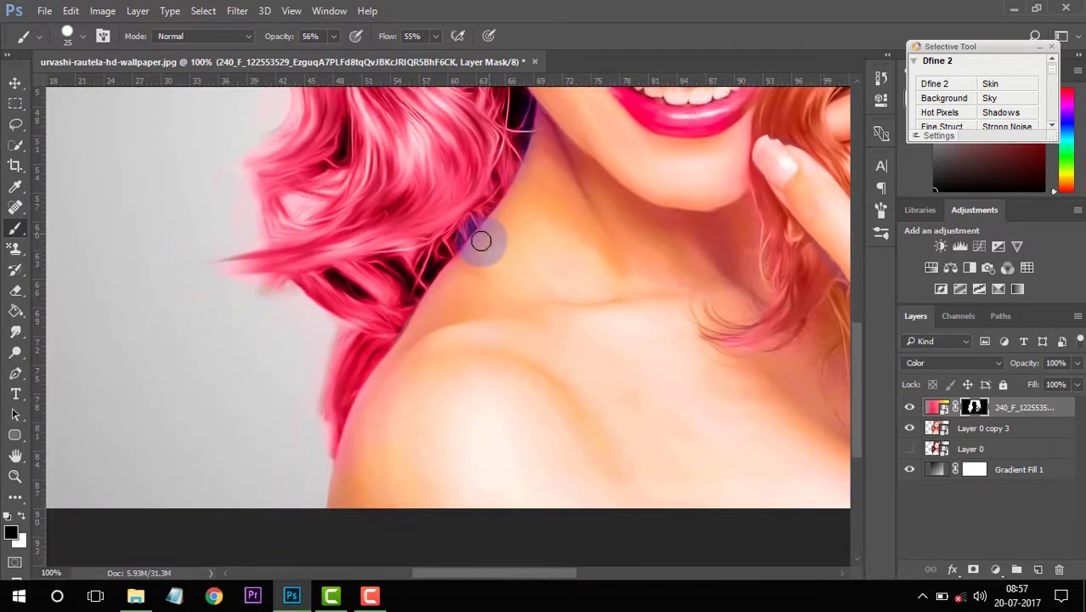
{"action": "scroll", "coordinate": [712, 306], "scroll_direction": "up", "scroll_amount": 1}
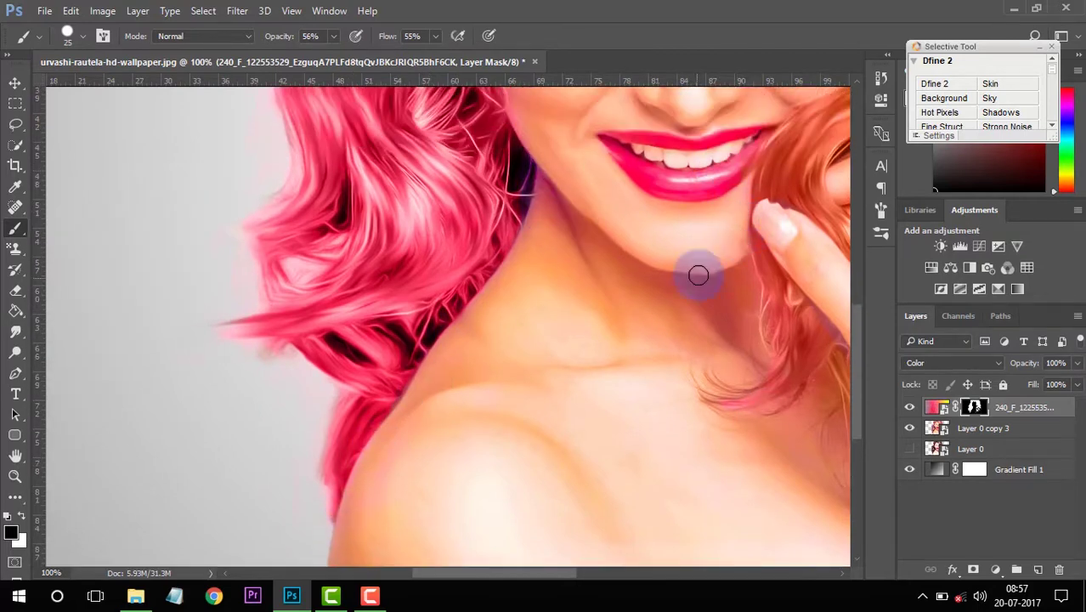
{"action": "scroll", "coordinate": [698, 274], "scroll_direction": "up", "scroll_amount": 1}
{"action": "scroll", "coordinate": [496, 145], "scroll_direction": "up", "scroll_amount": 2}
{"action": "scroll", "coordinate": [595, 221], "scroll_direction": "up", "scroll_amount": 1}
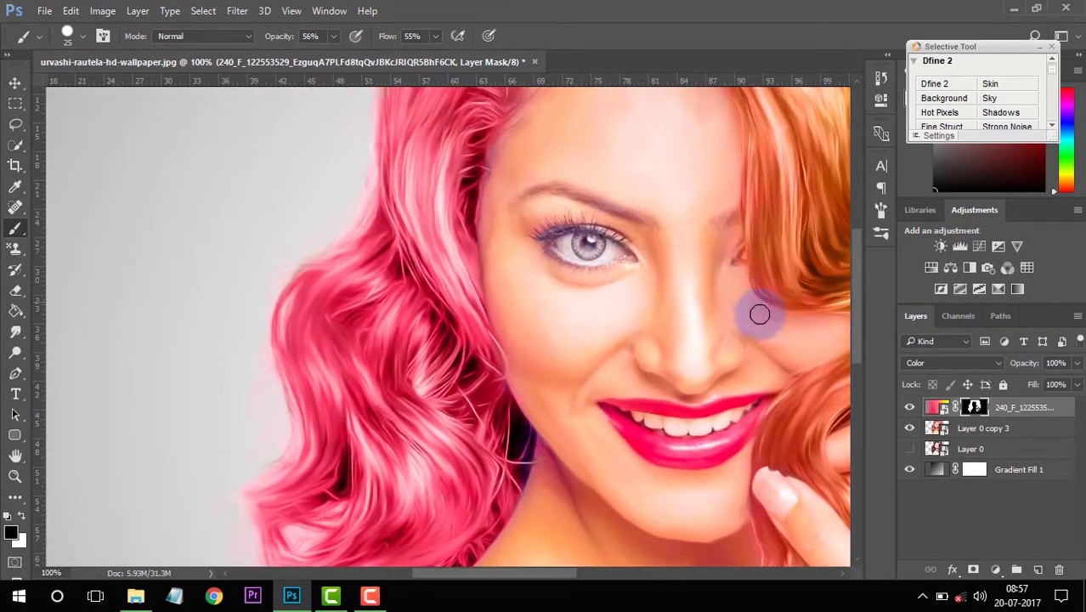
{"action": "scroll", "coordinate": [663, 191], "scroll_direction": "up", "scroll_amount": 1}
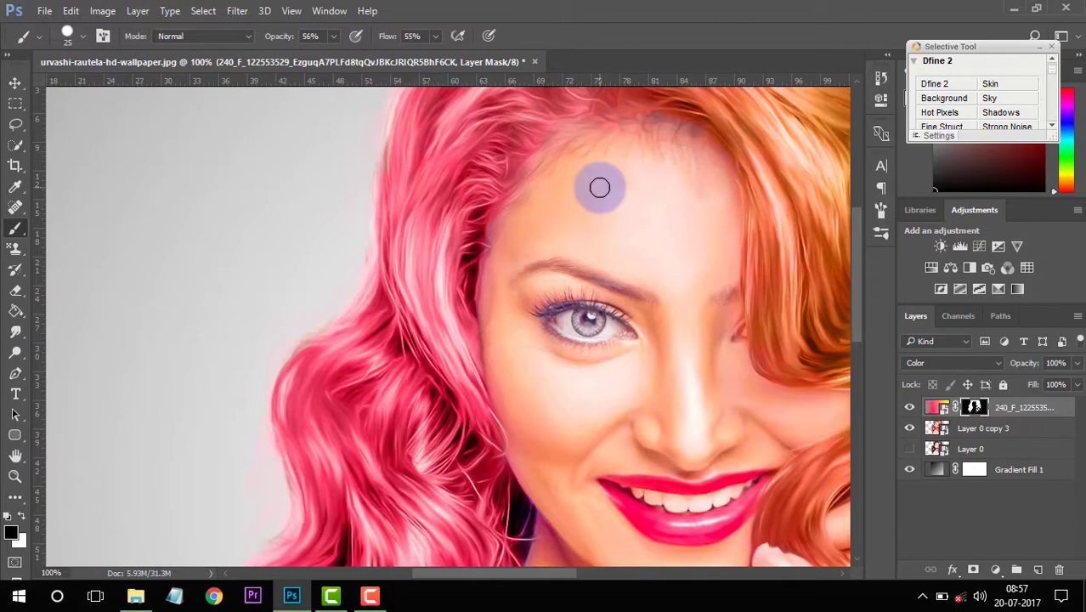
{"action": "scroll", "coordinate": [595, 199], "scroll_direction": "down", "scroll_amount": 1}
{"action": "scroll", "coordinate": [597, 209], "scroll_direction": "down", "scroll_amount": 1}
{"action": "left_click", "coordinate": [881, 80]}
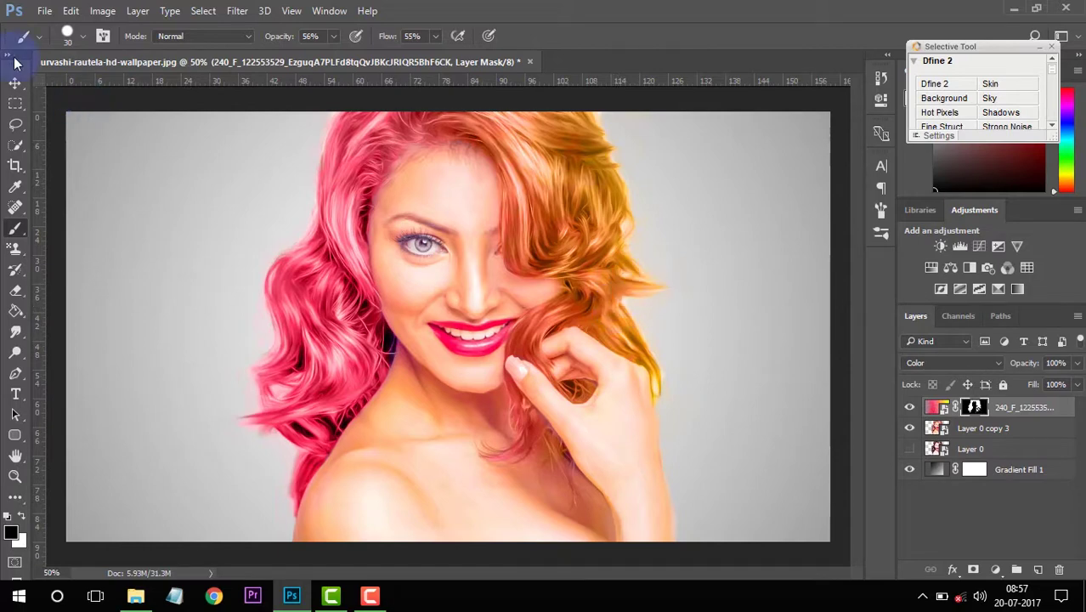
Place the pink cloud image as an embedded layer scaled to fill the canvas
{"action": "left_click", "coordinate": [44, 10]}
{"action": "left_click", "coordinate": [77, 295]}
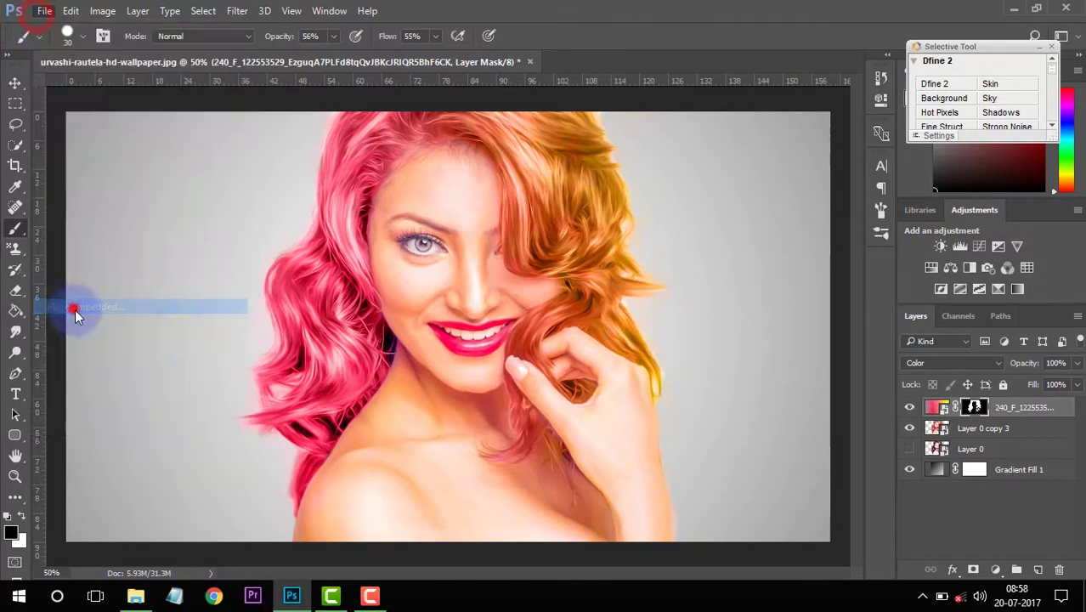
{"action": "left_click", "coordinate": [521, 289]}
{"action": "left_click", "coordinate": [458, 448]}
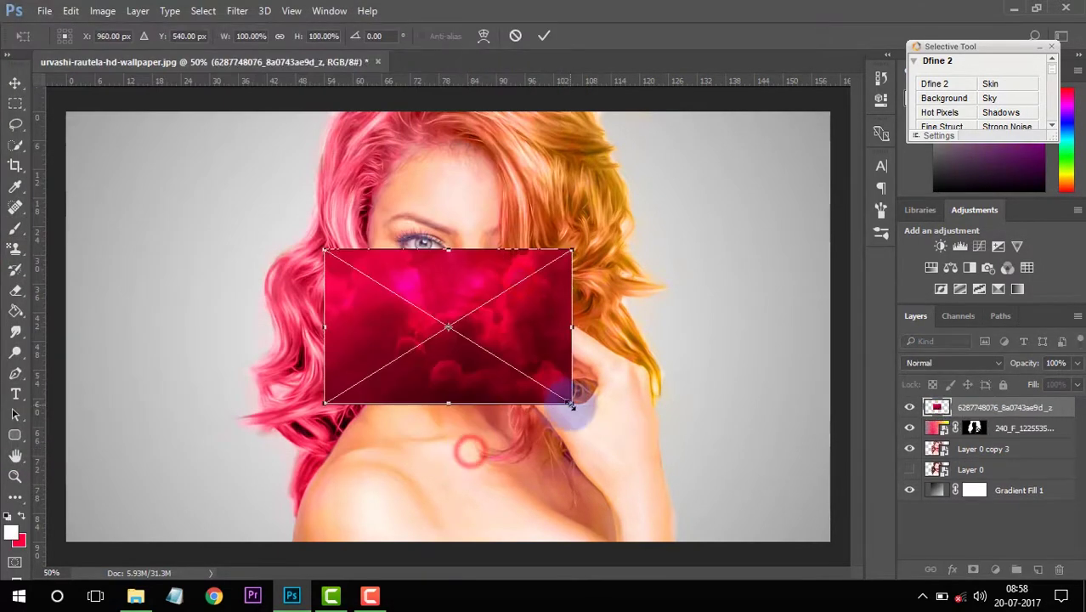
{"action": "left_click_drag", "start_coordinate": [573, 405], "coordinate": [837, 553]}
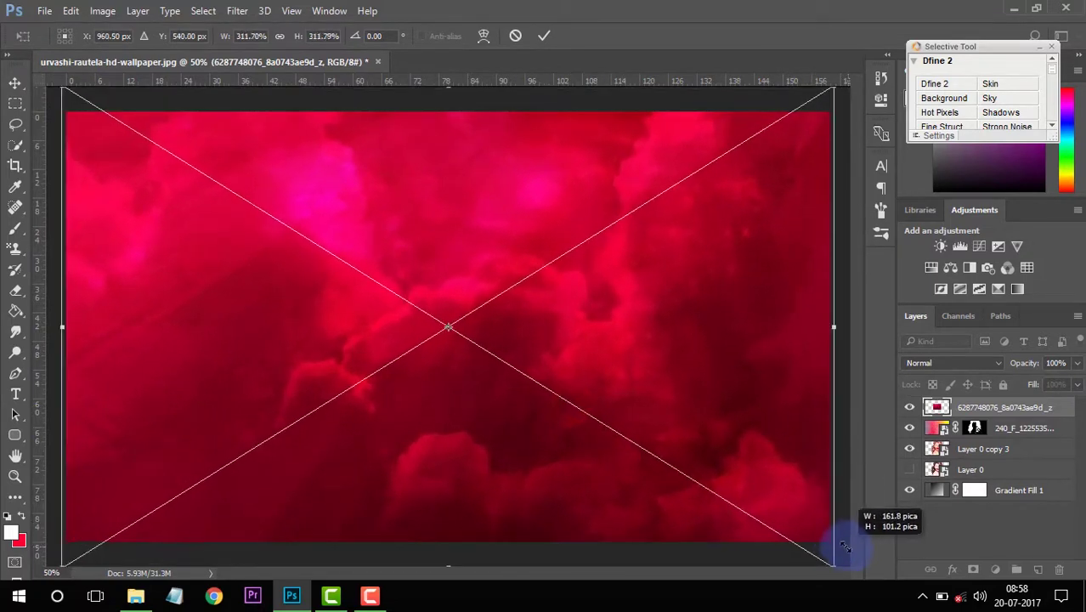
{"action": "left_click", "coordinate": [544, 36]}
Set the cloud layer to Color blend mode and add a layer mask
{"action": "left_click", "coordinate": [976, 365]}
{"action": "left_click", "coordinate": [951, 344]}
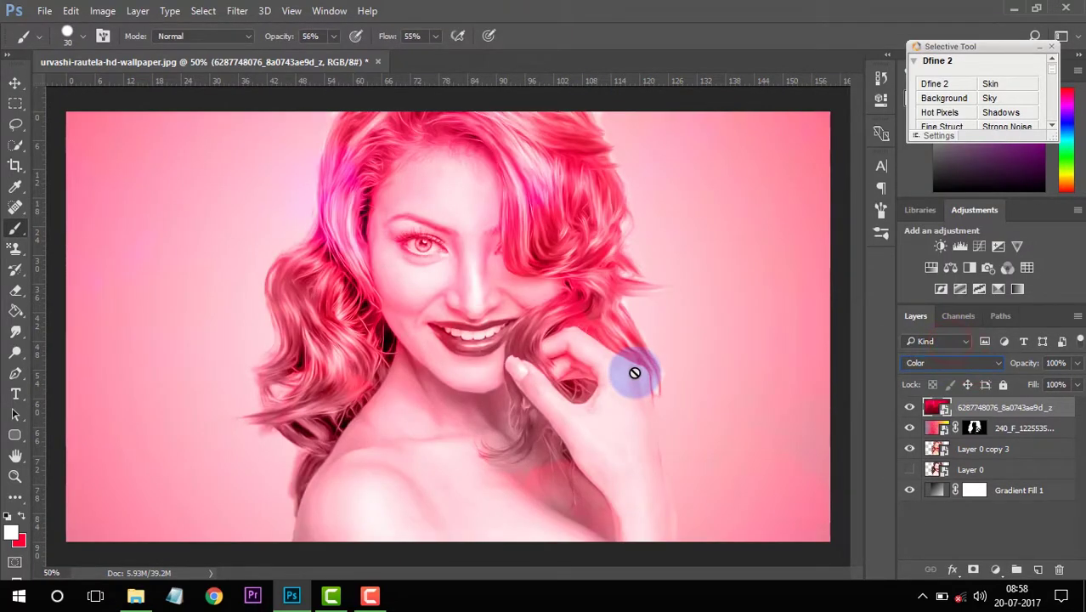
{"action": "left_click", "coordinate": [974, 576]}
{"action": "left_click", "coordinate": [15, 228]}
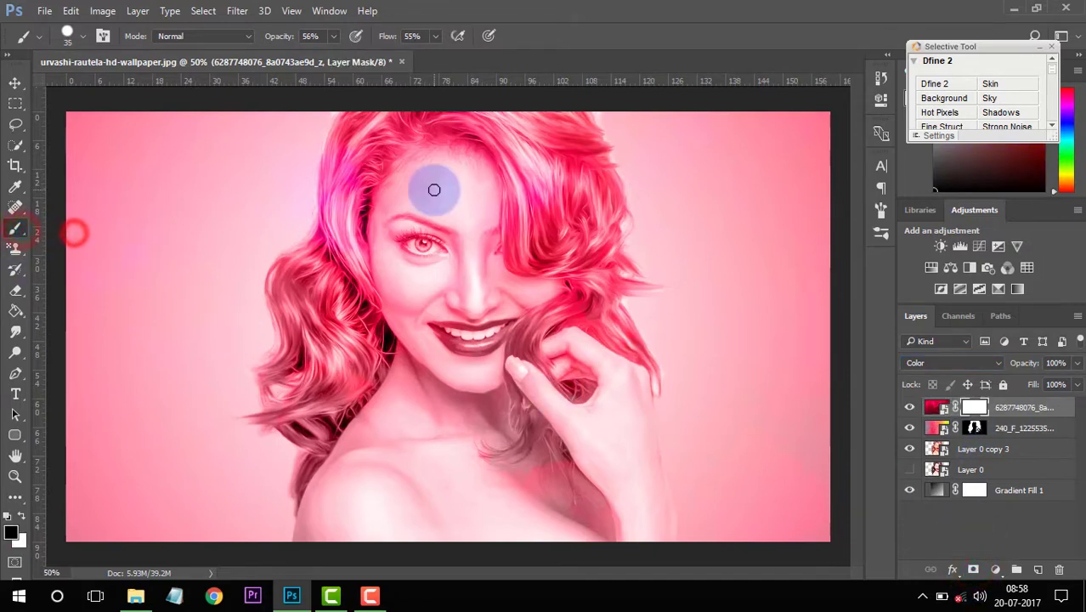
With a 300 px brush at 37% opacity, mask the pink off face, cheeks, forehead and chest
{"action": "key", "text": "bracketright"}
{"action": "key", "text": "bracketright"}
{"action": "key", "text": "bracketright"}
{"action": "mouse_move", "coordinate": [433, 189]}
{"action": "left_mouse_down"}
{"action": "mouse_move", "coordinate": [528, 293]}
{"action": "mouse_move", "coordinate": [529, 178]}
{"action": "left_mouse_up"}
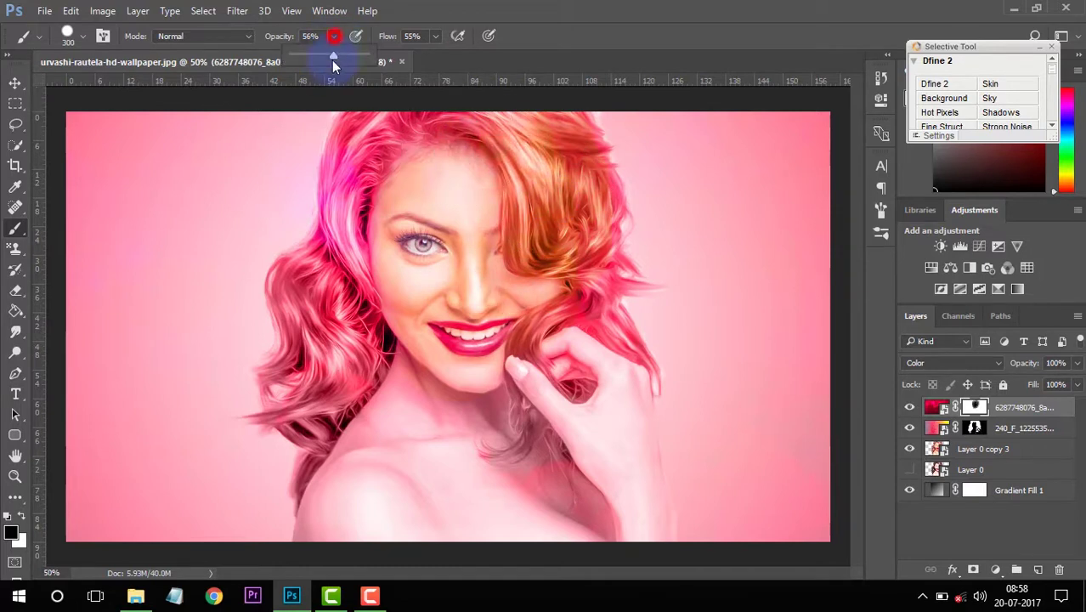
{"action": "left_click_drag", "start_coordinate": [376, 243], "coordinate": [413, 255]}
{"action": "left_click_drag", "start_coordinate": [395, 182], "coordinate": [444, 151]}
{"action": "left_click_drag", "start_coordinate": [387, 281], "coordinate": [470, 374]}
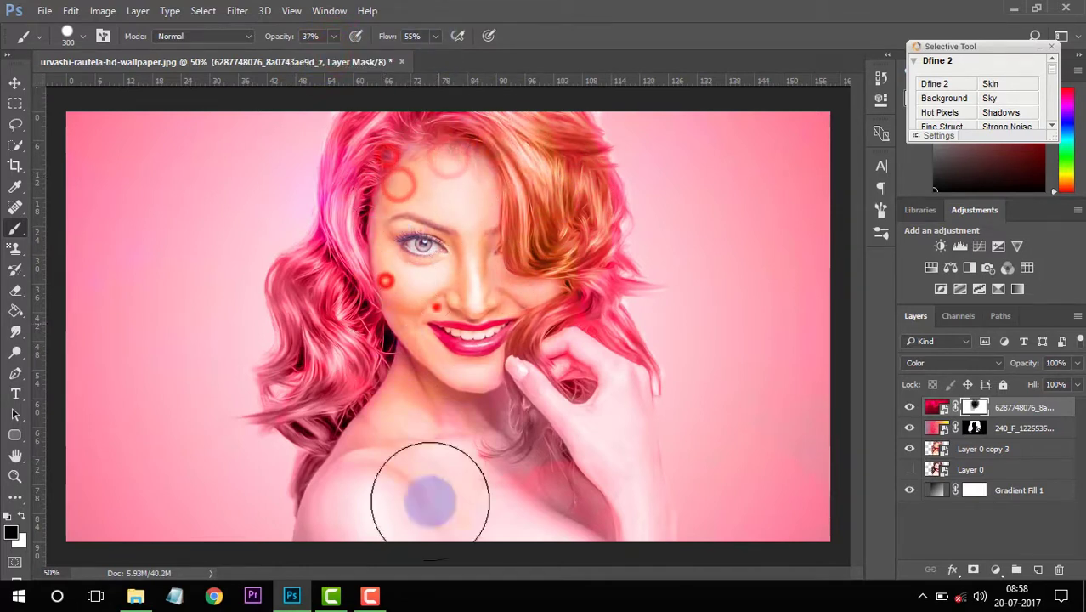
{"action": "mouse_move", "coordinate": [432, 497]}
{"action": "left_mouse_down"}
{"action": "mouse_move", "coordinate": [558, 497]}
{"action": "mouse_move", "coordinate": [606, 473]}
{"action": "mouse_move", "coordinate": [545, 444]}
{"action": "mouse_move", "coordinate": [529, 170]}
{"action": "mouse_move", "coordinate": [567, 289]}
{"action": "mouse_move", "coordinate": [552, 369]}
{"action": "mouse_move", "coordinate": [443, 102]}
{"action": "mouse_move", "coordinate": [382, 183]}
{"action": "left_mouse_up"}
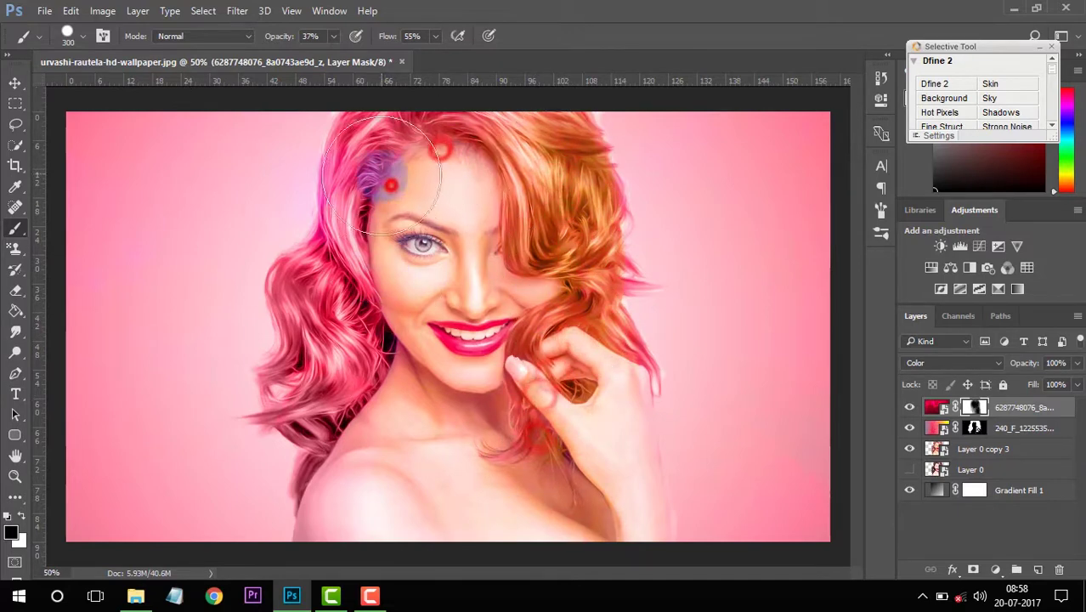
{"action": "mouse_move", "coordinate": [352, 493]}
{"action": "left_mouse_down"}
{"action": "mouse_move", "coordinate": [478, 182]}
{"action": "mouse_move", "coordinate": [375, 133]}
{"action": "mouse_move", "coordinate": [351, 424]}
{"action": "mouse_move", "coordinate": [476, 519]}
{"action": "mouse_move", "coordinate": [614, 517]}
{"action": "mouse_move", "coordinate": [582, 376]}
{"action": "mouse_move", "coordinate": [582, 393]}
{"action": "mouse_move", "coordinate": [590, 274]}
{"action": "mouse_move", "coordinate": [563, 170]}
{"action": "mouse_move", "coordinate": [558, 218]}
{"action": "mouse_move", "coordinate": [374, 157]}
{"action": "mouse_move", "coordinate": [380, 278]}
{"action": "mouse_move", "coordinate": [385, 119]}
{"action": "mouse_move", "coordinate": [387, 316]}
{"action": "mouse_move", "coordinate": [340, 498]}
{"action": "mouse_move", "coordinate": [481, 419]}
{"action": "left_mouse_up"}
With a 50 px brush, dab the cloud tint off the right and left hair
{"action": "key", "text": "["}
{"action": "key", "text": "["}
{"action": "key", "text": "["}
{"action": "left_click_drag", "start_coordinate": [607, 279], "coordinate": [638, 280]}
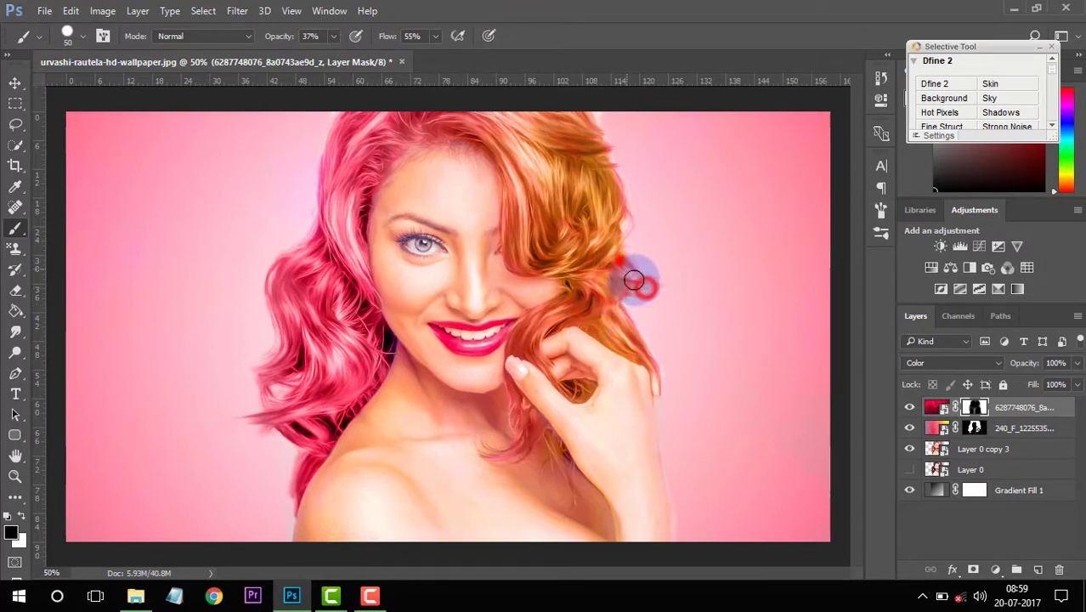
{"action": "left_click", "coordinate": [604, 163]}
{"action": "left_click", "coordinate": [286, 266]}
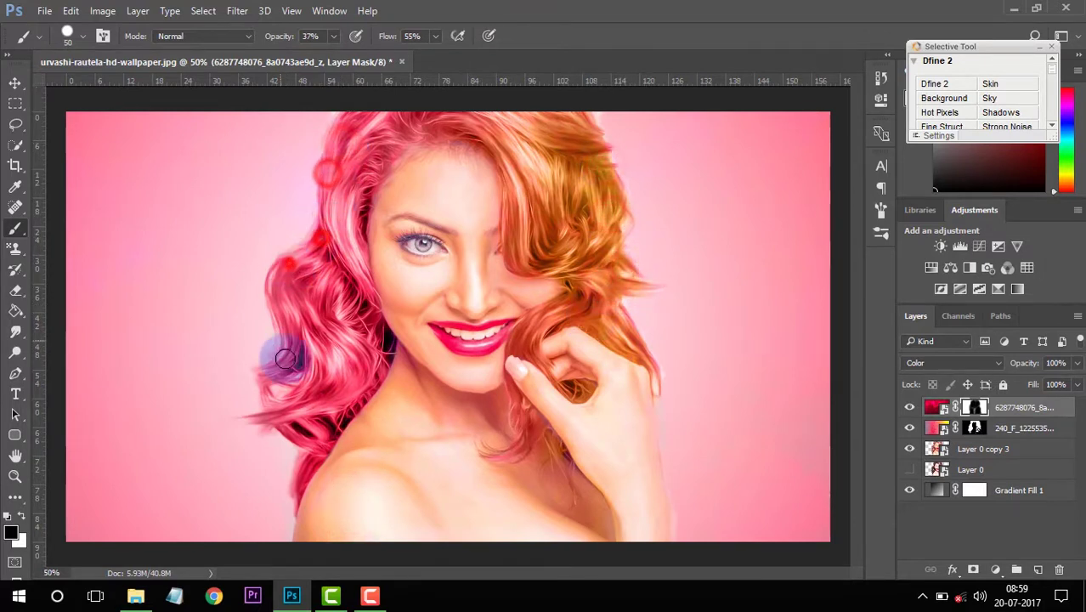
{"action": "left_click", "coordinate": [272, 380]}
{"action": "left_click", "coordinate": [278, 403]}
Back at 300 px, dab the tint off the forehead, cheeks, chin, lips area and chest
{"action": "key", "text": "]"}
{"action": "key", "text": "]"}
{"action": "key", "text": "]"}
{"action": "left_click", "coordinate": [433, 164]}
{"action": "key", "text": "]"}
{"action": "key", "text": "]"}
{"action": "key", "text": "]"}
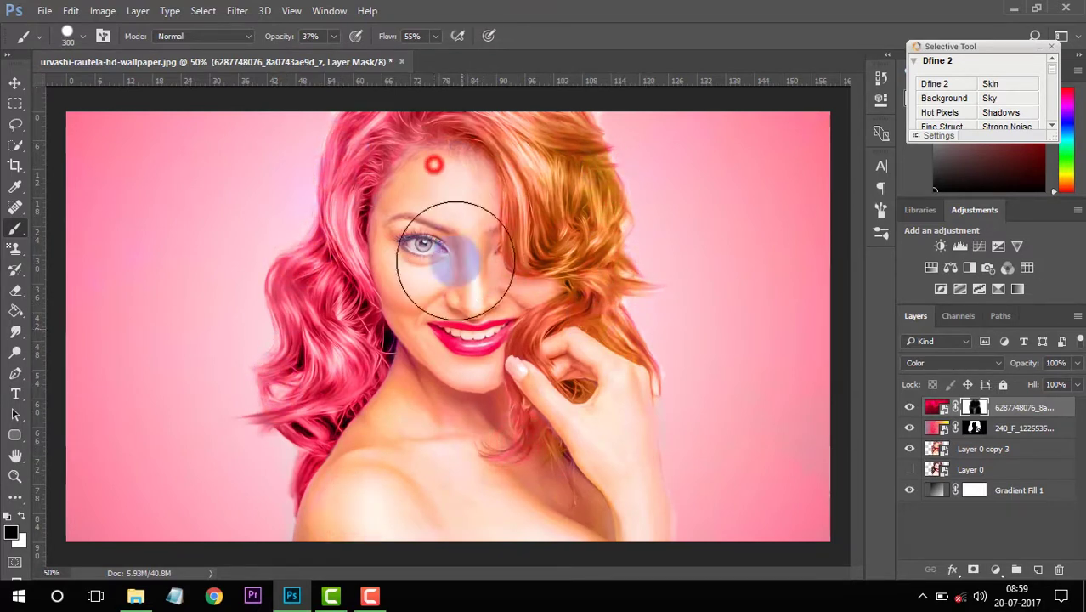
{"action": "left_click", "coordinate": [424, 502]}
{"action": "left_click", "coordinate": [514, 533]}
{"action": "left_click", "coordinate": [510, 285]}
{"action": "left_click", "coordinate": [449, 157]}
{"action": "left_click", "coordinate": [503, 515]}
{"action": "left_click", "coordinate": [480, 423]}
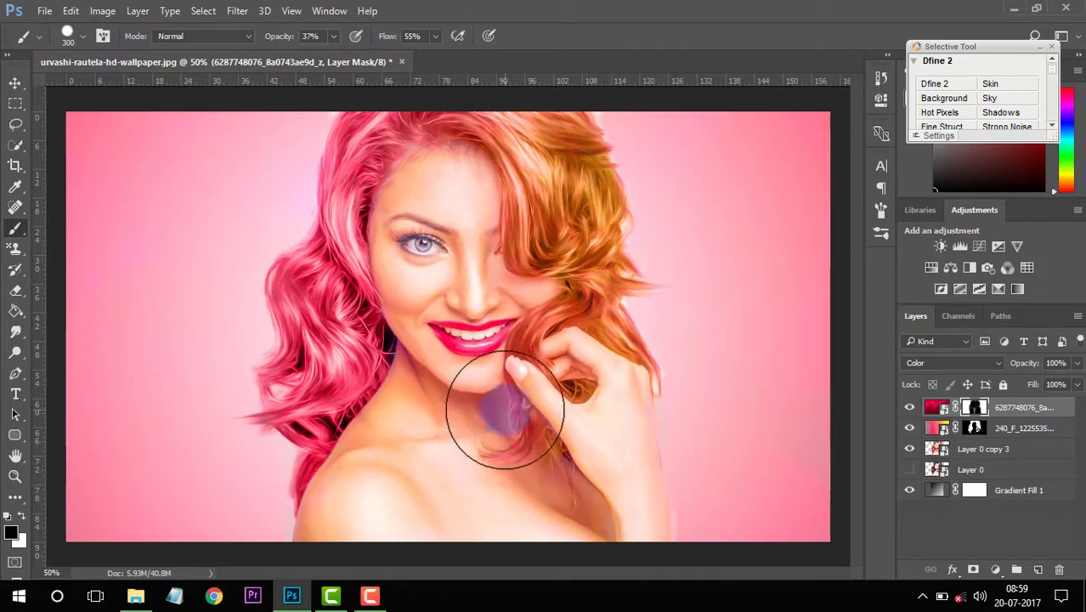
{"action": "left_click", "coordinate": [435, 177]}
{"action": "left_click", "coordinate": [401, 324]}
{"action": "left_click", "coordinate": [500, 303]}
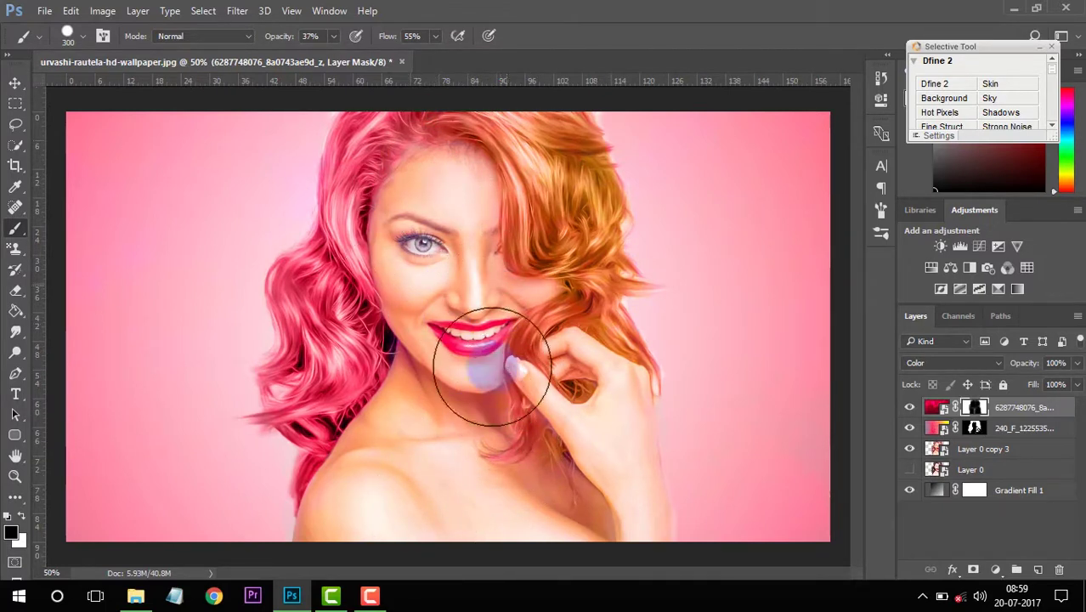
{"action": "left_click", "coordinate": [459, 451]}
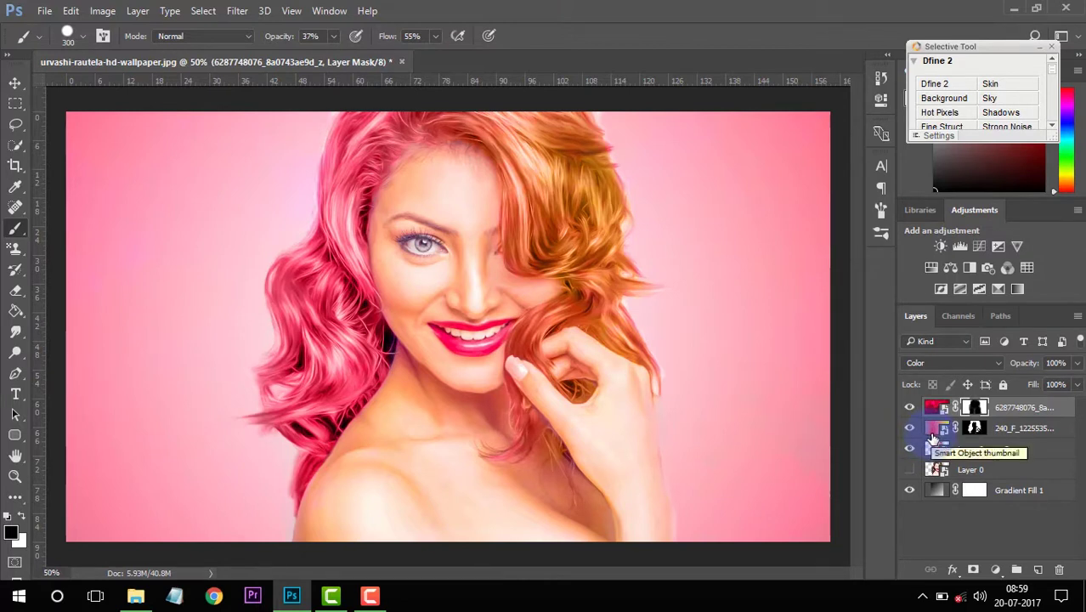
Give the watercolour layer a Camera Raw filter with Reds +92, Oranges +78, Blues +89 saturation
{"action": "left_click", "coordinate": [934, 431]}
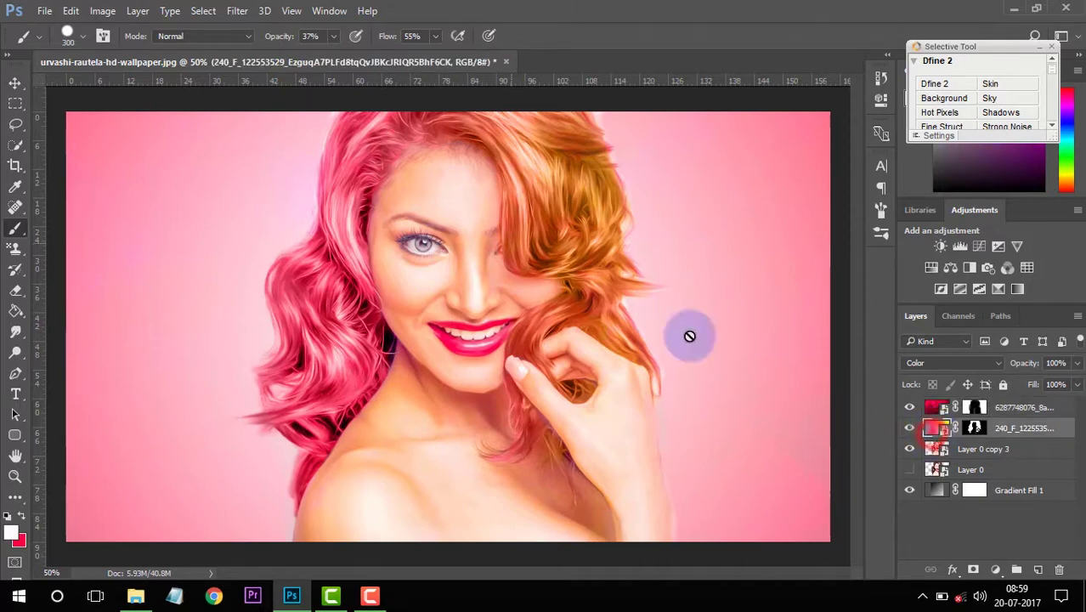
{"action": "left_click", "coordinate": [237, 10]}
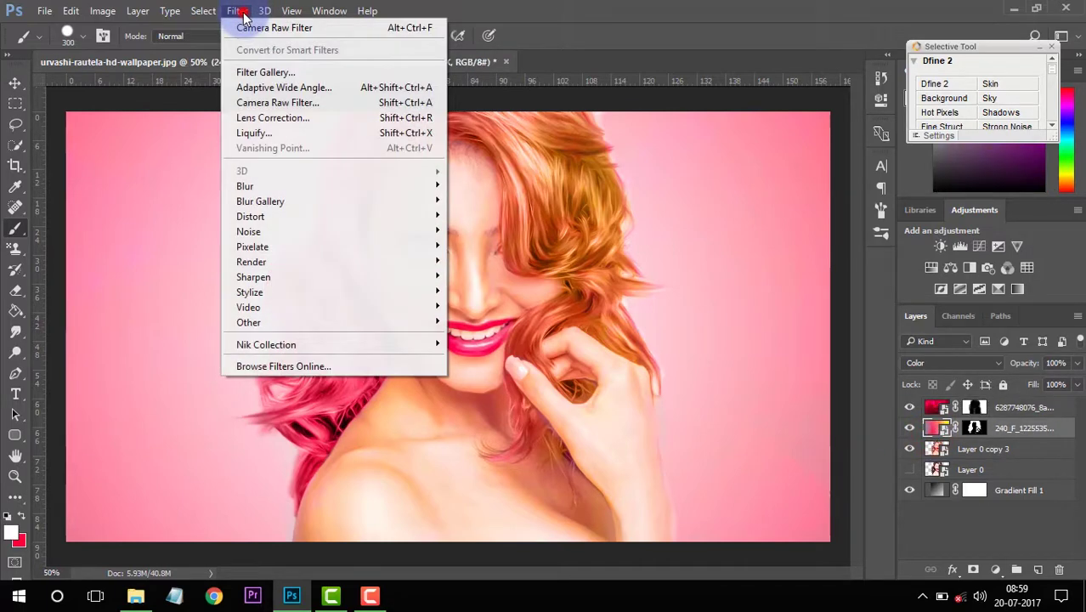
{"action": "left_click", "coordinate": [266, 104]}
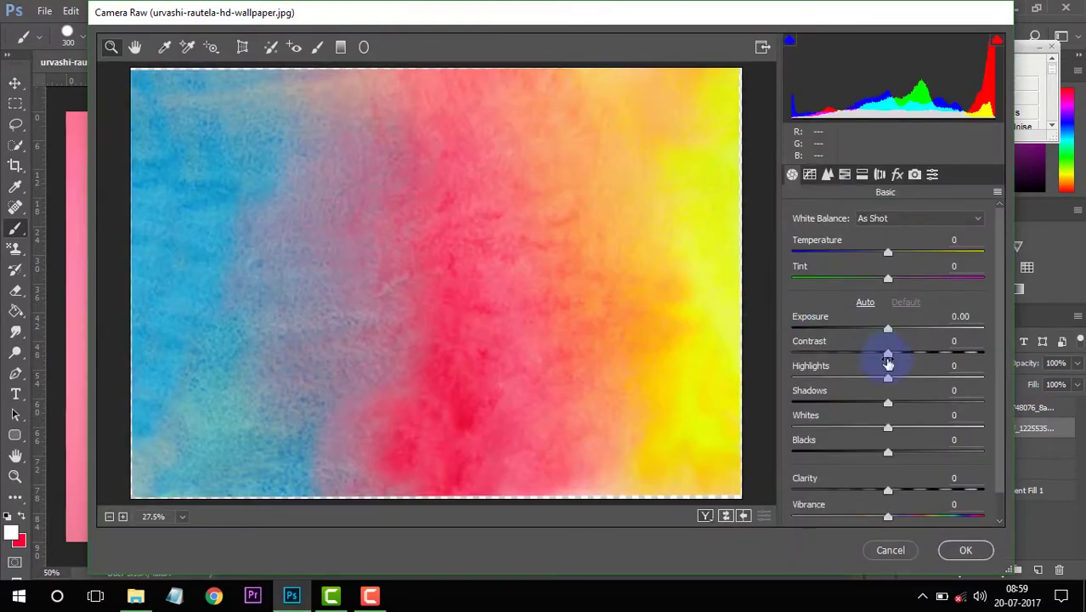
{"action": "left_click", "coordinate": [845, 174]}
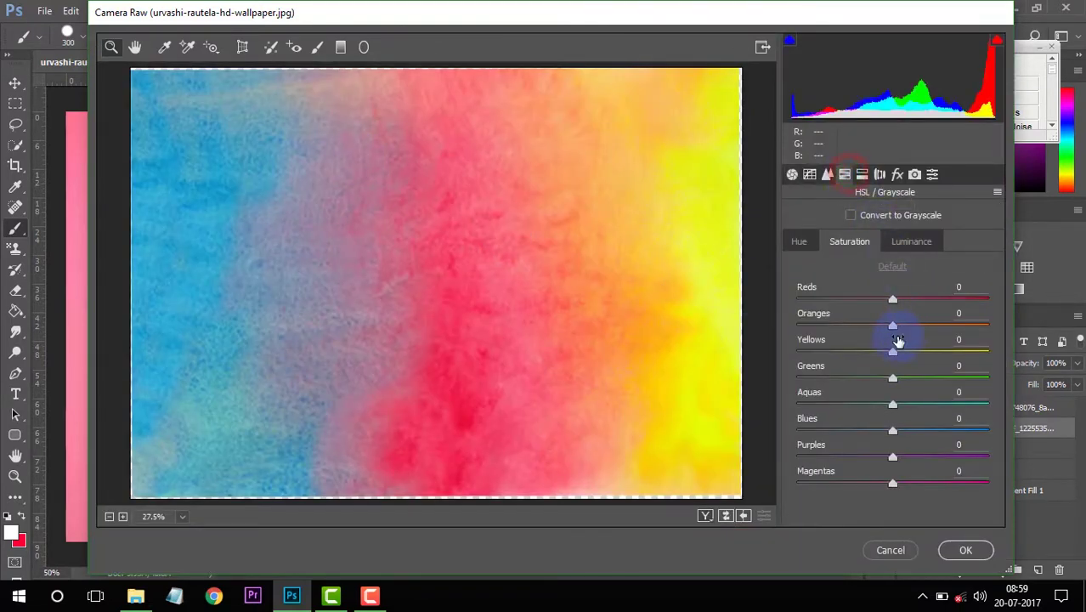
{"action": "mouse_move", "coordinate": [894, 300]}
{"action": "left_mouse_down"}
{"action": "mouse_move", "coordinate": [935, 297]}
{"action": "mouse_move", "coordinate": [941, 330]}
{"action": "mouse_move", "coordinate": [980, 300]}
{"action": "left_mouse_up"}
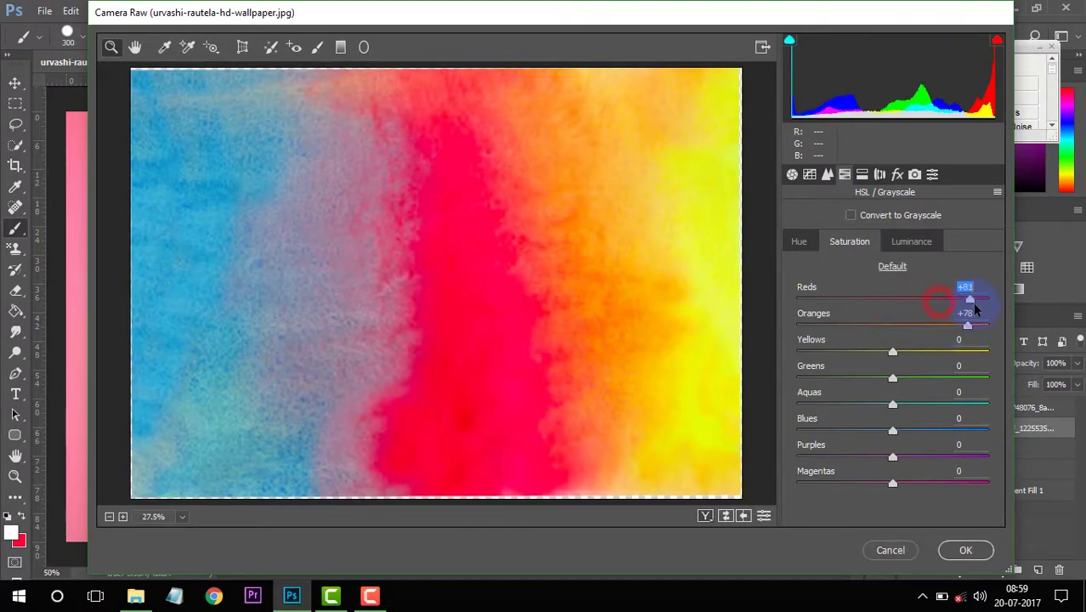
{"action": "left_click_drag", "start_coordinate": [895, 431], "coordinate": [980, 431]}
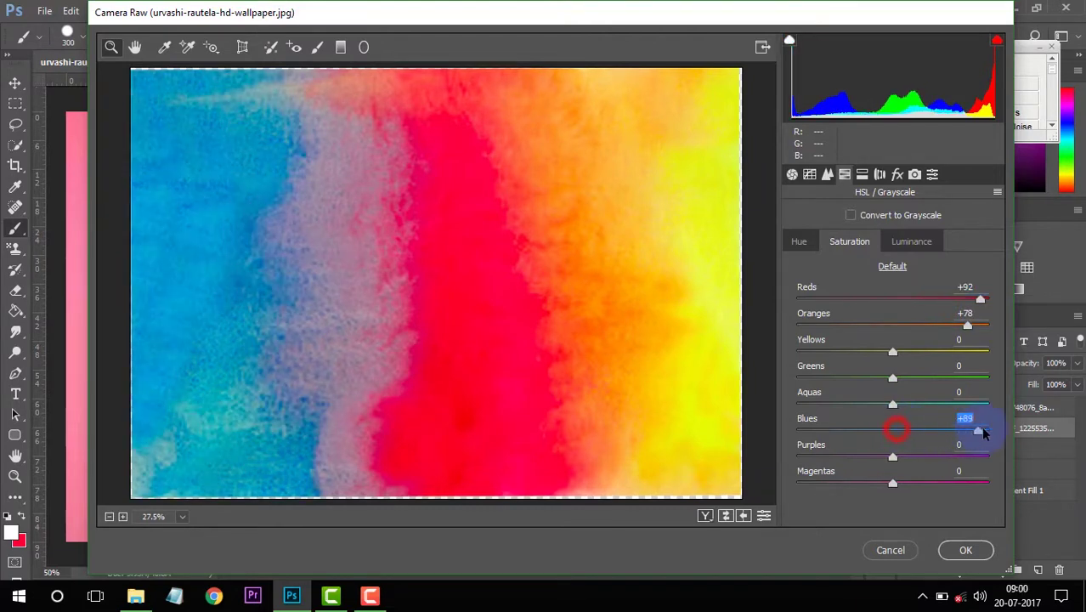
{"action": "left_click", "coordinate": [969, 548]}
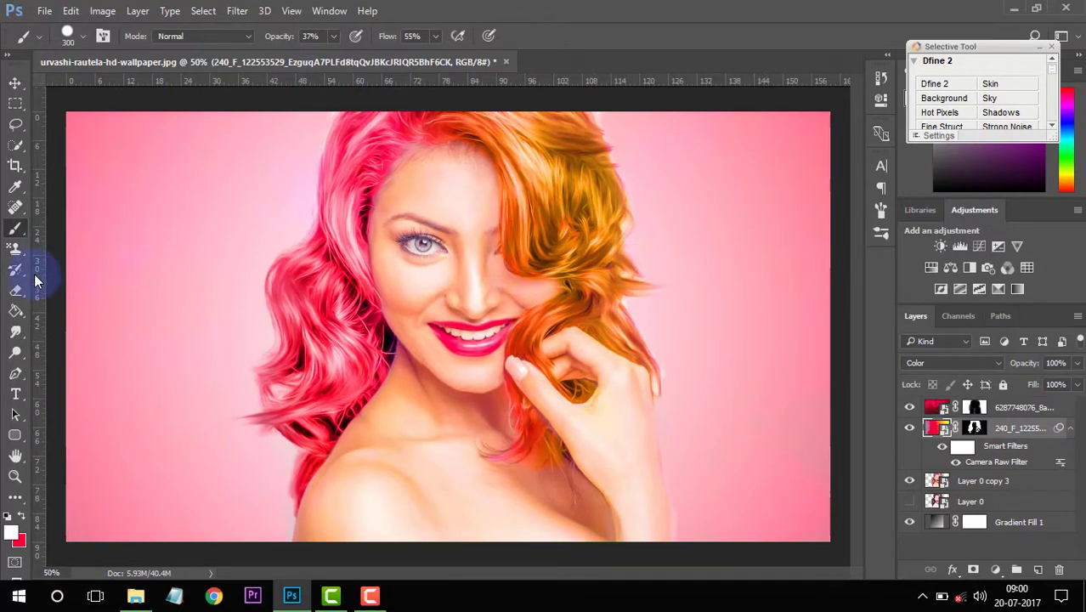
Rasterize the watercolour layer and erase its mask along the top and side of the hair
{"action": "right_click", "coordinate": [19, 305]}
{"action": "left_click", "coordinate": [85, 292]}
{"action": "left_click", "coordinate": [408, 161]}
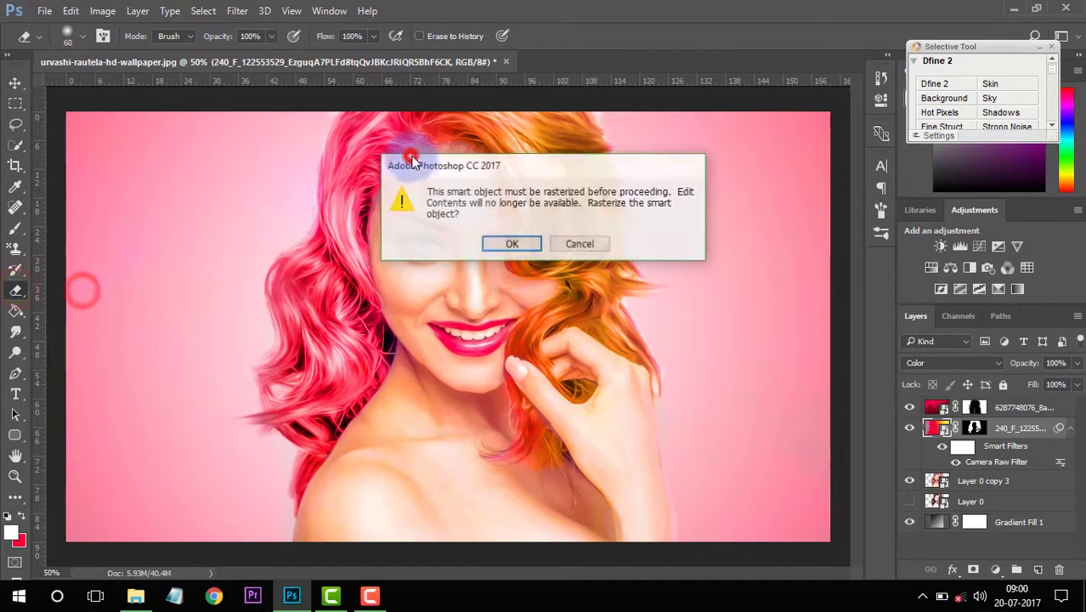
{"action": "left_click", "coordinate": [512, 245]}
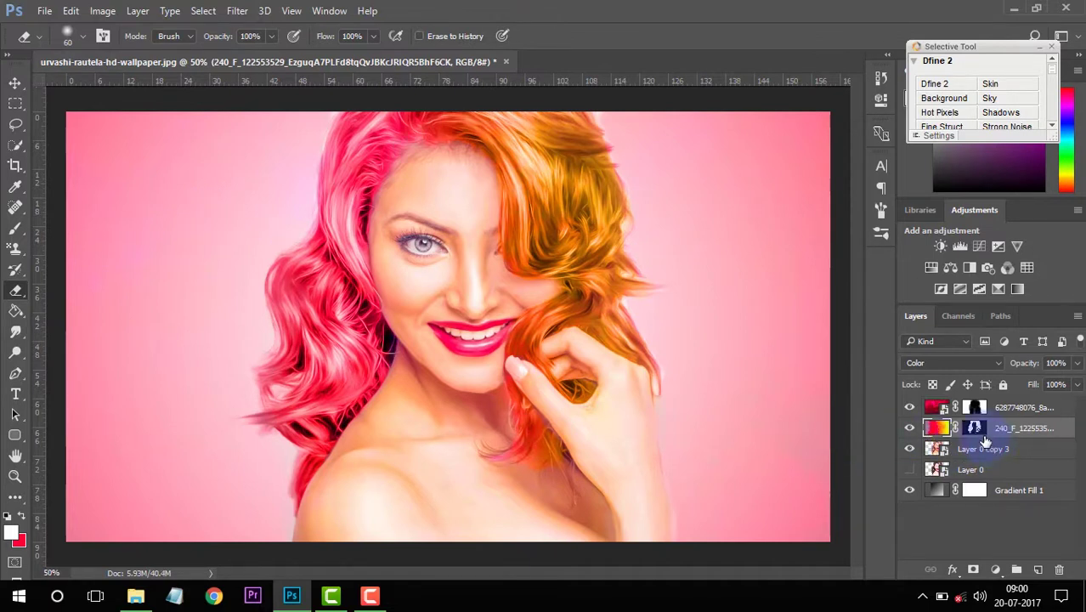
{"action": "left_click", "coordinate": [977, 429]}
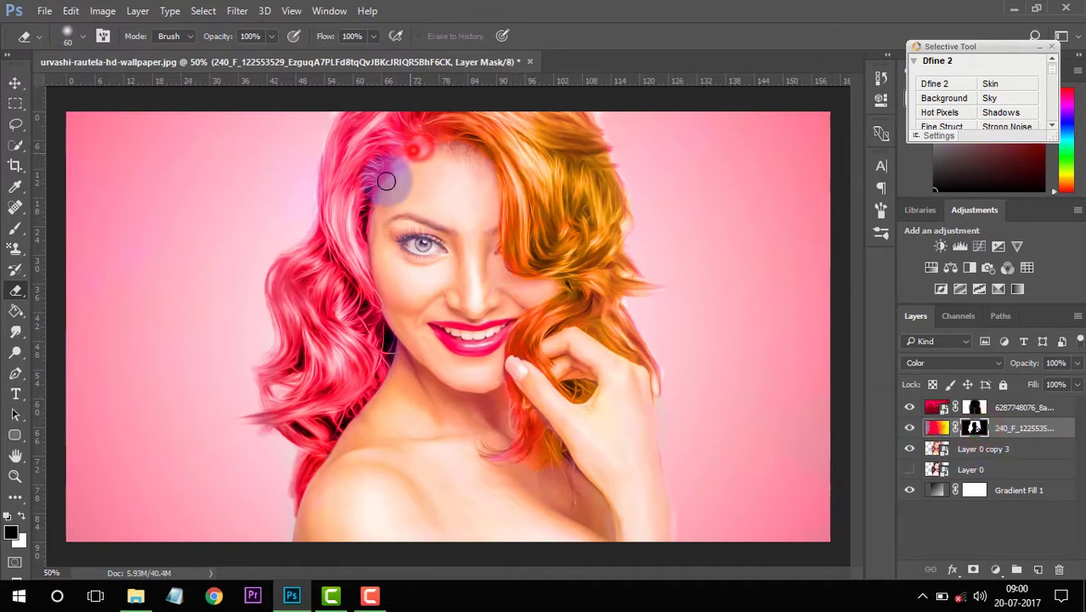
{"action": "left_click_drag", "start_coordinate": [428, 151], "coordinate": [468, 148]}
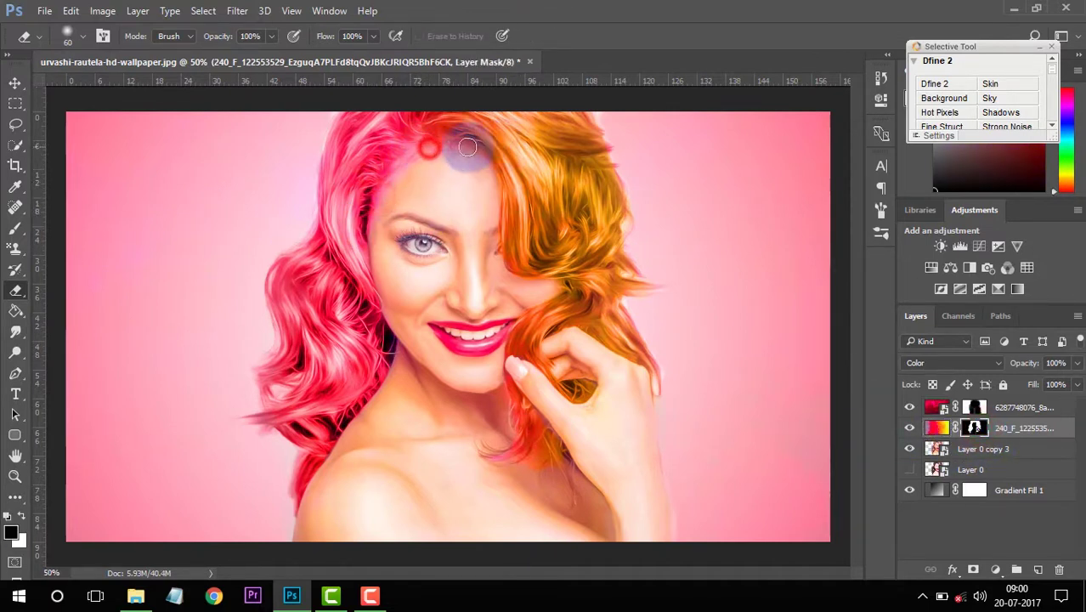
{"action": "left_click_drag", "start_coordinate": [378, 197], "coordinate": [361, 270]}
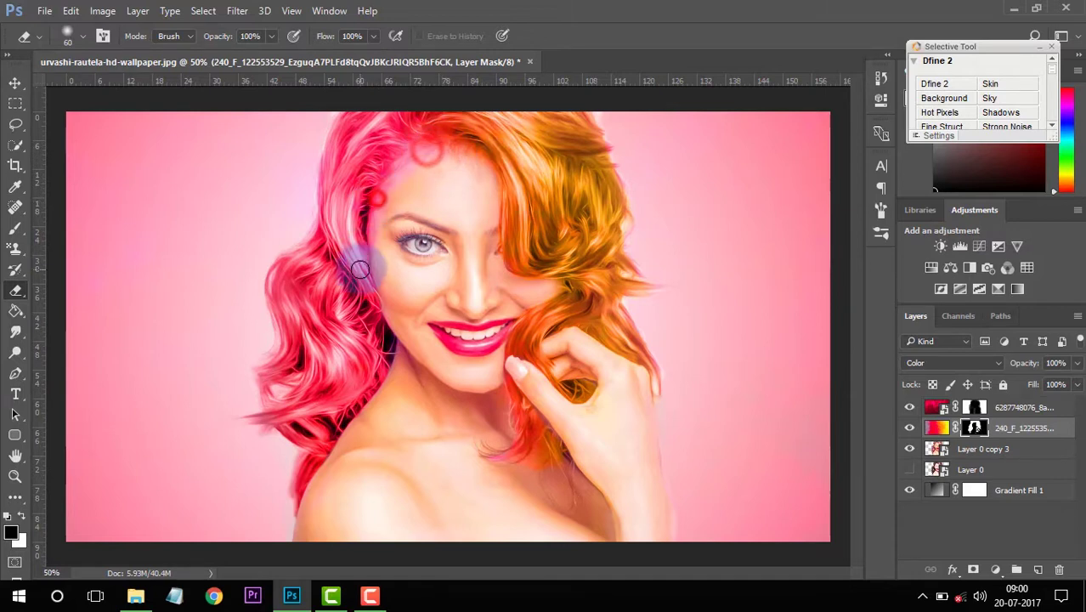
With the Brush, paint the watercolour mask over the left eye and forehead
{"action": "left_click", "coordinate": [16, 230]}
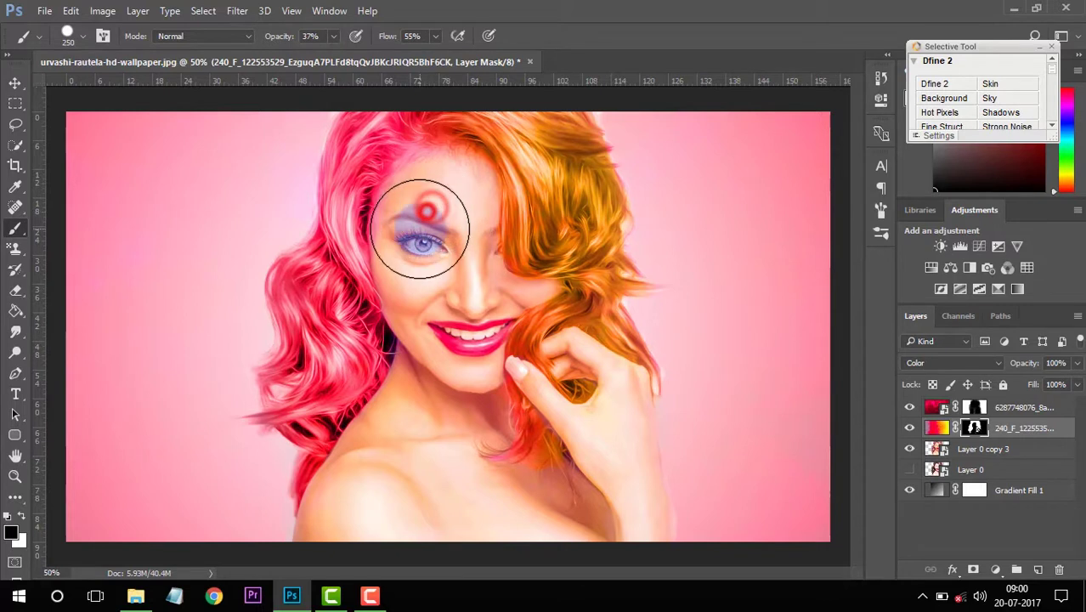
{"action": "left_click", "coordinate": [419, 238]}
{"action": "key", "text": "p"}
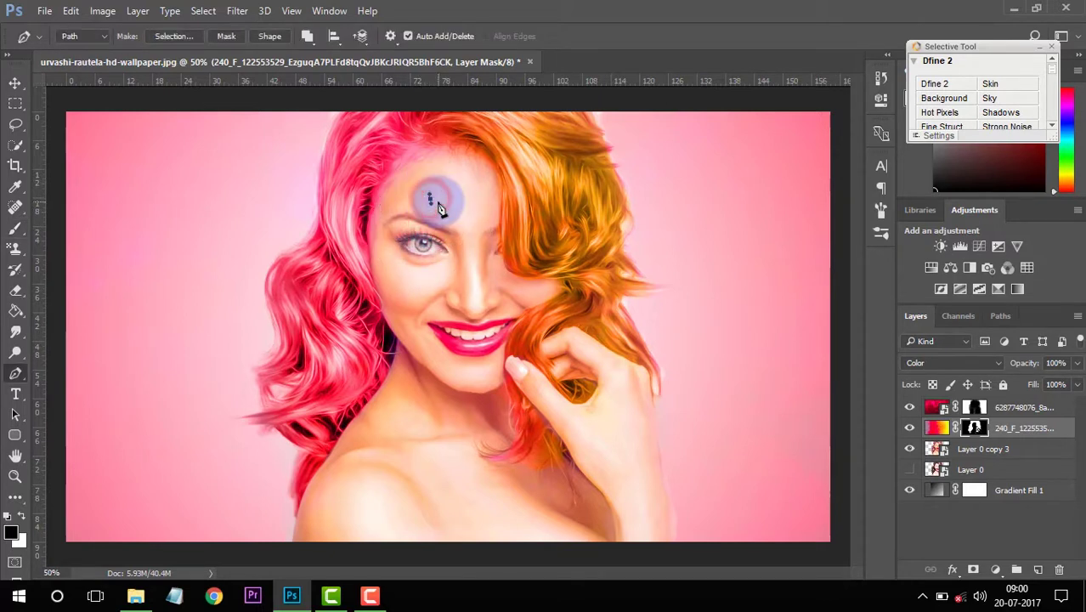
{"action": "left_click", "coordinate": [131, 186]}
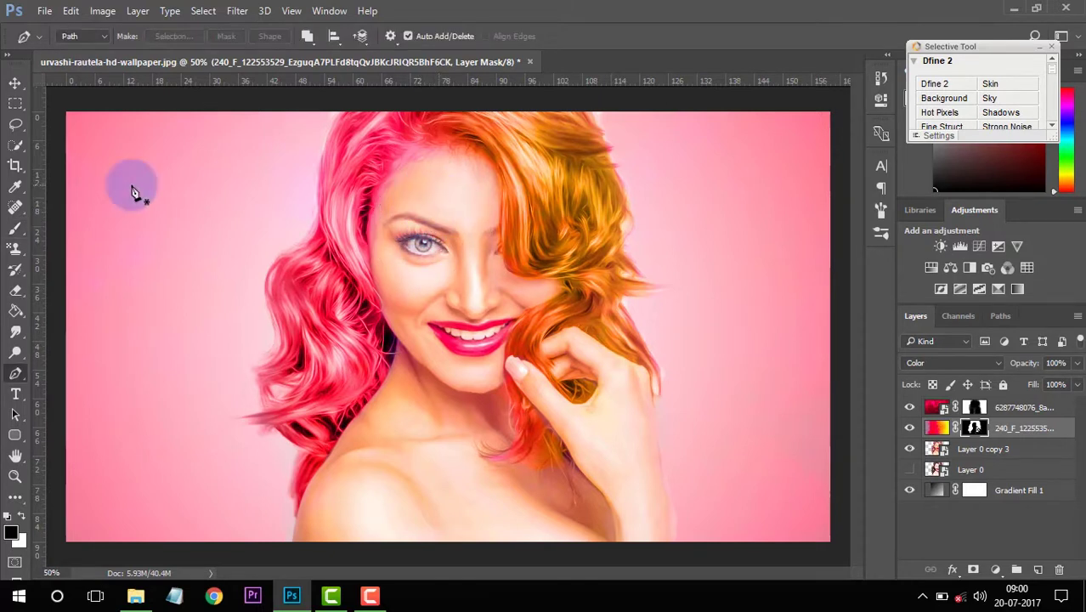
{"action": "right_click", "coordinate": [12, 231]}
{"action": "left_click", "coordinate": [57, 223]}
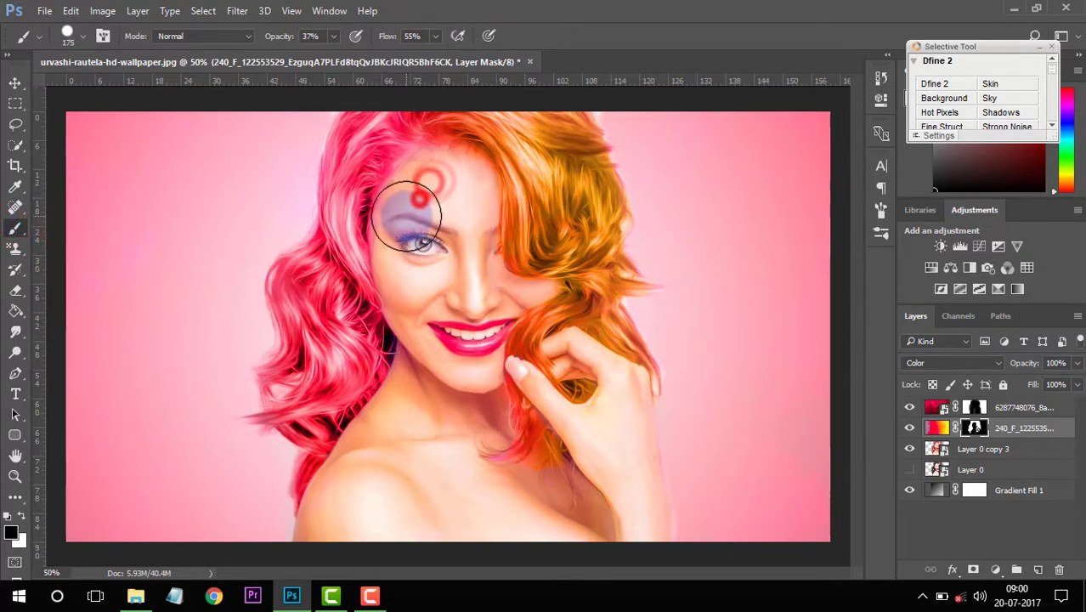
{"action": "left_click_drag", "start_coordinate": [406, 216], "coordinate": [405, 235]}
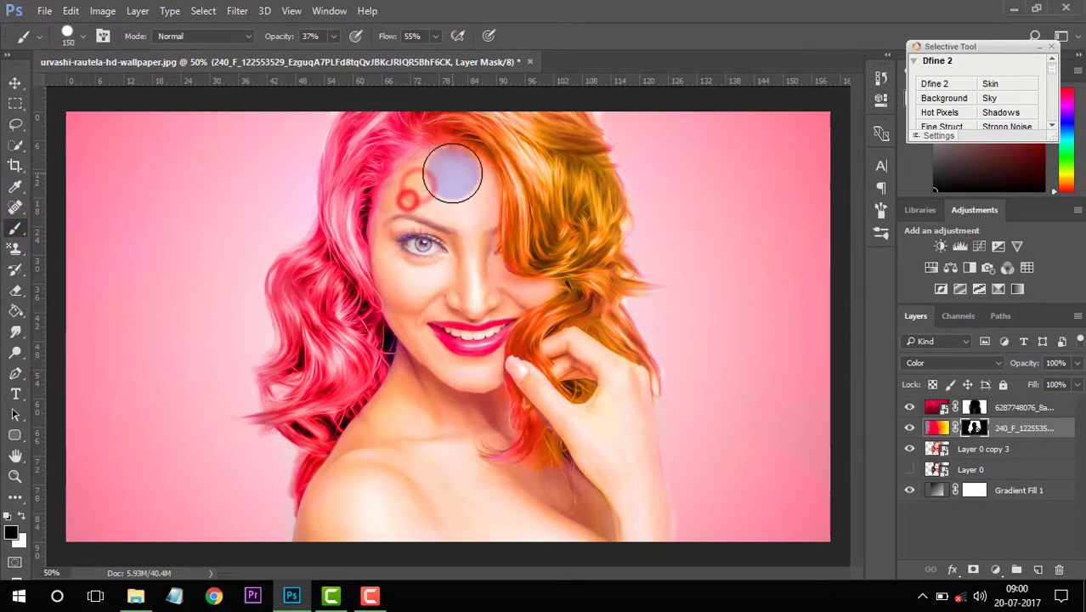
{"action": "mouse_move", "coordinate": [436, 214]}
{"action": "left_mouse_down"}
{"action": "mouse_move", "coordinate": [437, 250]}
{"action": "mouse_move", "coordinate": [396, 230]}
{"action": "left_mouse_up"}
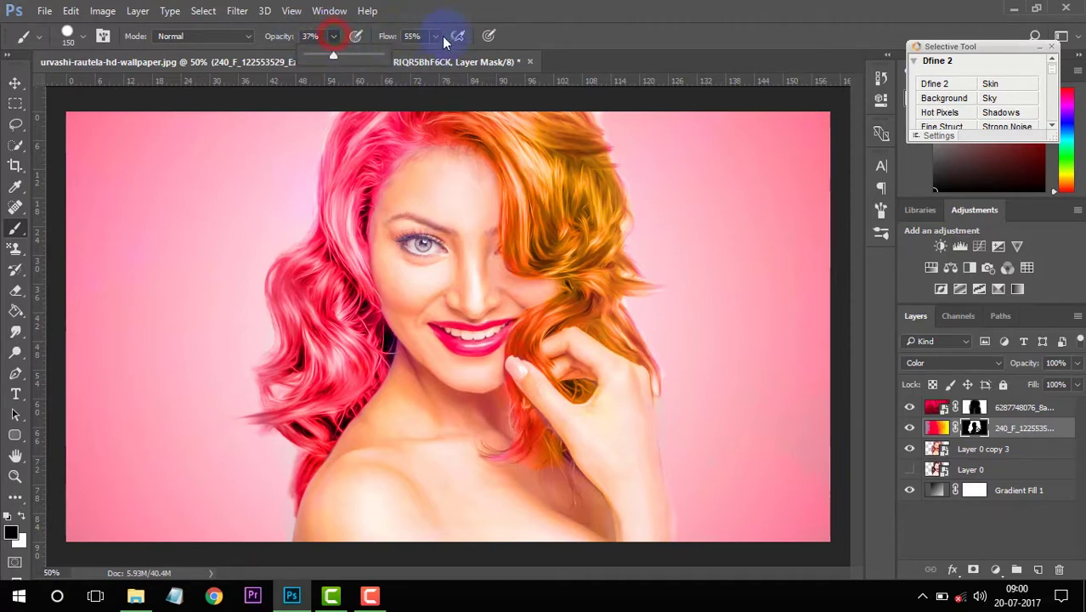
Lower flow to 41% then 17% and paint lightly over the eyelid and forehead
{"action": "left_click_drag", "start_coordinate": [429, 58], "coordinate": [418, 58]}
{"action": "left_click_drag", "start_coordinate": [401, 203], "coordinate": [416, 220]}
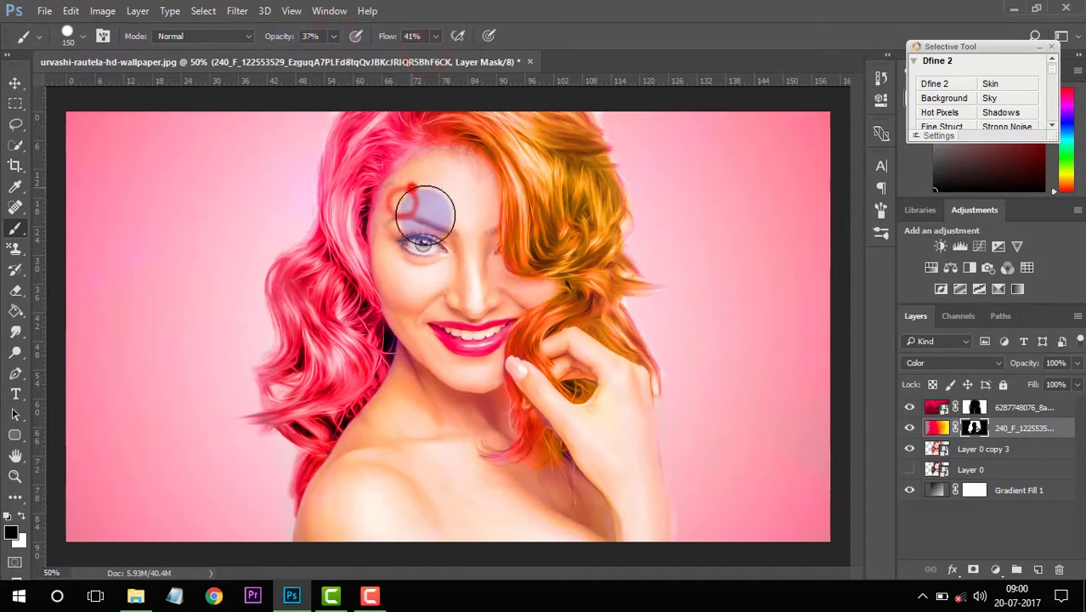
{"action": "left_click_drag", "start_coordinate": [416, 55], "coordinate": [395, 55]}
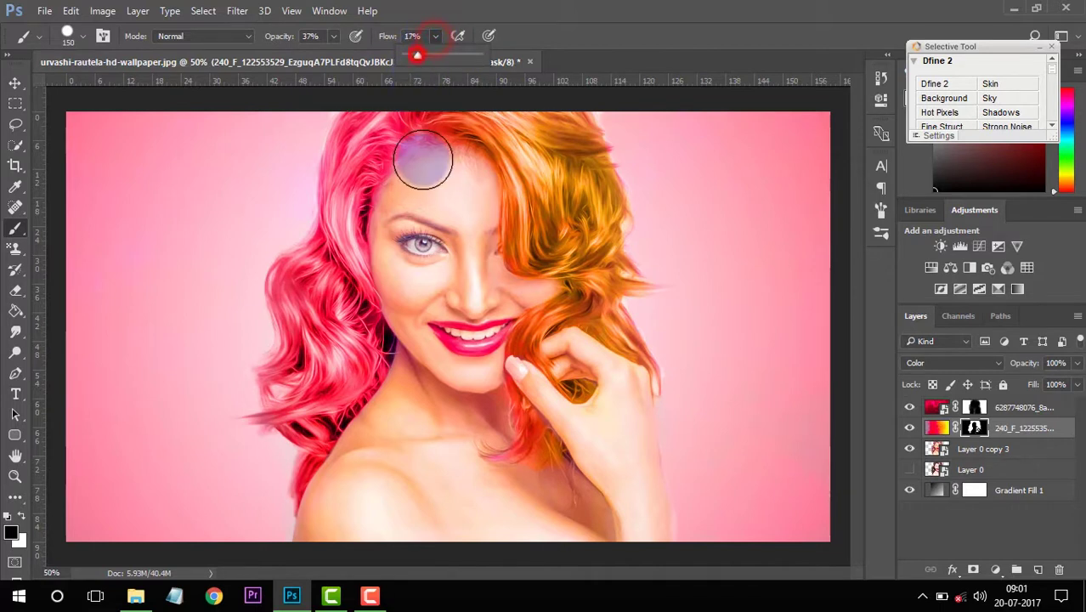
{"action": "mouse_move", "coordinate": [413, 183]}
{"action": "left_mouse_down"}
{"action": "mouse_move", "coordinate": [408, 222]}
{"action": "mouse_move", "coordinate": [459, 174]}
{"action": "left_mouse_up"}
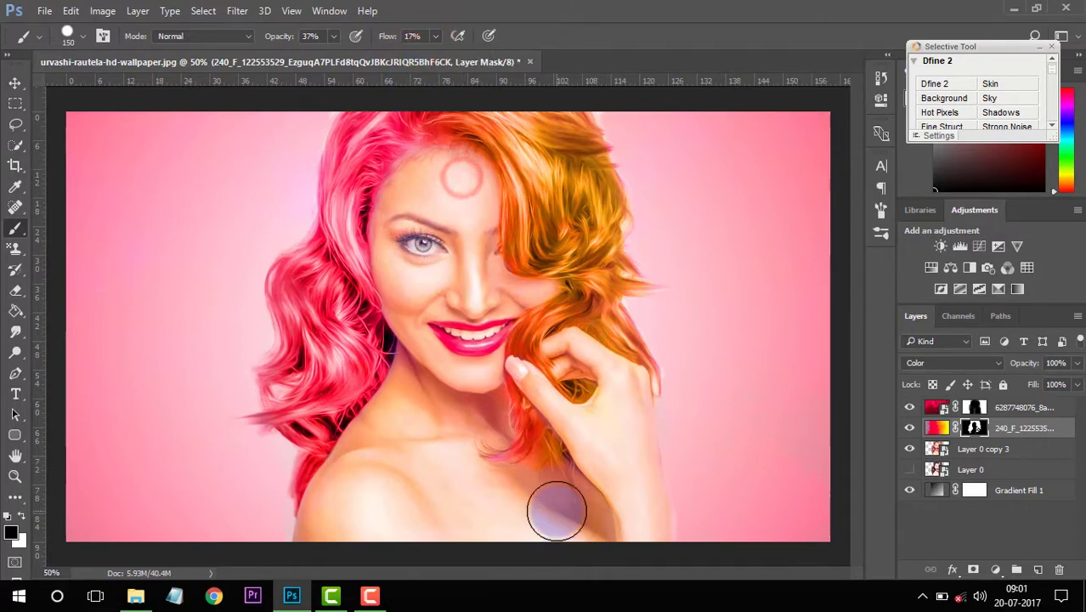
Select the top pink cloud layer and open the Camera Raw Filter on it
{"action": "left_click", "coordinate": [1006, 408]}
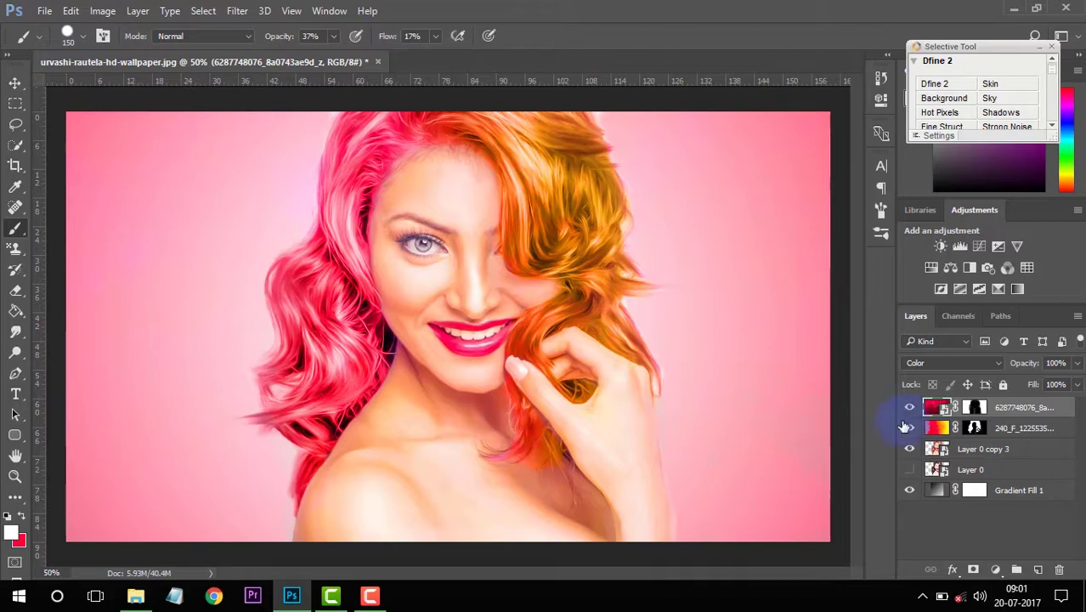
{"action": "left_click", "coordinate": [246, 14]}
{"action": "left_click", "coordinate": [260, 103]}
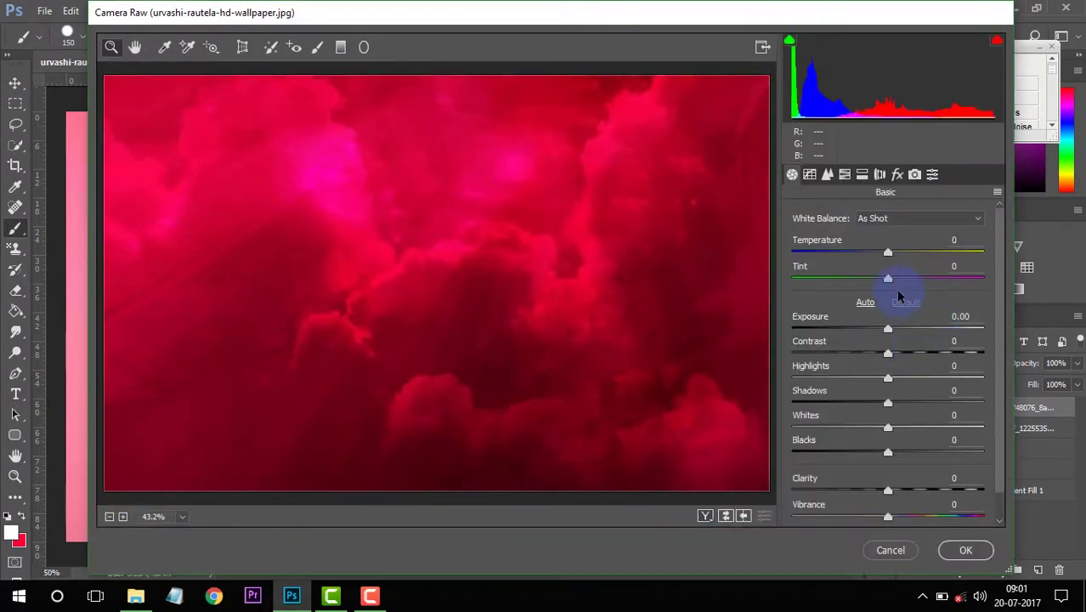
In Camera Raw, set Tint to +100 and boost Magentas and Reds saturation
{"action": "left_click_drag", "start_coordinate": [889, 279], "coordinate": [1012, 284]}
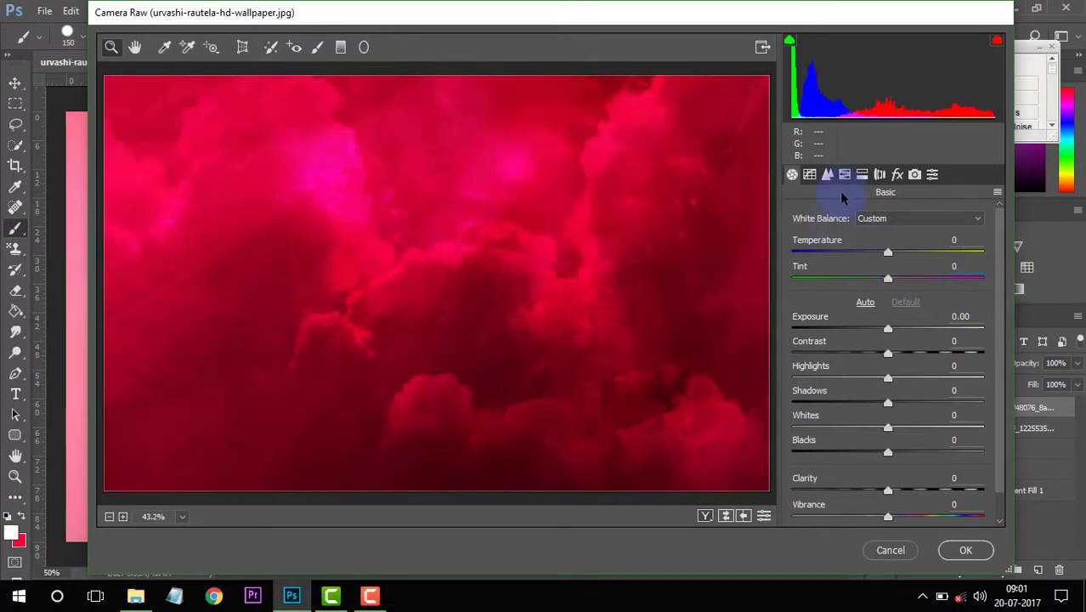
{"action": "left_click", "coordinate": [854, 174]}
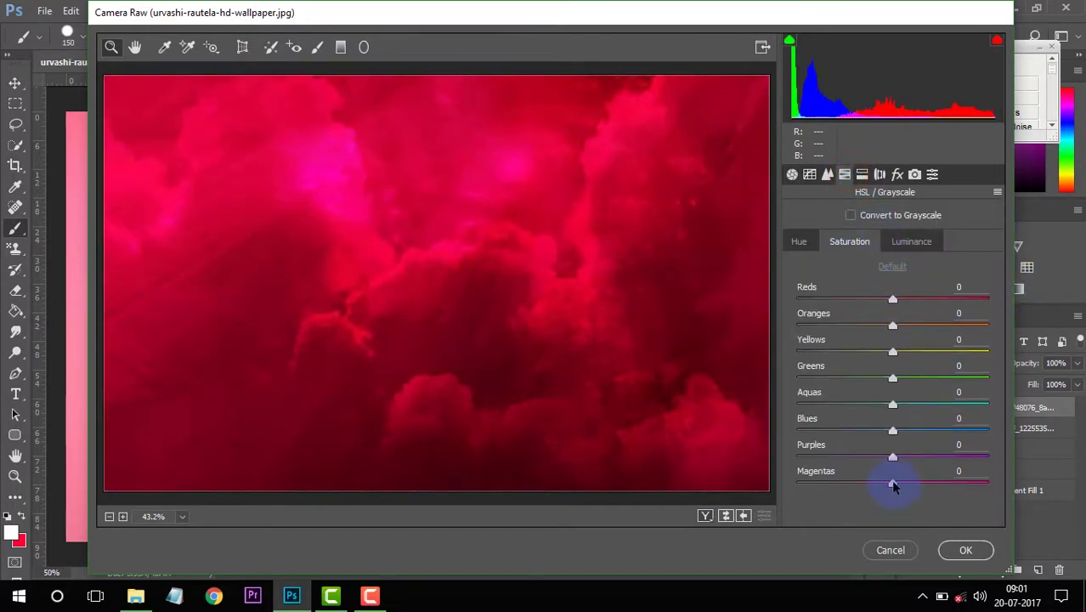
{"action": "left_click_drag", "start_coordinate": [893, 483], "coordinate": [993, 484]}
{"action": "left_click_drag", "start_coordinate": [893, 300], "coordinate": [1006, 311]}
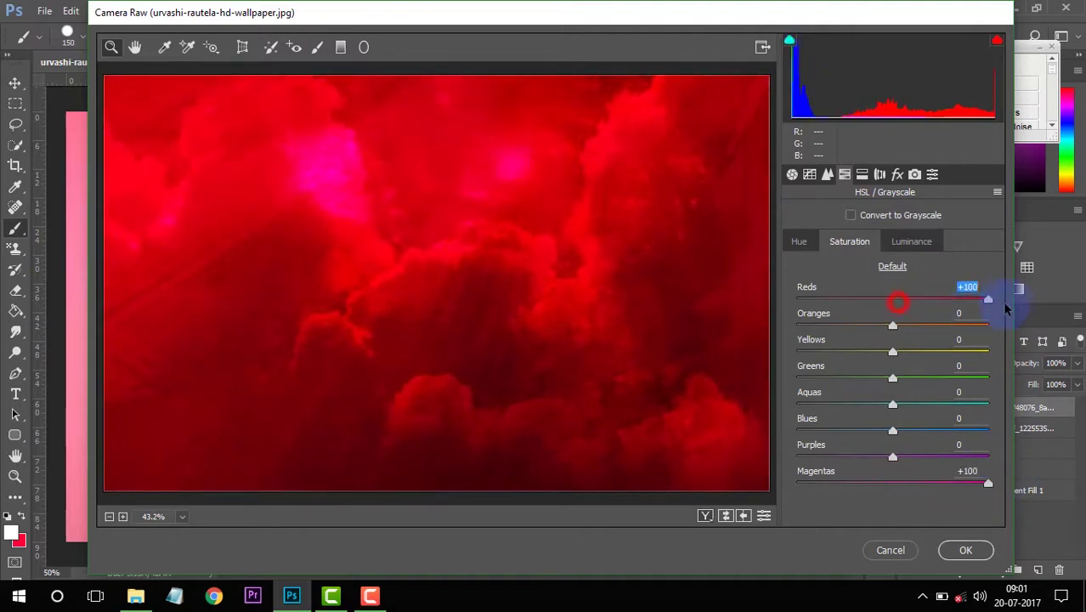
{"action": "type", "text": "0"}
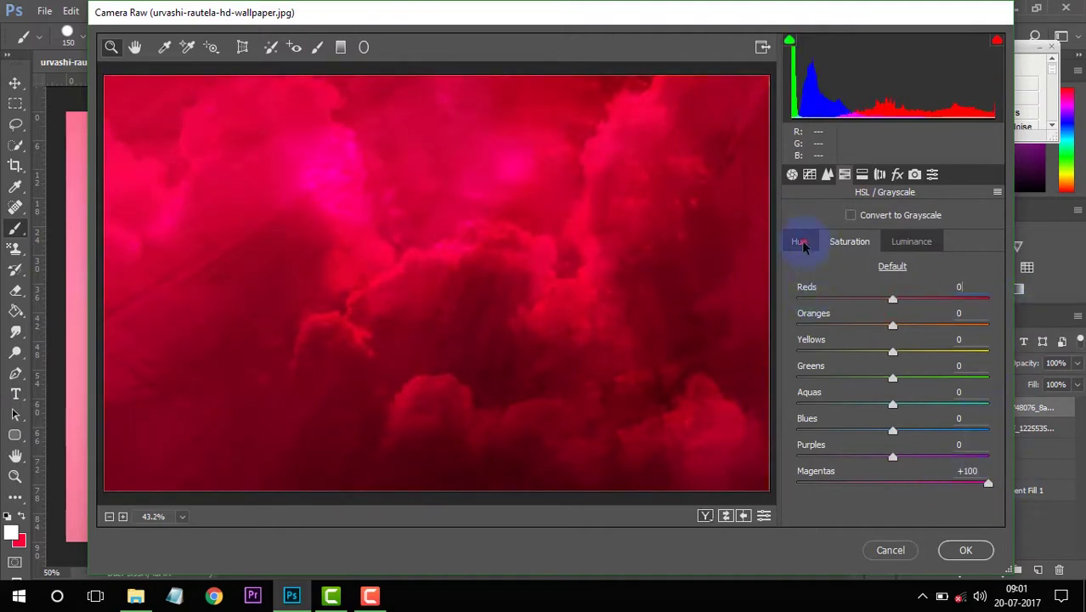
Shift the Magentas hue up, darken Reds luminance to about -14, and apply the filter
{"action": "left_click", "coordinate": [800, 243]}
{"action": "mouse_move", "coordinate": [892, 300]}
{"action": "left_mouse_down"}
{"action": "mouse_move", "coordinate": [791, 309]}
{"action": "mouse_move", "coordinate": [923, 310]}
{"action": "left_mouse_up"}
{"action": "type", "text": "0"}
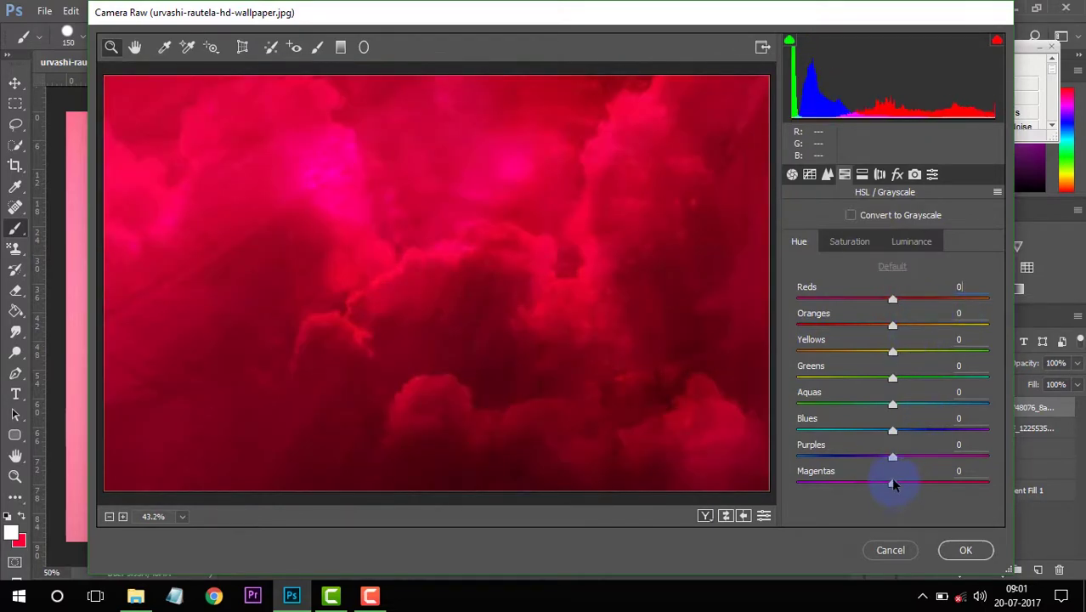
{"action": "left_click_drag", "start_coordinate": [892, 484], "coordinate": [969, 490]}
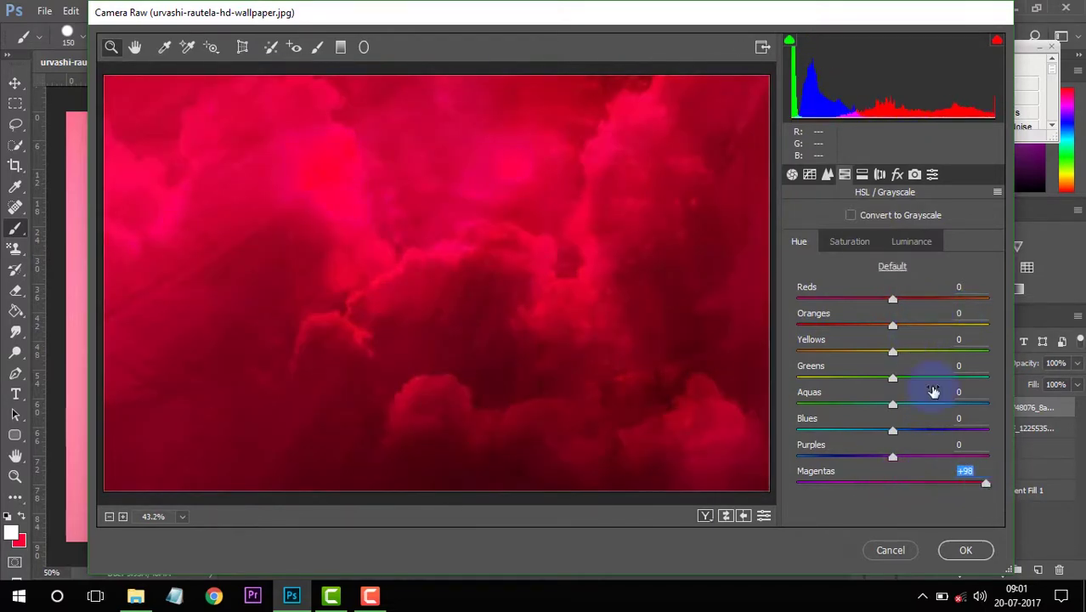
{"action": "left_click", "coordinate": [915, 246]}
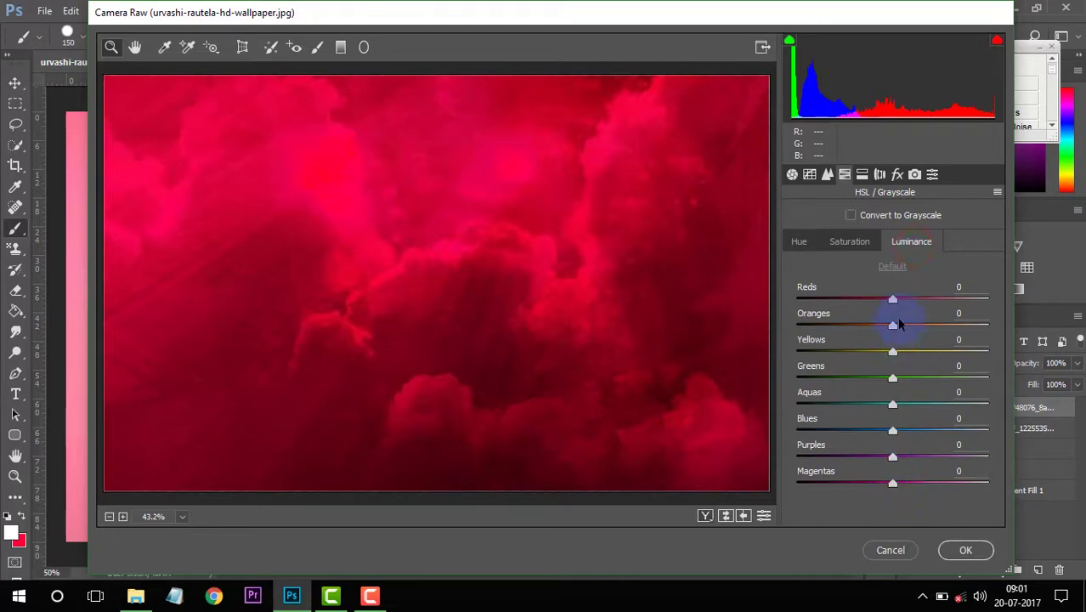
{"action": "left_click_drag", "start_coordinate": [894, 305], "coordinate": [882, 303]}
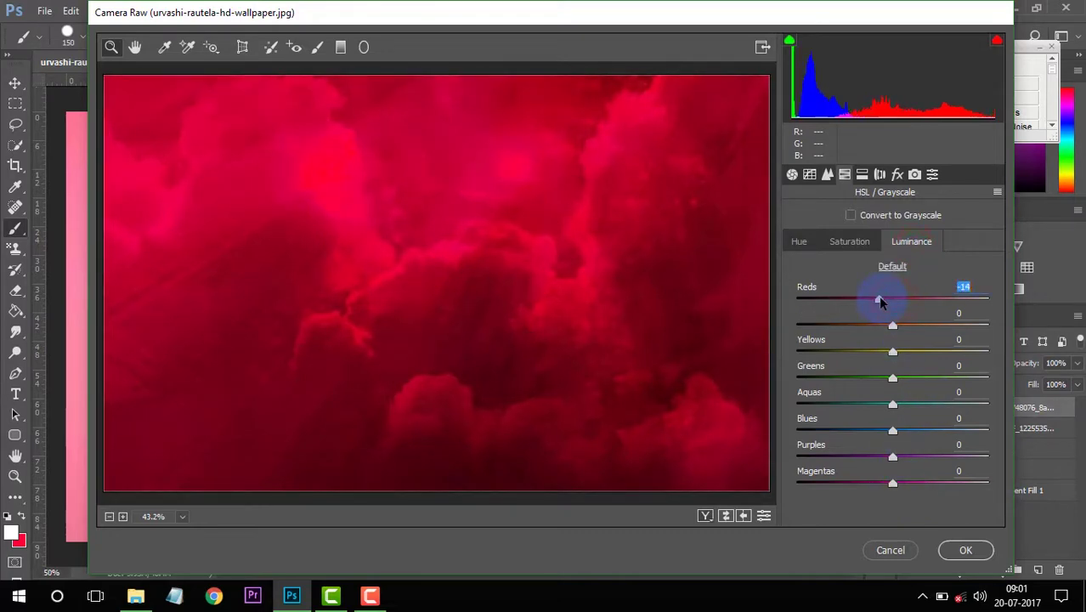
{"action": "left_click", "coordinate": [966, 550]}
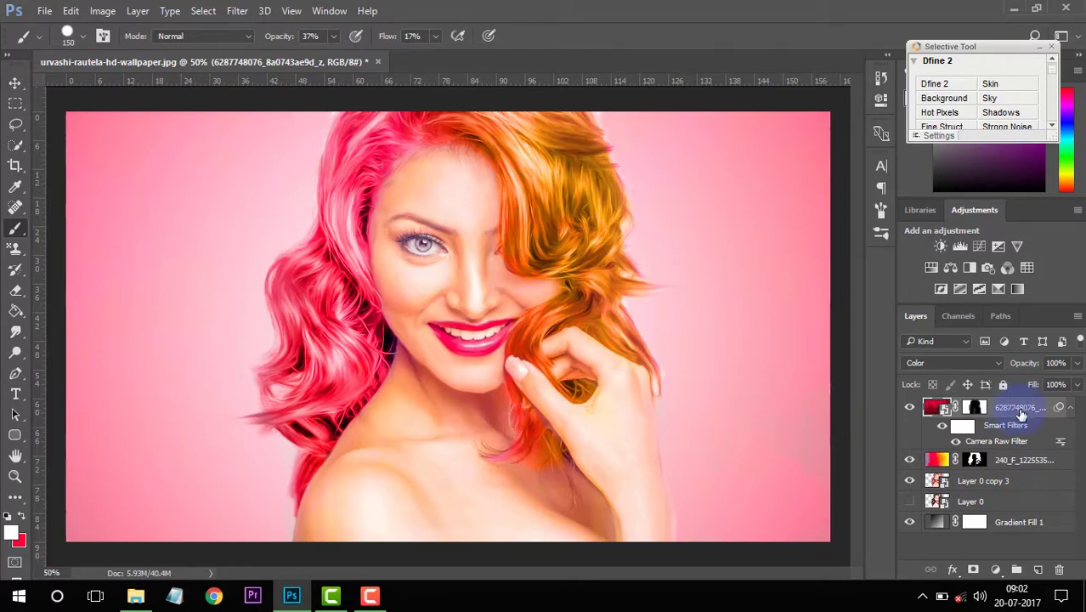
Collapse the cloud layer's smart filters and embed the purple bokeh image from STOCK > Blur Light
{"action": "left_click", "coordinate": [1071, 409]}
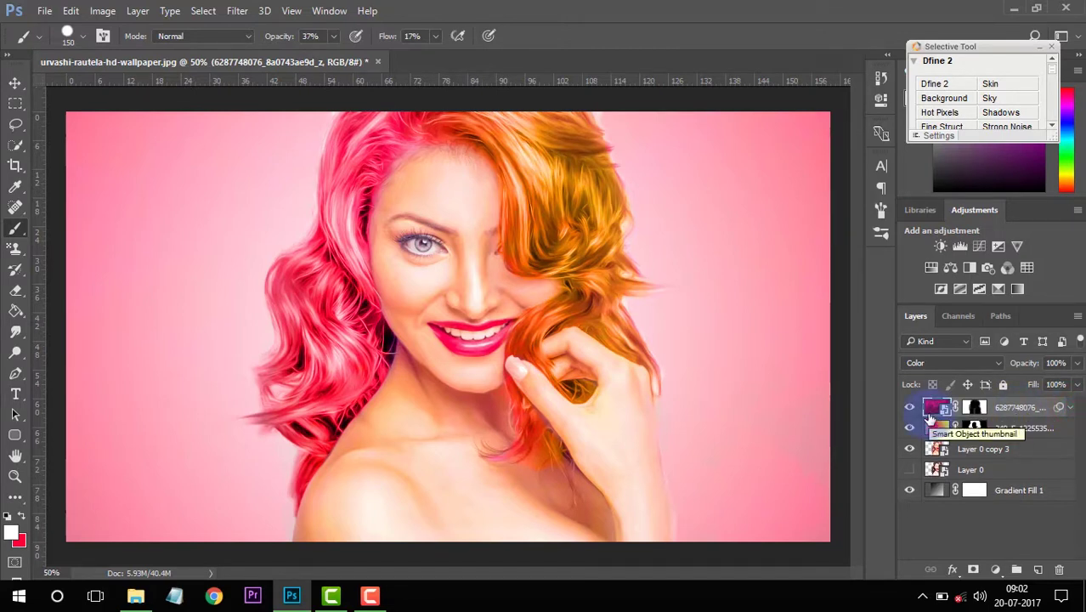
{"action": "left_click", "coordinate": [1013, 511]}
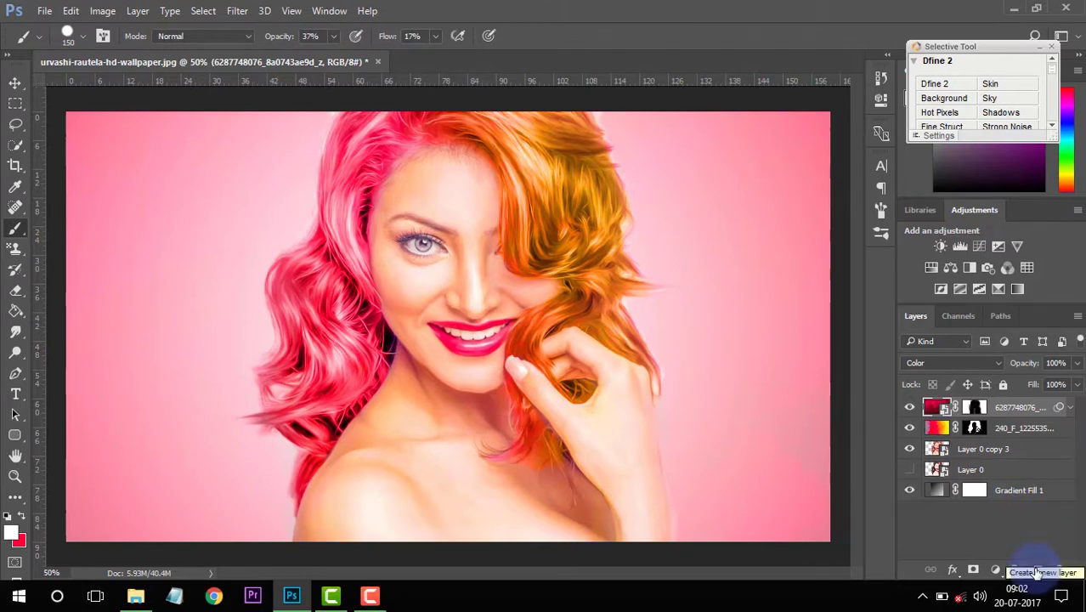
{"action": "left_click", "coordinate": [38, 10]}
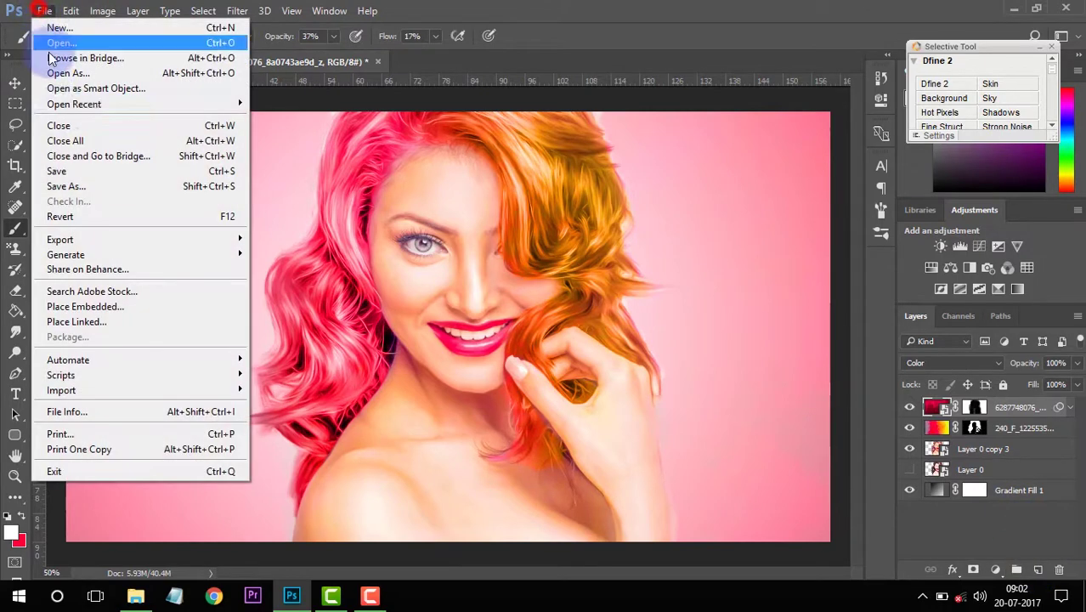
{"action": "left_click", "coordinate": [95, 308]}
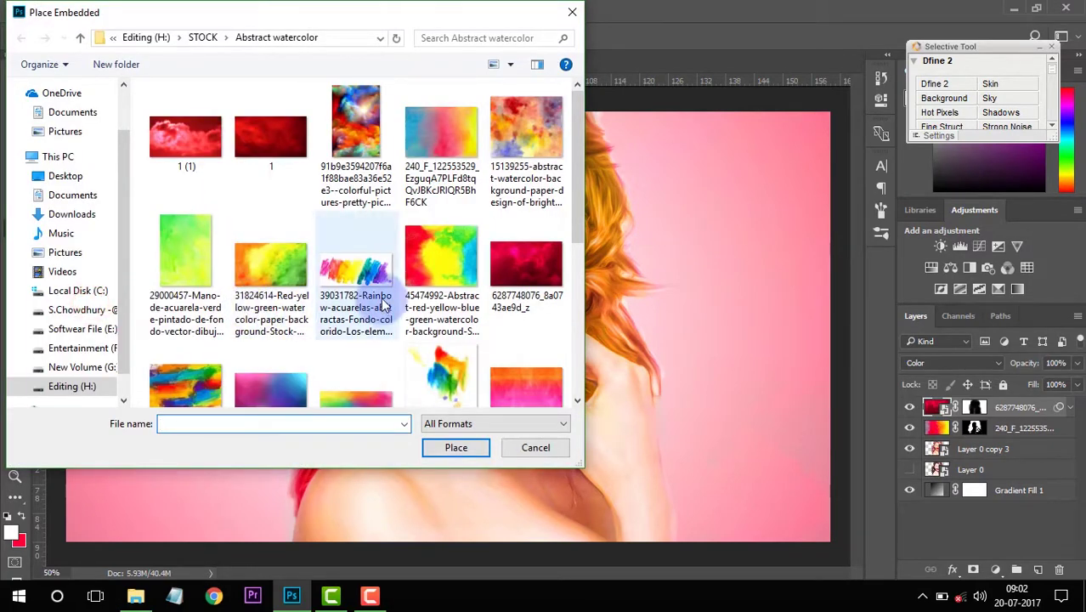
{"action": "scroll", "coordinate": [385, 306], "scroll_direction": "down", "scroll_amount": 3}
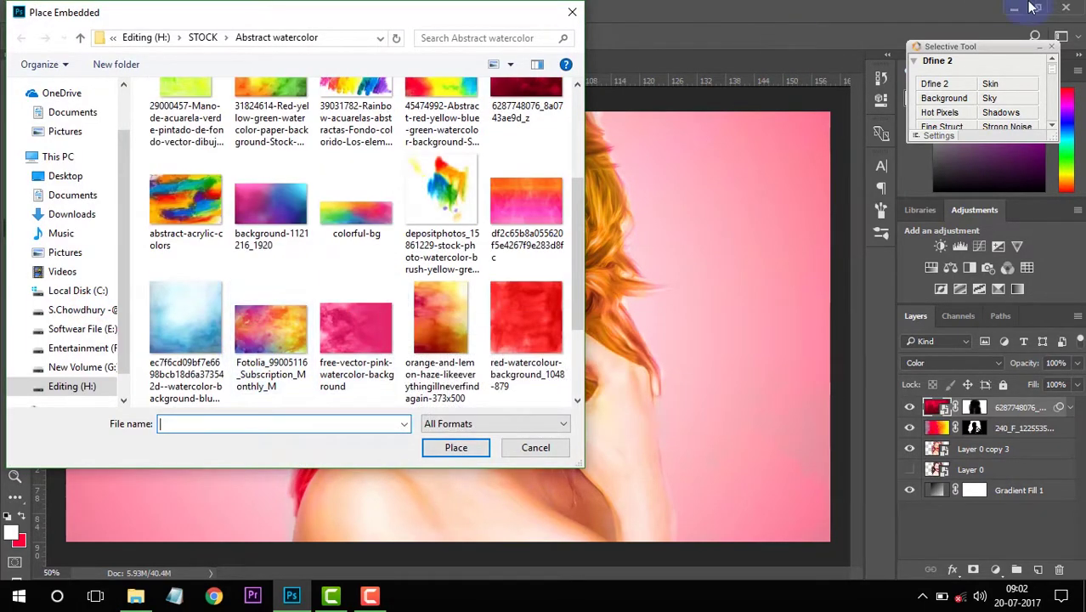
{"action": "left_click", "coordinate": [88, 386]}
{"action": "double_click", "coordinate": [352, 155]}
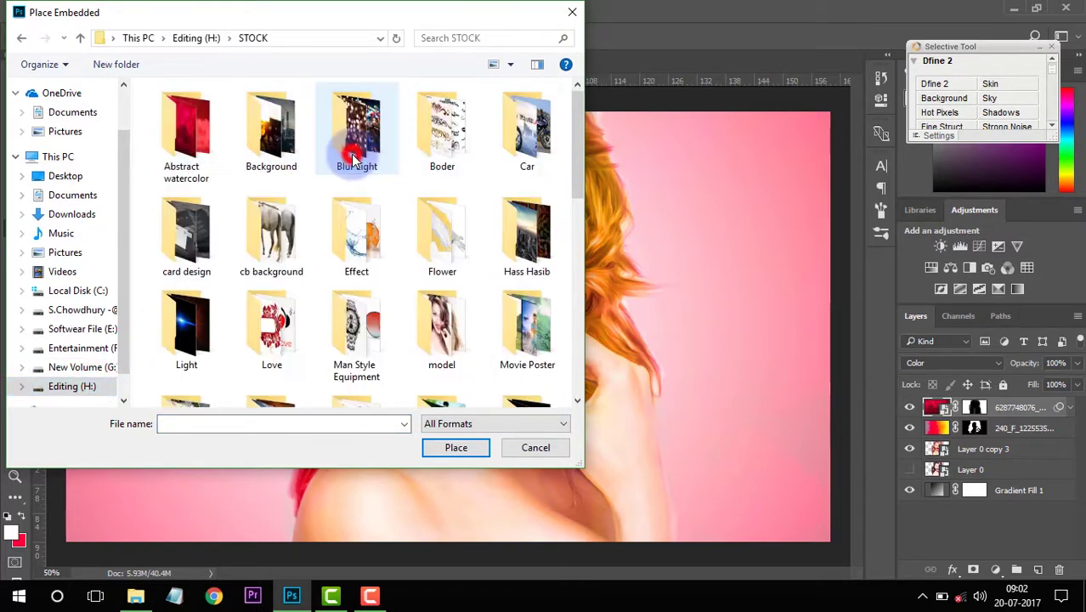
{"action": "double_click", "coordinate": [374, 146]}
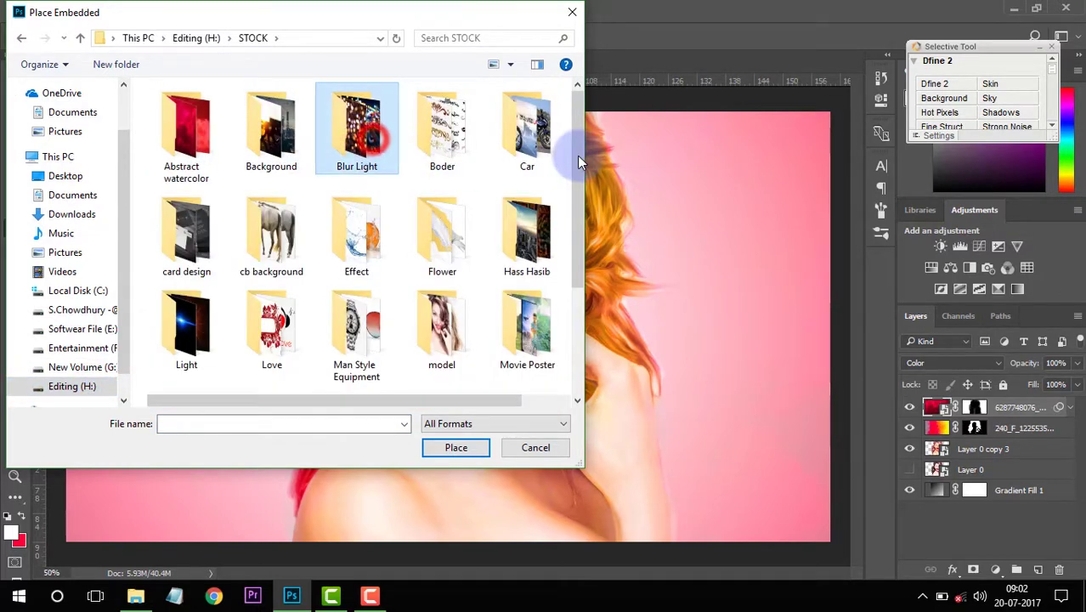
{"action": "left_click", "coordinate": [441, 134]}
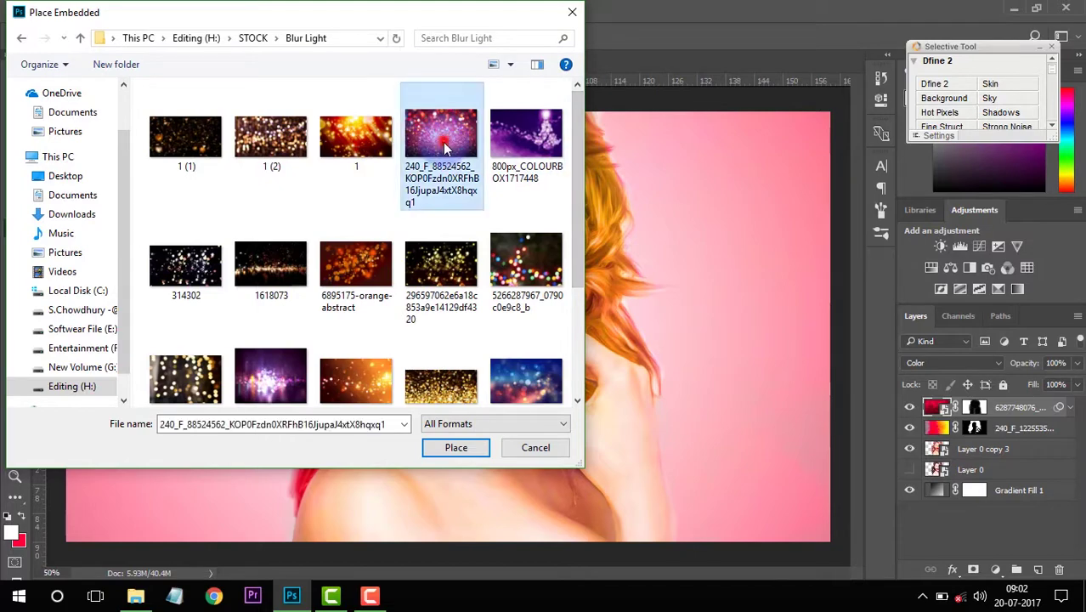
{"action": "left_click", "coordinate": [455, 447]}
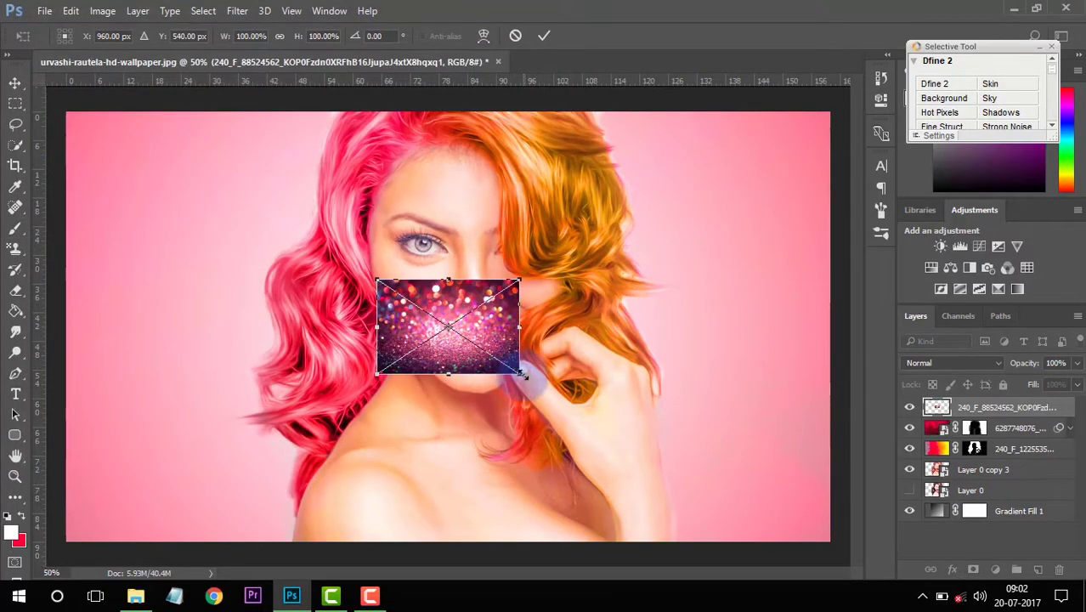
Scale the placed bokeh image to fill the canvas, commit it, and set Lighten blending
{"action": "left_click_drag", "start_coordinate": [520, 373], "coordinate": [852, 558]}
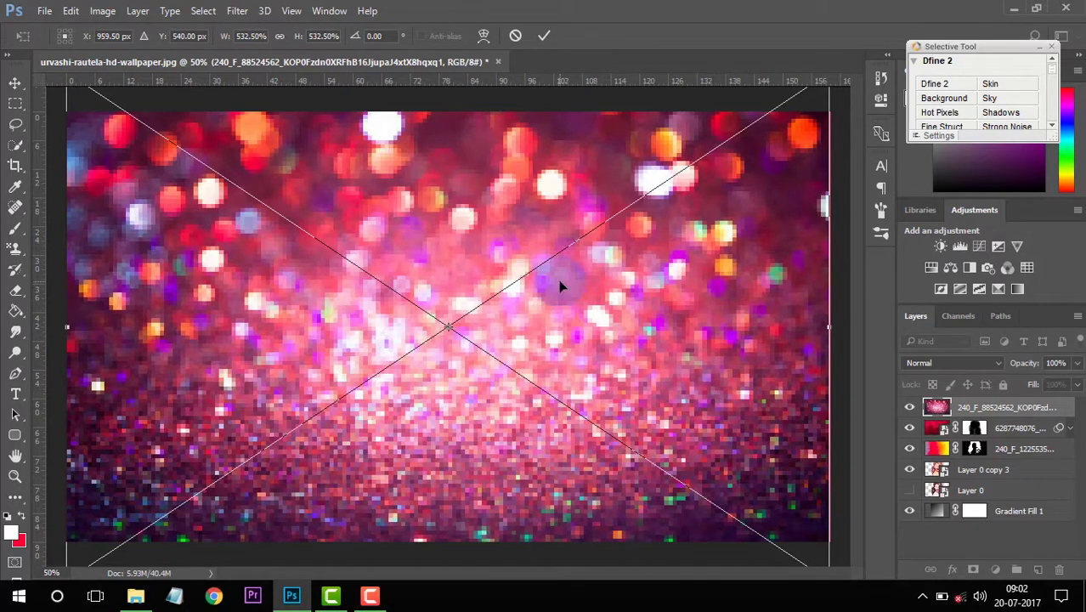
{"action": "left_click", "coordinate": [546, 36]}
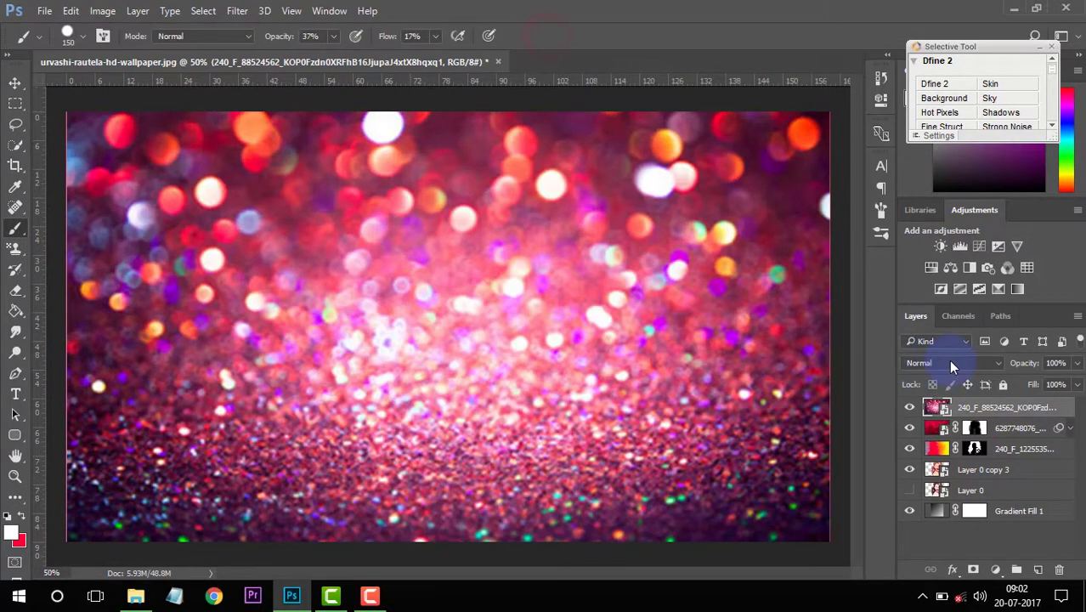
{"action": "left_click", "coordinate": [950, 366]}
{"action": "left_click", "coordinate": [935, 149]}
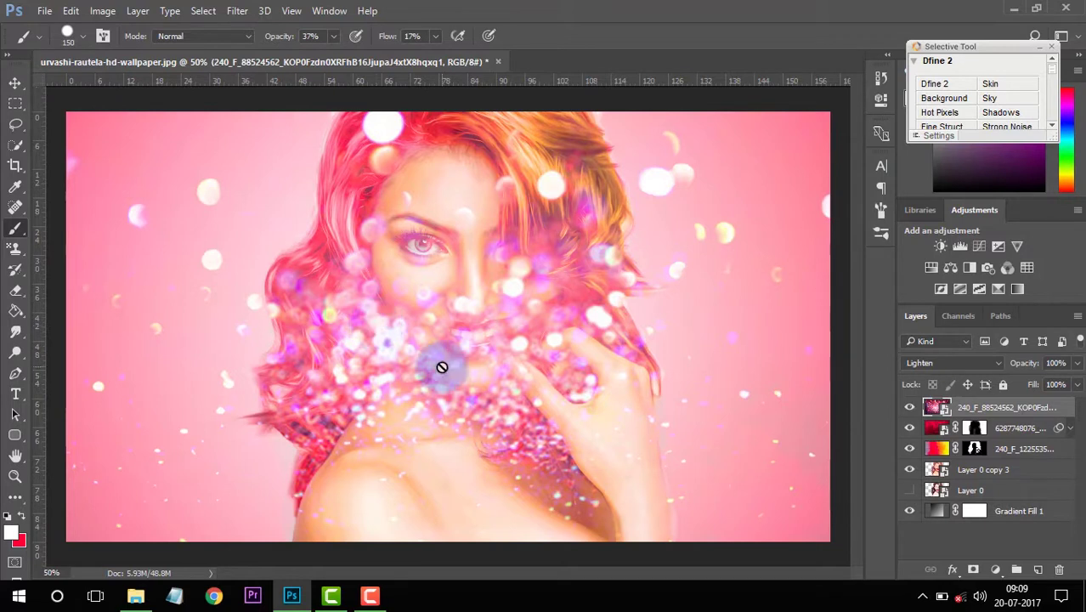
Add a mask to the bokeh layer and paint sparkles off the mouth and face at about 80% flow
{"action": "left_click", "coordinate": [973, 573]}
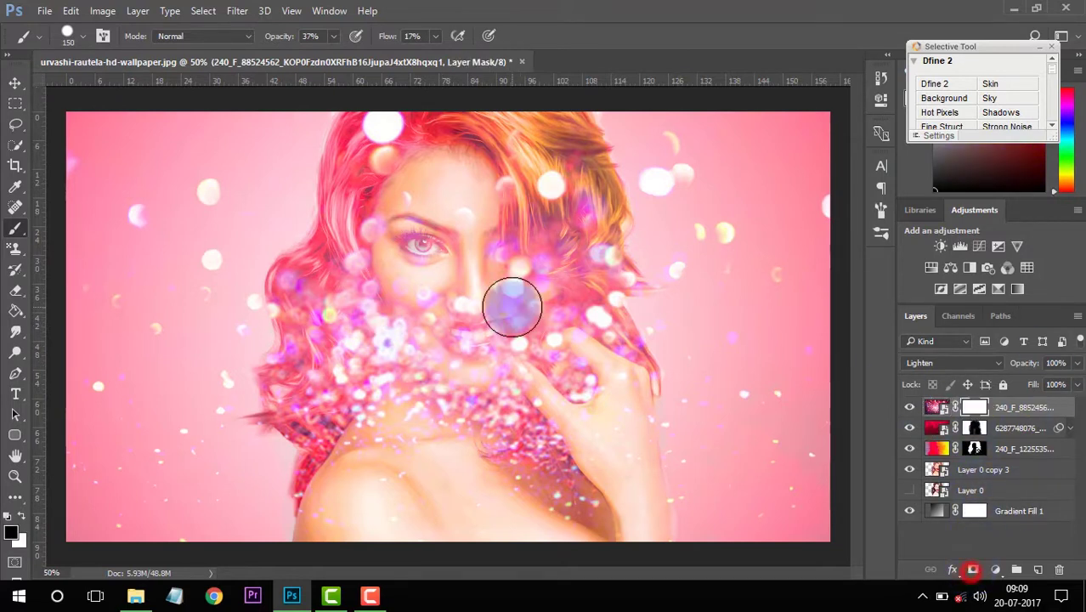
{"action": "left_click_drag", "start_coordinate": [458, 363], "coordinate": [413, 327]}
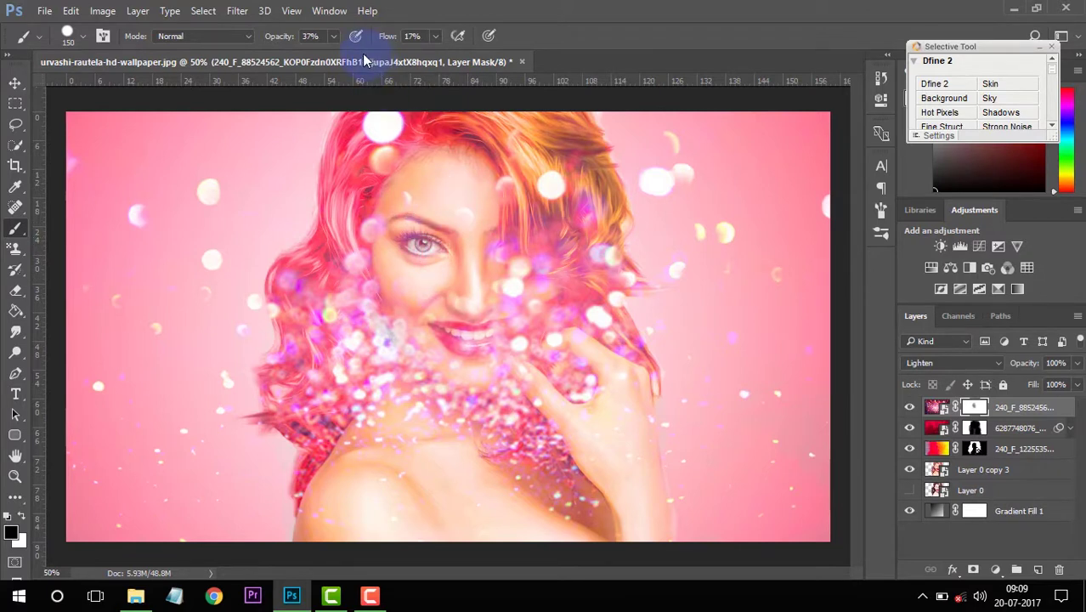
{"action": "left_click", "coordinate": [432, 38]}
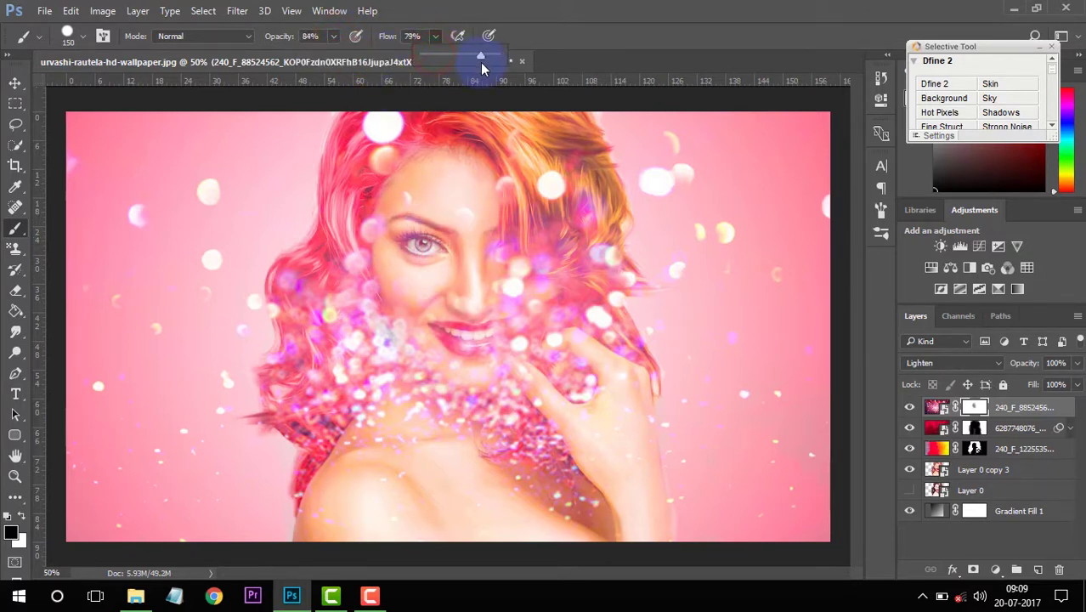
{"action": "left_click_drag", "start_coordinate": [467, 63], "coordinate": [486, 60]}
{"action": "mouse_move", "coordinate": [429, 337]}
{"action": "left_mouse_down"}
{"action": "mouse_move", "coordinate": [388, 182]}
{"action": "mouse_move", "coordinate": [369, 174]}
{"action": "mouse_move", "coordinate": [363, 361]}
{"action": "mouse_move", "coordinate": [427, 389]}
{"action": "mouse_move", "coordinate": [504, 267]}
{"action": "mouse_move", "coordinate": [550, 150]}
{"action": "mouse_move", "coordinate": [572, 225]}
{"action": "mouse_move", "coordinate": [600, 260]}
{"action": "mouse_move", "coordinate": [523, 316]}
{"action": "mouse_move", "coordinate": [541, 338]}
{"action": "mouse_move", "coordinate": [517, 472]}
{"action": "mouse_move", "coordinate": [422, 504]}
{"action": "mouse_move", "coordinate": [371, 487]}
{"action": "mouse_move", "coordinate": [333, 544]}
{"action": "mouse_move", "coordinate": [316, 303]}
{"action": "mouse_move", "coordinate": [405, 413]}
{"action": "mouse_move", "coordinate": [554, 530]}
{"action": "mouse_move", "coordinate": [606, 534]}
{"action": "mouse_move", "coordinate": [606, 437]}
{"action": "mouse_move", "coordinate": [572, 514]}
{"action": "mouse_move", "coordinate": [572, 308]}
{"action": "mouse_move", "coordinate": [582, 308]}
{"action": "mouse_move", "coordinate": [621, 437]}
{"action": "mouse_move", "coordinate": [444, 347]}
{"action": "mouse_move", "coordinate": [432, 383]}
{"action": "mouse_move", "coordinate": [378, 335]}
{"action": "left_mouse_up"}
At about 36% flow, mask the bokeh off the left hair, neck and hand
{"action": "left_click", "coordinate": [334, 36]}
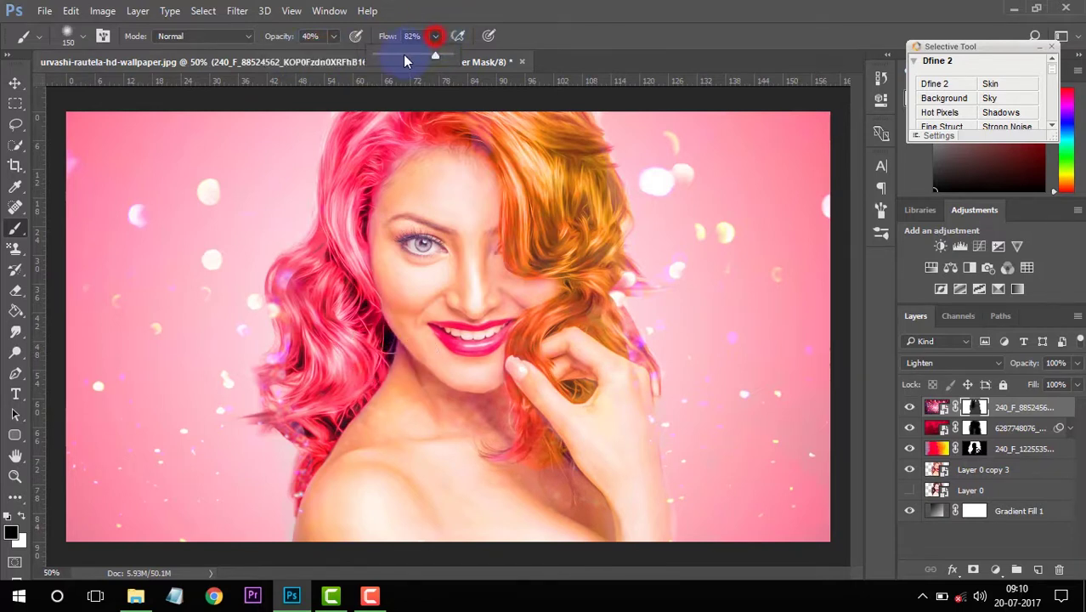
{"action": "left_click_drag", "start_coordinate": [401, 60], "coordinate": [401, 57]}
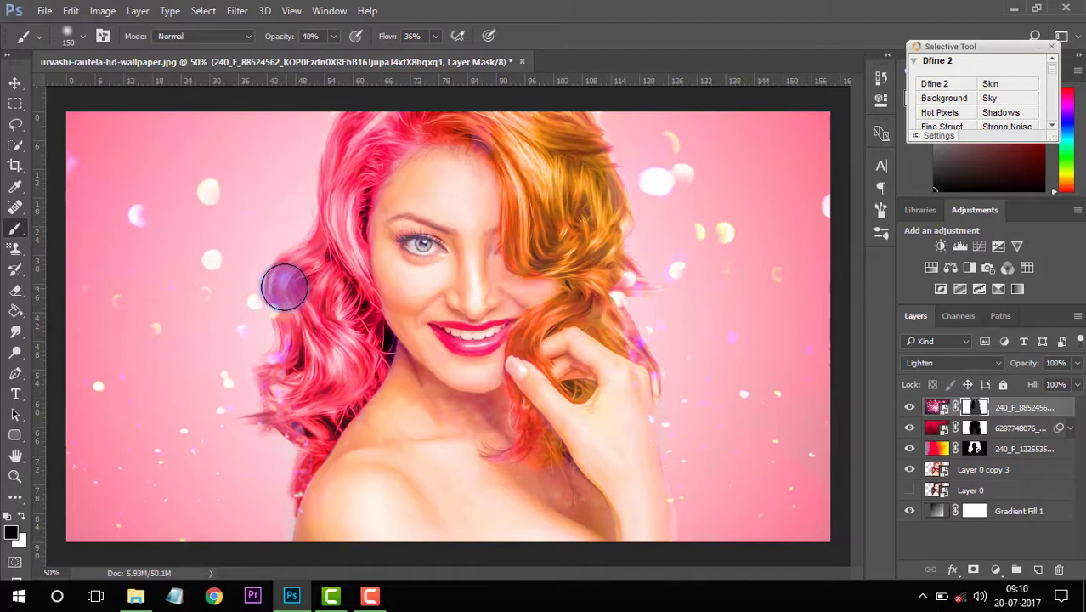
{"action": "mouse_move", "coordinate": [289, 293]}
{"action": "left_mouse_down"}
{"action": "mouse_move", "coordinate": [300, 335]}
{"action": "mouse_move", "coordinate": [283, 380]}
{"action": "mouse_move", "coordinate": [295, 431]}
{"action": "mouse_move", "coordinate": [324, 432]}
{"action": "mouse_move", "coordinate": [313, 517]}
{"action": "mouse_move", "coordinate": [321, 498]}
{"action": "left_mouse_up"}
{"action": "left_click_drag", "start_coordinate": [582, 517], "coordinate": [510, 474]}
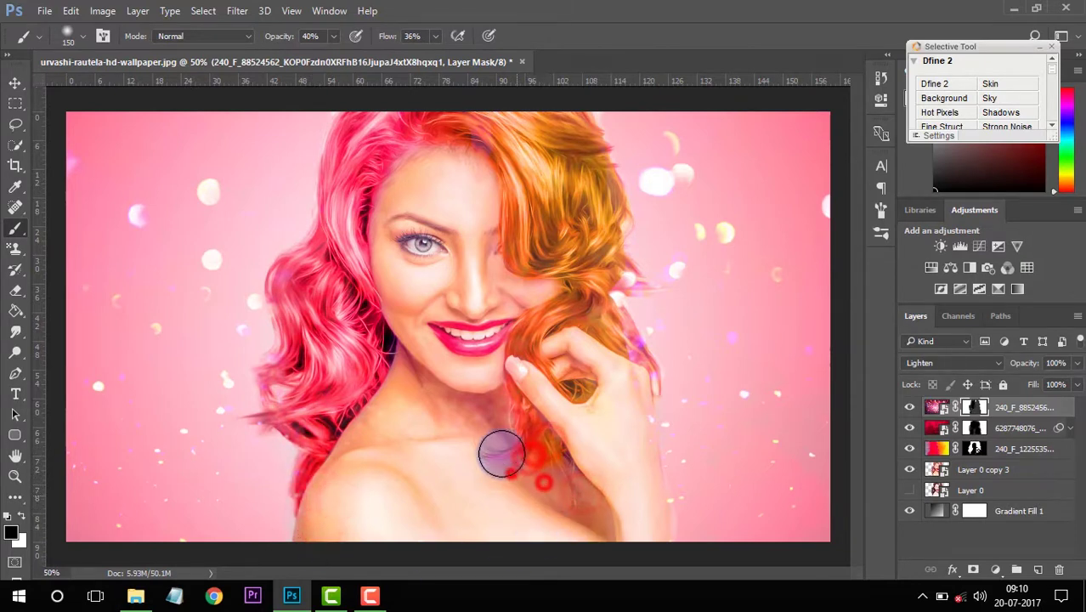
{"action": "mouse_move", "coordinate": [627, 399]}
{"action": "left_mouse_down"}
{"action": "mouse_move", "coordinate": [626, 444]}
{"action": "mouse_move", "coordinate": [601, 297]}
{"action": "mouse_move", "coordinate": [569, 300]}
{"action": "left_mouse_up"}
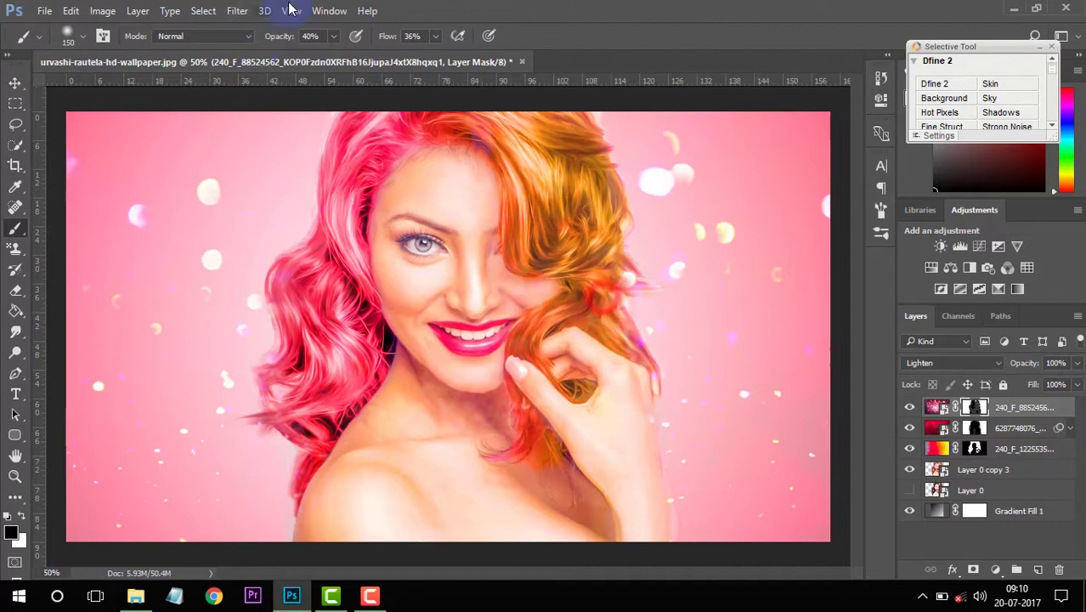
With a smaller brush at about 62% opacity, mask the cheek hair, neck, shoulder and hairline
{"action": "left_click", "coordinate": [335, 35]}
{"action": "left_click", "coordinate": [348, 54]}
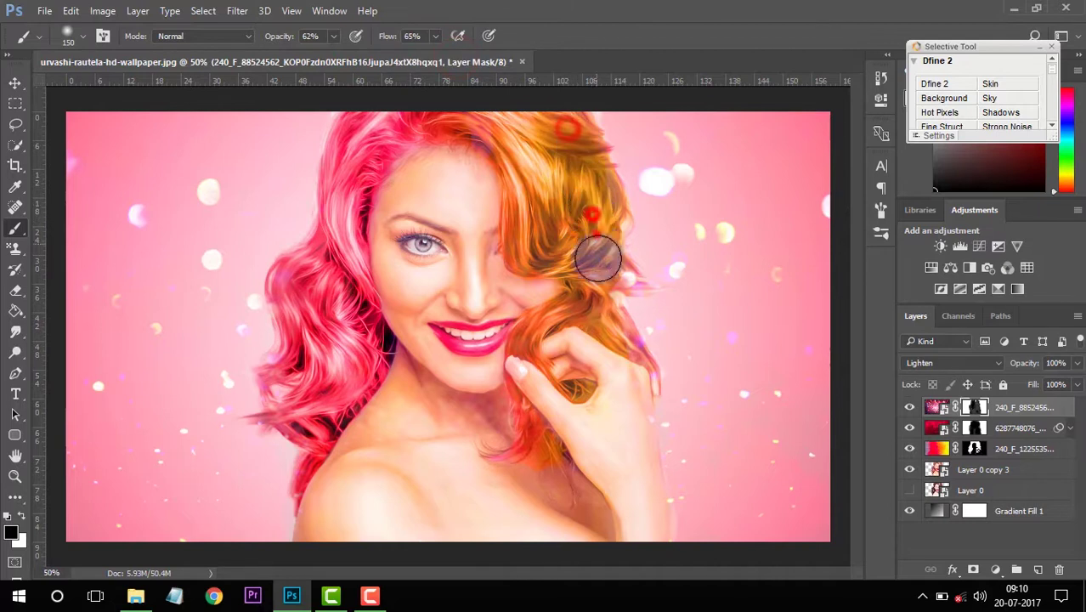
{"action": "mouse_move", "coordinate": [594, 252]}
{"action": "left_mouse_down"}
{"action": "mouse_move", "coordinate": [642, 284]}
{"action": "mouse_move", "coordinate": [610, 273]}
{"action": "mouse_move", "coordinate": [638, 374]}
{"action": "mouse_move", "coordinate": [646, 515]}
{"action": "left_mouse_up"}
{"action": "key", "text": "bracketleft"}
{"action": "key", "text": "bracketleft"}
{"action": "key", "text": "bracketleft"}
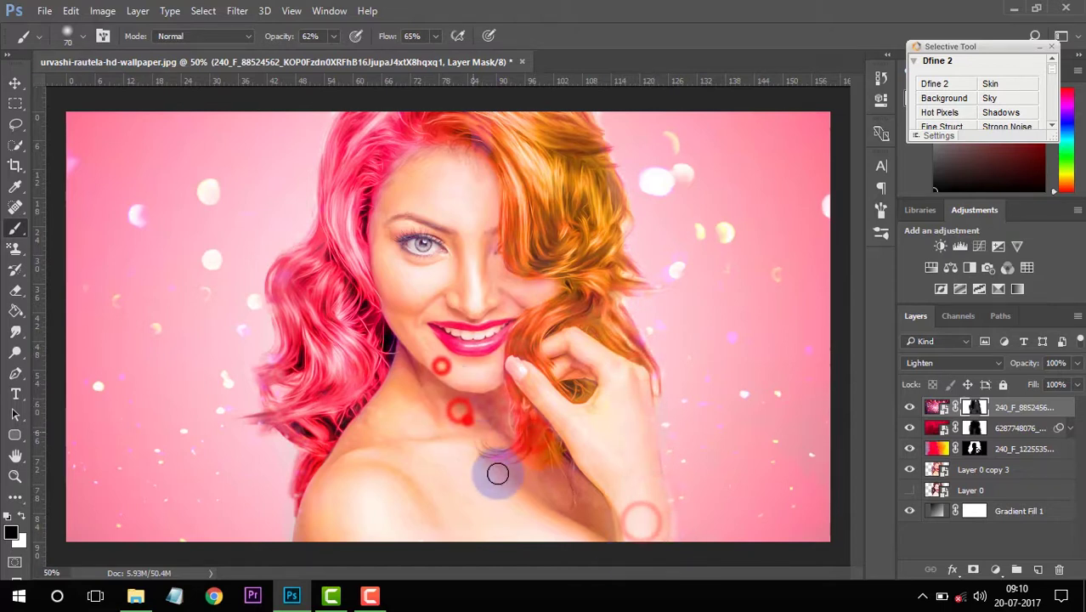
{"action": "left_click", "coordinate": [375, 406]}
{"action": "left_click", "coordinate": [351, 437]}
{"action": "mouse_move", "coordinate": [331, 466]}
{"action": "left_mouse_down"}
{"action": "mouse_move", "coordinate": [331, 501]}
{"action": "mouse_move", "coordinate": [278, 382]}
{"action": "left_mouse_up"}
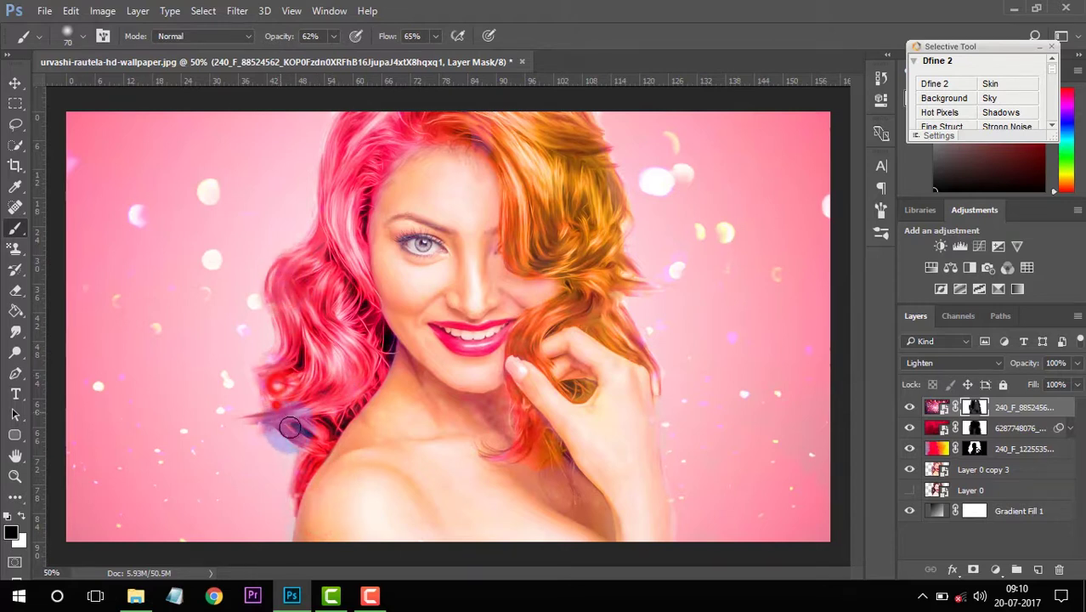
{"action": "left_click_drag", "start_coordinate": [279, 382], "coordinate": [387, 197]}
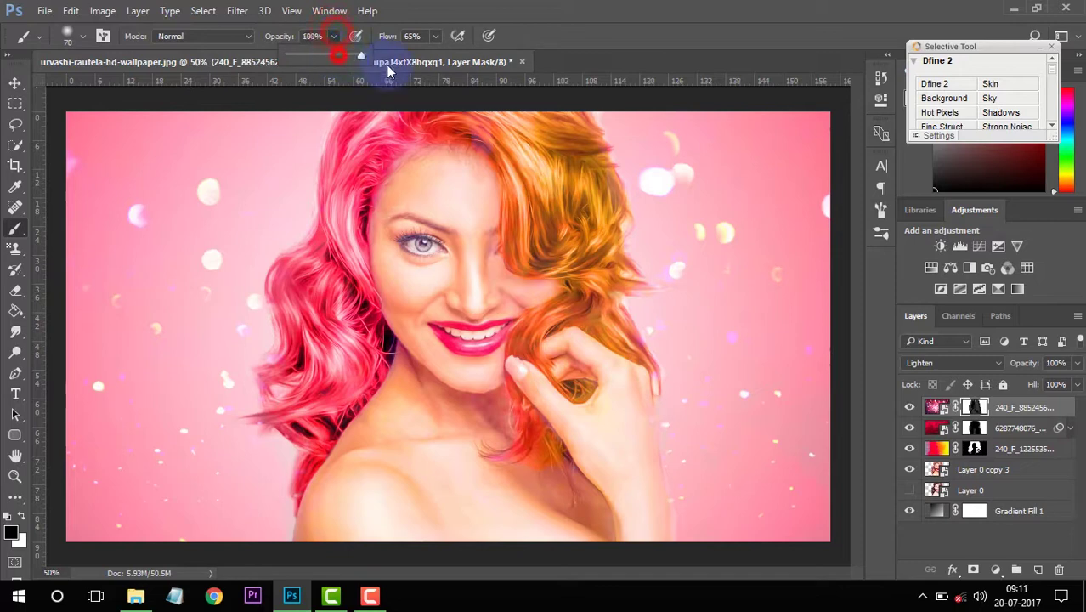
With a much larger brush at full flow, clear the bokeh off the forehead
{"action": "left_click", "coordinate": [434, 36]}
{"action": "left_click", "coordinate": [433, 157]}
{"action": "key", "text": "bracketright"}
{"action": "key", "text": "bracketright"}
{"action": "key", "text": "bracketright"}
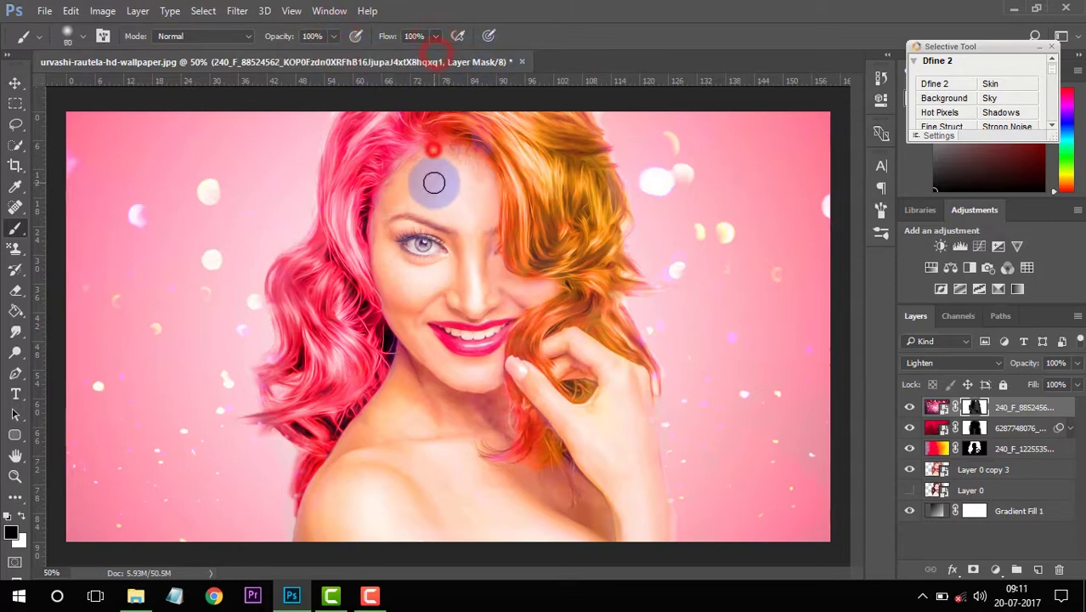
{"action": "key", "text": "bracketright"}
{"action": "key", "text": "bracketright"}
{"action": "key", "text": "bracketright"}
{"action": "key", "text": "bracketright"}
{"action": "mouse_move", "coordinate": [429, 165]}
{"action": "left_mouse_down"}
{"action": "mouse_move", "coordinate": [502, 473]}
{"action": "mouse_move", "coordinate": [526, 492]}
{"action": "mouse_move", "coordinate": [583, 461]}
{"action": "mouse_move", "coordinate": [521, 521]}
{"action": "mouse_move", "coordinate": [422, 417]}
{"action": "mouse_move", "coordinate": [390, 498]}
{"action": "mouse_move", "coordinate": [388, 449]}
{"action": "mouse_move", "coordinate": [424, 362]}
{"action": "mouse_move", "coordinate": [445, 370]}
{"action": "mouse_move", "coordinate": [425, 364]}
{"action": "mouse_move", "coordinate": [422, 327]}
{"action": "mouse_move", "coordinate": [436, 339]}
{"action": "mouse_move", "coordinate": [475, 335]}
{"action": "mouse_move", "coordinate": [461, 311]}
{"action": "mouse_move", "coordinate": [462, 323]}
{"action": "left_mouse_up"}
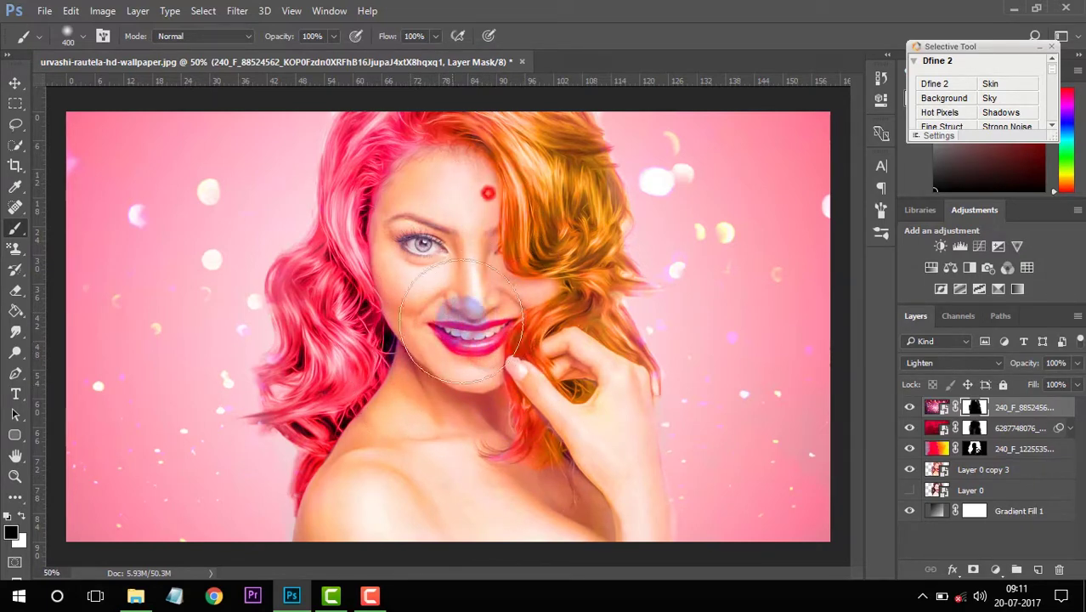
Erase the bokeh layer mask along the lower hair edge with the Eraser
{"action": "left_click", "coordinate": [16, 289]}
{"action": "left_click", "coordinate": [277, 459]}
{"action": "mouse_move", "coordinate": [275, 483]}
{"action": "left_mouse_down"}
{"action": "mouse_move", "coordinate": [282, 515]}
{"action": "mouse_move", "coordinate": [255, 527]}
{"action": "mouse_move", "coordinate": [259, 535]}
{"action": "left_mouse_up"}
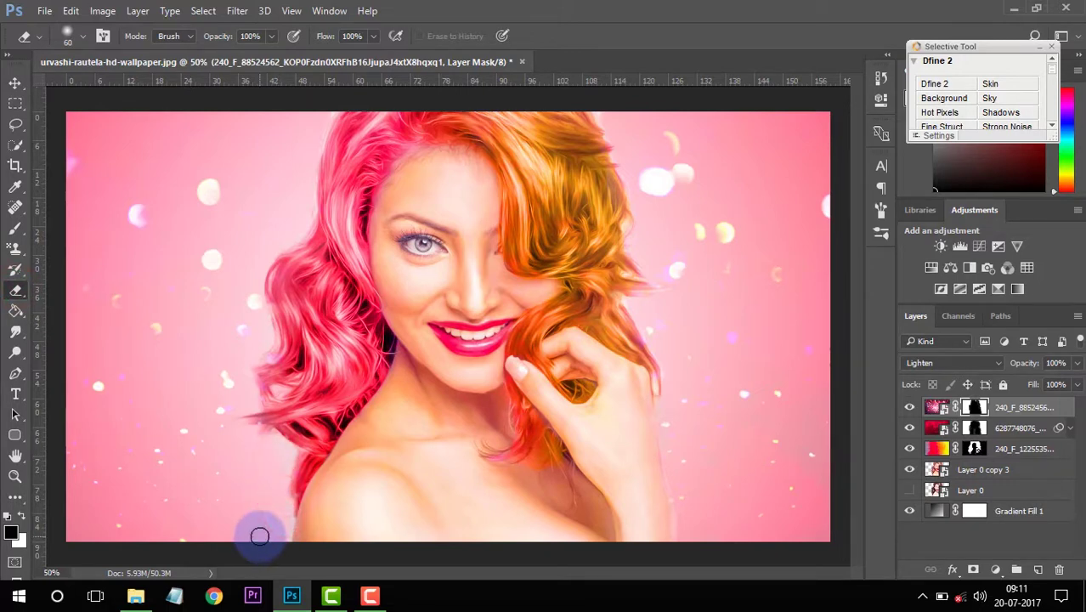
{"action": "left_click_drag", "start_coordinate": [259, 535], "coordinate": [242, 505]}
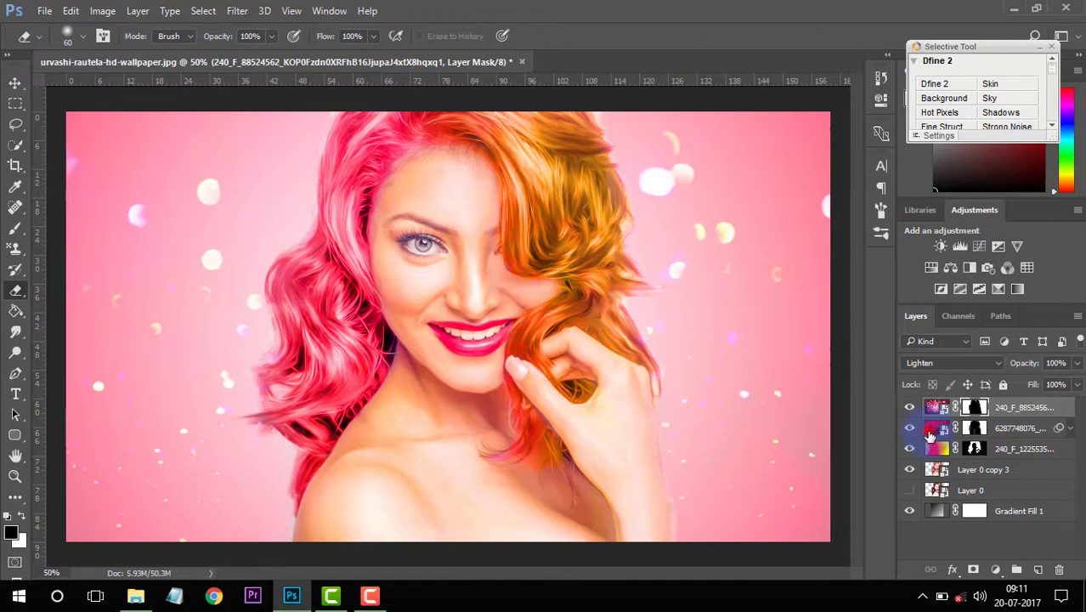
Erase the pink colour overlay layer's mask along the lower hair and near the hand
{"action": "left_click", "coordinate": [930, 435]}
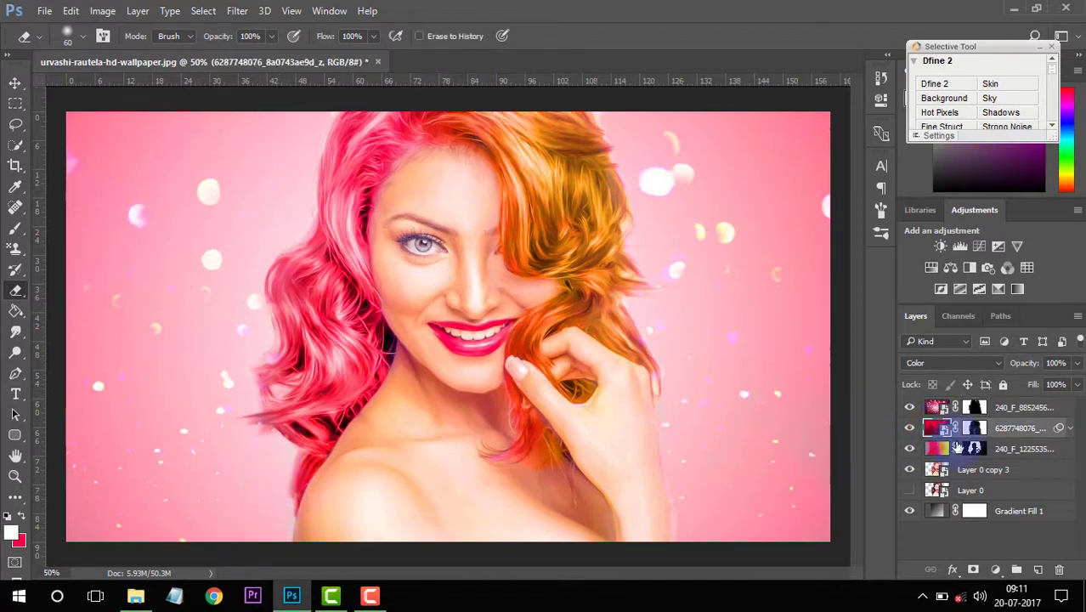
{"action": "left_click", "coordinate": [975, 428]}
{"action": "mouse_move", "coordinate": [267, 444]}
{"action": "left_mouse_down"}
{"action": "mouse_move", "coordinate": [287, 527]}
{"action": "mouse_move", "coordinate": [259, 490]}
{"action": "left_mouse_up"}
{"action": "left_click", "coordinate": [679, 496]}
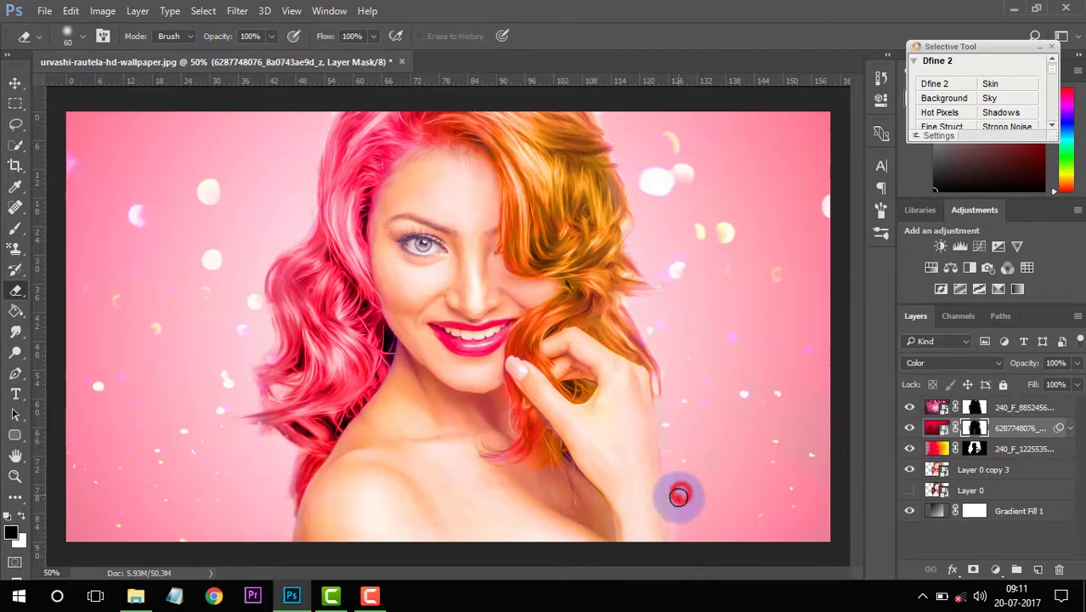
{"action": "left_click", "coordinate": [669, 403]}
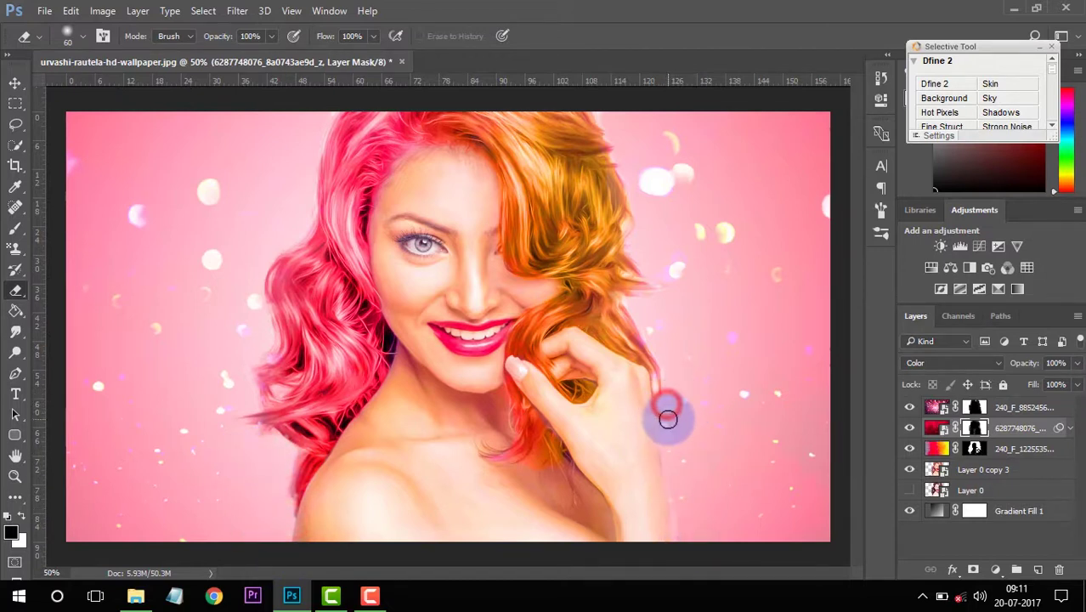
{"action": "left_click", "coordinate": [275, 451]}
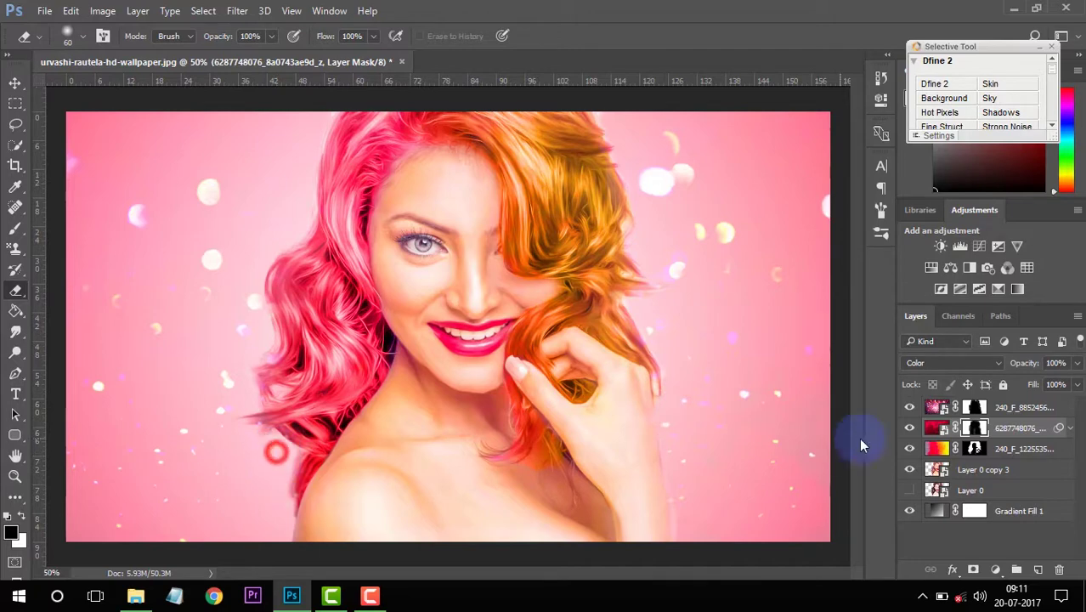
Set the bokeh layer's blend mode to Screen
{"action": "left_click", "coordinate": [975, 408]}
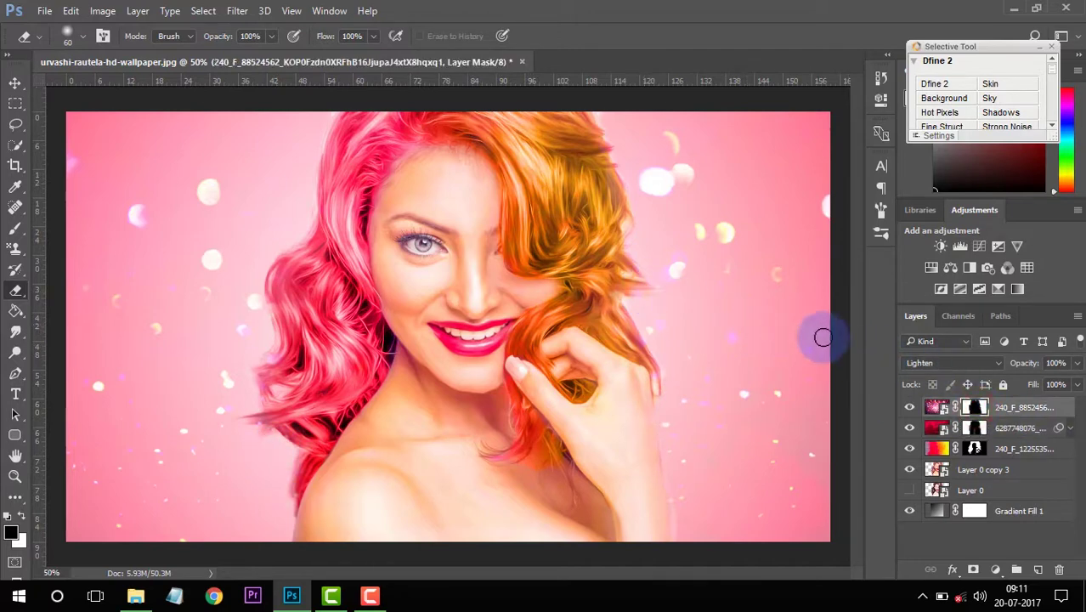
{"action": "left_click", "coordinate": [940, 363]}
{"action": "left_click", "coordinate": [918, 150]}
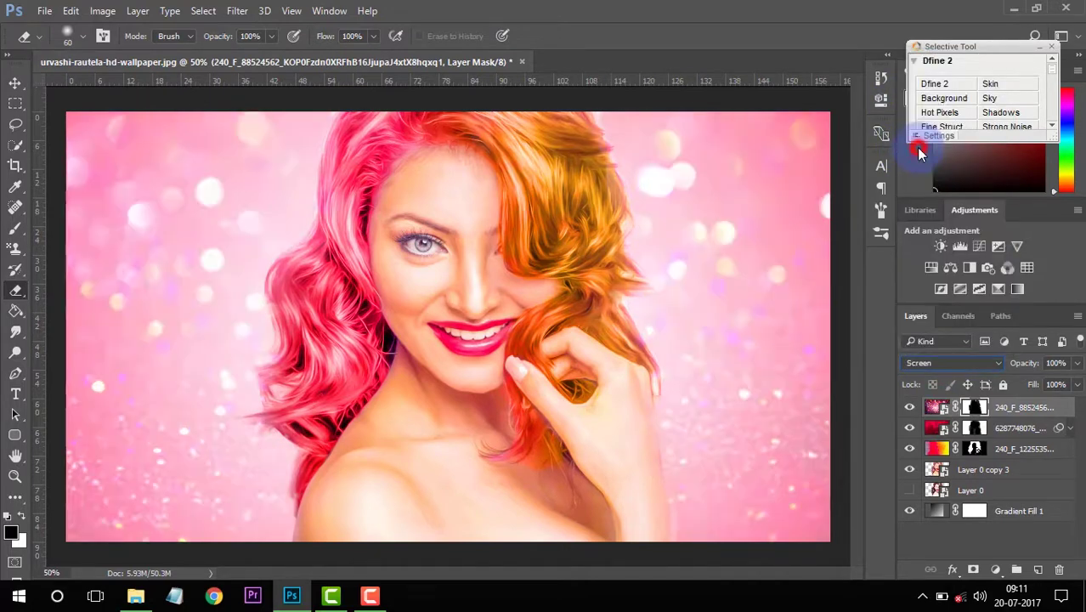
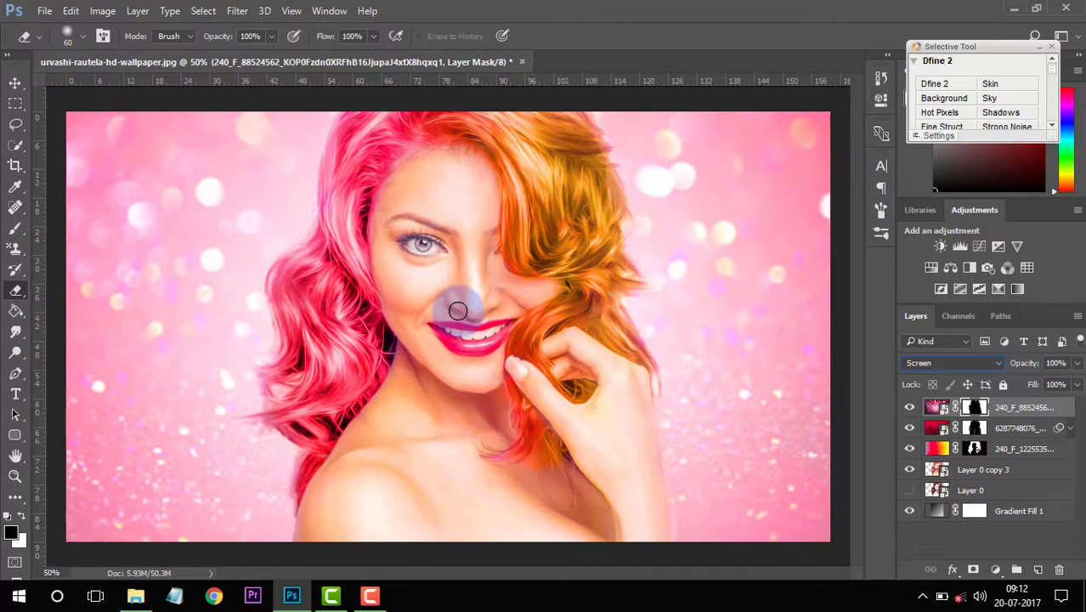
Fill a new empty layer with solid red foreground colour #ff0036
{"action": "left_click", "coordinate": [1039, 570]}
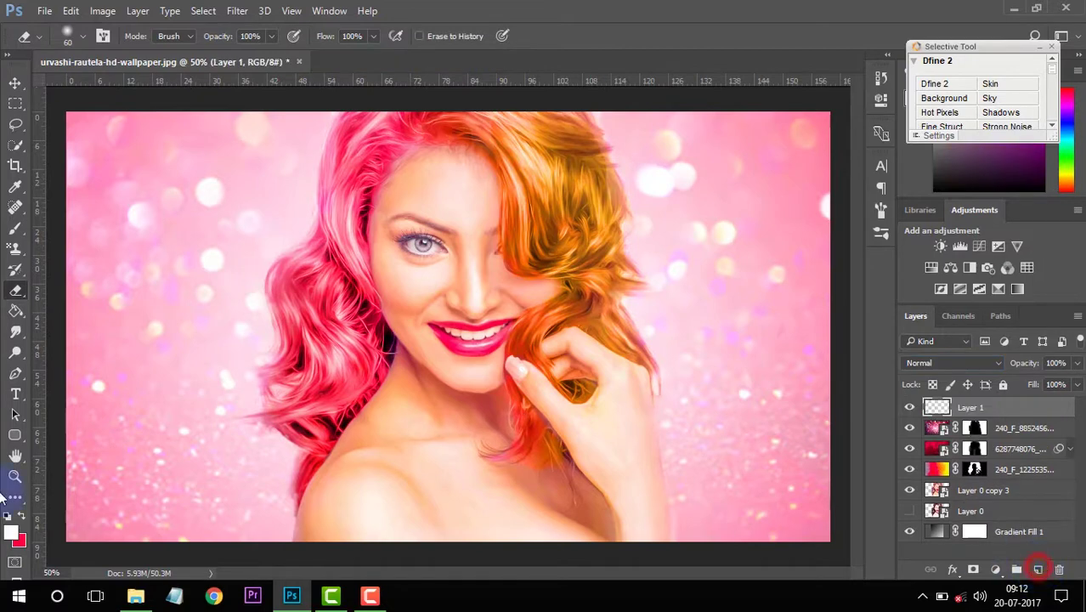
{"action": "left_click", "coordinate": [17, 530]}
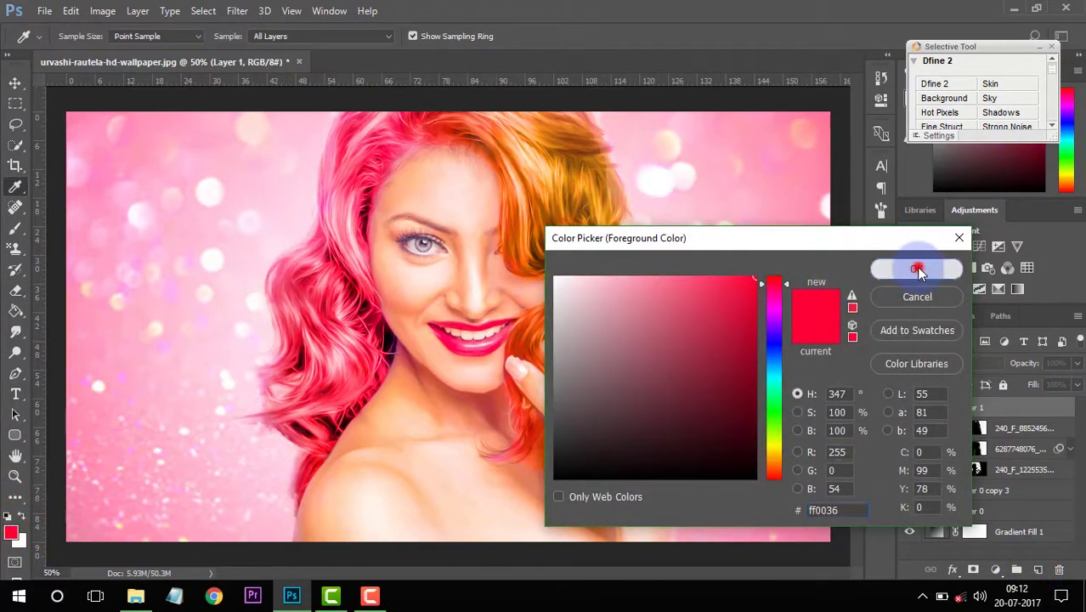
{"action": "left_click", "coordinate": [918, 271]}
{"action": "left_click", "coordinate": [15, 310]}
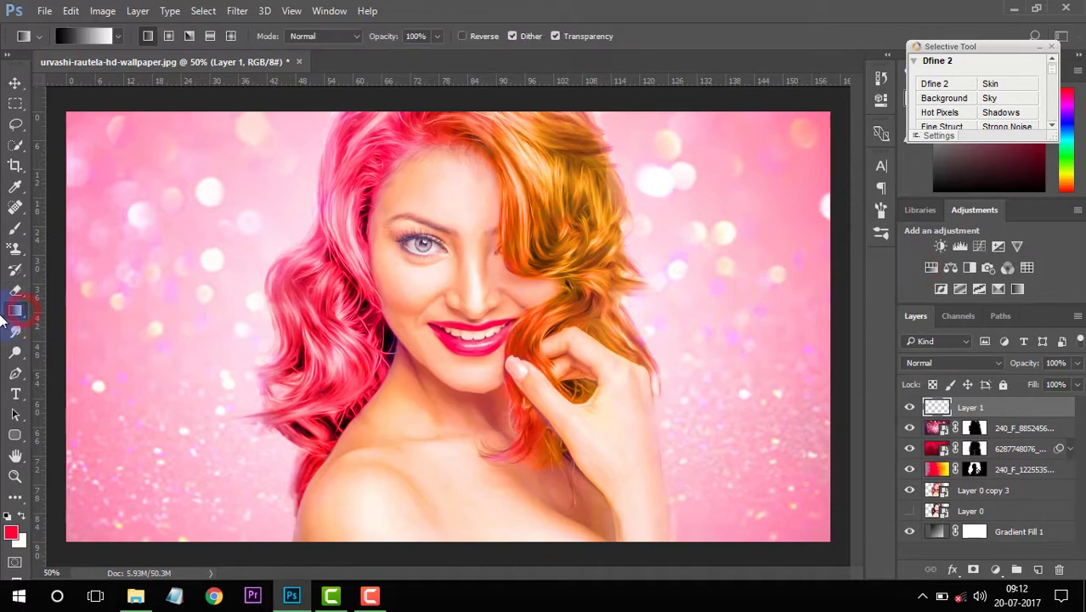
{"action": "right_click", "coordinate": [16, 311]}
{"action": "left_click", "coordinate": [76, 324]}
{"action": "left_click", "coordinate": [391, 273]}
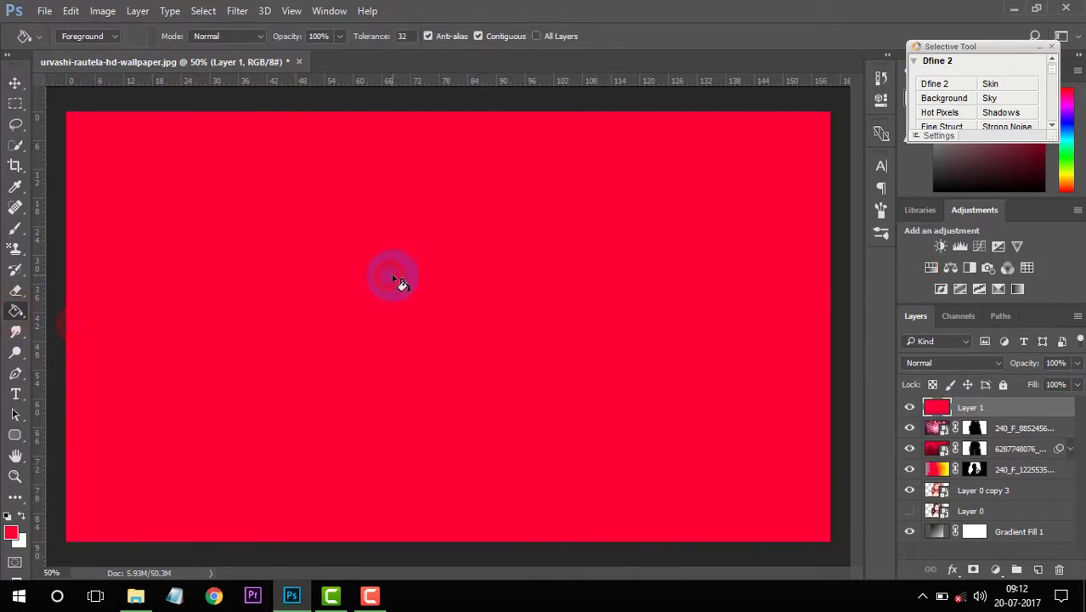
Erase the red over the woman's face, hair and chin with a large soft eraser
{"action": "right_click", "coordinate": [15, 293]}
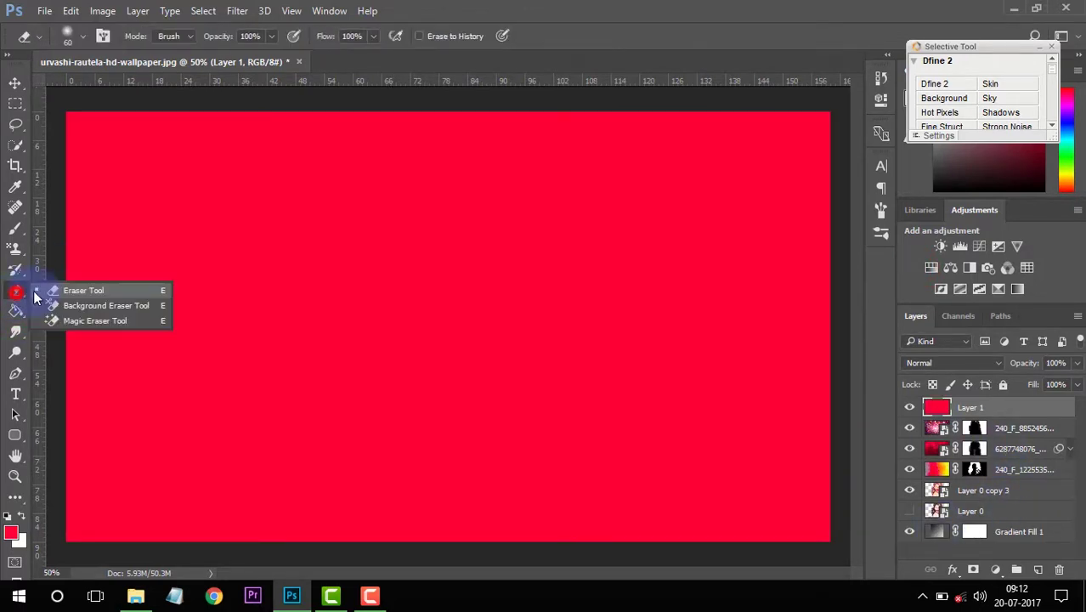
{"action": "left_click", "coordinate": [96, 287]}
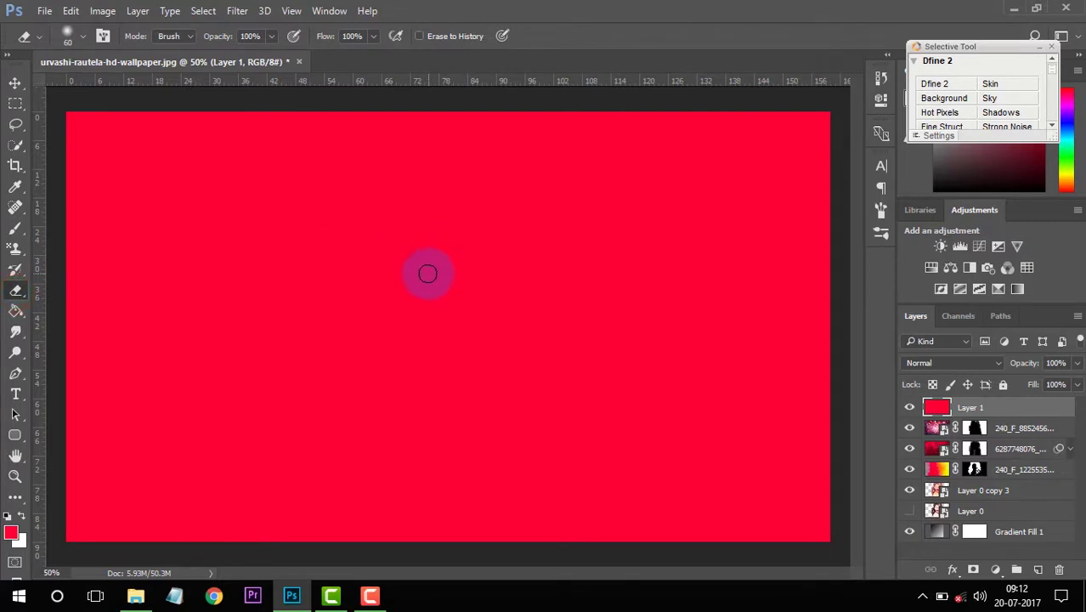
{"action": "right_click", "coordinate": [428, 272]}
{"action": "key", "text": "Return"}
{"action": "mouse_move", "coordinate": [443, 307]}
{"action": "left_mouse_down"}
{"action": "mouse_move", "coordinate": [481, 436]}
{"action": "mouse_move", "coordinate": [861, 429]}
{"action": "left_mouse_up"}
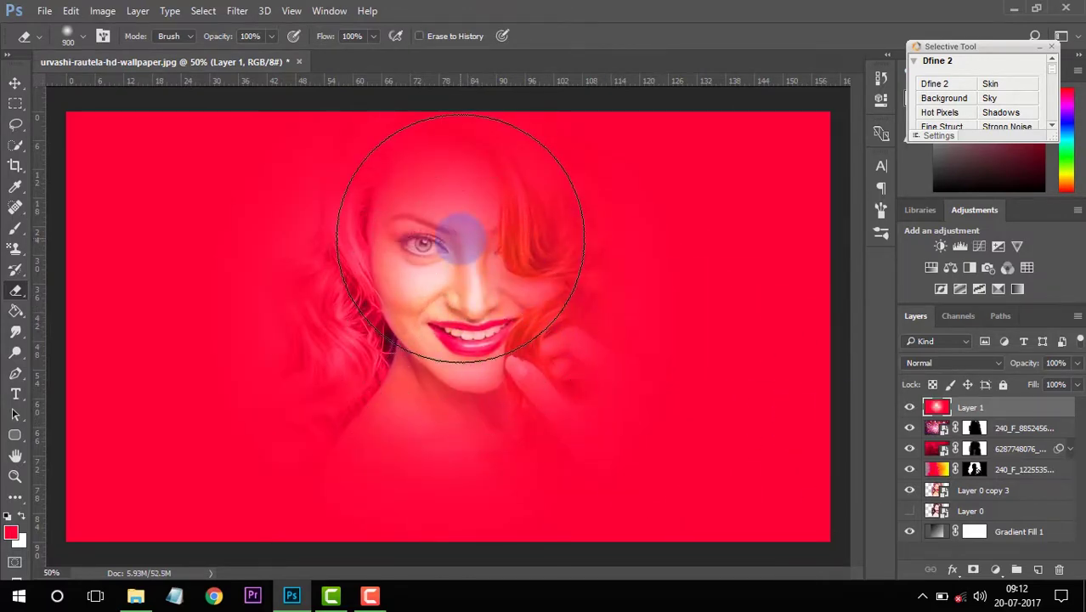
{"action": "key", "text": "bracketleft"}
{"action": "key", "text": "bracketleft"}
{"action": "mouse_move", "coordinate": [460, 238]}
{"action": "left_mouse_down"}
{"action": "mouse_move", "coordinate": [459, 393]}
{"action": "mouse_move", "coordinate": [388, 236]}
{"action": "mouse_move", "coordinate": [388, 497]}
{"action": "mouse_move", "coordinate": [575, 411]}
{"action": "mouse_move", "coordinate": [601, 446]}
{"action": "left_mouse_up"}
{"action": "key", "text": "bracketleft"}
{"action": "key", "text": "bracketleft"}
{"action": "key", "text": "bracketleft"}
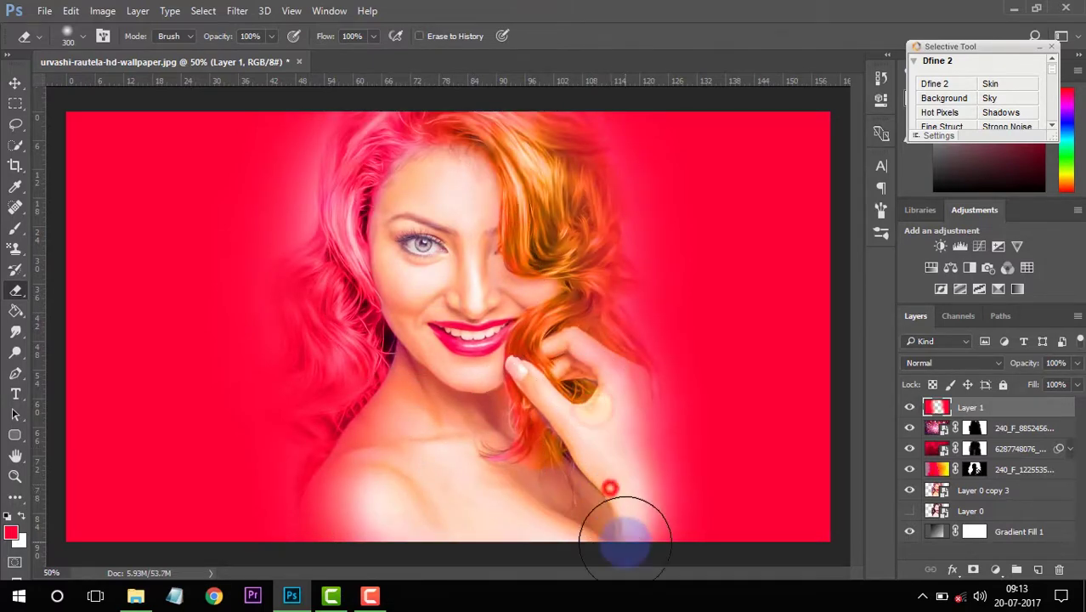
Set the red layer's blend mode to Color Dodge and duplicate it
{"action": "left_click", "coordinate": [935, 363]}
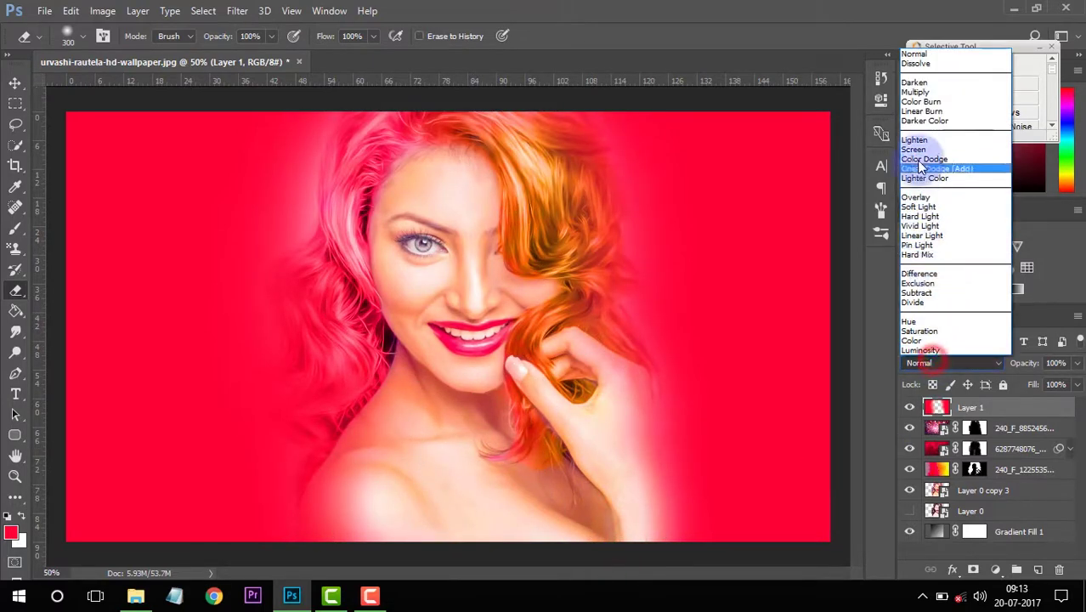
{"action": "left_click", "coordinate": [928, 162]}
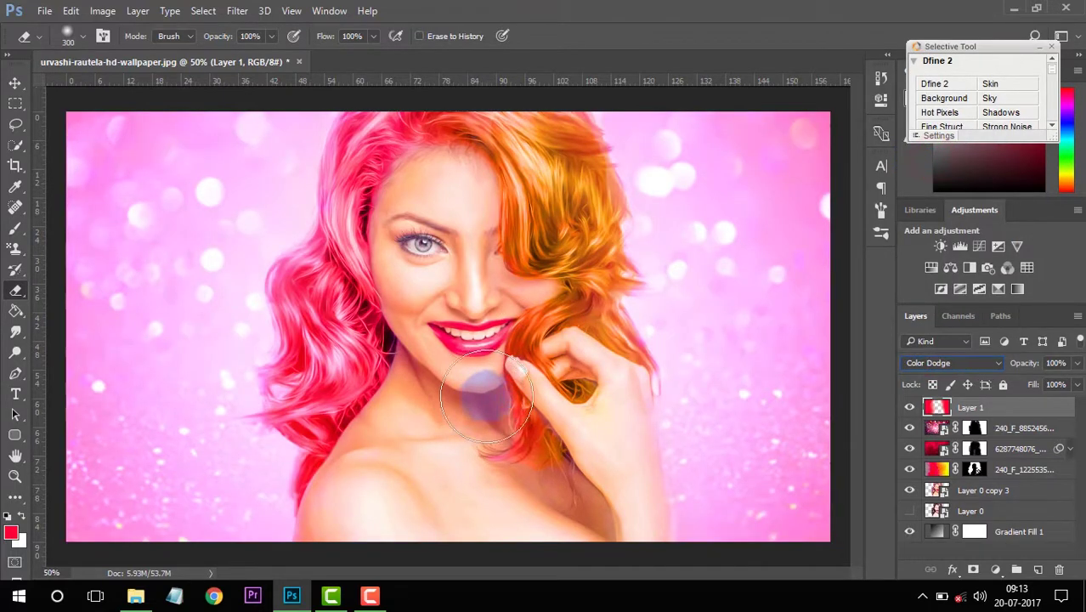
{"action": "right_click", "coordinate": [1007, 451]}
{"action": "left_click", "coordinate": [697, 164]}
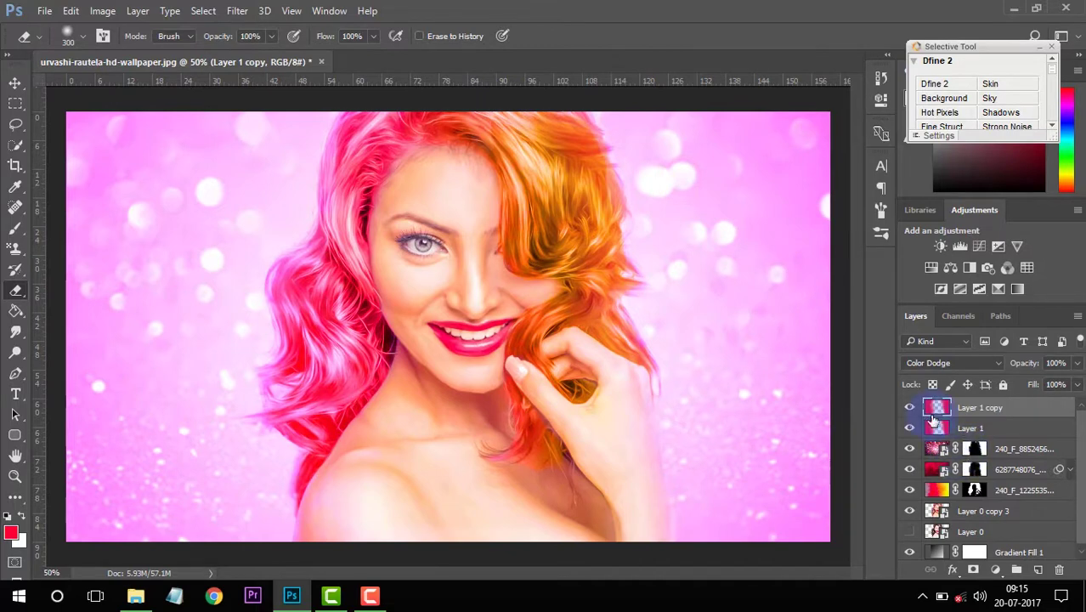
Flatten all layers into one image, discarding hidden layers
{"action": "key", "text": "t"}
{"action": "right_click", "coordinate": [944, 410]}
{"action": "left_click", "coordinate": [736, 569]}
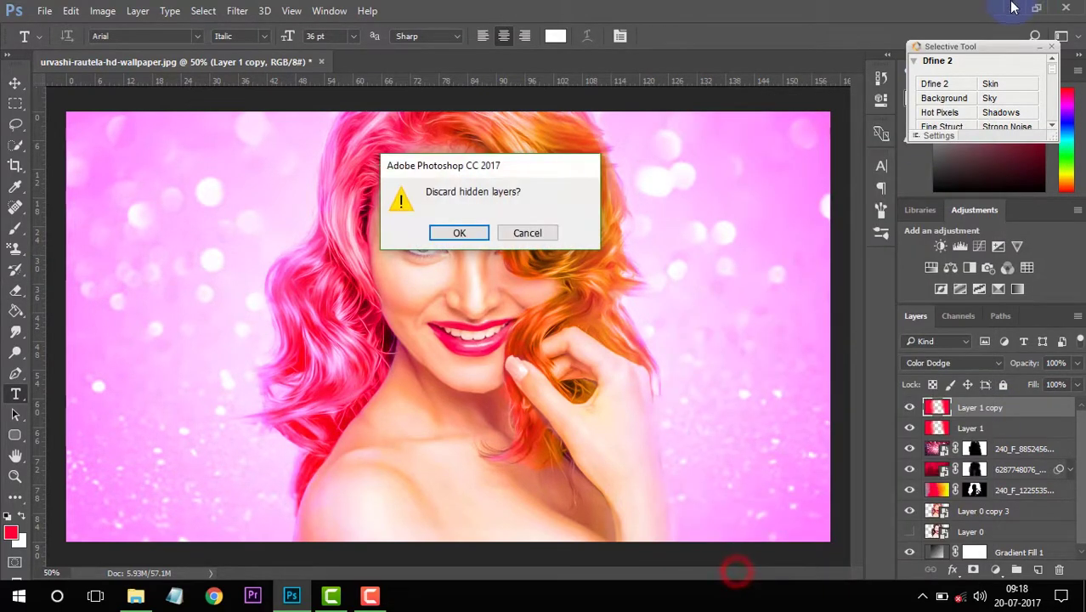
{"action": "left_click", "coordinate": [457, 232]}
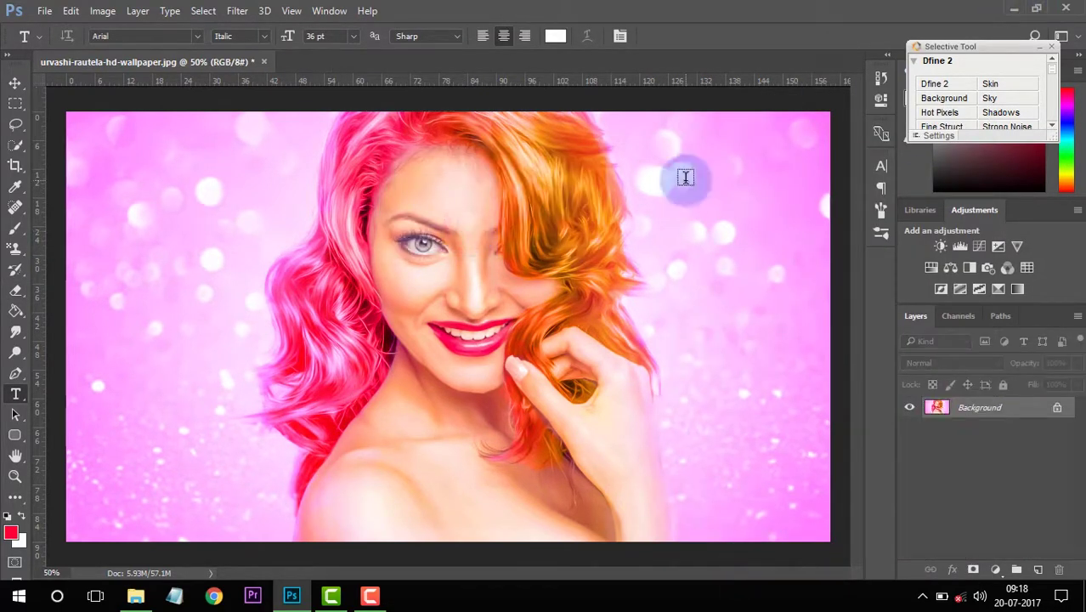
Darken the edges with a Camera Raw Filter post-crop vignette
{"action": "left_click", "coordinate": [234, 12]}
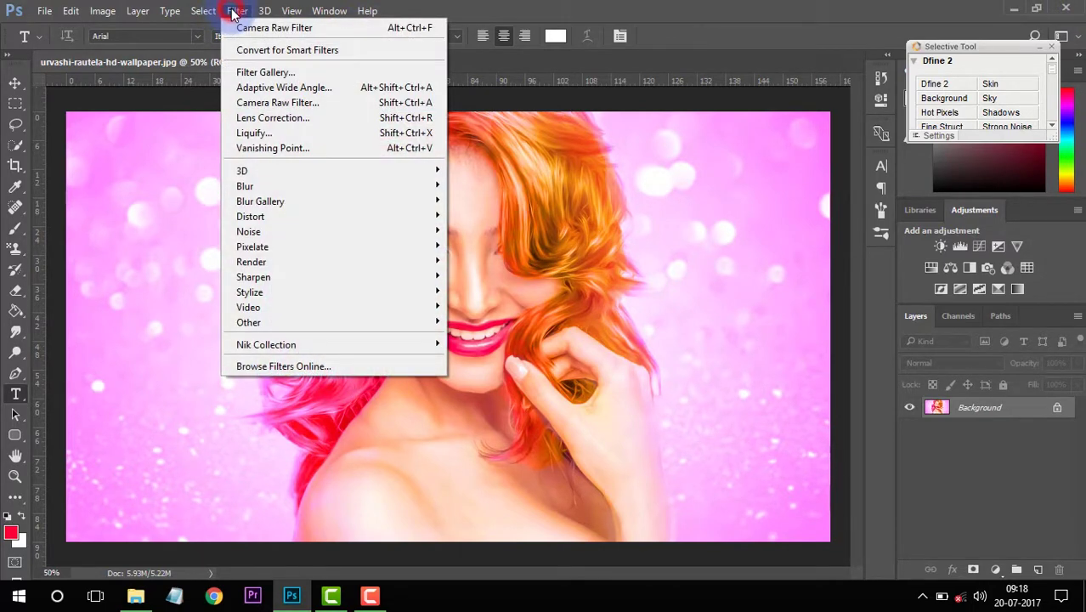
{"action": "left_click", "coordinate": [272, 102]}
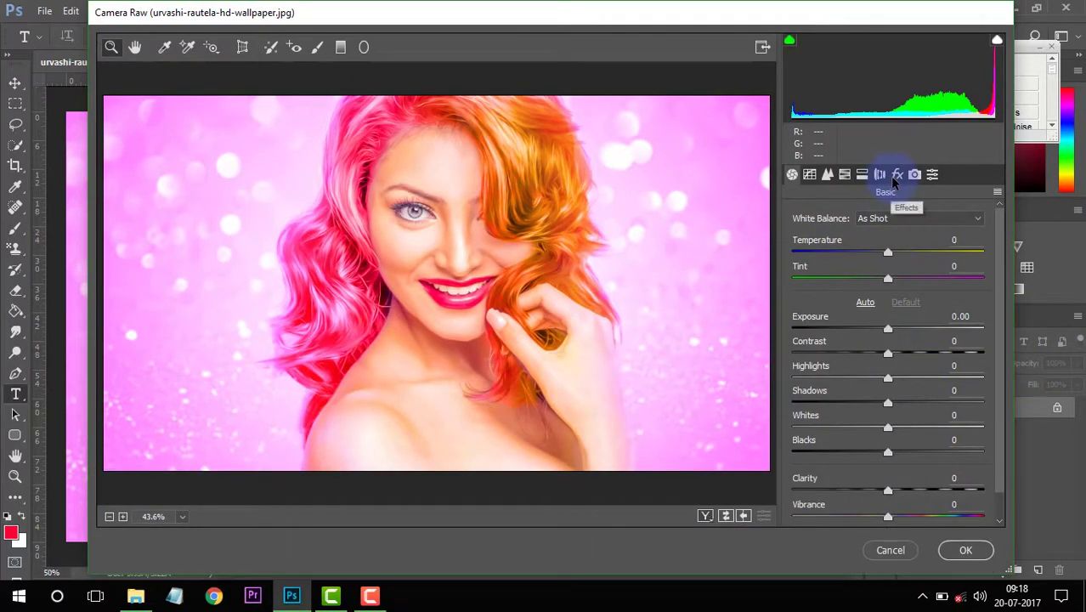
{"action": "left_click", "coordinate": [895, 176]}
{"action": "left_click_drag", "start_coordinate": [855, 436], "coordinate": [809, 443]}
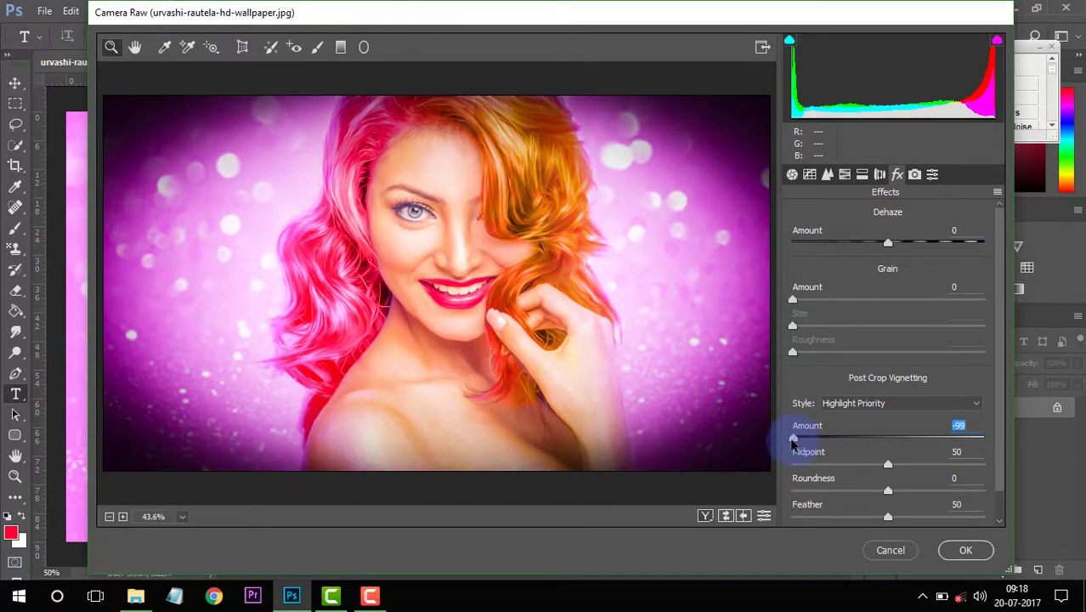
{"action": "left_click", "coordinate": [965, 552]}
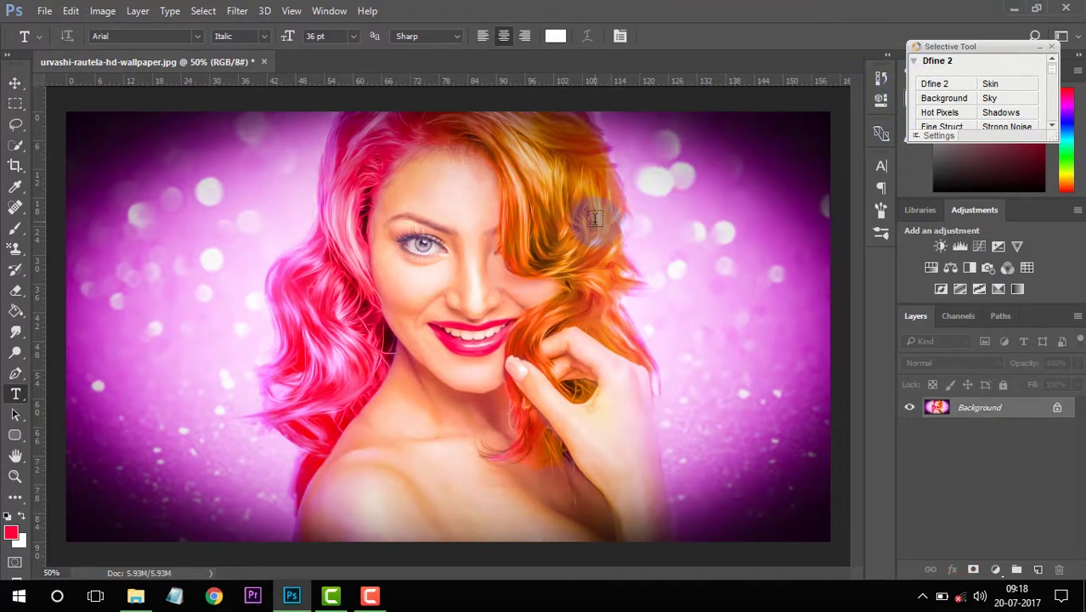
{"action": "left_click", "coordinate": [334, 136]}
{"action": "type", "text": "www.soumeneditx."}
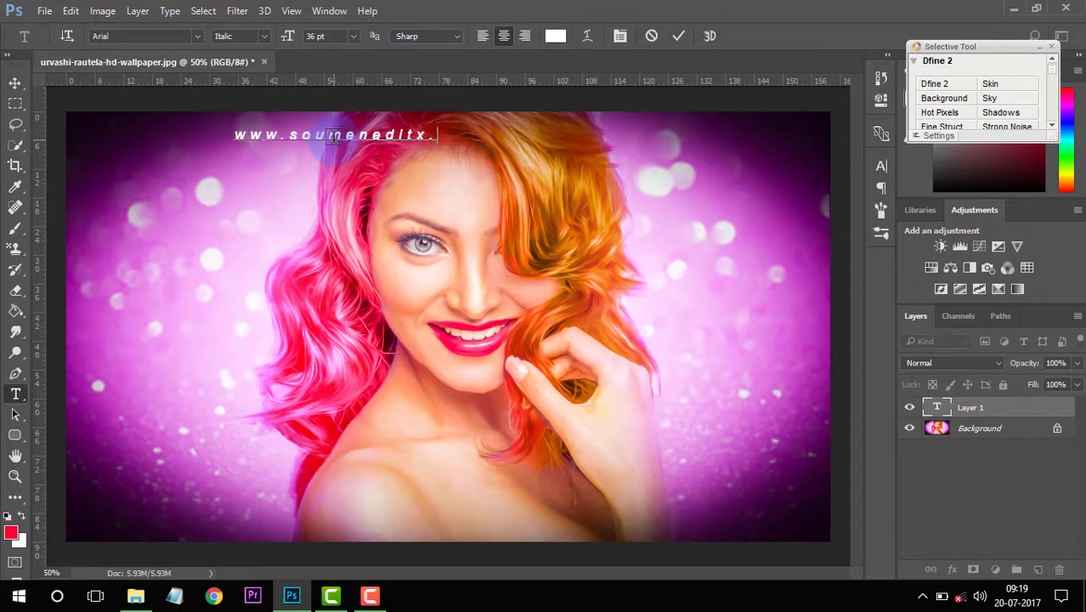
{"action": "type", "text": "com"}
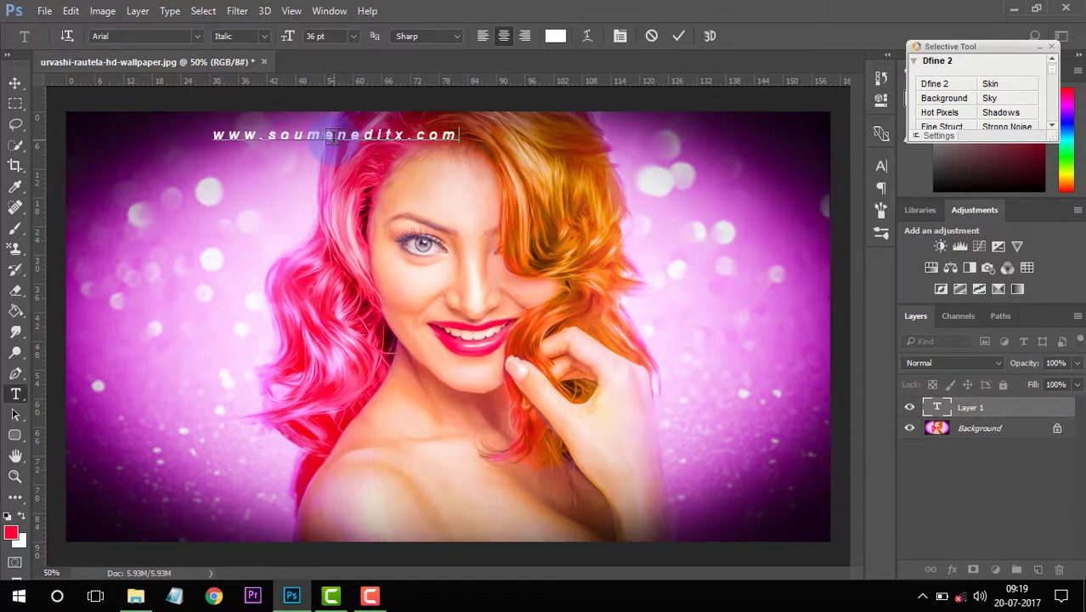
{"action": "mouse_move", "coordinate": [350, 172]}
{"action": "left_mouse_down"}
{"action": "mouse_move", "coordinate": [459, 168]}
{"action": "mouse_move", "coordinate": [464, 154]}
{"action": "left_mouse_up"}
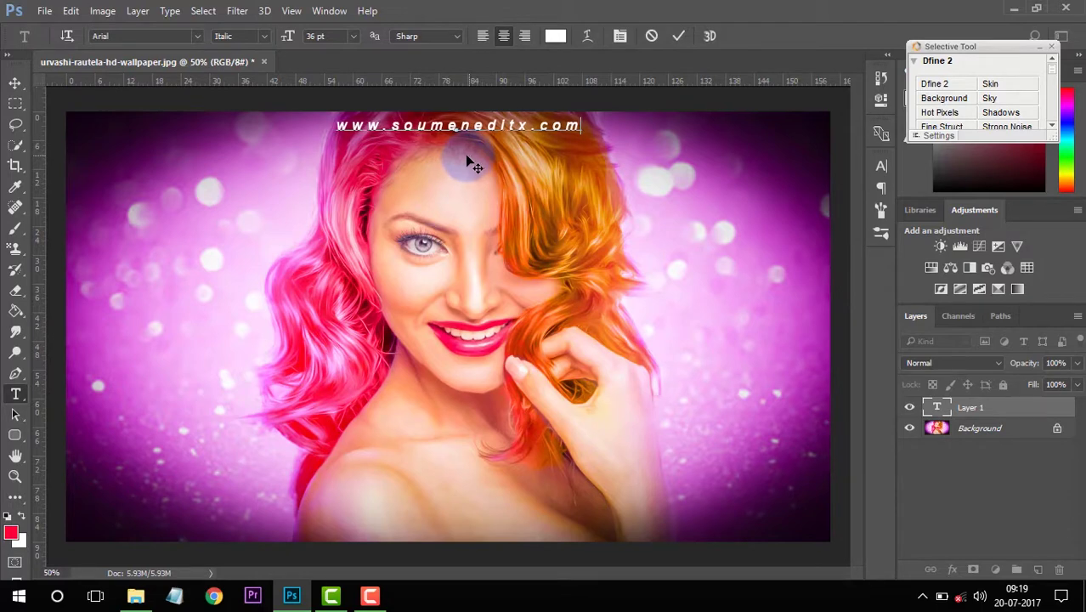
{"action": "left_click", "coordinate": [680, 36]}
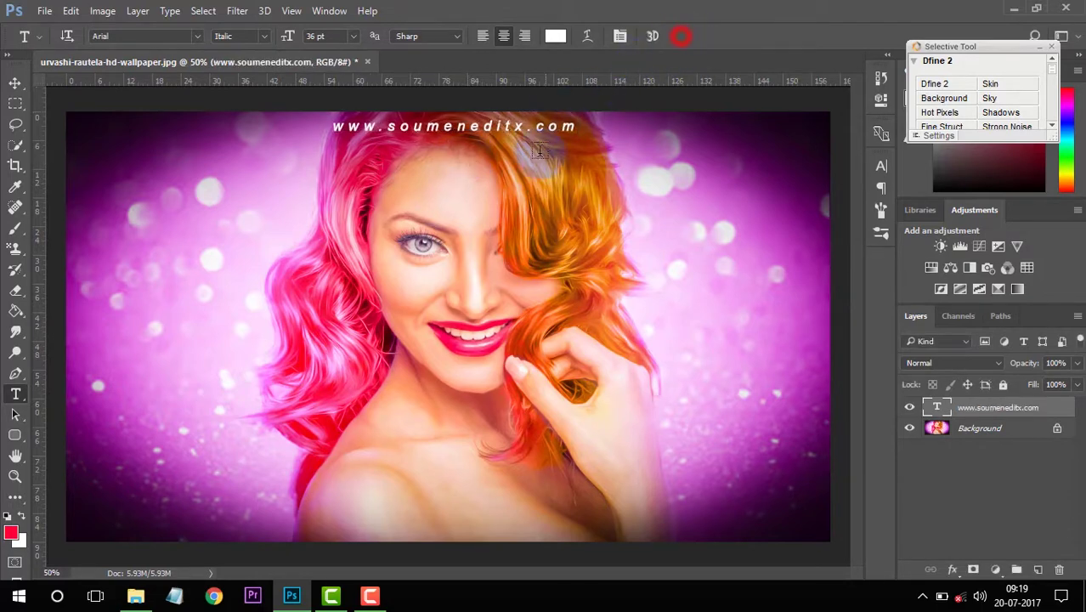
Place the Lens Photography logo file as an embedded image
{"action": "left_click", "coordinate": [44, 10]}
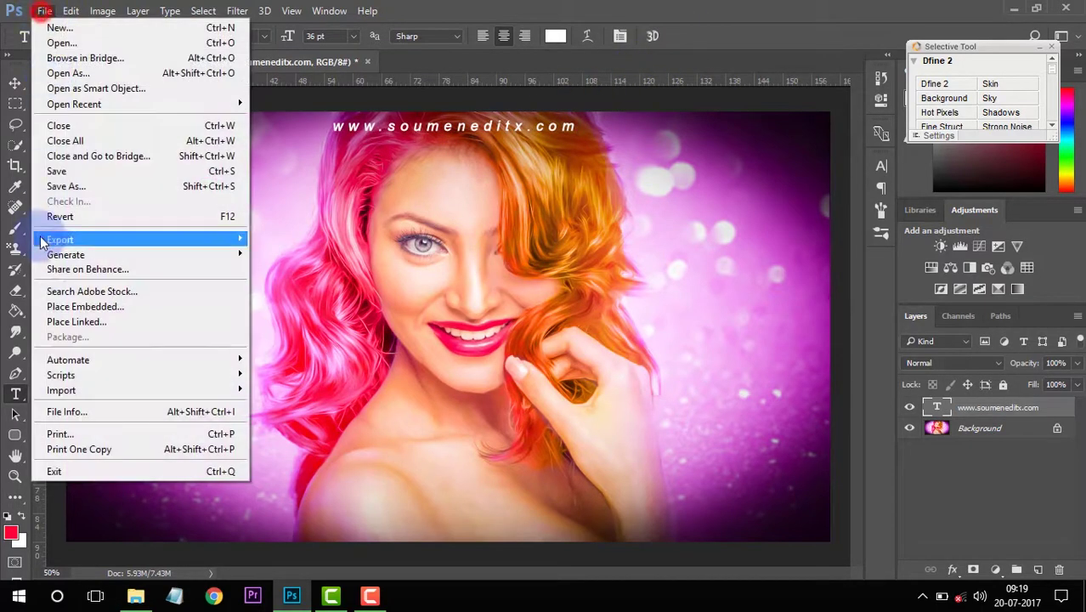
{"action": "left_click", "coordinate": [223, 306]}
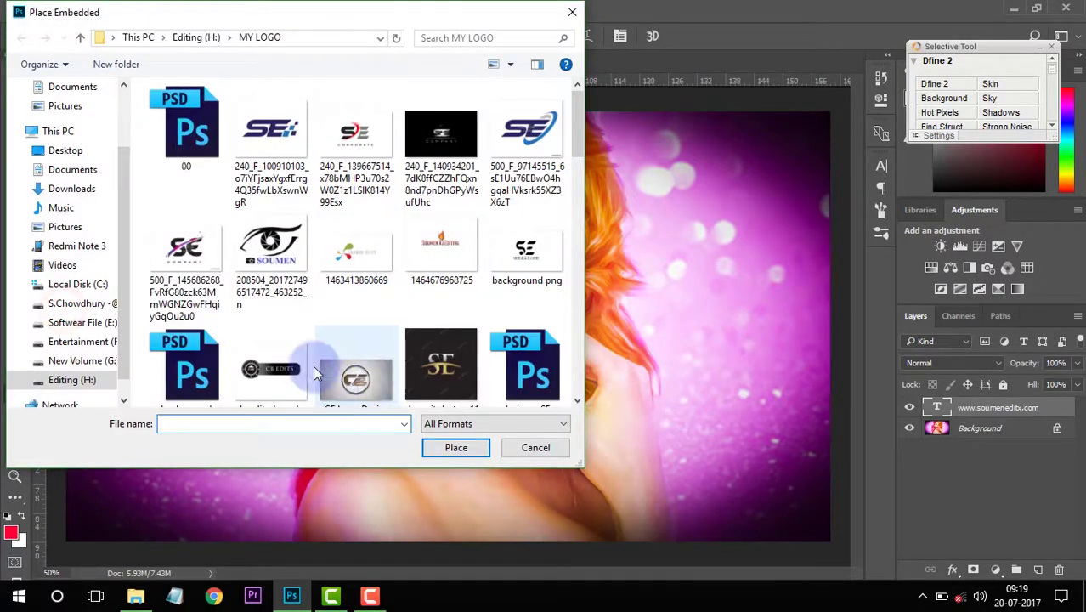
{"action": "scroll", "coordinate": [313, 366], "scroll_direction": "down", "scroll_amount": 3}
{"action": "left_click", "coordinate": [351, 244]}
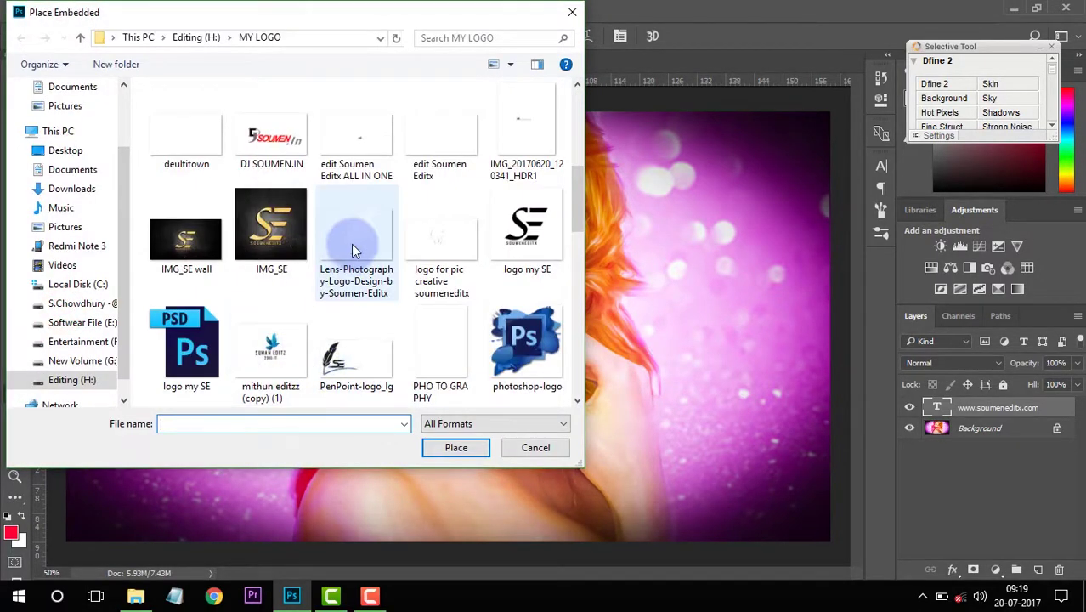
{"action": "left_click", "coordinate": [456, 447]}
Shrink the logo to about two thirds and position it in the lower-left corner
{"action": "mouse_move", "coordinate": [541, 316]}
{"action": "left_mouse_down"}
{"action": "mouse_move", "coordinate": [478, 369]}
{"action": "mouse_move", "coordinate": [216, 436]}
{"action": "mouse_move", "coordinate": [252, 423]}
{"action": "left_mouse_up"}
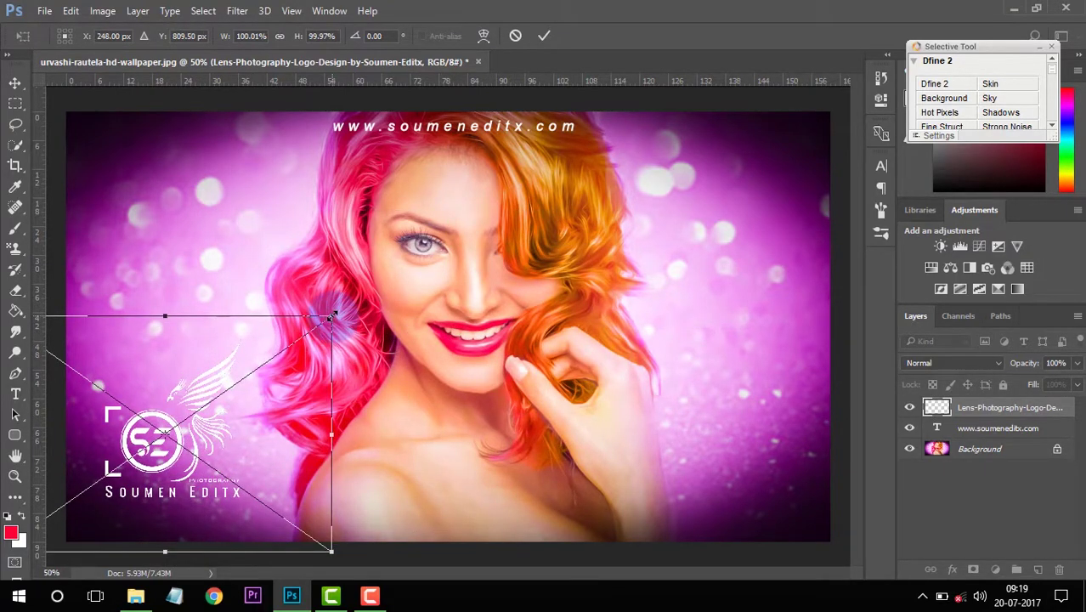
{"action": "mouse_move", "coordinate": [331, 316]}
{"action": "left_mouse_down"}
{"action": "mouse_move", "coordinate": [253, 438]}
{"action": "mouse_move", "coordinate": [219, 391]}
{"action": "mouse_move", "coordinate": [235, 369]}
{"action": "mouse_move", "coordinate": [262, 365]}
{"action": "left_mouse_up"}
{"action": "mouse_move", "coordinate": [221, 461]}
{"action": "left_mouse_down"}
{"action": "mouse_move", "coordinate": [220, 451]}
{"action": "mouse_move", "coordinate": [247, 458]}
{"action": "left_mouse_up"}
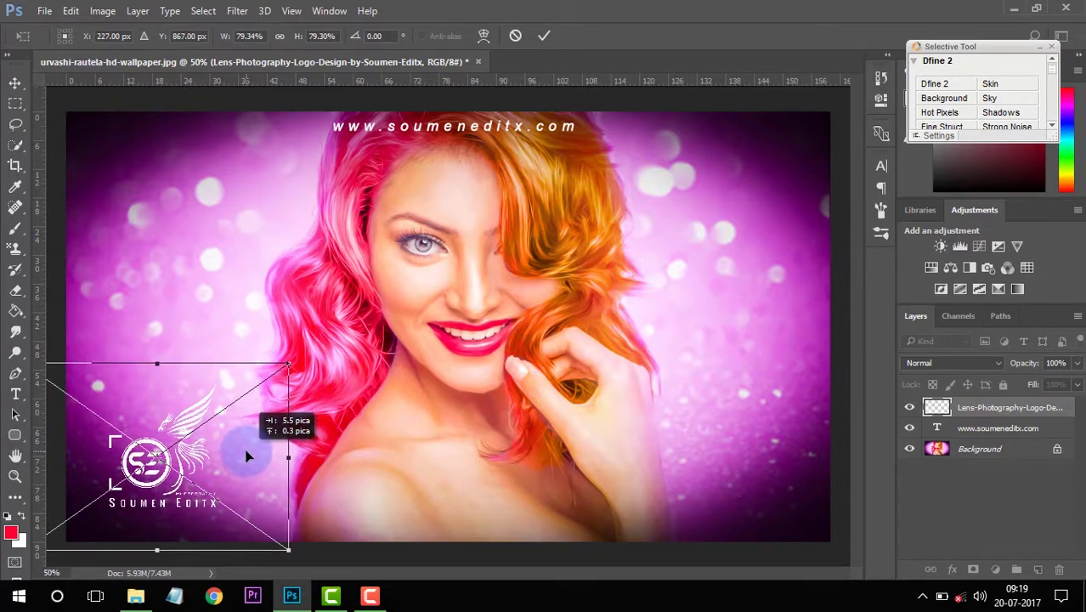
{"action": "left_click", "coordinate": [544, 35]}
{"action": "left_click", "coordinate": [44, 10]}
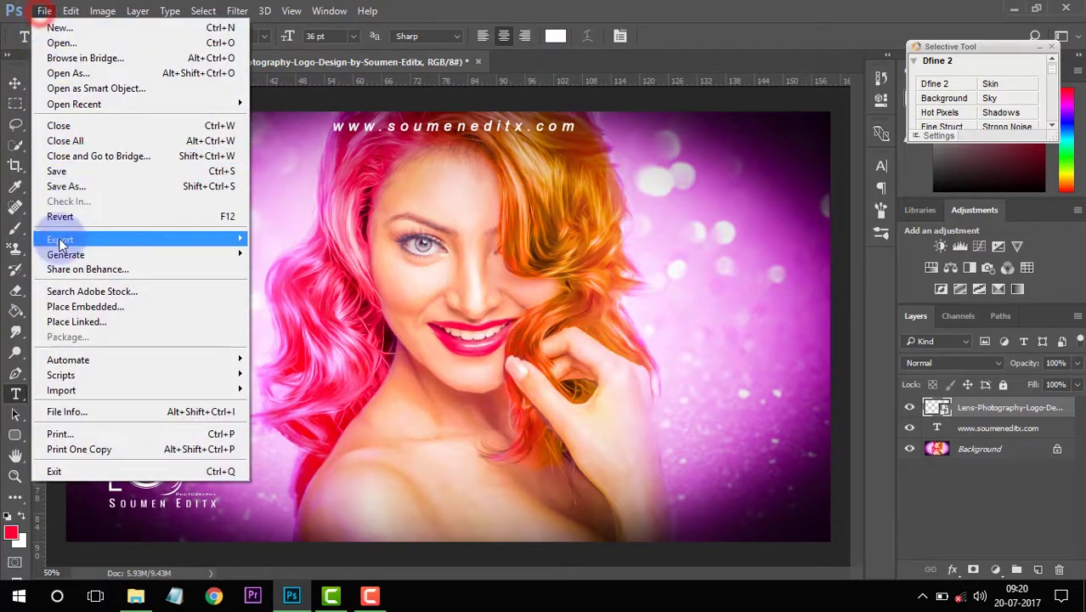
Place the Social link image, scaled and positioned at the bottom centre
{"action": "left_click", "coordinate": [82, 304]}
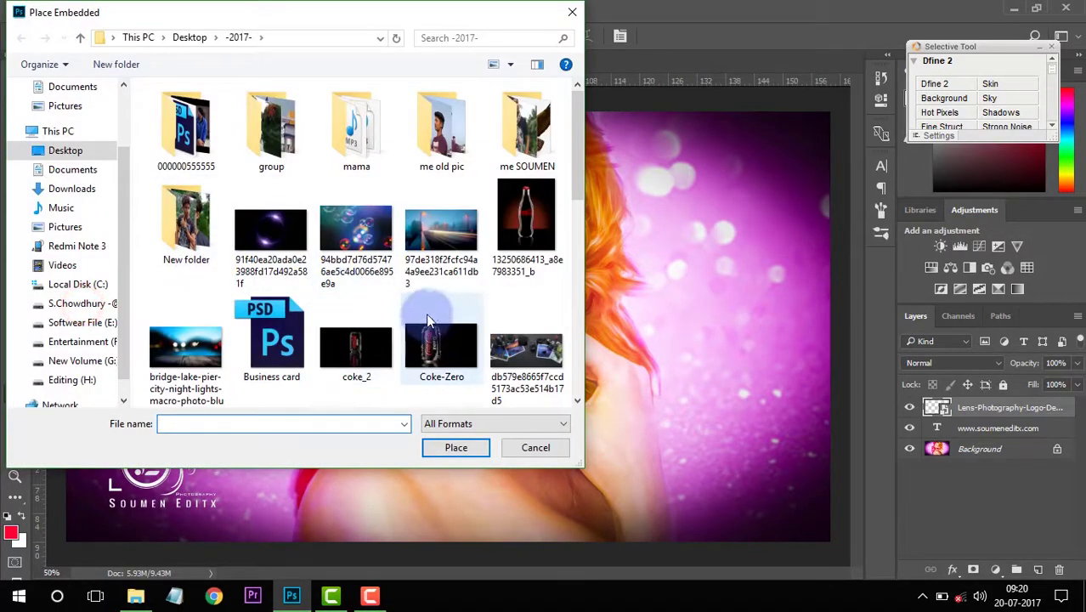
{"action": "scroll", "coordinate": [357, 323], "scroll_direction": "down", "scroll_amount": 5}
{"action": "left_click", "coordinate": [371, 327]}
{"action": "left_click", "coordinate": [491, 448]}
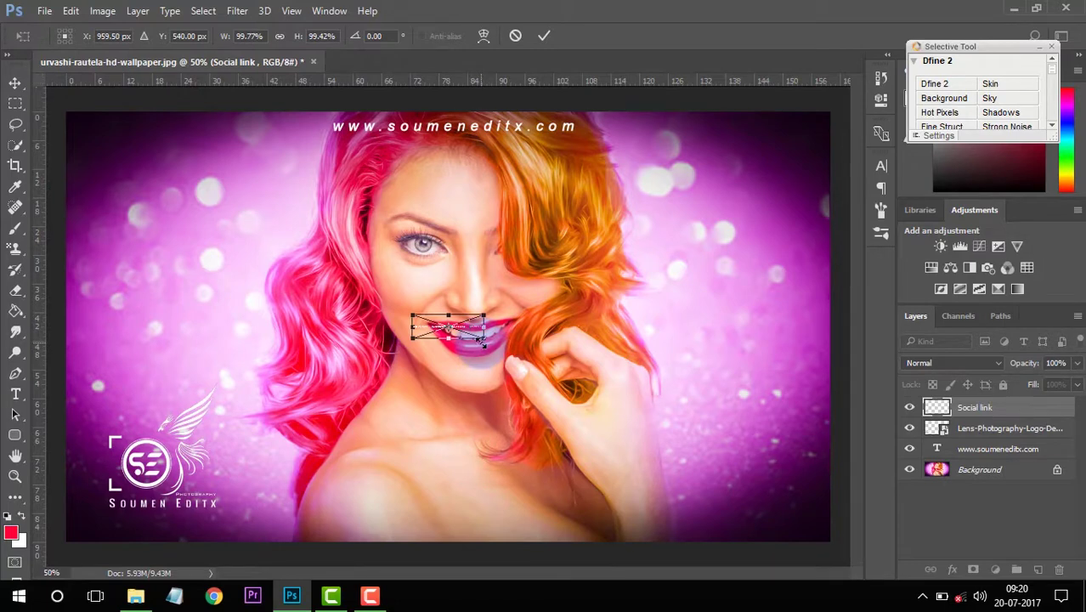
{"action": "mouse_move", "coordinate": [483, 338]}
{"action": "left_mouse_down"}
{"action": "mouse_move", "coordinate": [670, 442]}
{"action": "mouse_move", "coordinate": [604, 418]}
{"action": "left_mouse_up"}
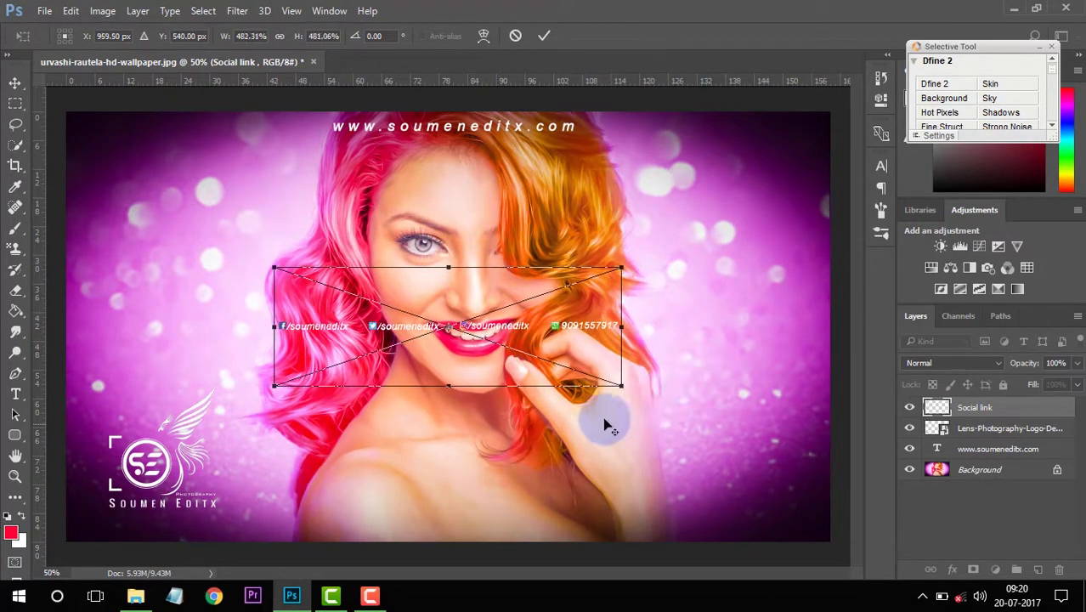
{"action": "left_click_drag", "start_coordinate": [584, 362], "coordinate": [611, 539]}
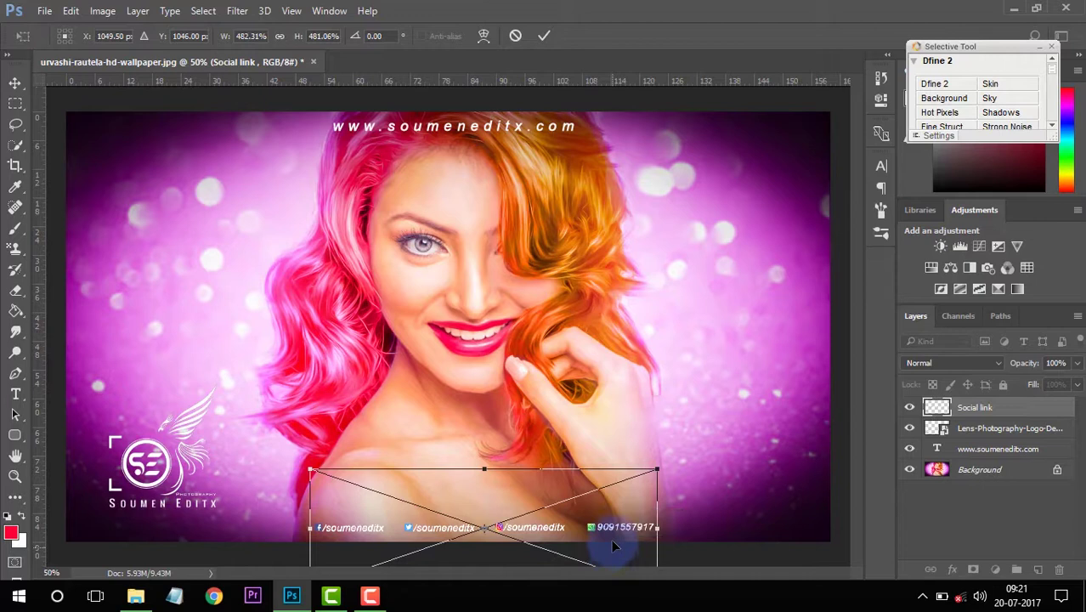
{"action": "left_click", "coordinate": [542, 36]}
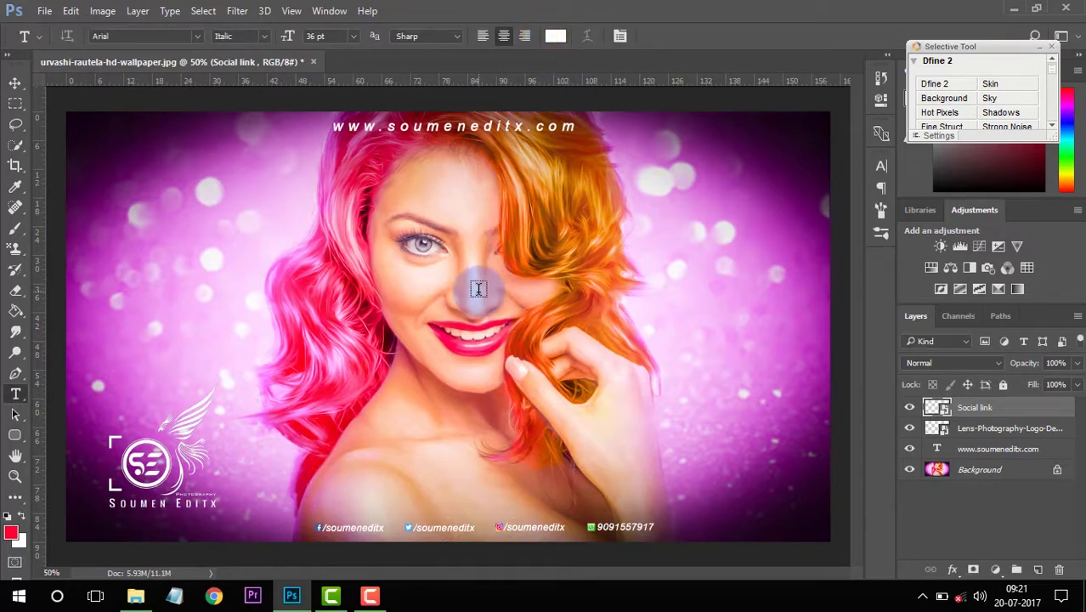
Save the wallpaper as a JPEG on the Desktop at maximum quality
{"action": "left_click", "coordinate": [44, 11]}
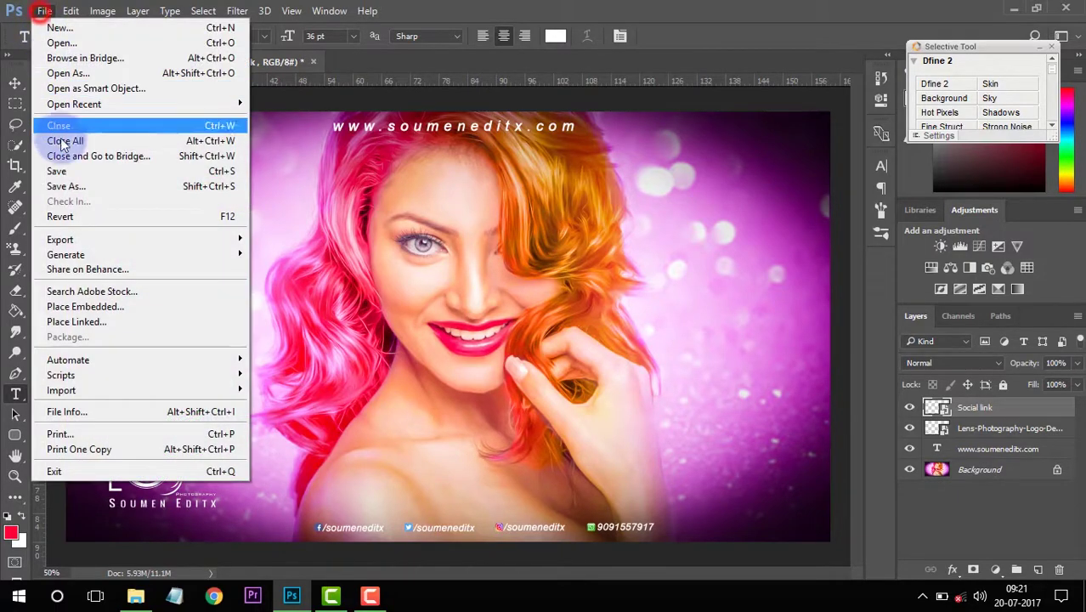
{"action": "left_click", "coordinate": [77, 182]}
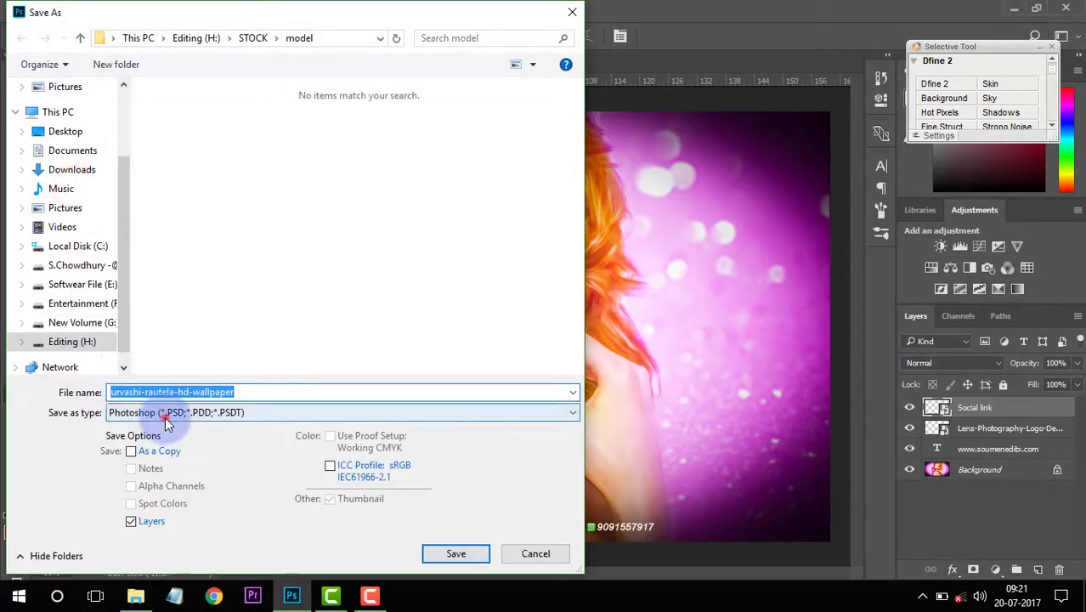
{"action": "left_click", "coordinate": [165, 414]}
{"action": "left_click", "coordinate": [204, 260]}
{"action": "left_click", "coordinate": [65, 130]}
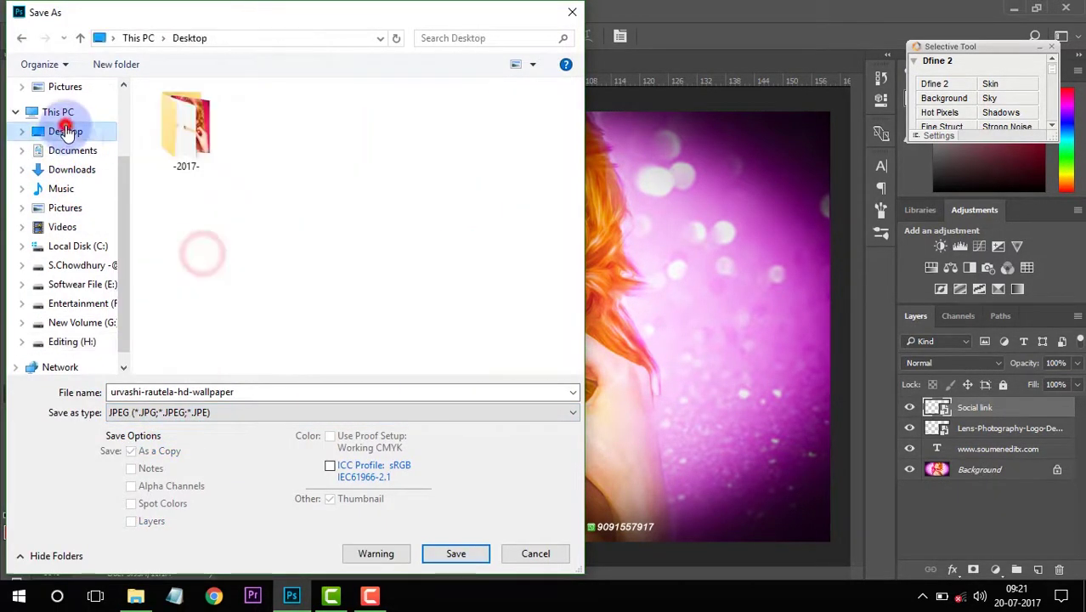
{"action": "left_click", "coordinate": [483, 553]}
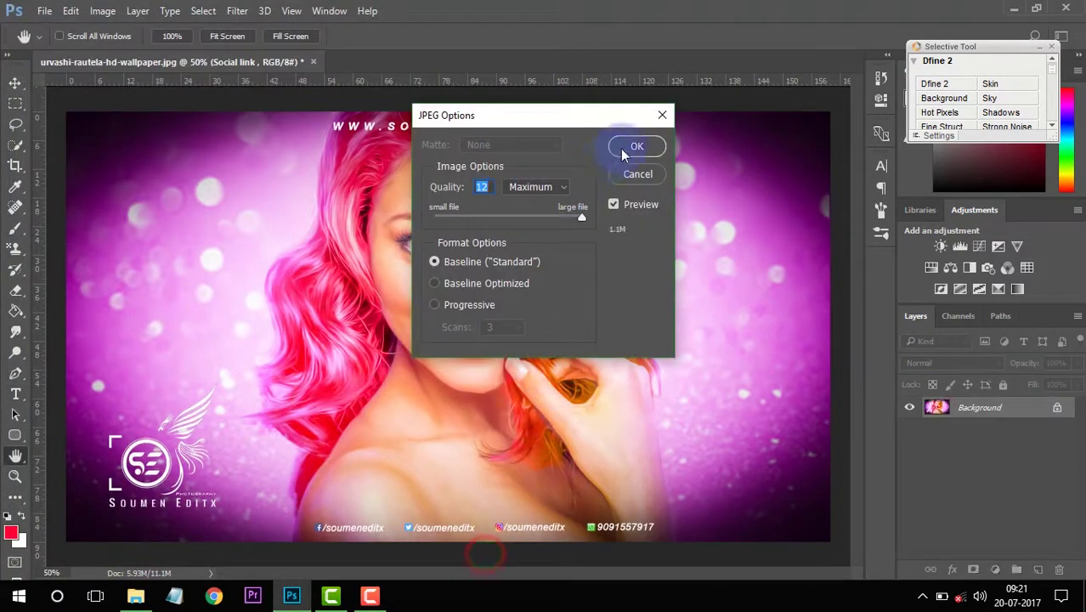
{"action": "left_click", "coordinate": [621, 149]}
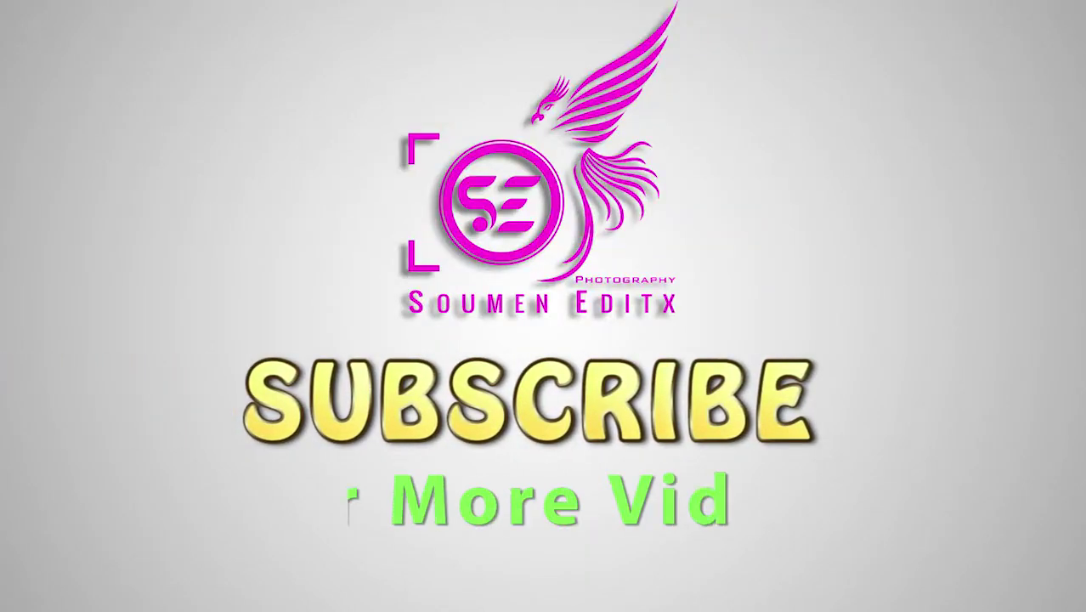